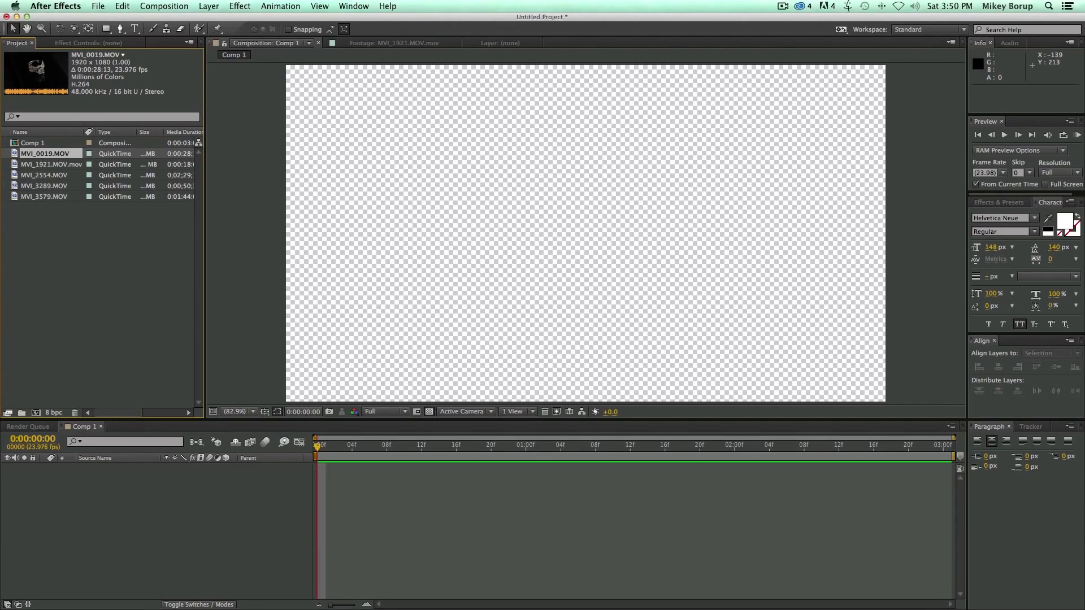
# Step: Open MVI_0019.MOV in the footage viewer and scrub through the ring shot to review its movement
pyautogui.click(267, 253)
pyautogui.doubleClick(16, 157)
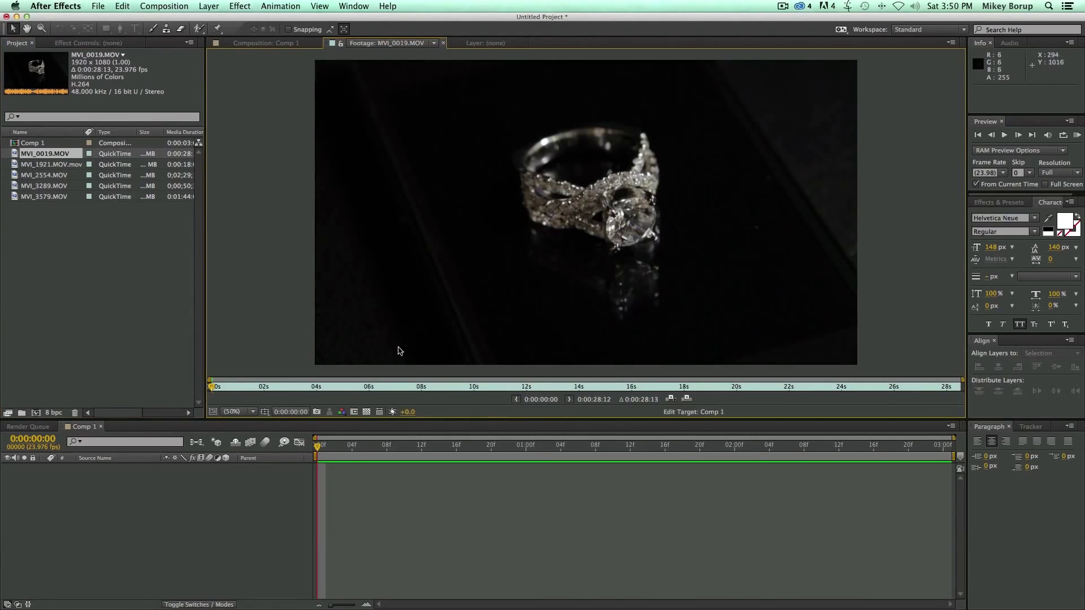
pyautogui.moveTo(450, 386); pyautogui.dragTo(483, 387)
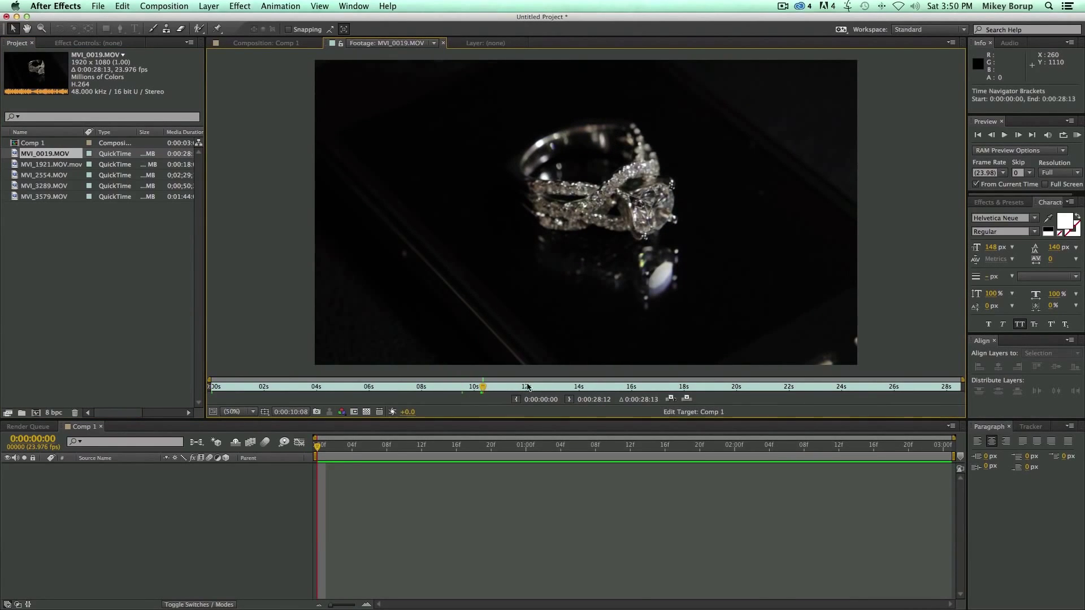
pyautogui.moveTo(483, 387); pyautogui.dragTo(623, 390)
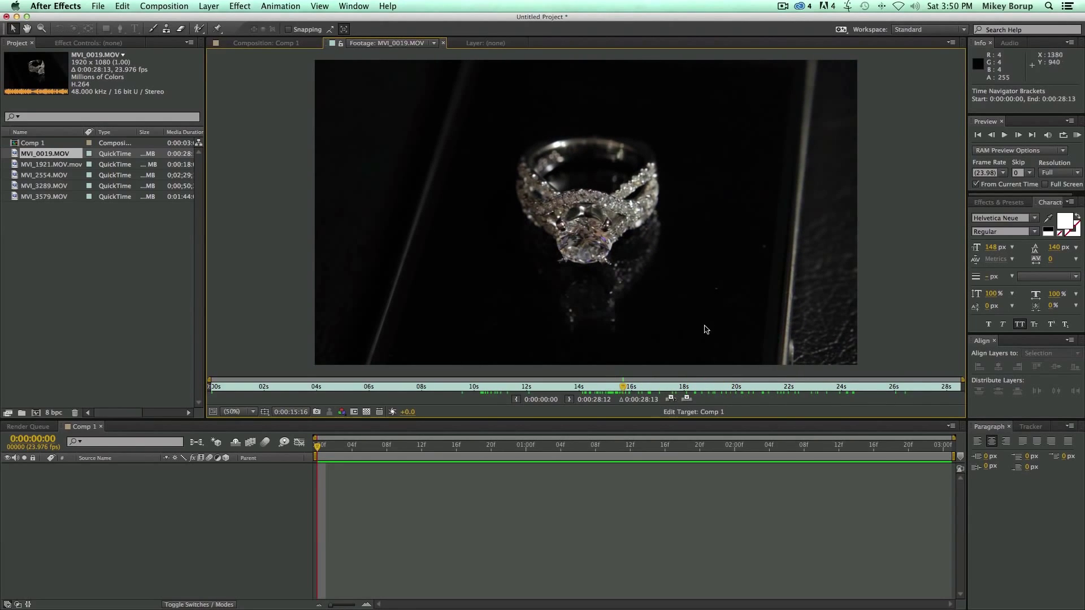
pyautogui.moveTo(623, 389)
pyautogui.mouseDown()
pyautogui.moveTo(701, 389)
pyautogui.moveTo(610, 389)
pyautogui.moveTo(676, 376)
pyautogui.moveTo(542, 376)
pyautogui.moveTo(611, 376)
pyautogui.mouseUp()
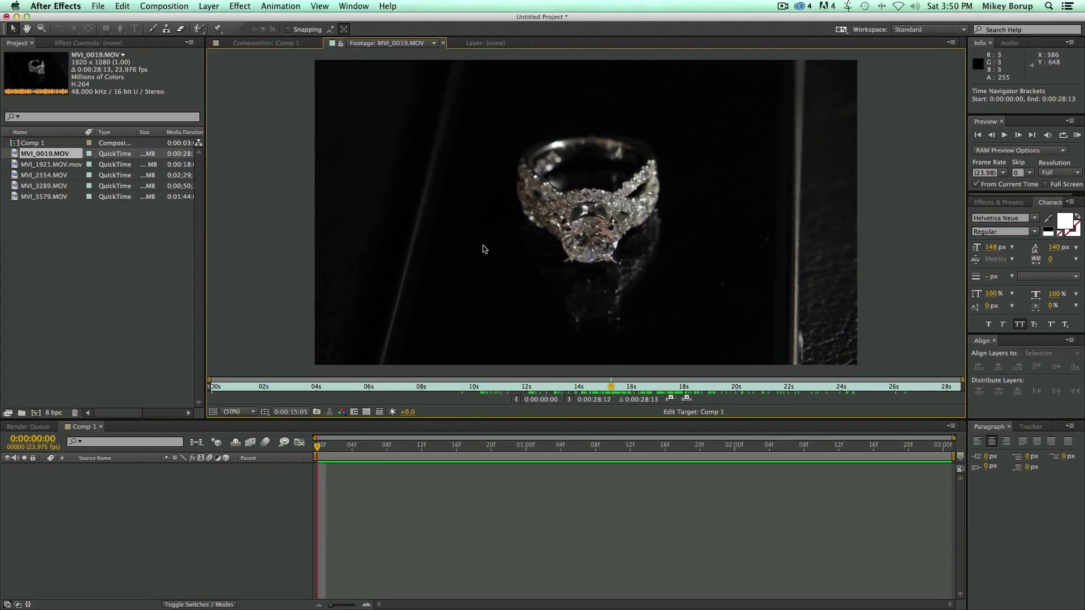
pyautogui.moveTo(613, 388); pyautogui.dragTo(702, 389)
pyautogui.moveTo(799, 389); pyautogui.dragTo(269, 389)
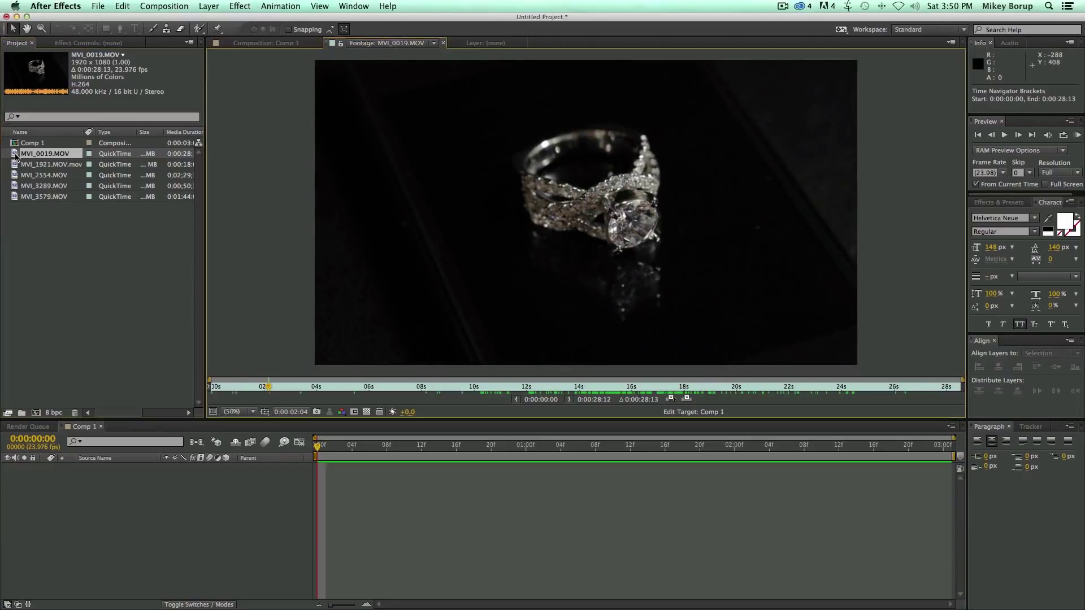
# Step: Trim MVI_0019.MOV in the footage viewer with an in point of 0:00:13:09 and an out point of 0:00:16:11
pyautogui.moveTo(557, 389)
pyautogui.mouseDown()
pyautogui.moveTo(655, 389)
pyautogui.moveTo(563, 388)
pyautogui.mouseUp()
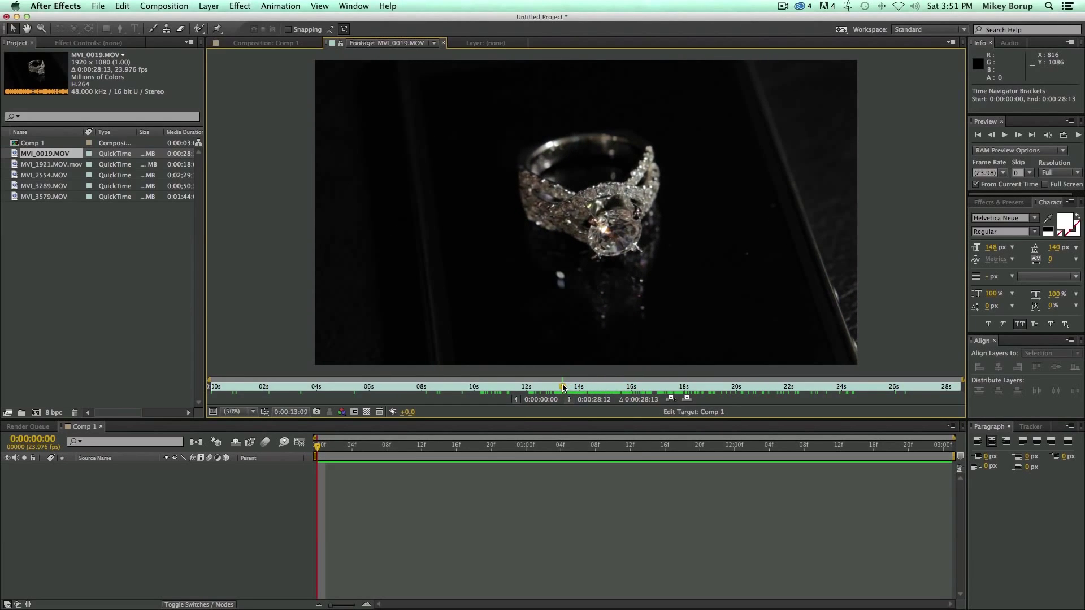
pyautogui.click(517, 400)
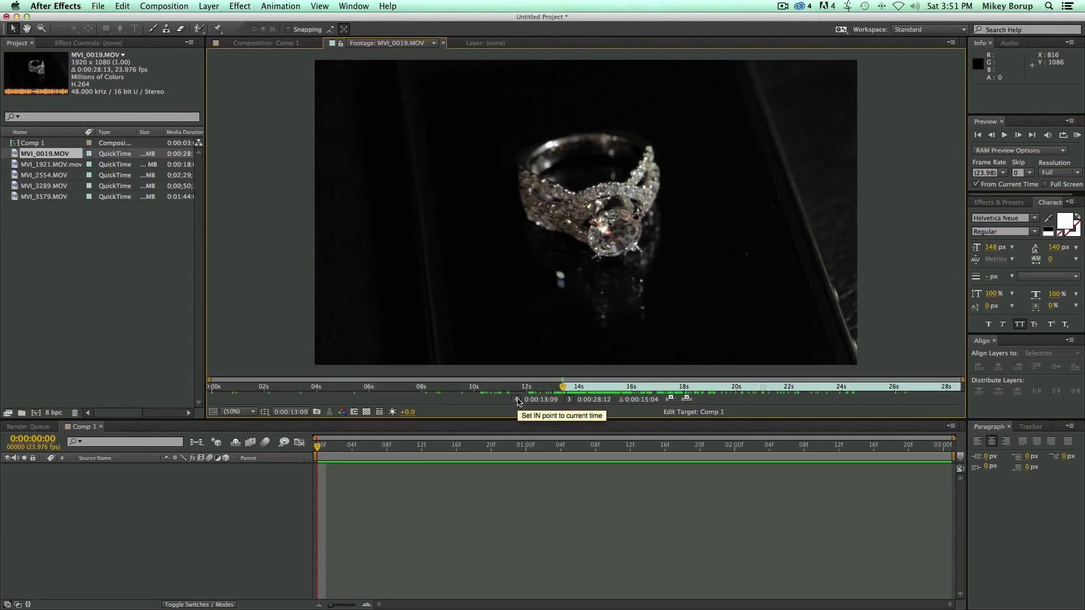
pyautogui.moveTo(564, 387); pyautogui.dragTo(642, 390)
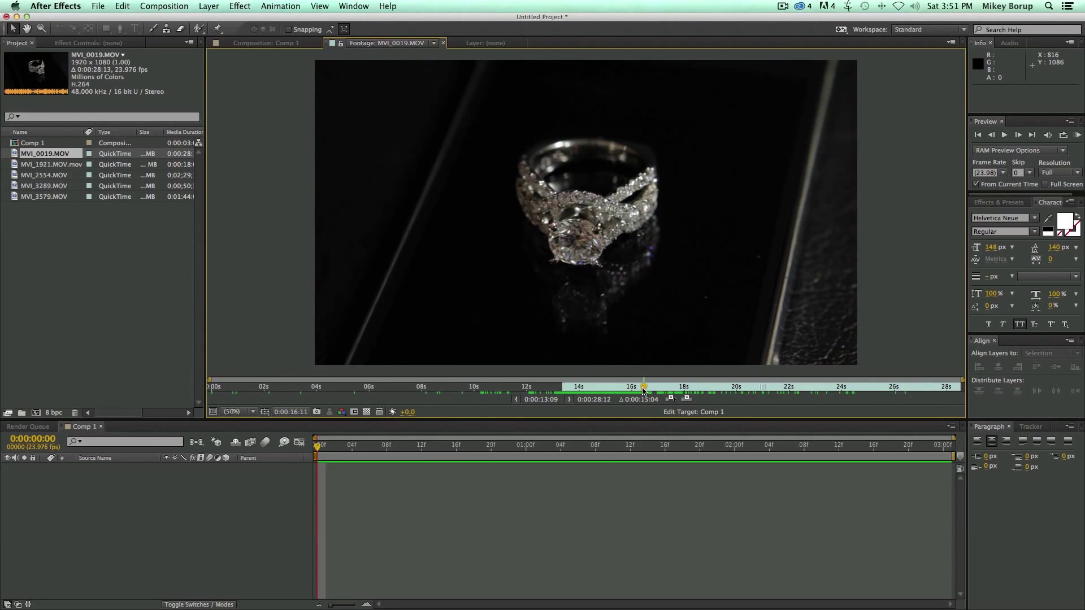
pyautogui.click(570, 401)
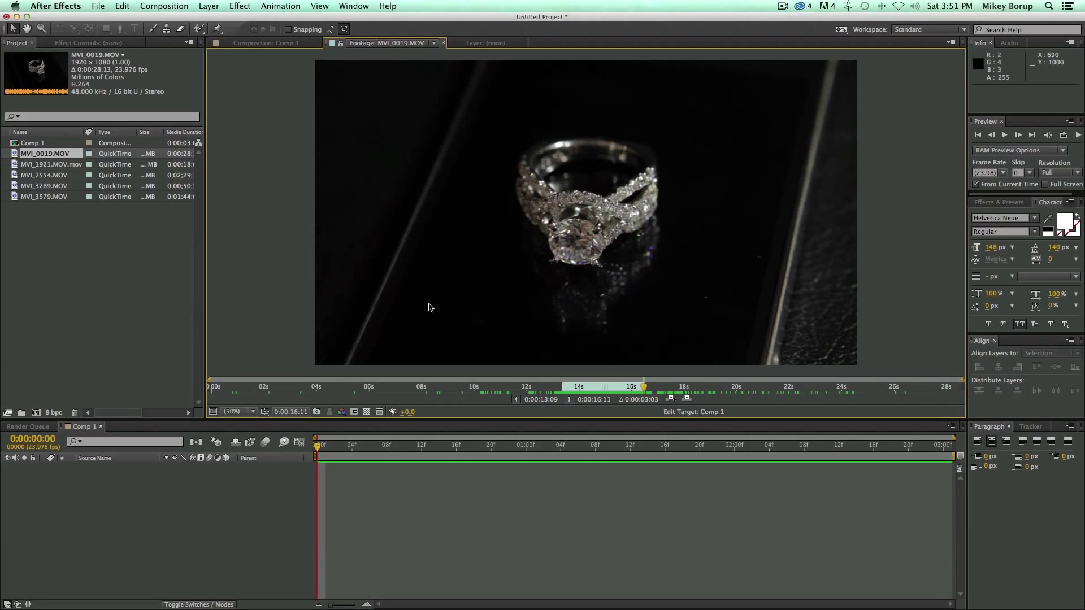
# Step: Add the trimmed MVI_0019.MOV to Comp 1 as a layer starting at frame 0 and preview it
pyautogui.moveTo(19, 154); pyautogui.dragTo(388, 489)
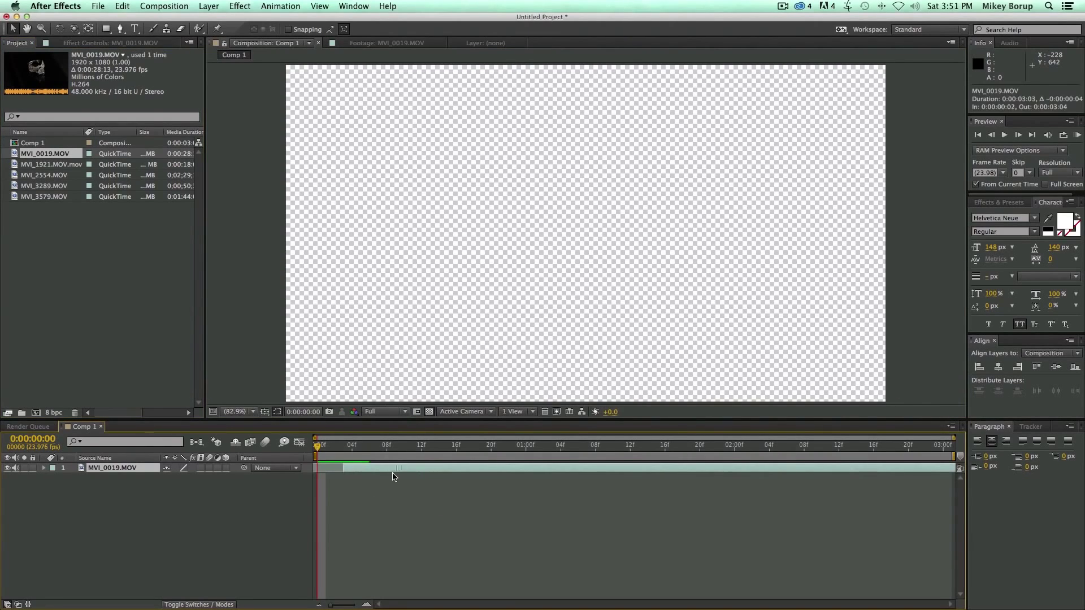
pyautogui.press('space')
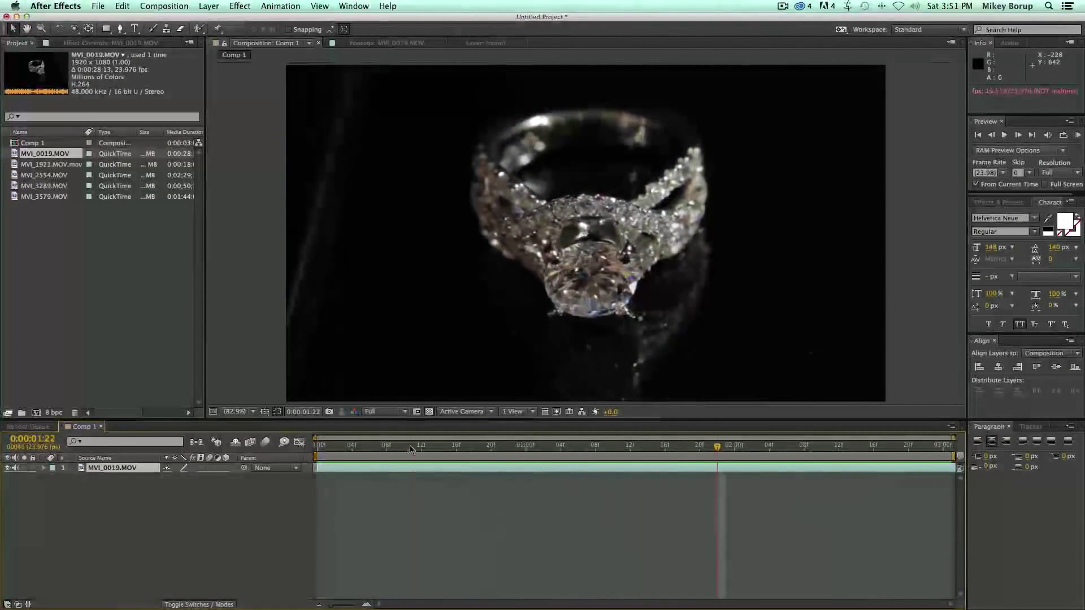
pyautogui.press('space')
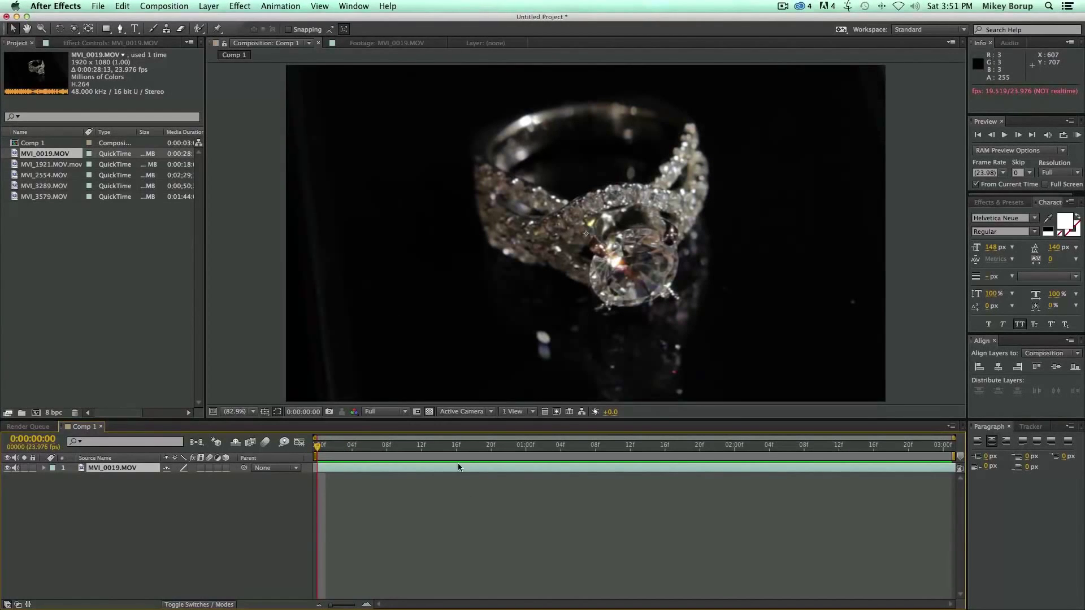
# Step: Resize Comp 1 to 1920 px wide and 1080 px high in the composition settings
pyautogui.click(164, 6)
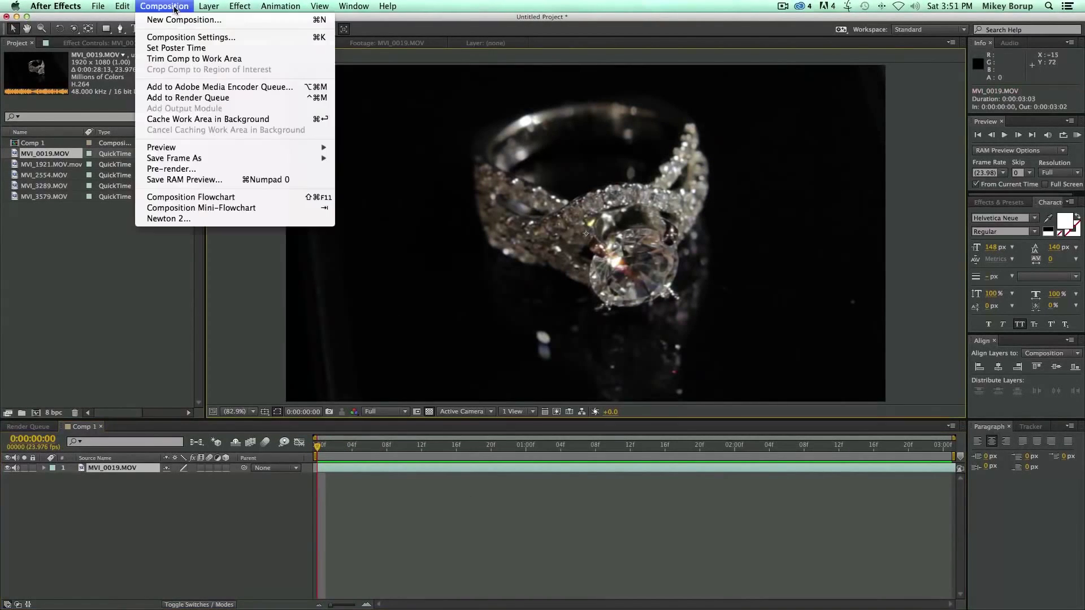
pyautogui.click(286, 37)
pyautogui.click(267, 180)
pyautogui.write('1920')
pyautogui.press('Tab')
pyautogui.write('180')
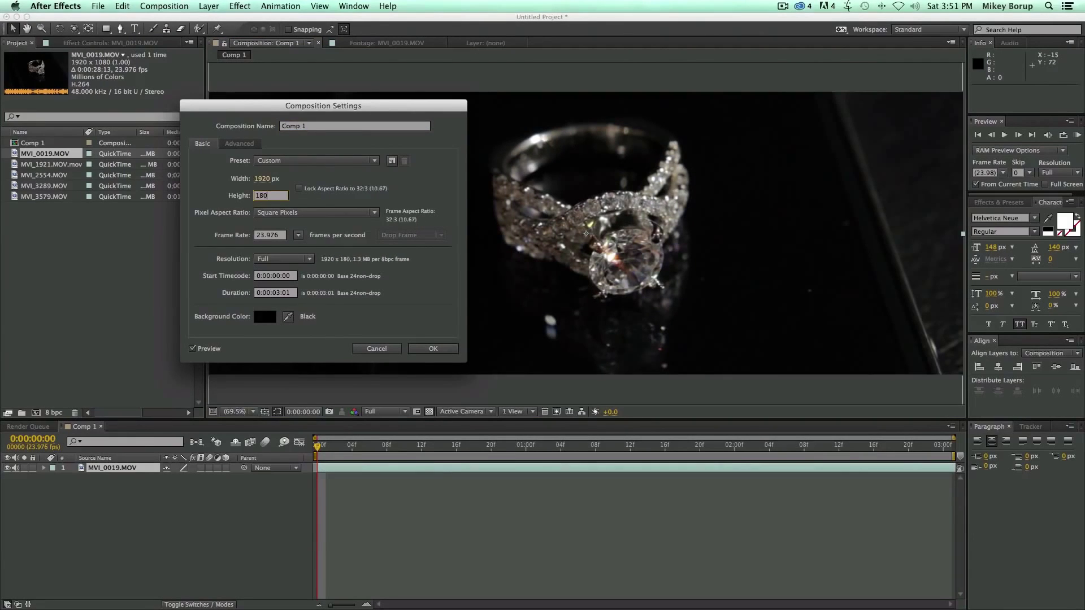
pyautogui.press('BackSpace')
pyautogui.press('BackSpace')
pyautogui.write('080')
pyautogui.press('Return')
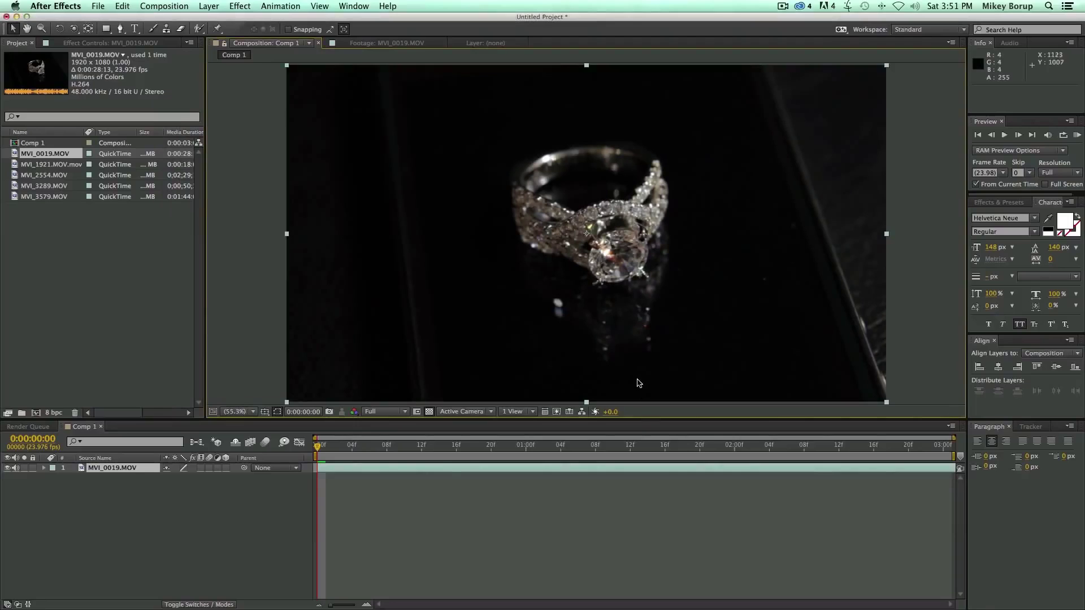
# Step: Draw a closed five-point Pen mask loosely around the ring and its reflection, and turn off the transparency grid
pyautogui.click(121, 30)
pyautogui.click(794, 390)
pyautogui.click(806, 258)
pyautogui.click(778, 176)
pyautogui.click(748, 125)
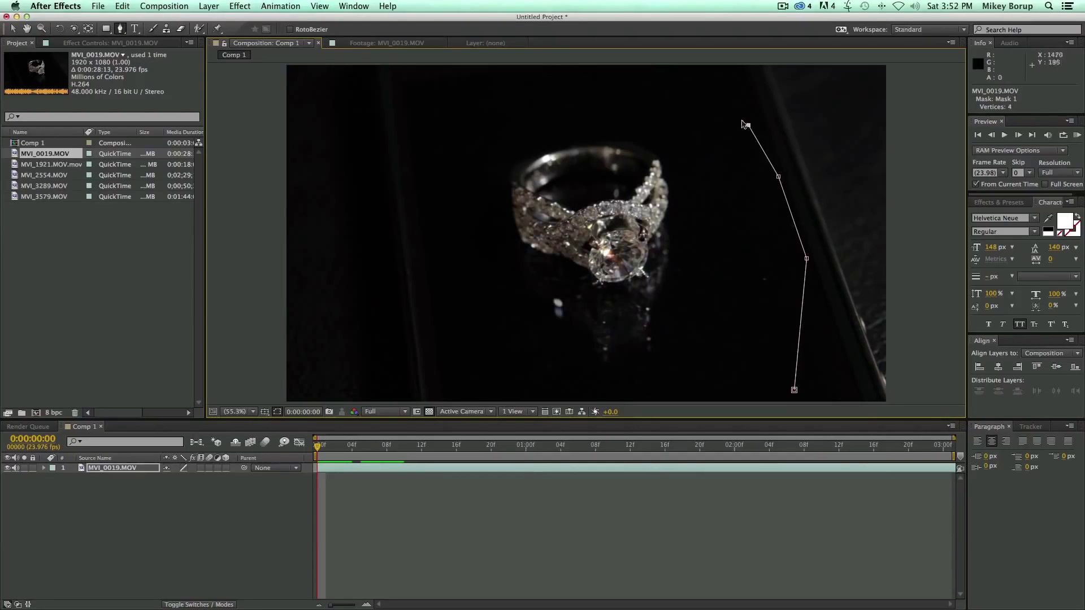
pyautogui.press('super+z')
pyautogui.press('super+z')
pyautogui.click(696, 99)
pyautogui.click(436, 91)
pyautogui.click(481, 371)
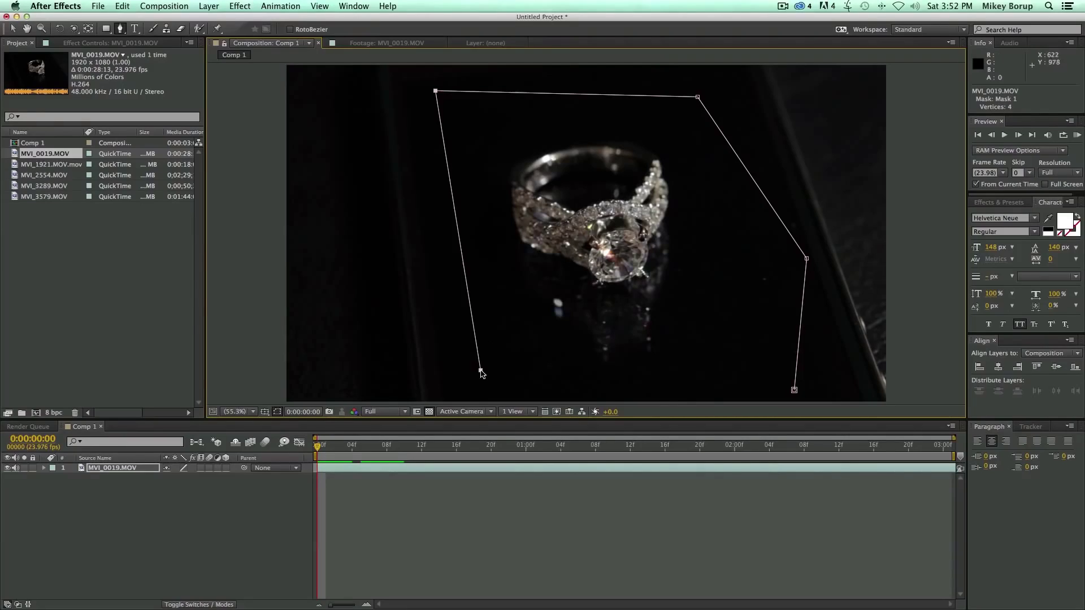
pyautogui.click(793, 390)
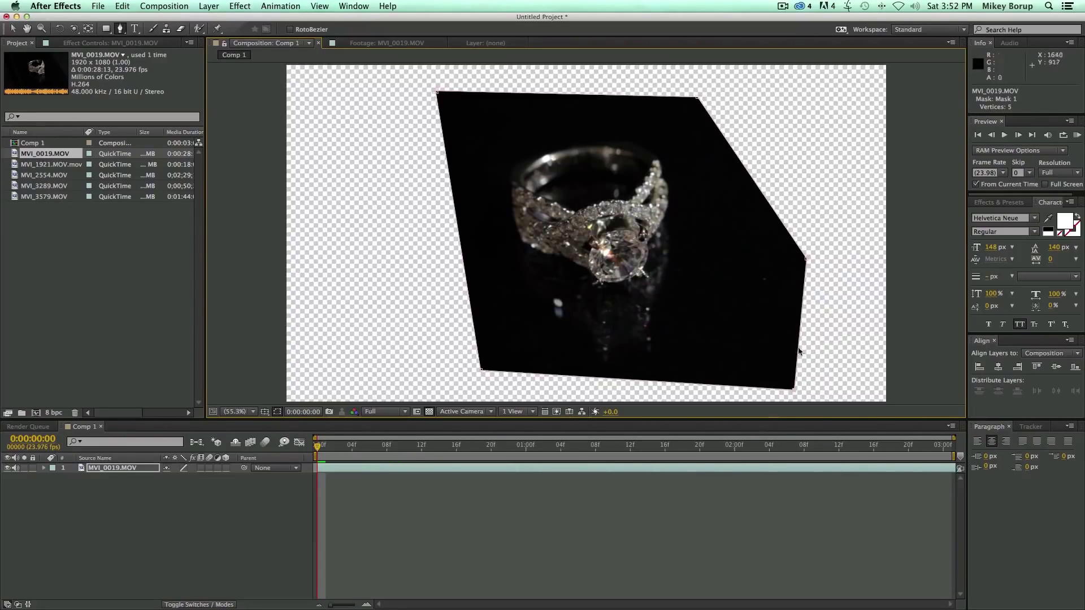
pyautogui.click(429, 412)
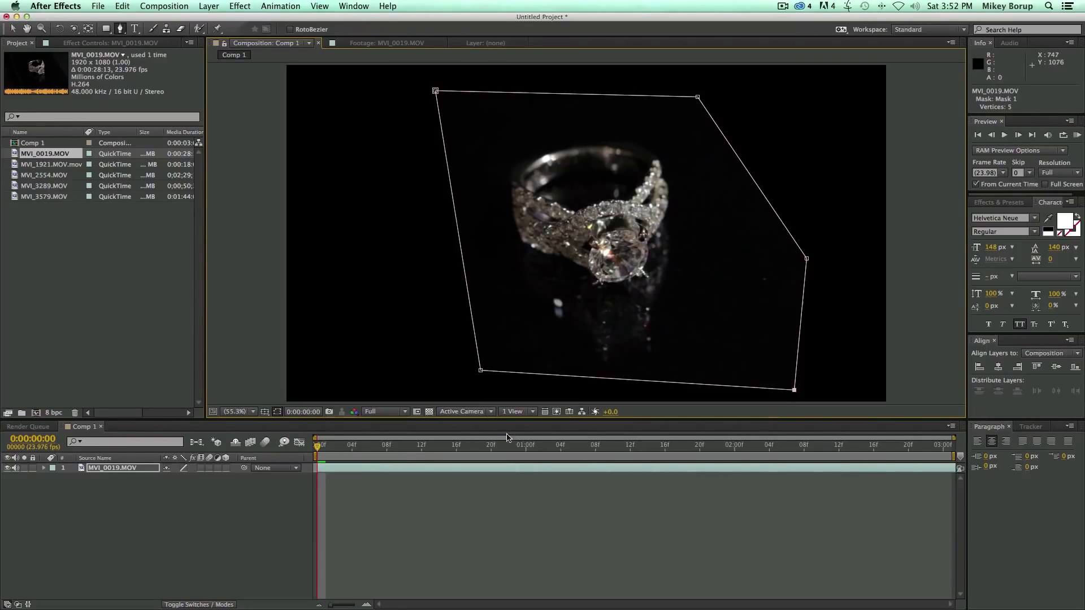
# Step: Deselect the layer and play through the composition to check the mask edges against the moving background
pyautogui.click(556, 535)
pyautogui.moveTo(403, 447); pyautogui.dragTo(955, 466)
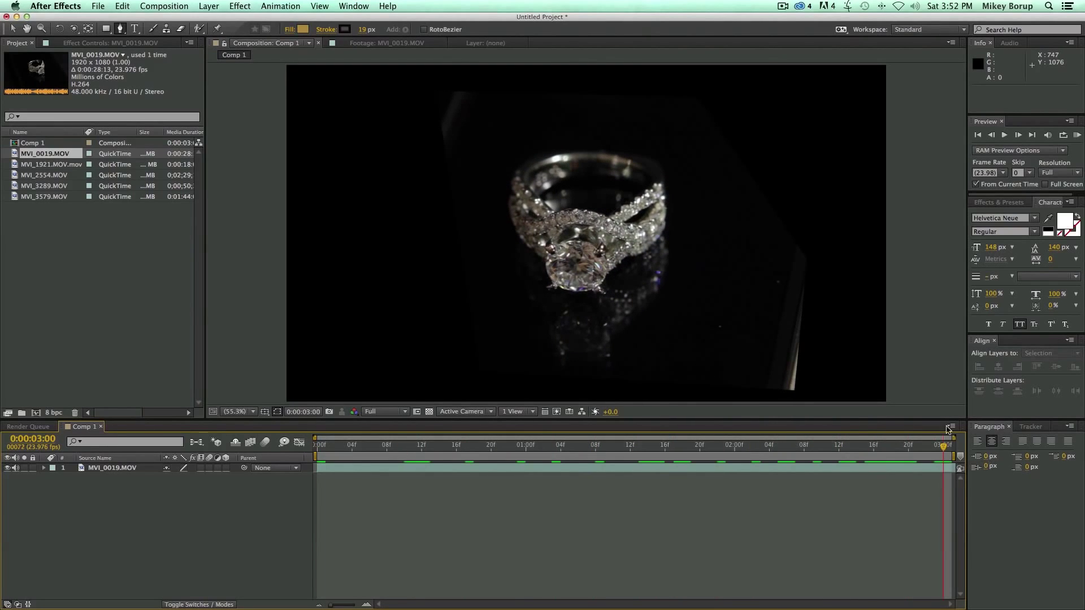
pyautogui.press('space')
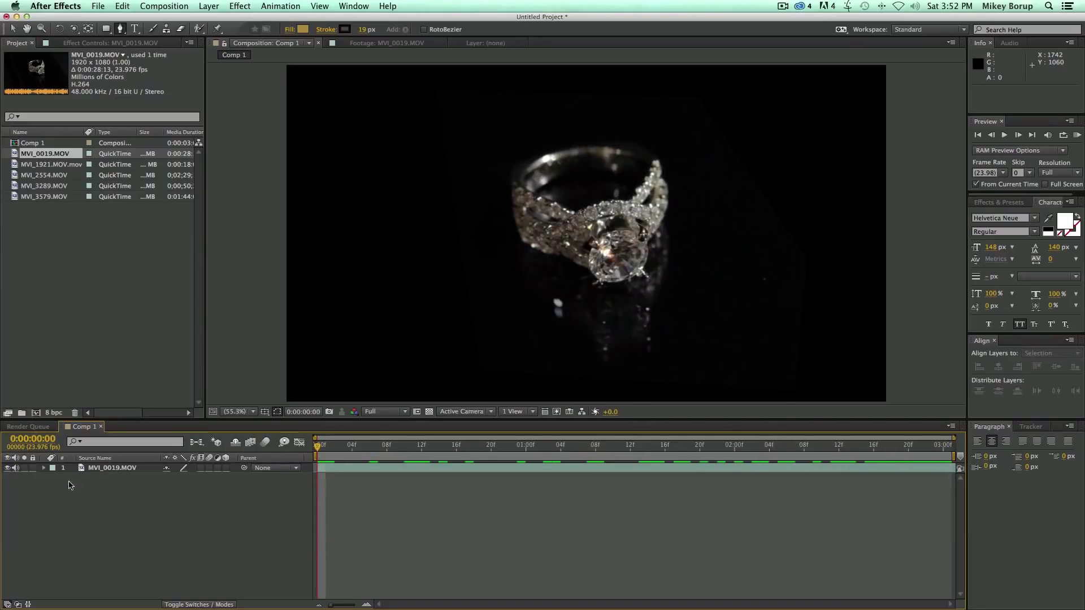
# Step: Reveal the Mask 1 properties of the ring layer and enable Mask Path keyframing at 0:00:00:00
pyautogui.click(43, 469)
pyautogui.click(54, 478)
pyautogui.click(64, 487)
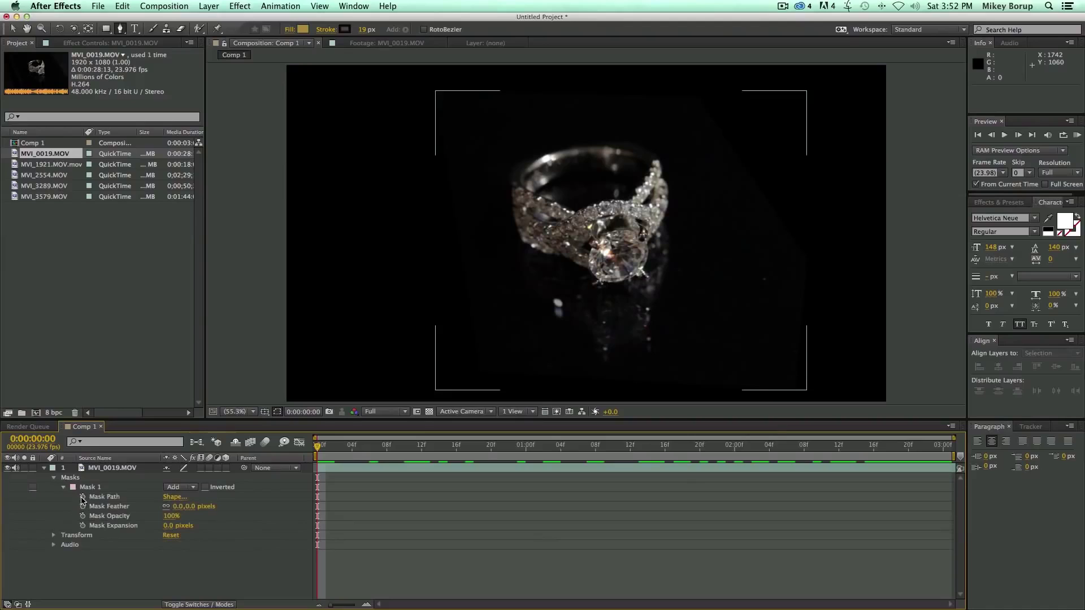
pyautogui.click(83, 497)
# Step: At 0:00:03:00, reshape Mask 1 by moving its points to exclude the bright table edges around the ring
pyautogui.moveTo(343, 448); pyautogui.dragTo(1009, 475)
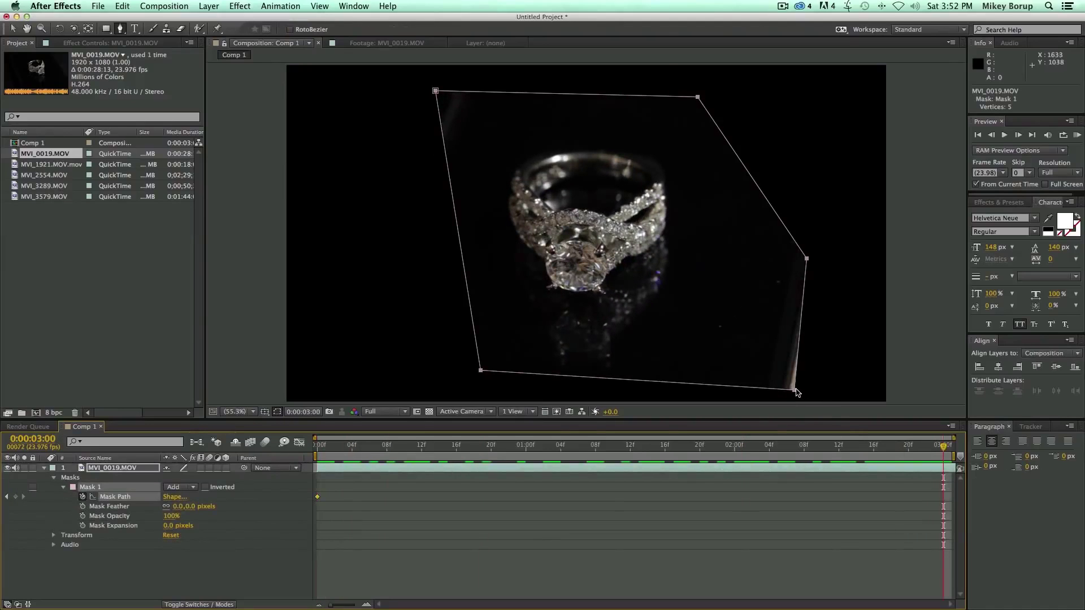
pyautogui.moveTo(797, 392)
pyautogui.mouseDown()
pyautogui.moveTo(785, 390)
pyautogui.moveTo(798, 387)
pyautogui.mouseUp()
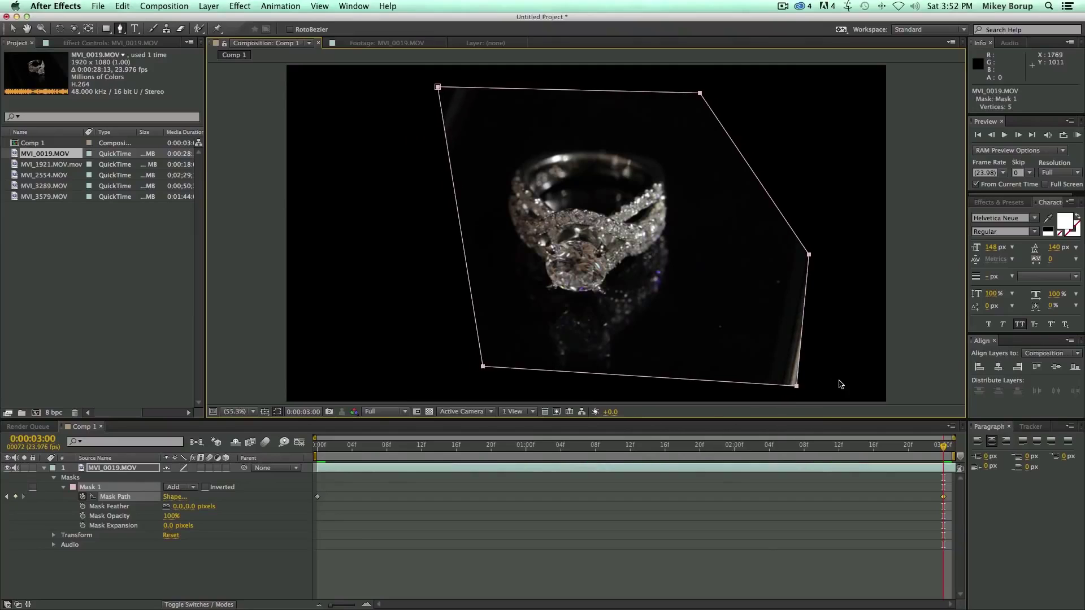
pyautogui.click(764, 537)
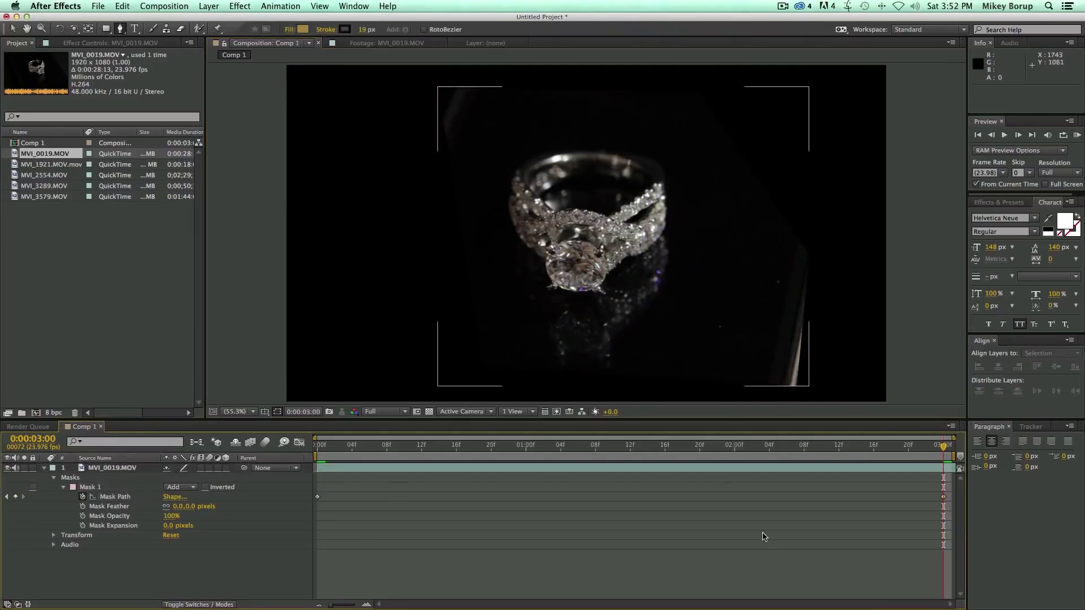
pyautogui.click(780, 472)
pyautogui.moveTo(796, 386); pyautogui.dragTo(697, 389)
pyautogui.moveTo(810, 255); pyautogui.dragTo(736, 252)
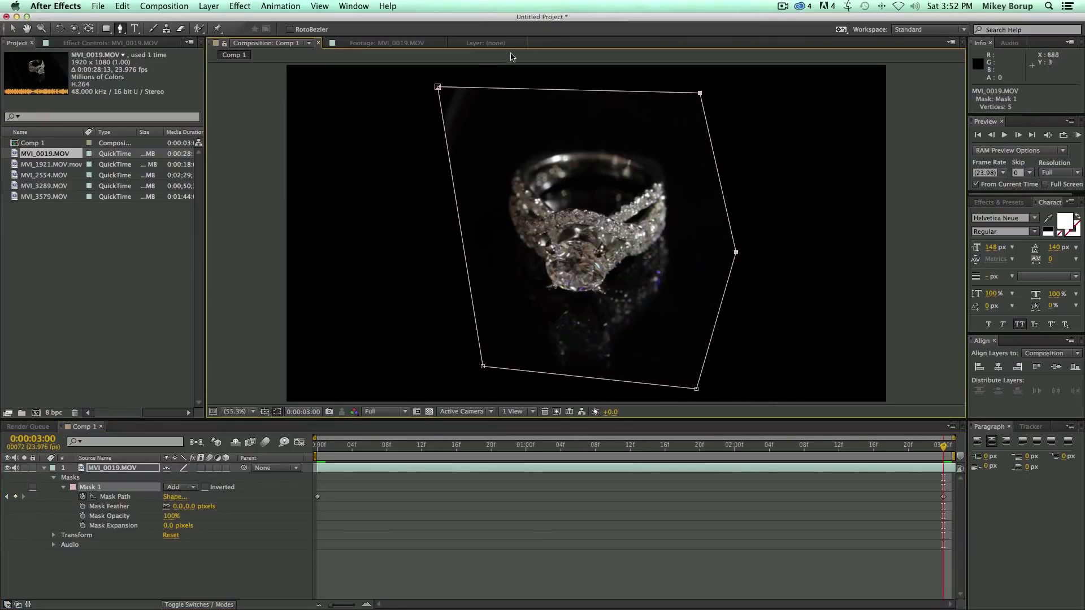
pyautogui.moveTo(438, 88); pyautogui.dragTo(518, 88)
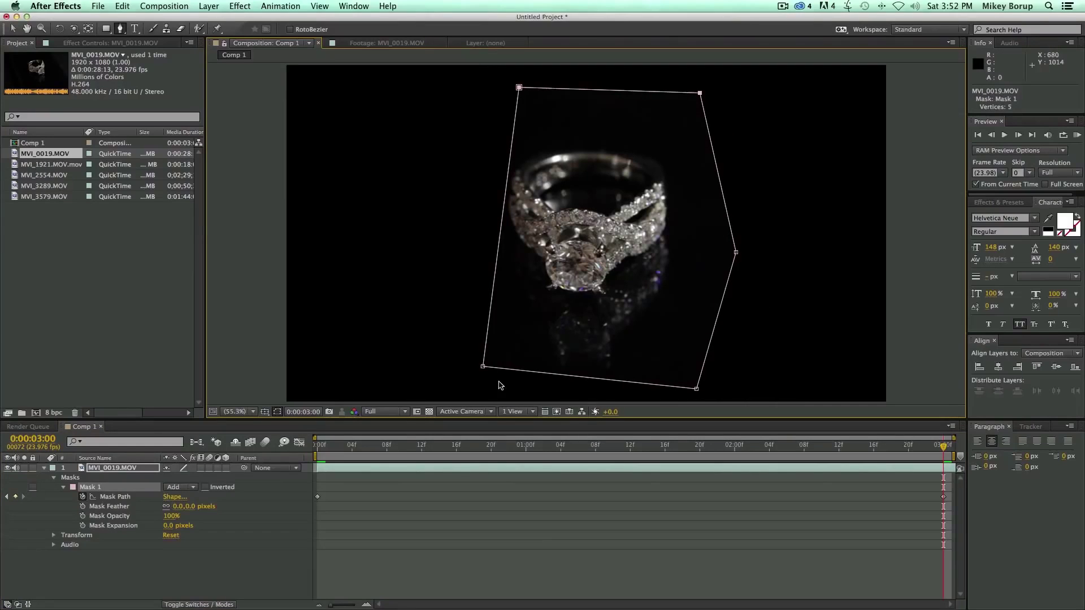
pyautogui.moveTo(484, 368); pyautogui.dragTo(426, 371)
pyautogui.moveTo(700, 93); pyautogui.dragTo(709, 96)
pyautogui.click(713, 592)
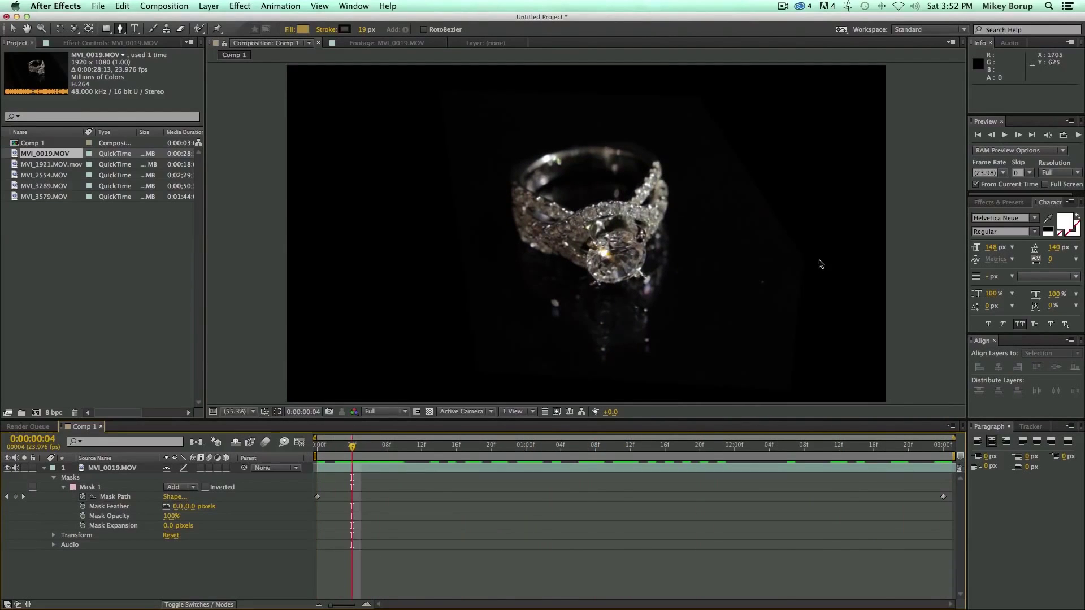
# Step: At 0:00:00:15, pull the two right-hand points of Mask 1 inward toward the ring
pyautogui.moveTo(351, 447); pyautogui.dragTo(448, 449)
pyautogui.click(441, 468)
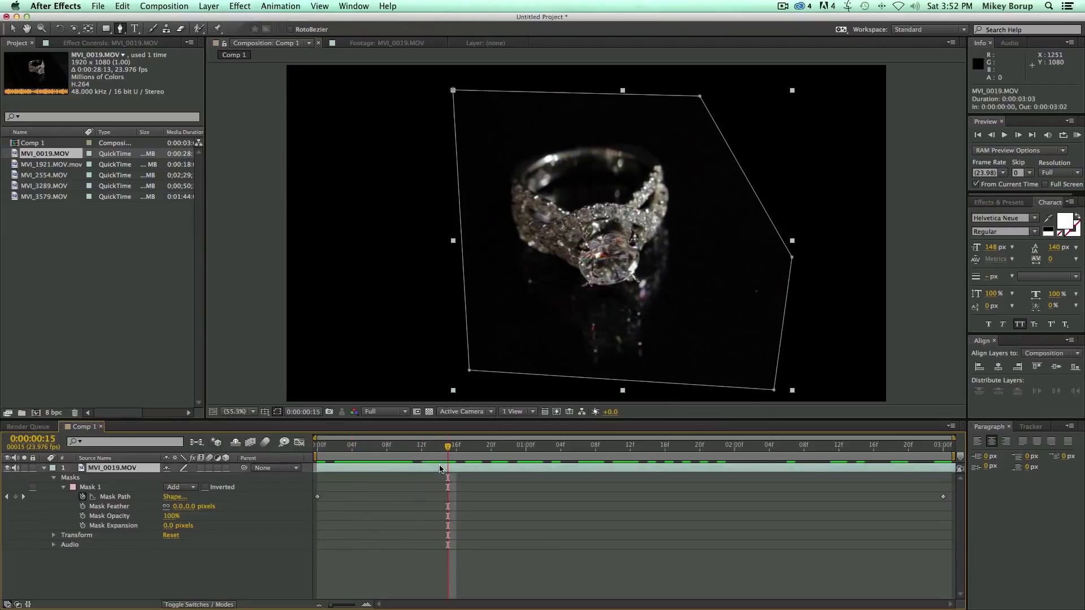
pyautogui.click(802, 274)
pyautogui.hotkey('ctrl', 'z')
pyautogui.press('v')
pyautogui.moveTo(792, 257); pyautogui.dragTo(729, 259)
pyautogui.moveTo(774, 389); pyautogui.dragTo(690, 389)
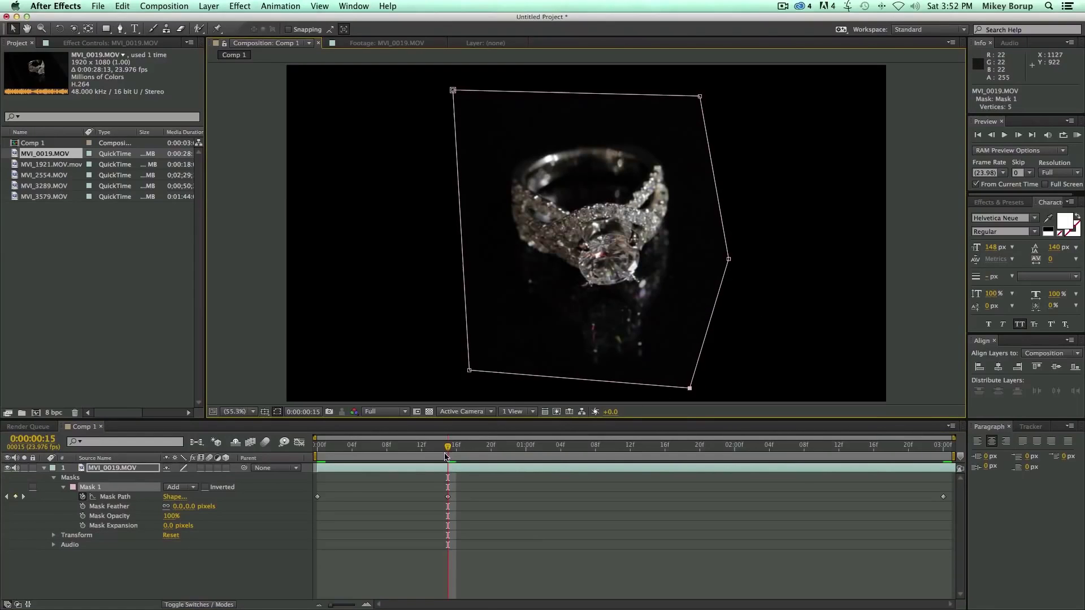
# Step: At 0:00:00:00, pull the two right-hand points of Mask 1 inward toward the ring
pyautogui.moveTo(446, 456); pyautogui.dragTo(318, 457)
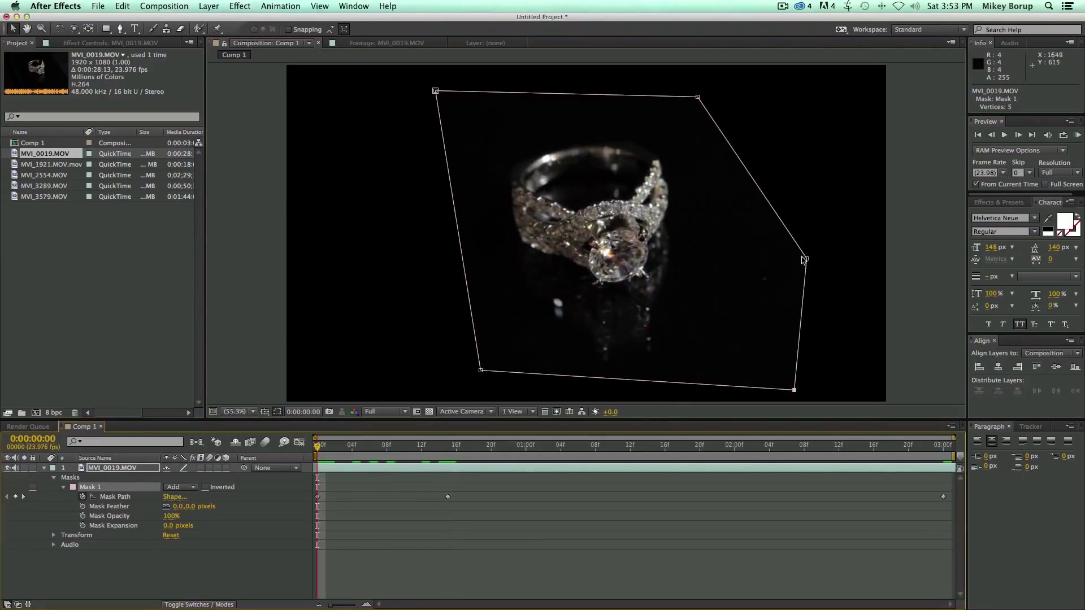
pyautogui.moveTo(804, 259); pyautogui.dragTo(729, 258)
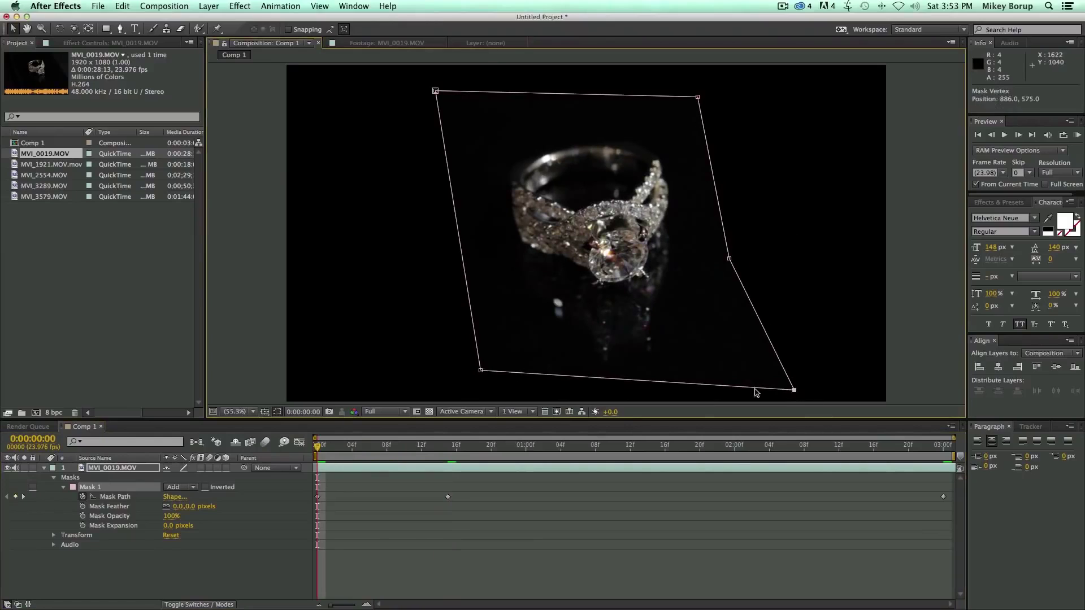
pyautogui.moveTo(794, 390); pyautogui.dragTo(703, 382)
# Step: Deselect the mask and preview the composition from the start to check the animated mask
pyautogui.press('space')
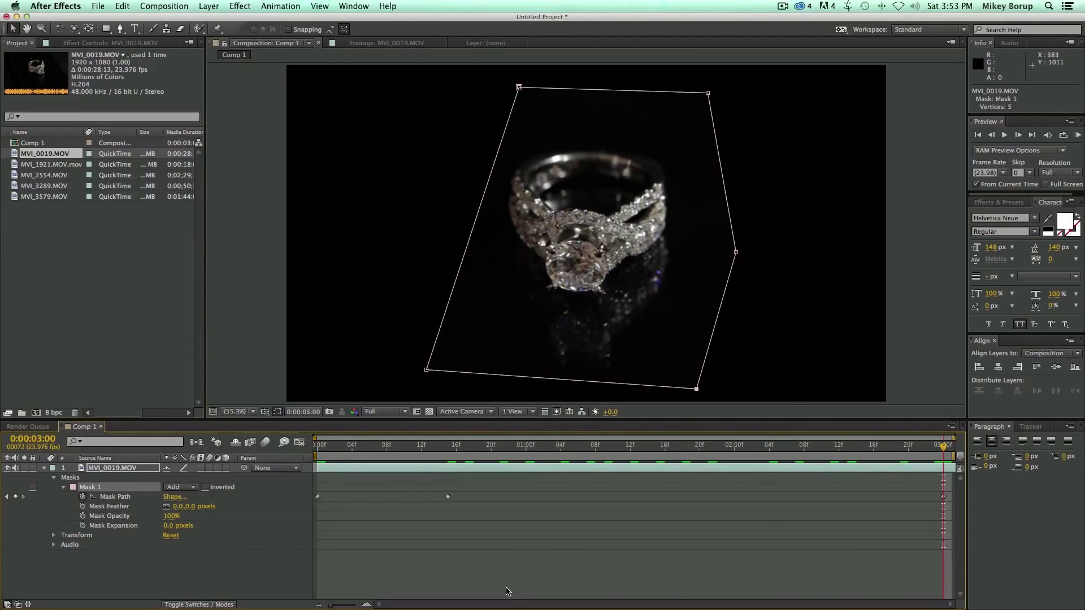
pyautogui.click(241, 319)
pyautogui.click(241, 318)
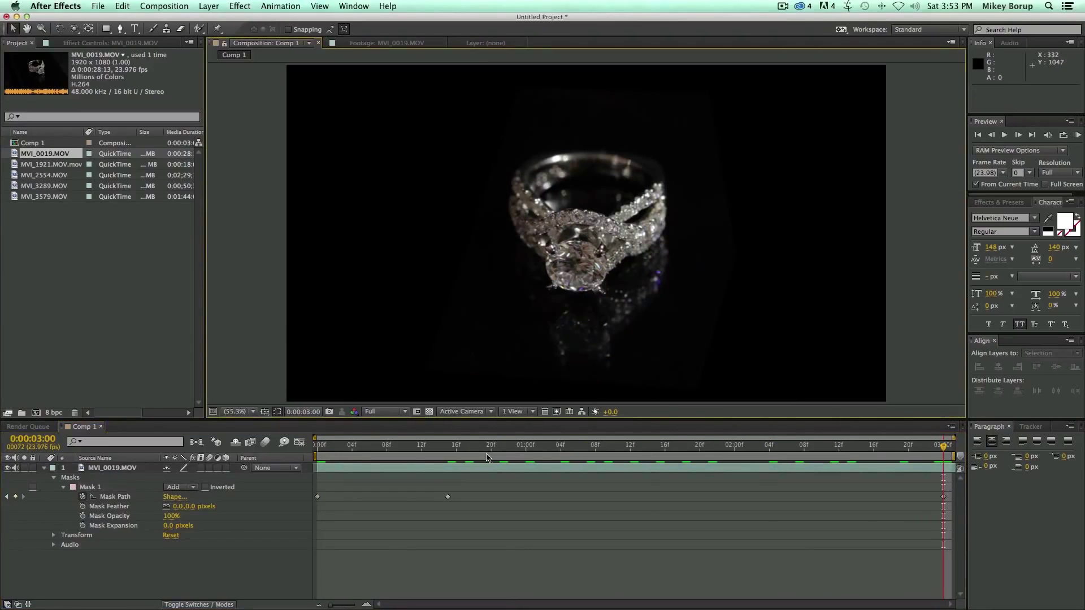
pyautogui.moveTo(511, 448); pyautogui.dragTo(443, 444)
pyautogui.press('space')
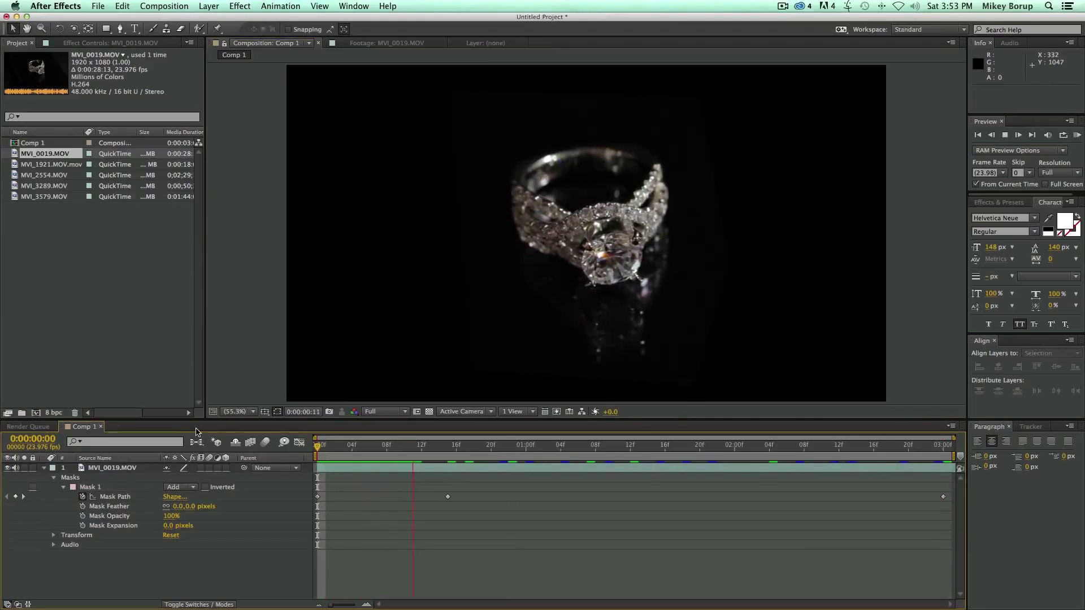
# Step: Try scaling the MVI_0019.MOV layer up to 130% with its Scale property, and undo the change
pyautogui.click(428, 272)
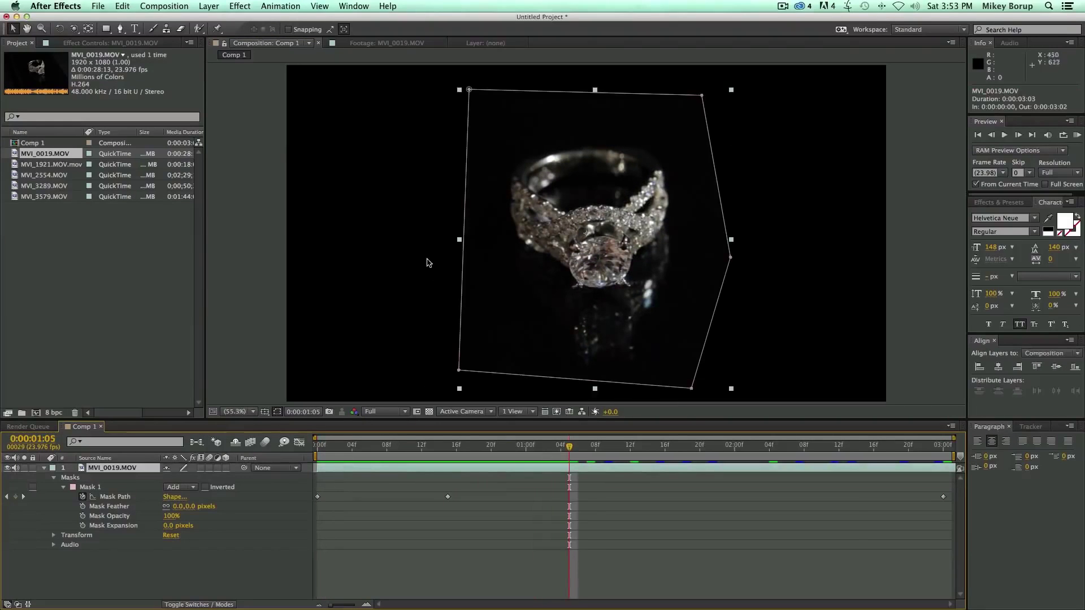
pyautogui.press('s')
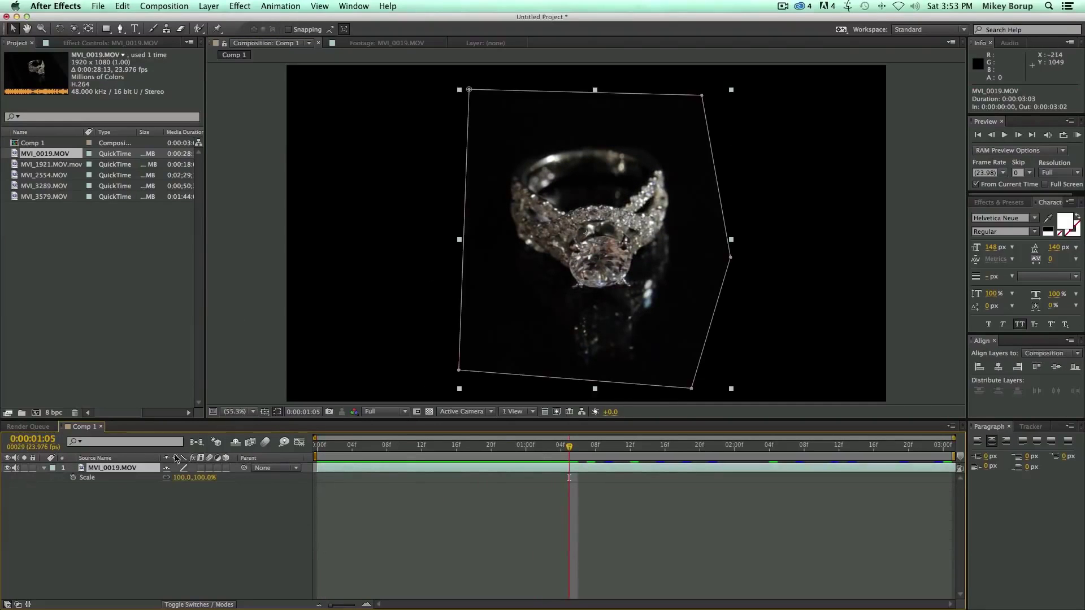
pyautogui.moveTo(183, 481); pyautogui.dragTo(198, 481)
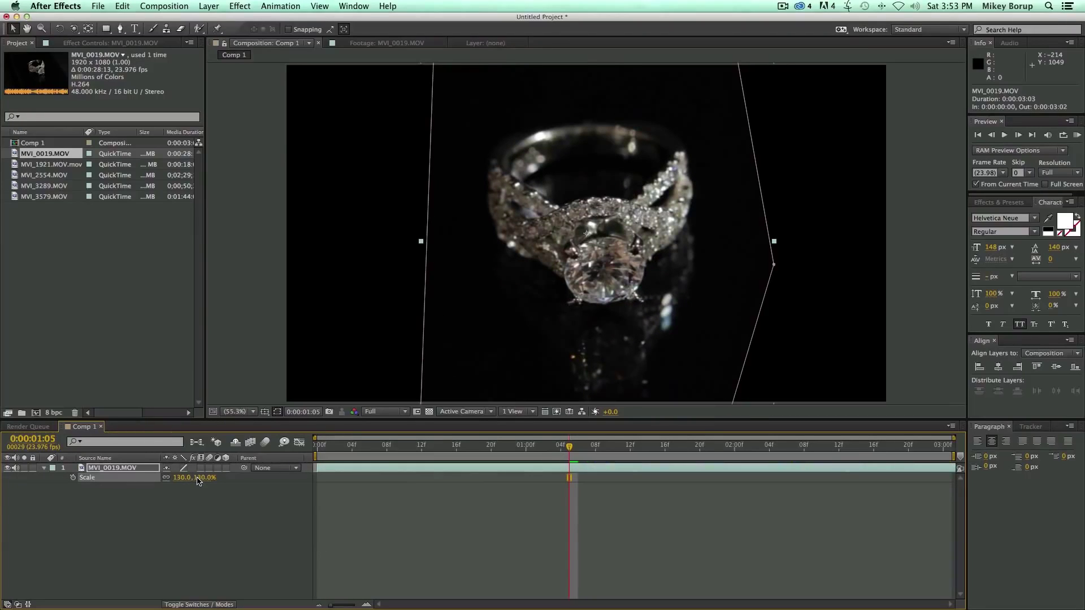
pyautogui.press('super+z')
pyautogui.click(290, 496)
# Step: Apply the Detail-preserving Upscale effect to the MVI_0019.MOV layer and set the effect's Scale to 115%
pyautogui.click(342, 469)
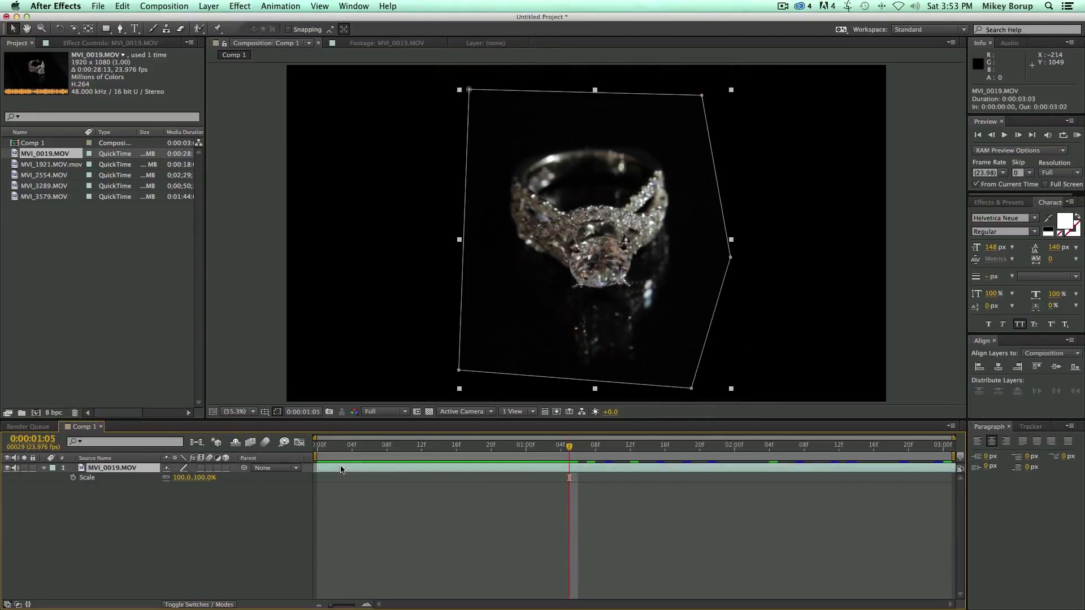
pyautogui.click(239, 6)
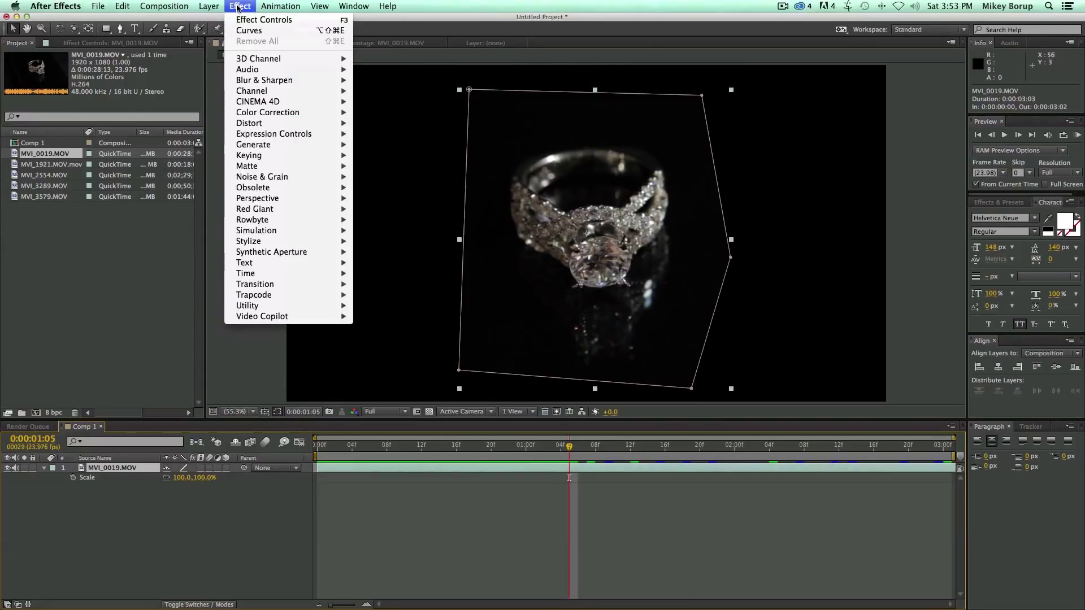
pyautogui.press('Escape')
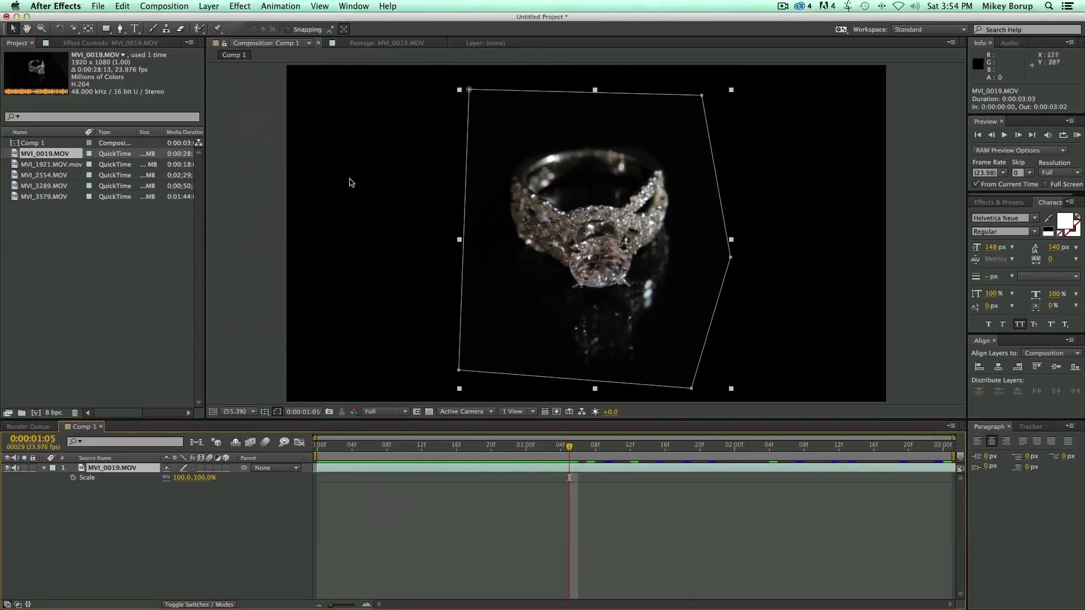
pyautogui.click(240, 6)
pyautogui.moveTo(258, 126)
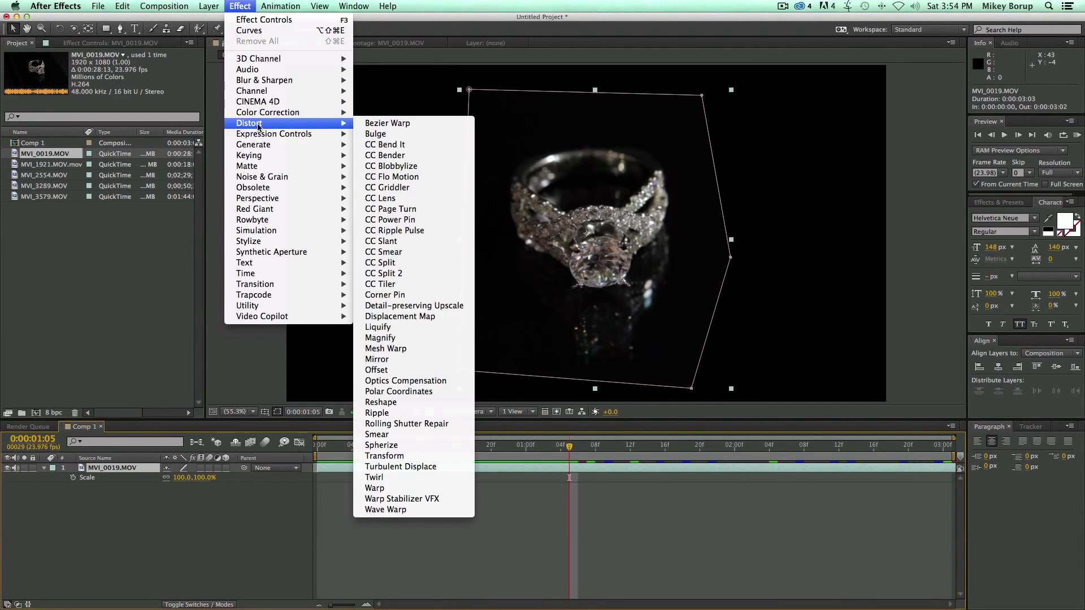
pyautogui.click(418, 309)
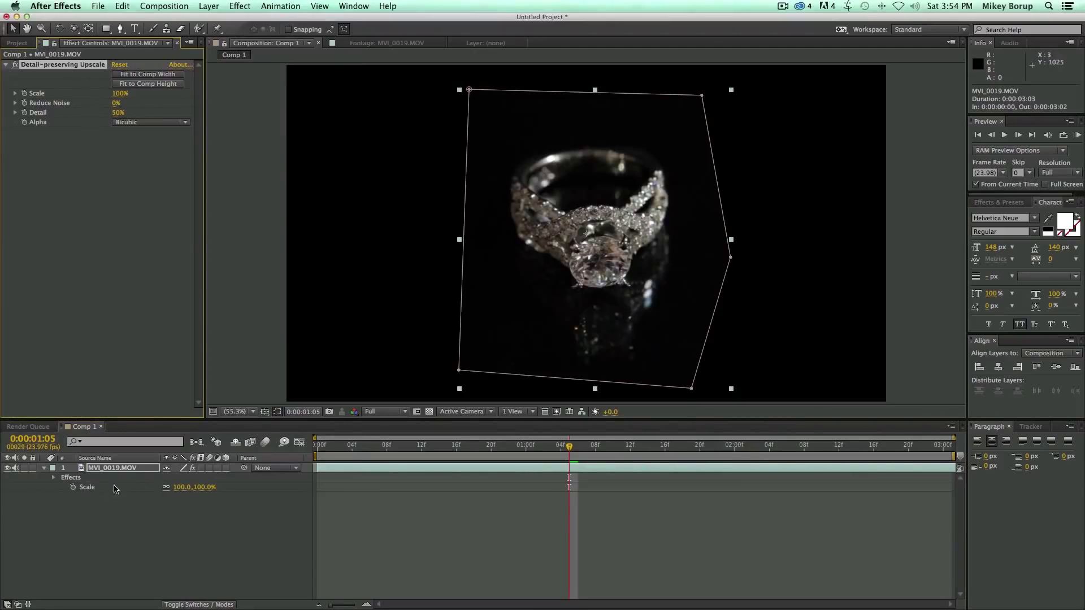
pyautogui.moveTo(181, 491); pyautogui.dragTo(186, 486)
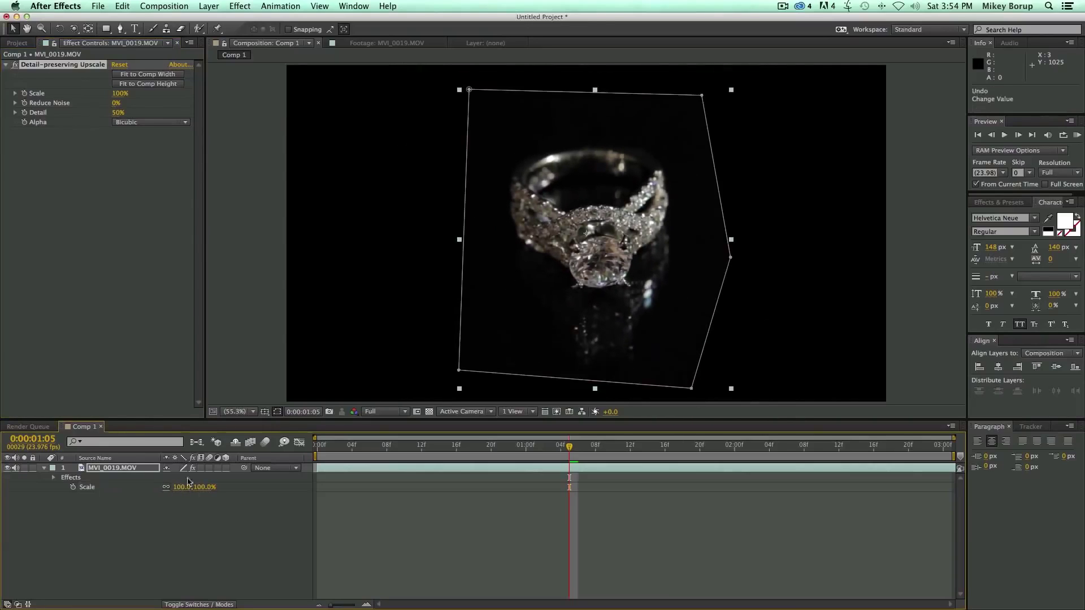
pyautogui.moveTo(113, 96); pyautogui.dragTo(146, 98)
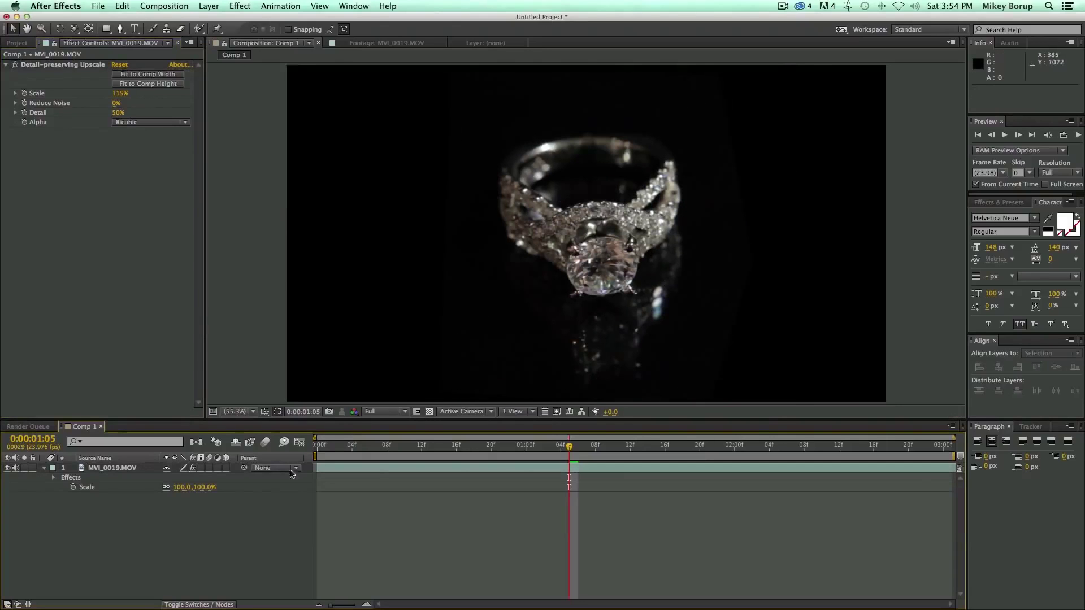
# Step: Set the Mask Feather of Mask 1 on the ring layer to 65 pixels
pyautogui.click(365, 469)
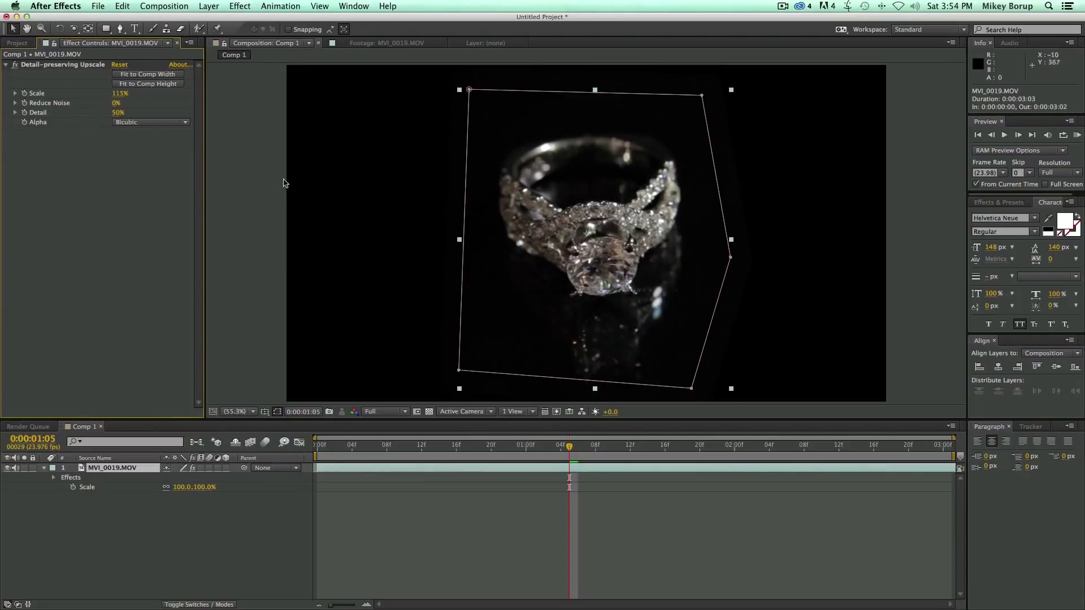
pyautogui.press('f')
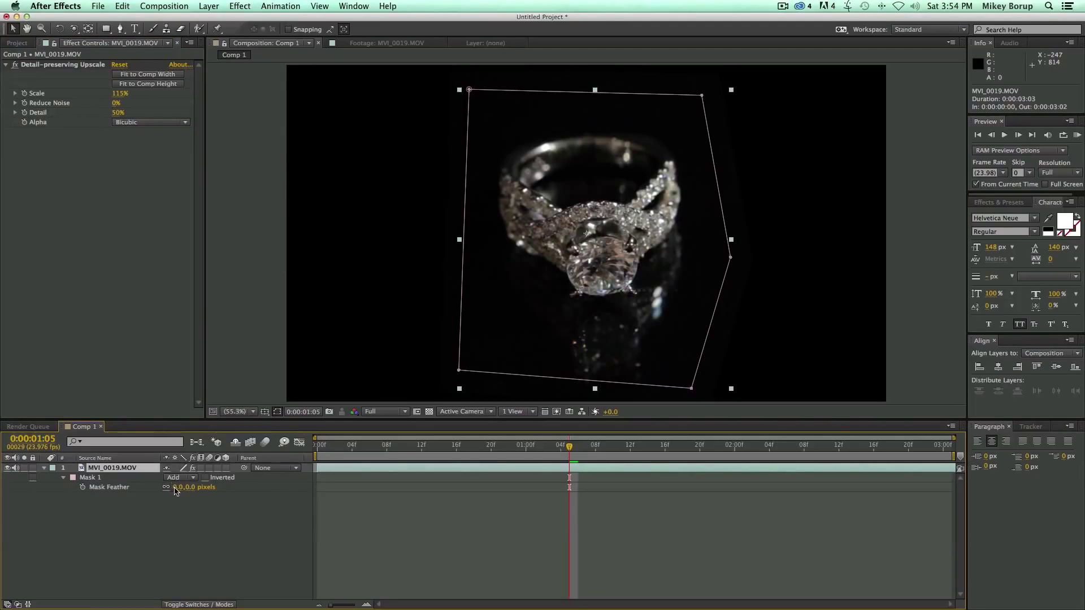
pyautogui.moveTo(175, 489); pyautogui.dragTo(201, 491)
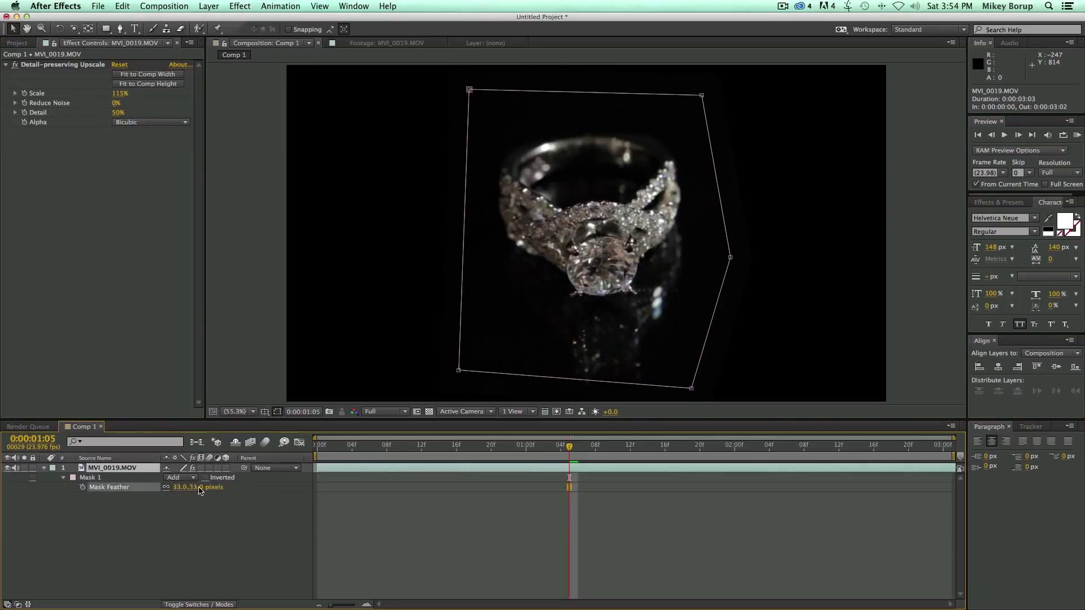
pyautogui.click(405, 528)
# Step: Review the feathered, upscaled ring by moving through the composition from the start to about 0:00:02:22
pyautogui.press('Home')
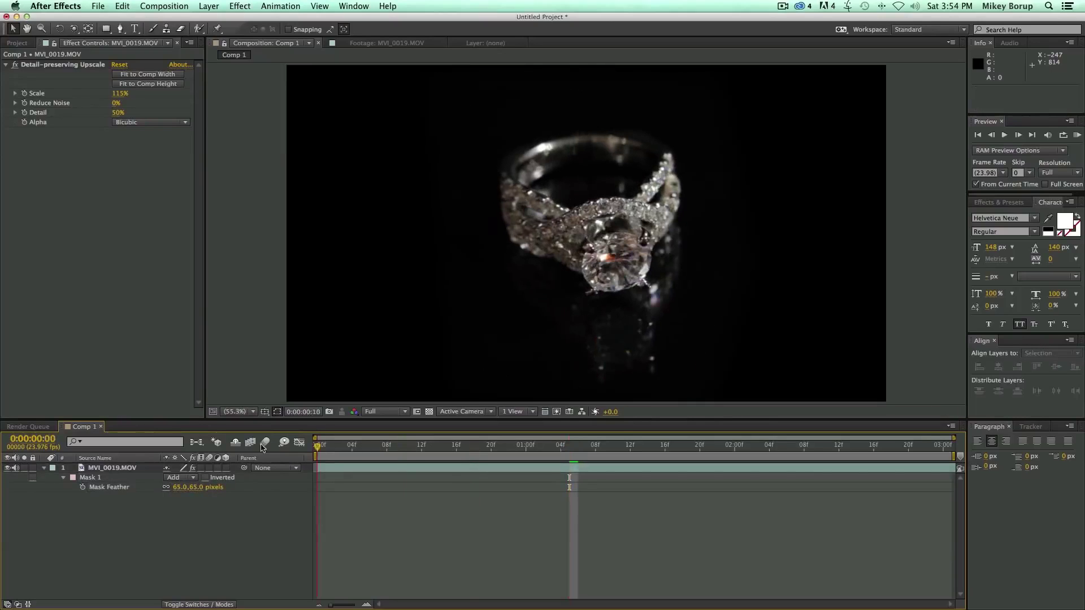
pyautogui.press('space')
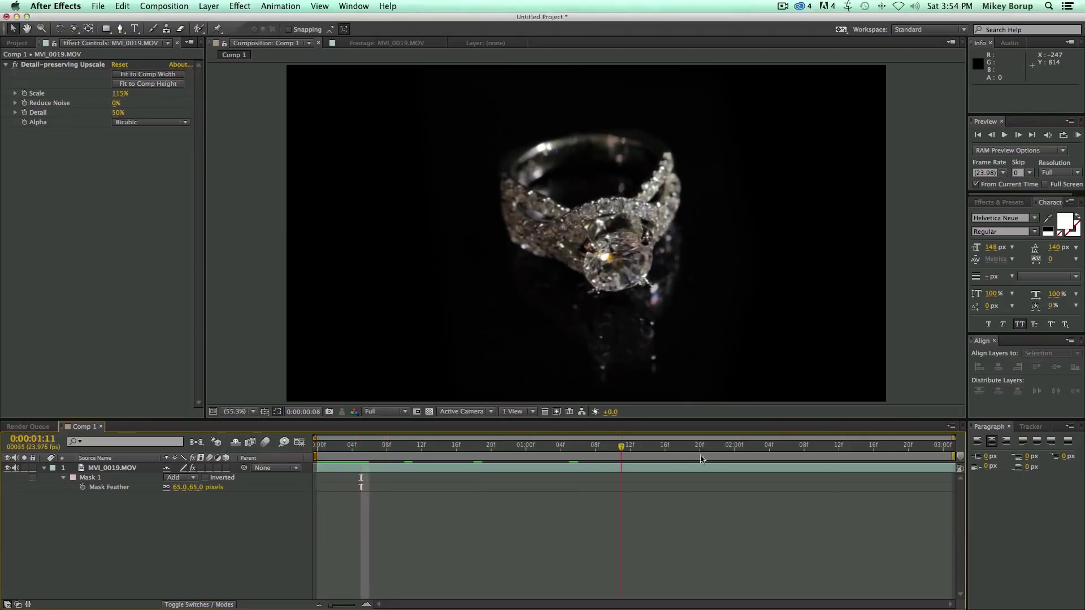
pyautogui.press('space')
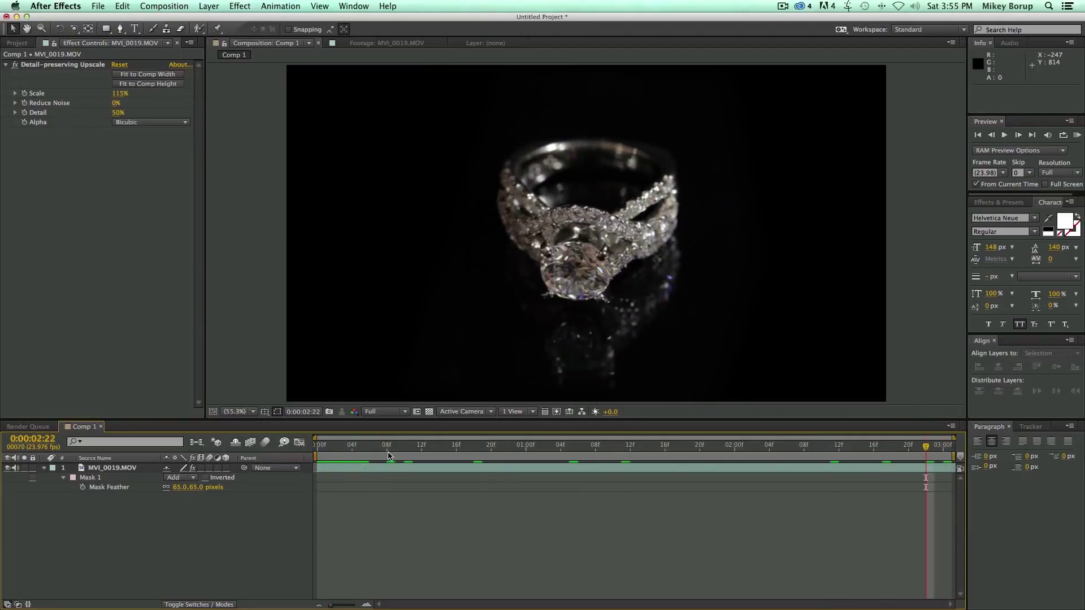
pyautogui.press('Home')
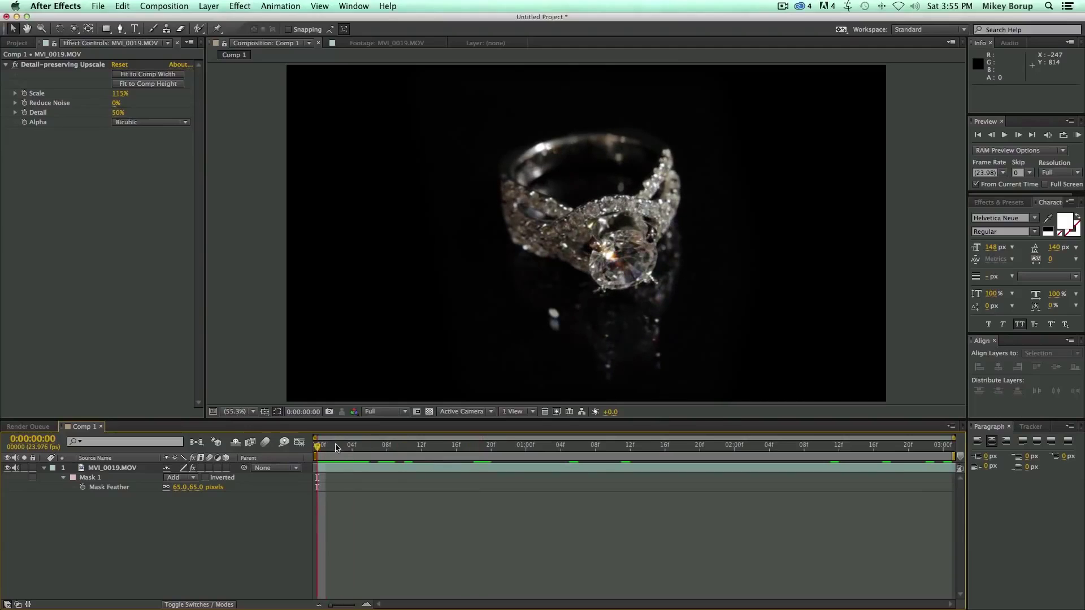
# Step: At 0:00:00:00, keyframe Anchor Point, Position, Scale, Rotation and Opacity of the ring layer, and set Rotation to 6°
pyautogui.click(376, 469)
pyautogui.press('r')
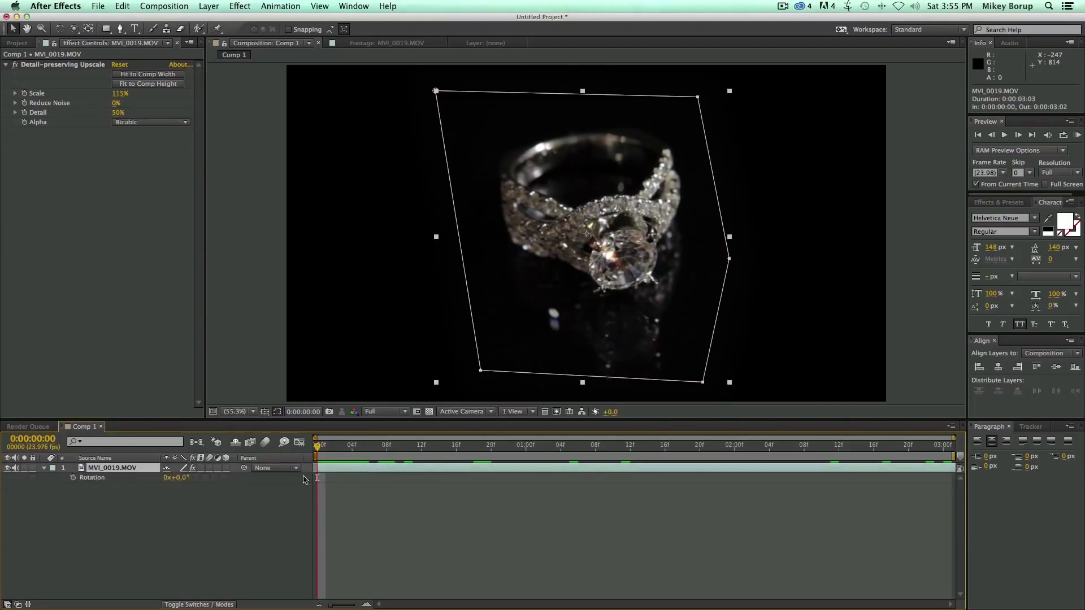
pyautogui.click(391, 517)
pyautogui.moveTo(381, 446); pyautogui.dragTo(276, 455)
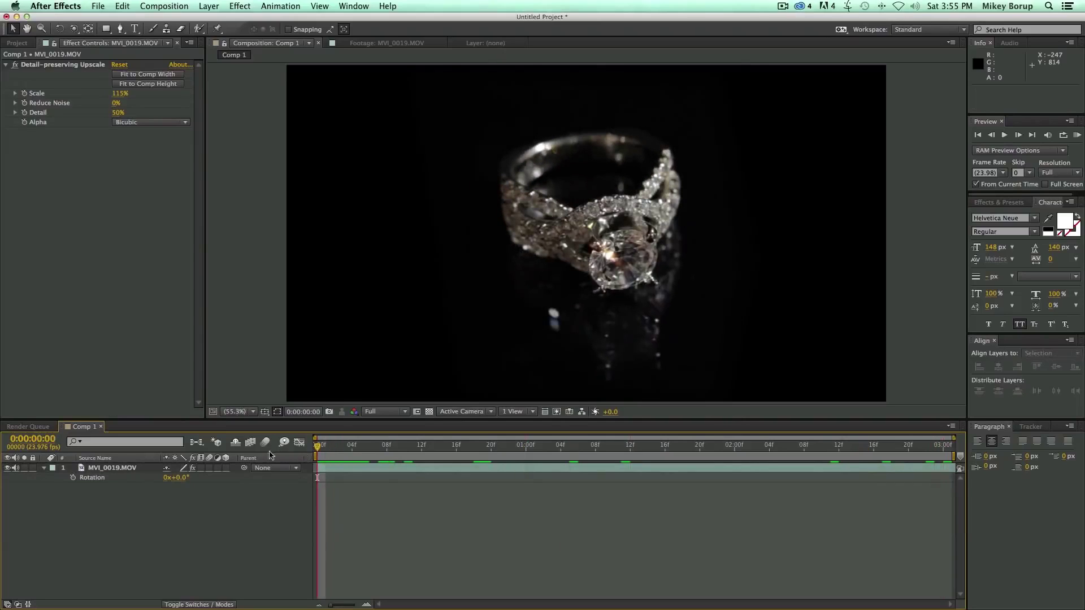
pyautogui.click(45, 469)
pyautogui.click(46, 468)
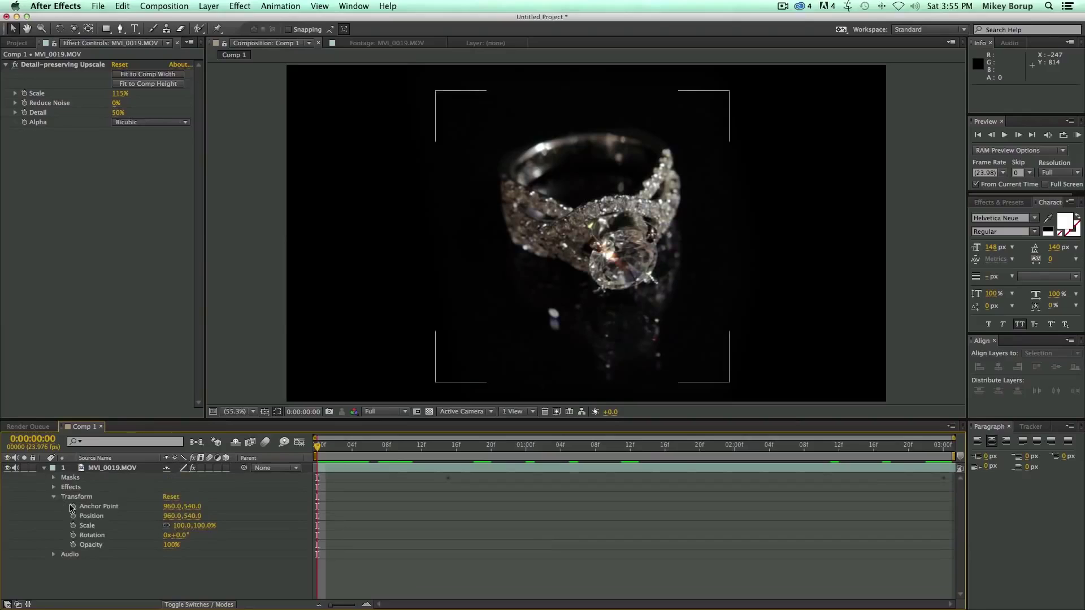
pyautogui.moveTo(72, 507); pyautogui.dragTo(73, 545)
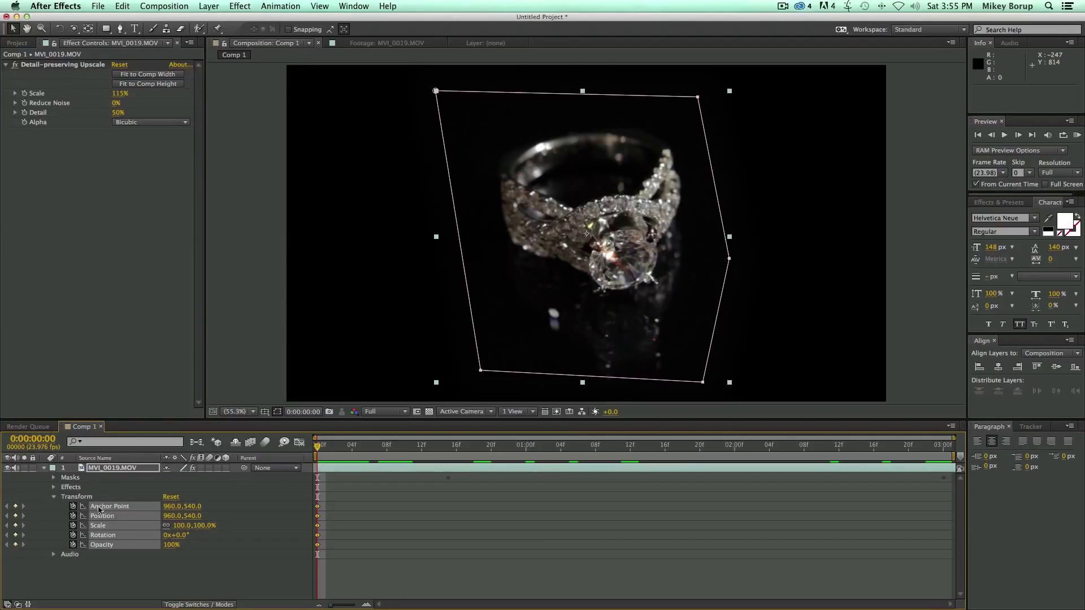
pyautogui.click(146, 573)
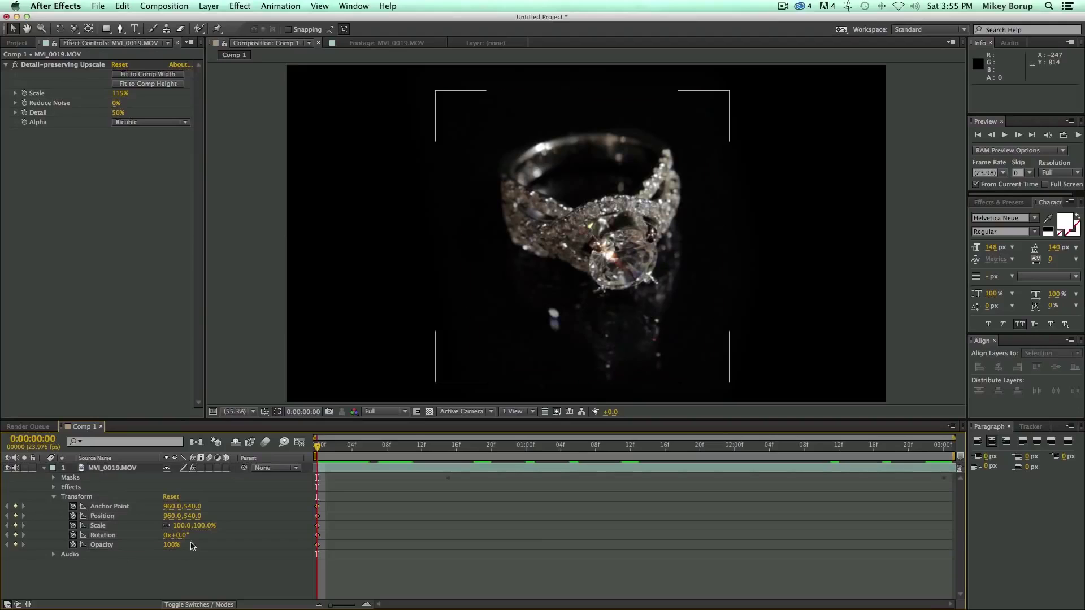
pyautogui.moveTo(182, 537); pyautogui.dragTo(190, 539)
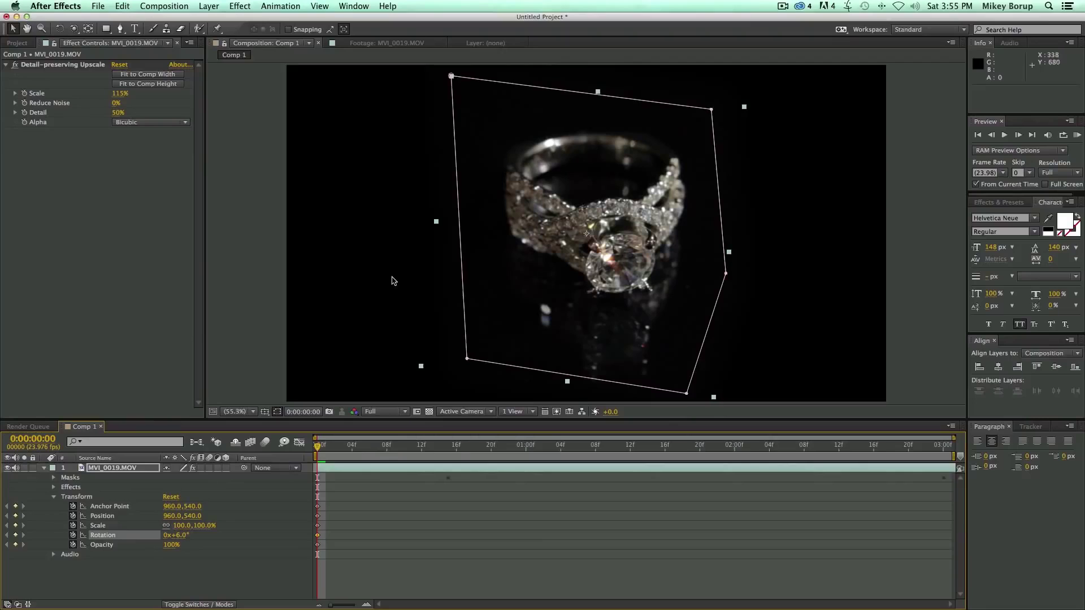
# Step: Show the rulers and place two vertical and two horizontal guides along the outer edges of the ring
pyautogui.press('super+r')
pyautogui.moveTo(211, 226); pyautogui.dragTo(512, 236)
pyautogui.moveTo(666, 68); pyautogui.dragTo(672, 143)
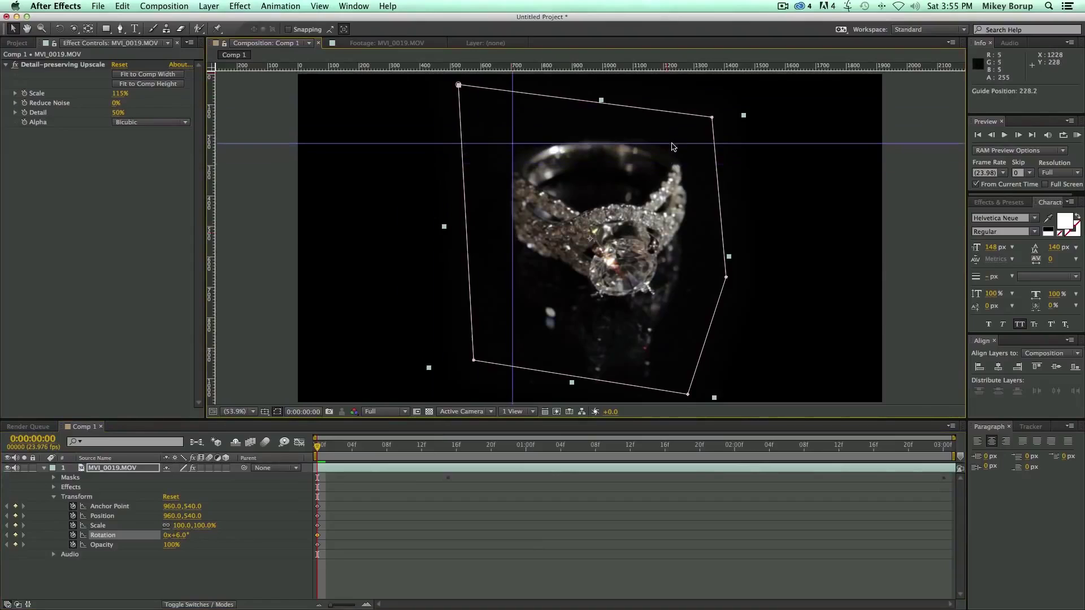
pyautogui.moveTo(209, 198); pyautogui.dragTo(686, 214)
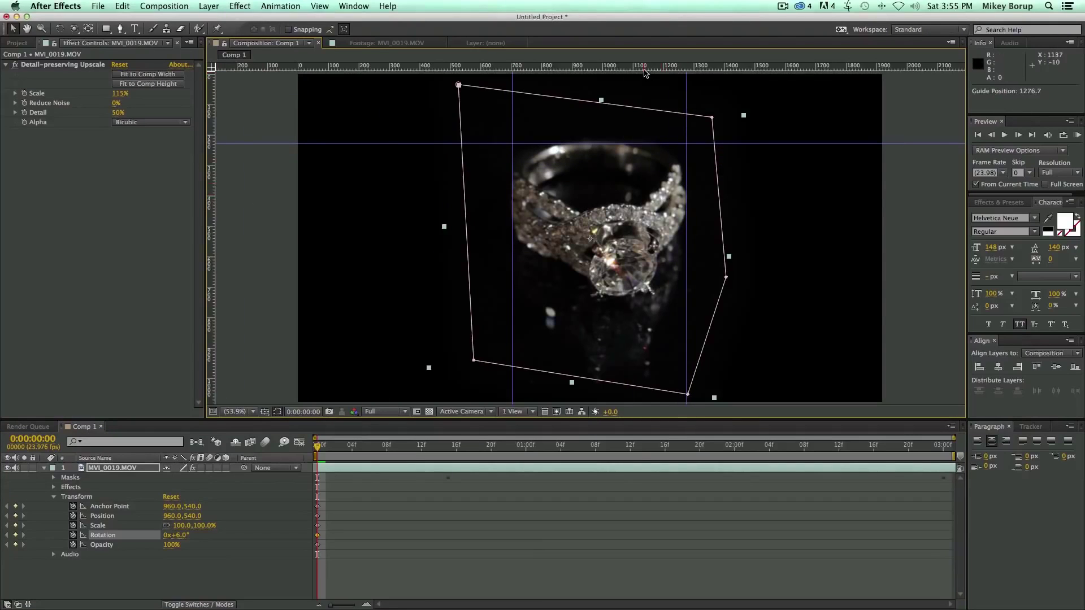
pyautogui.moveTo(645, 72); pyautogui.dragTo(670, 296)
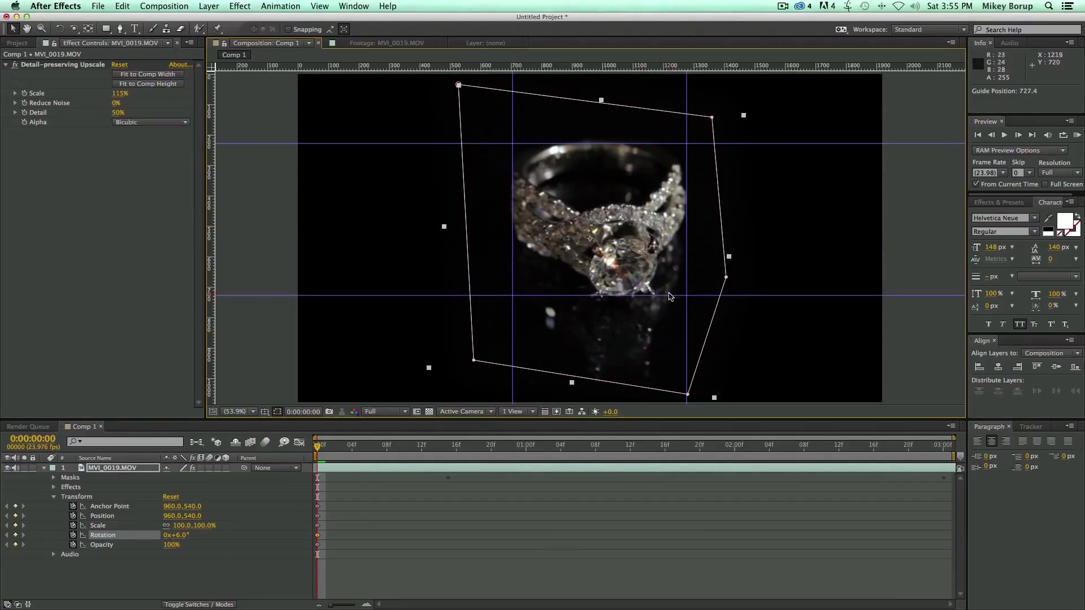
# Step: At 0:00:03:00, move the ring layer to Position 971.1, 530.7 to fit the guides, and set Rotation to -1°
pyautogui.moveTo(642, 449); pyautogui.dragTo(995, 454)
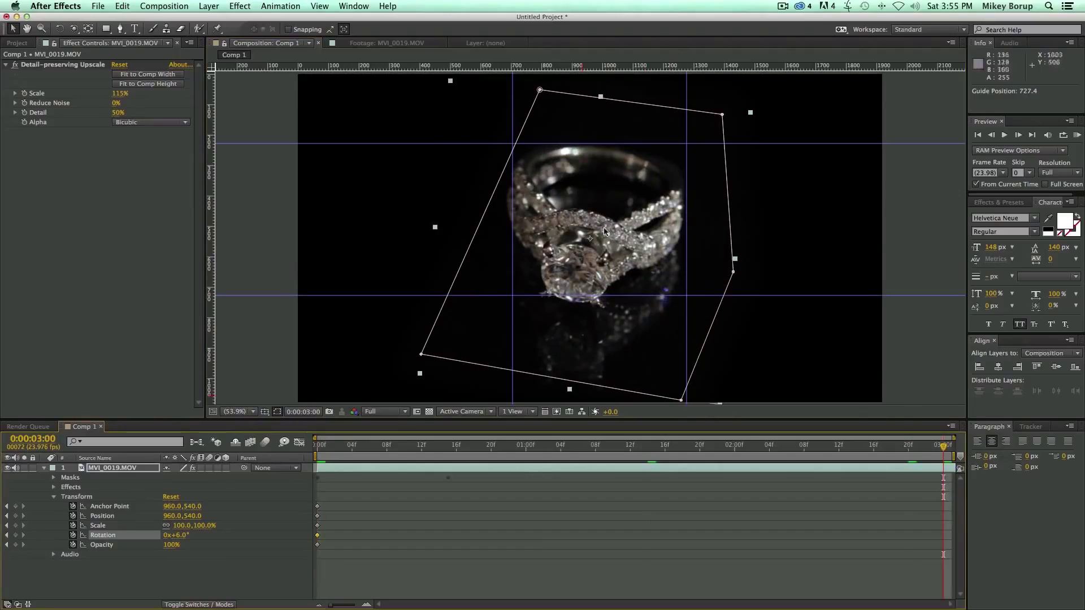
pyautogui.click(622, 244)
pyautogui.moveTo(622, 244); pyautogui.dragTo(626, 241)
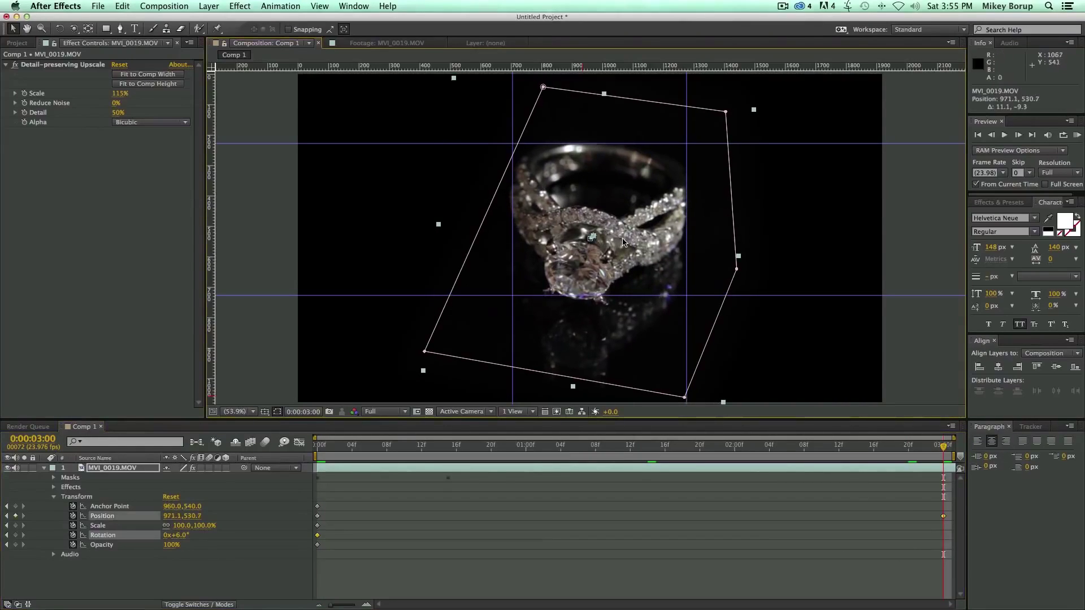
pyautogui.moveTo(181, 541); pyautogui.dragTo(175, 537)
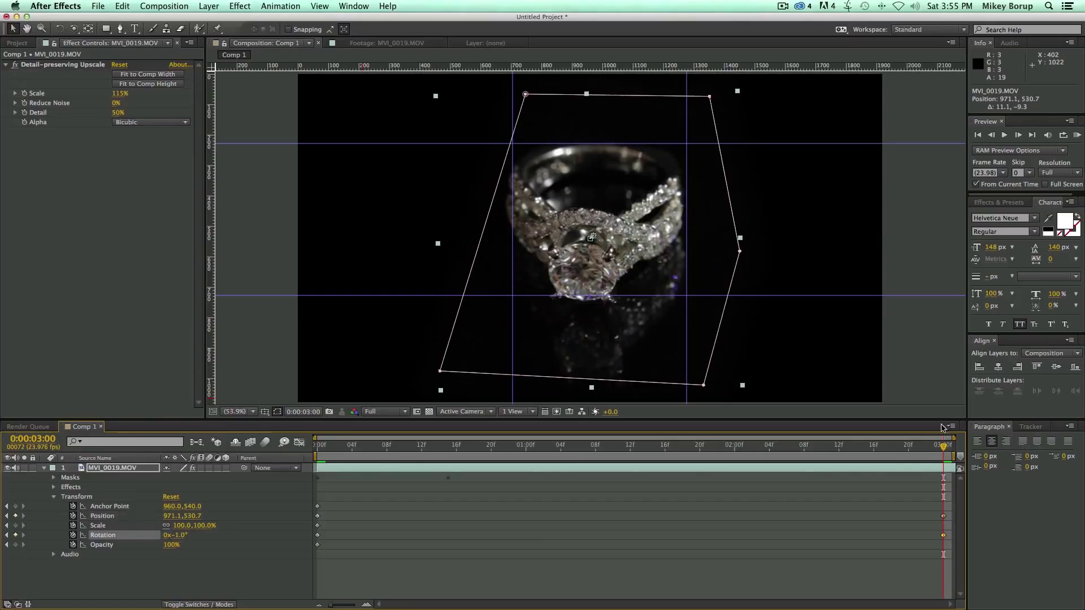
# Step: Check the ring's alignment with the guides over time and adjust its Position at 0:00:03:00 to 982.3, 530.7
pyautogui.moveTo(931, 455)
pyautogui.mouseDown()
pyautogui.moveTo(285, 448)
pyautogui.moveTo(949, 456)
pyautogui.mouseUp()
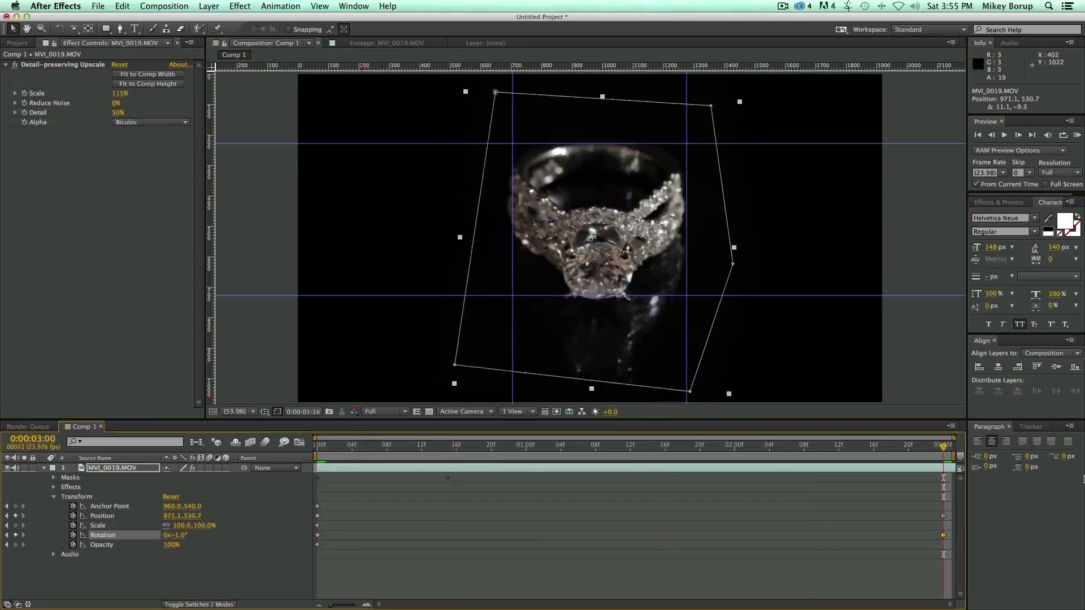
pyautogui.click(606, 218)
pyautogui.moveTo(606, 218); pyautogui.dragTo(608, 218)
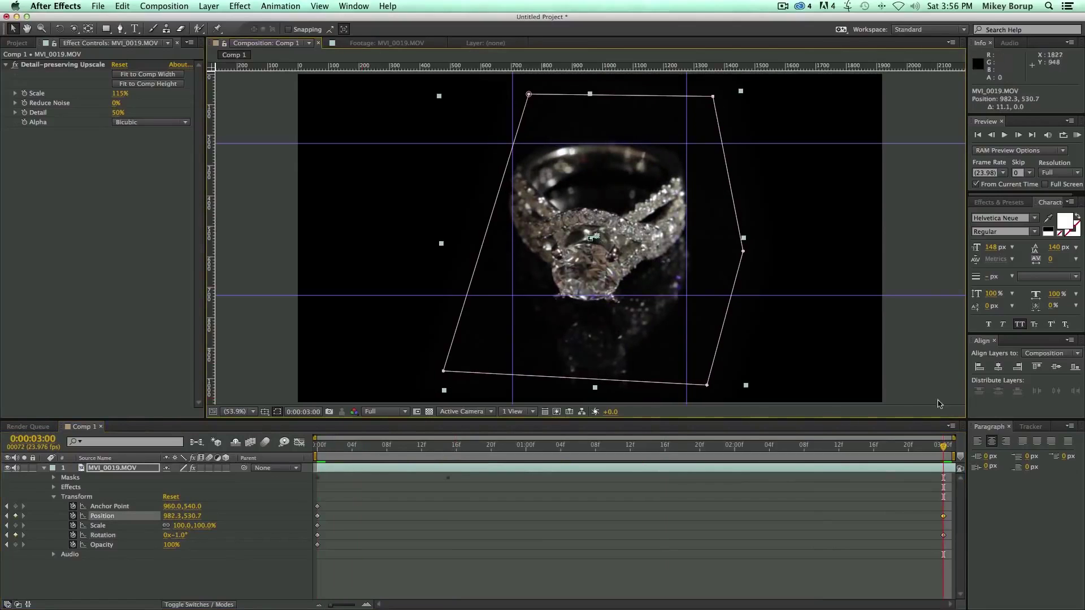
pyautogui.moveTo(944, 447); pyautogui.dragTo(108, 412)
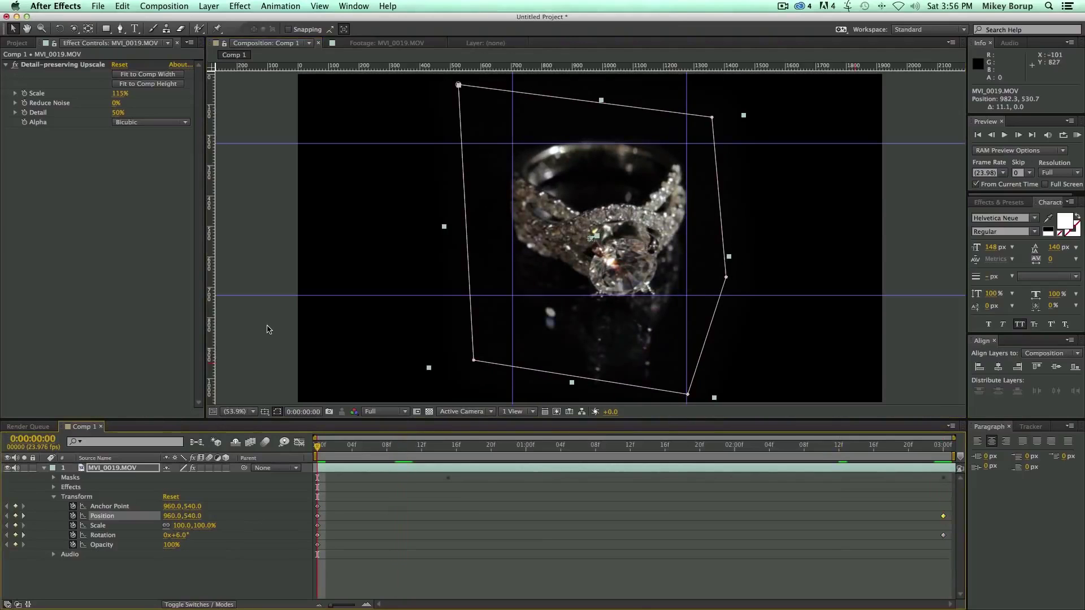
# Step: Hide the guides, deselect the ring layer and preview the composition from the start at 50% magnification
pyautogui.press('super+semicolon')
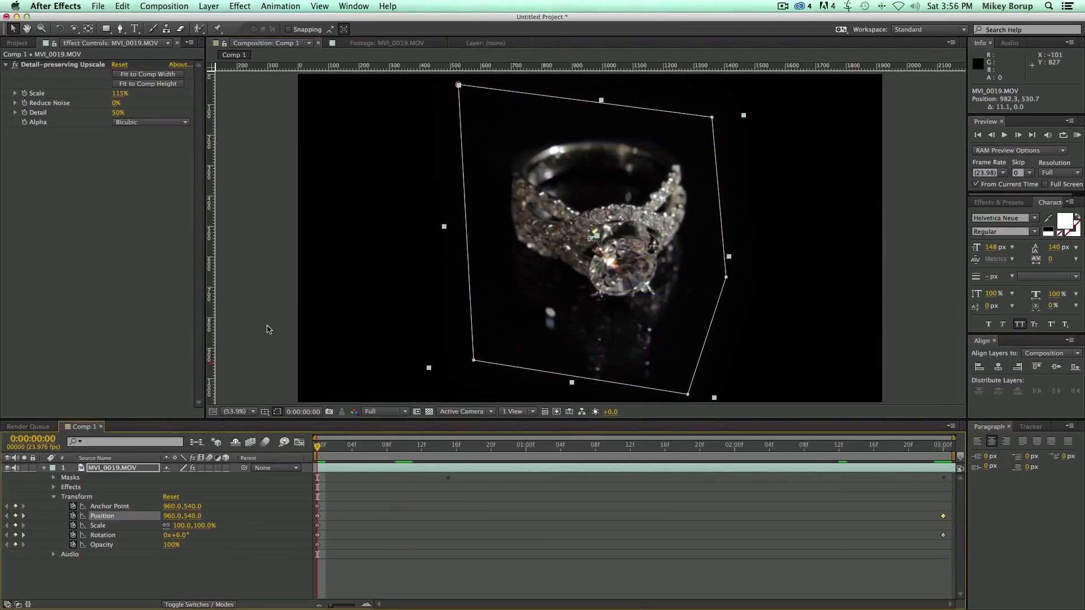
pyautogui.press('/')
pyautogui.click(473, 492)
pyautogui.press(',')
pyautogui.click(479, 549)
pyautogui.moveTo(412, 448); pyautogui.dragTo(216, 445)
pyautogui.press('space')
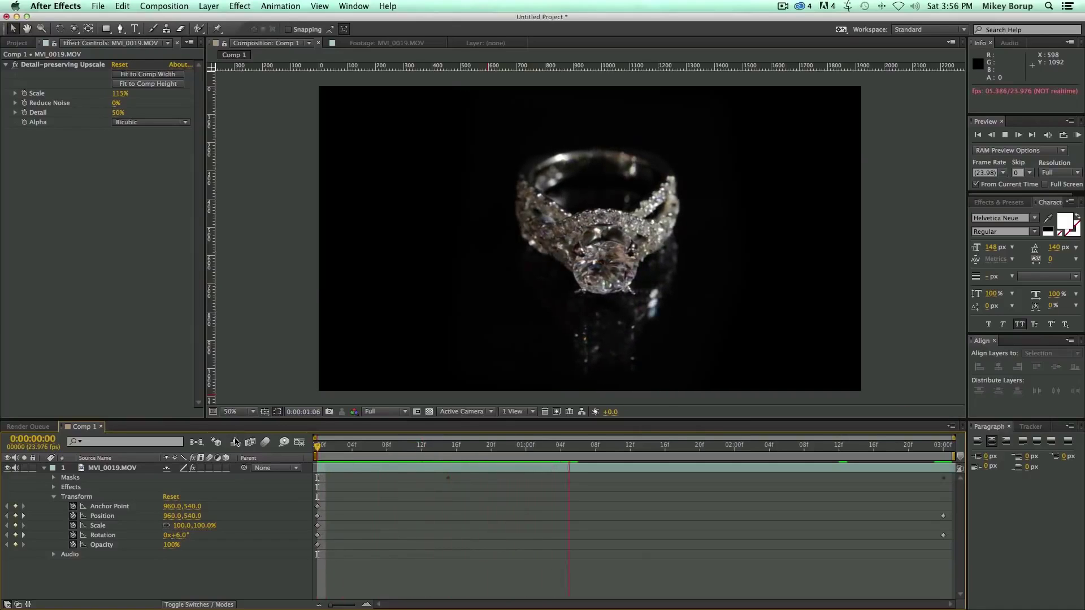
pyautogui.press('space')
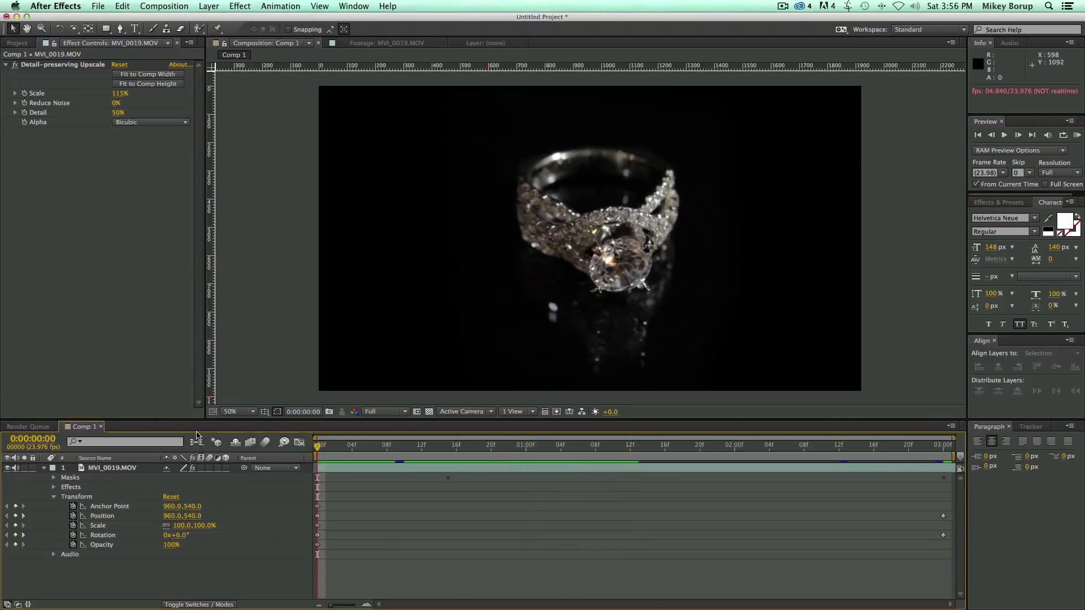
# Step: Apply the Curves effect to the ring layer and raise the RGB curve's midtones, adding a low point to hold the shadows
pyautogui.click(209, 6)
pyautogui.click(312, 93)
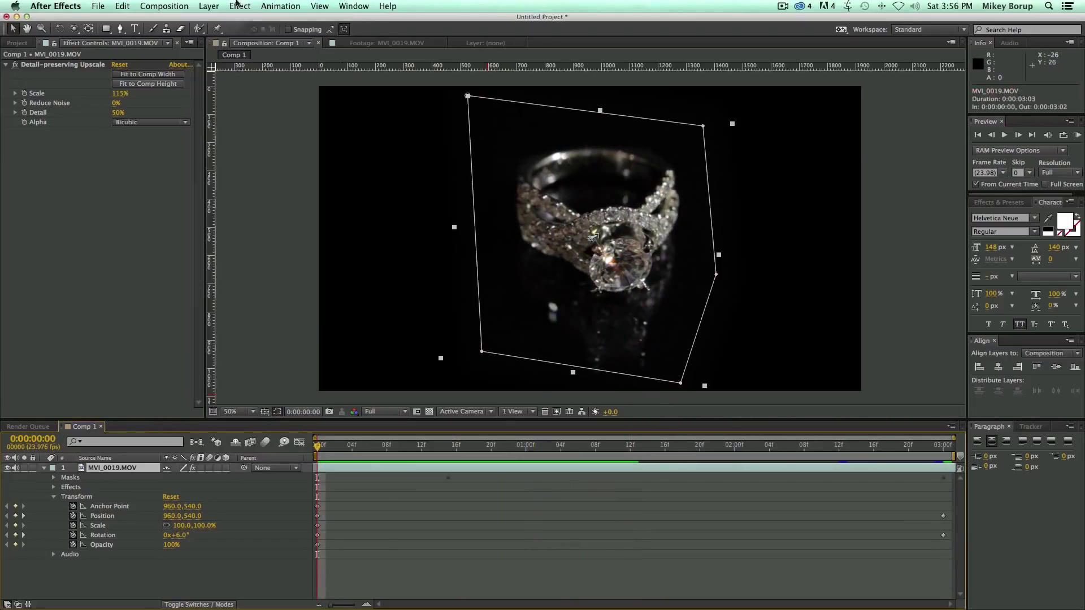
pyautogui.click(240, 6)
pyautogui.moveTo(271, 116)
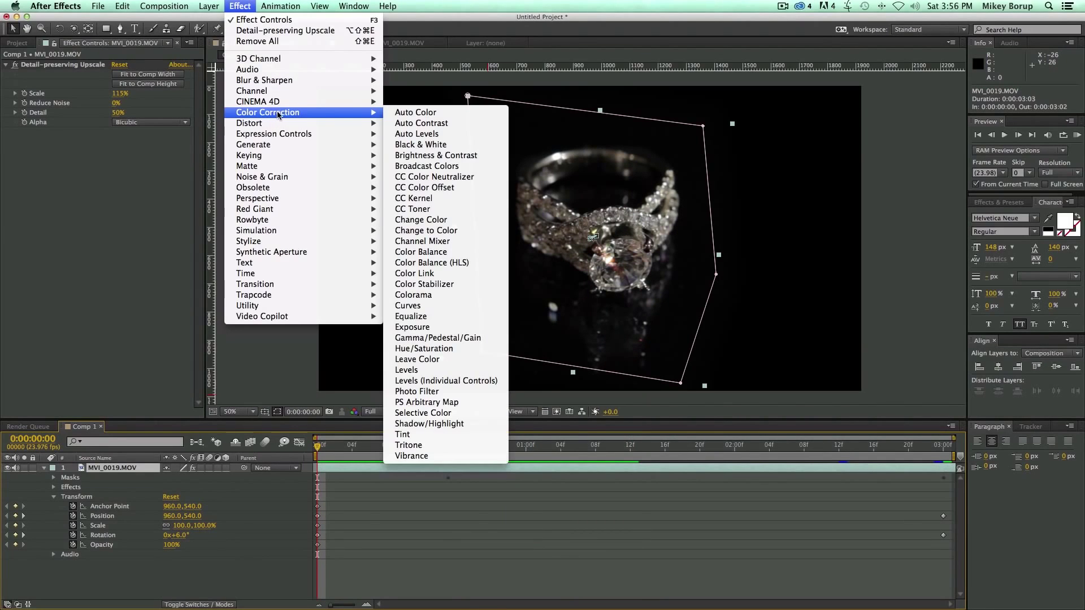
pyautogui.click(428, 309)
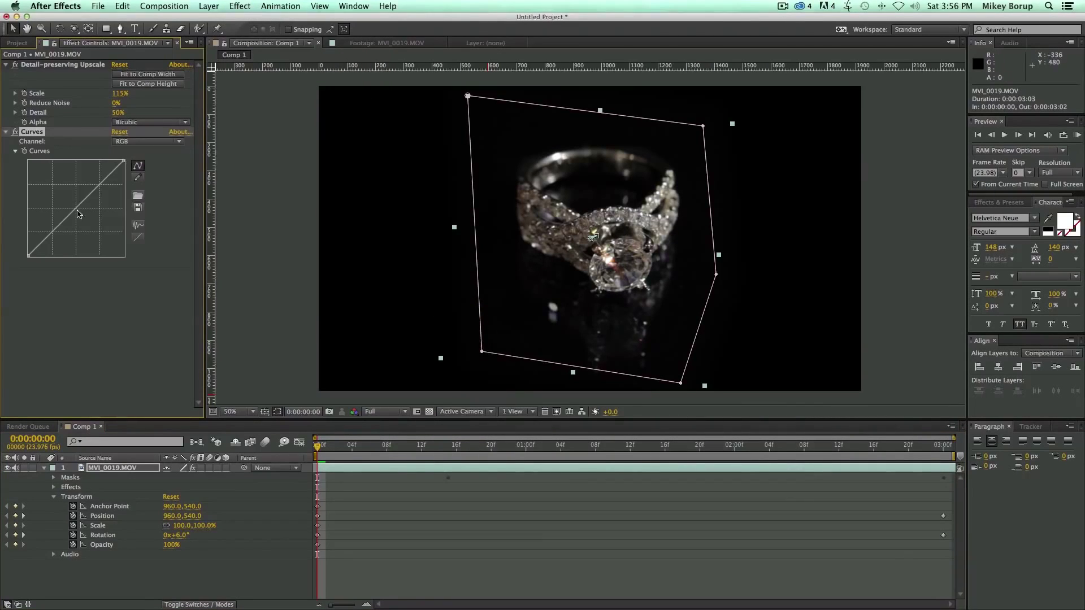
pyautogui.moveTo(75, 211); pyautogui.dragTo(62, 203)
pyautogui.moveTo(39, 239); pyautogui.dragTo(37, 247)
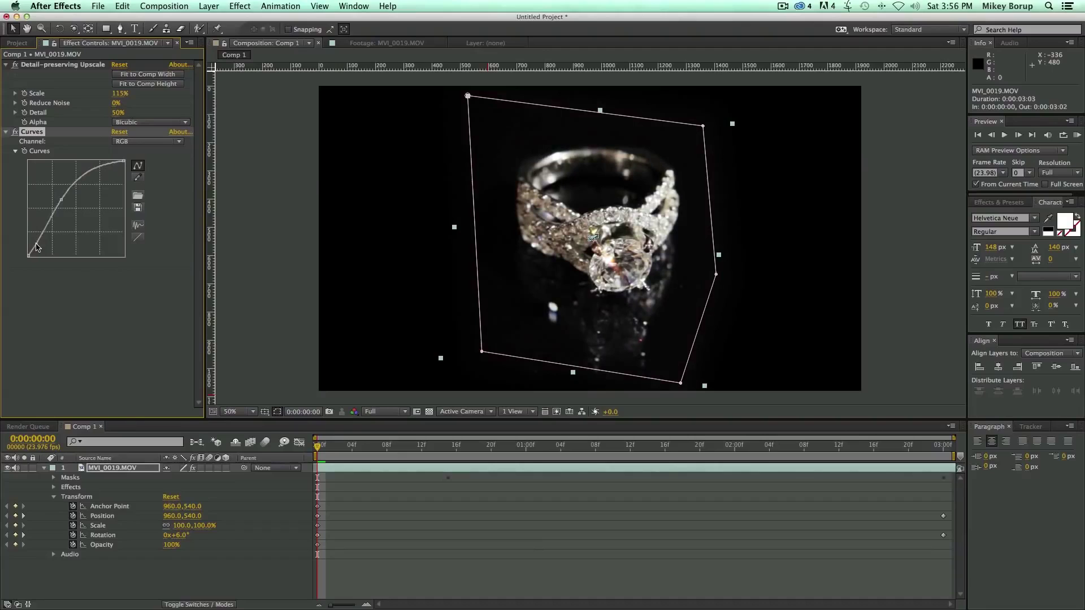
# Step: Check the brightened ring at 0:00:03:00, deselect its layer and preview the composition from the start
pyautogui.moveTo(357, 448); pyautogui.dragTo(945, 459)
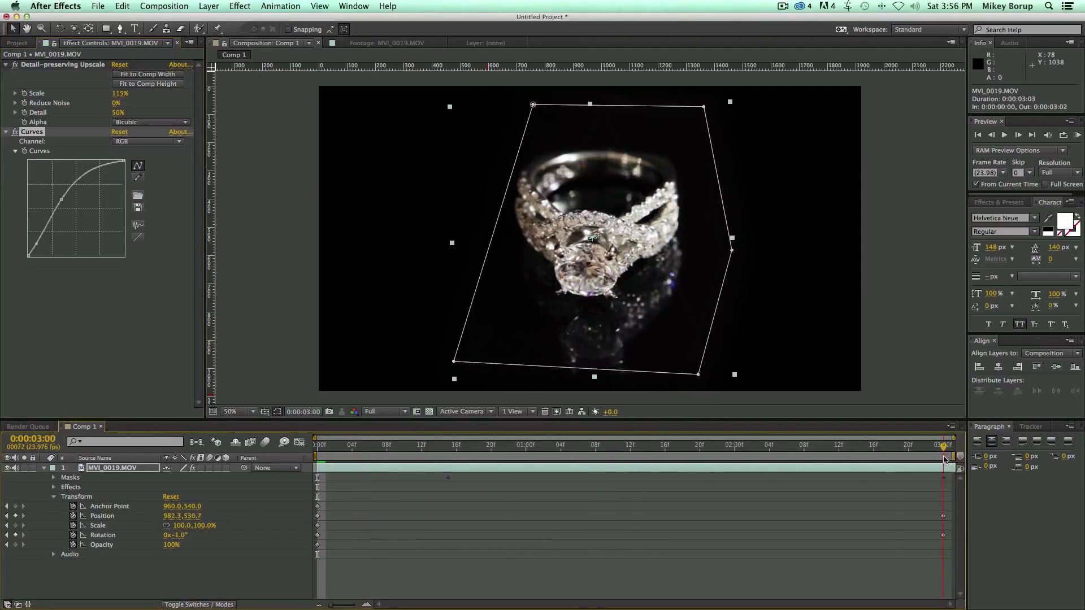
pyautogui.press('space')
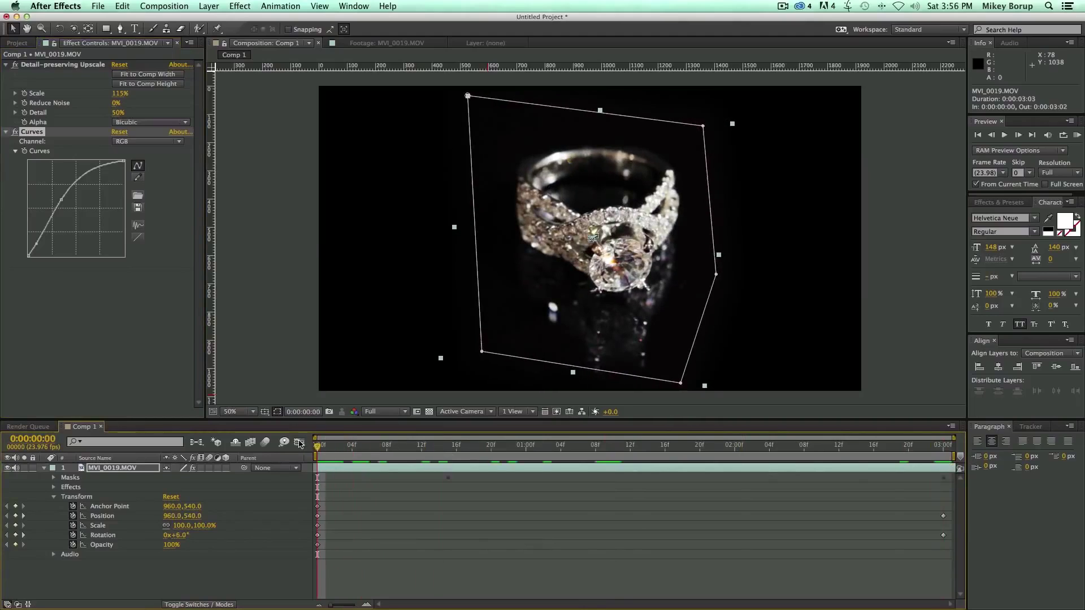
pyautogui.click(292, 375)
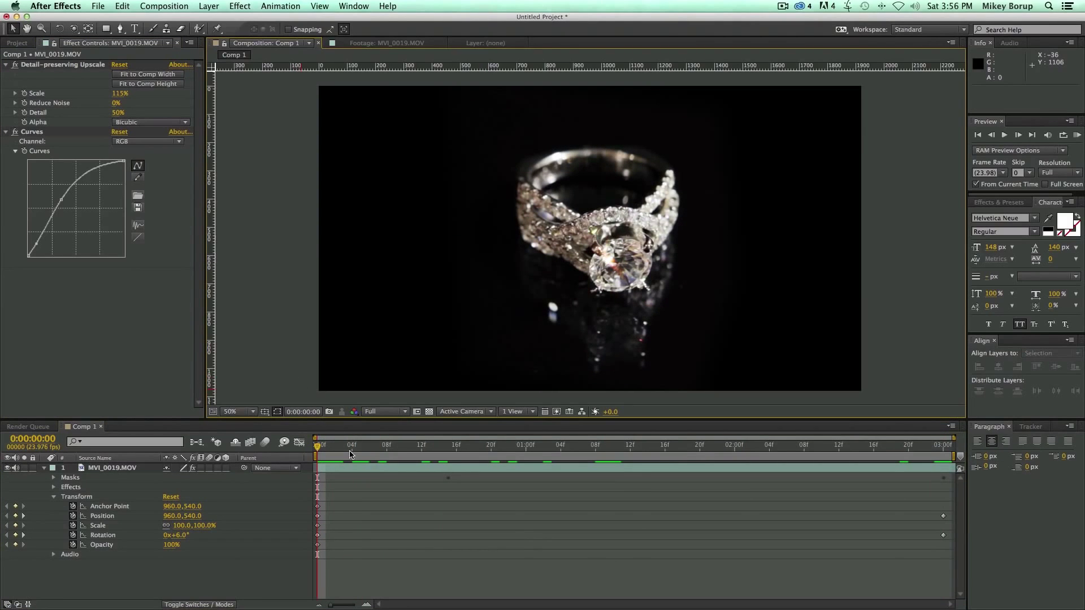
pyautogui.press('space')
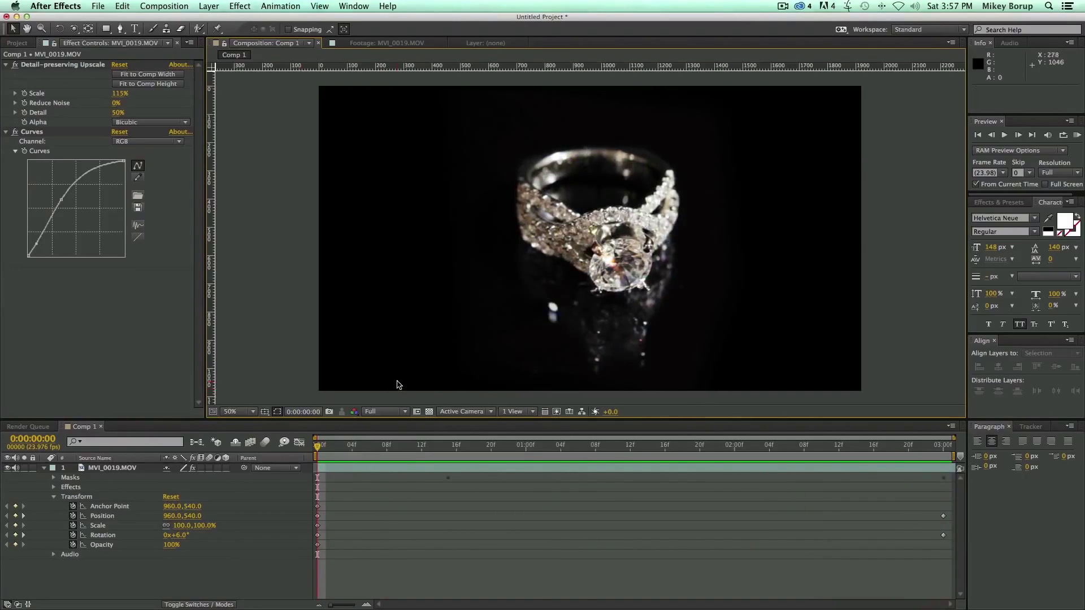
# Step: Replace the ring layer in Comp 1 with the MVI_1921.MOV.mov clip, preview it and fit the first frame to the viewer
pyautogui.click(17, 43)
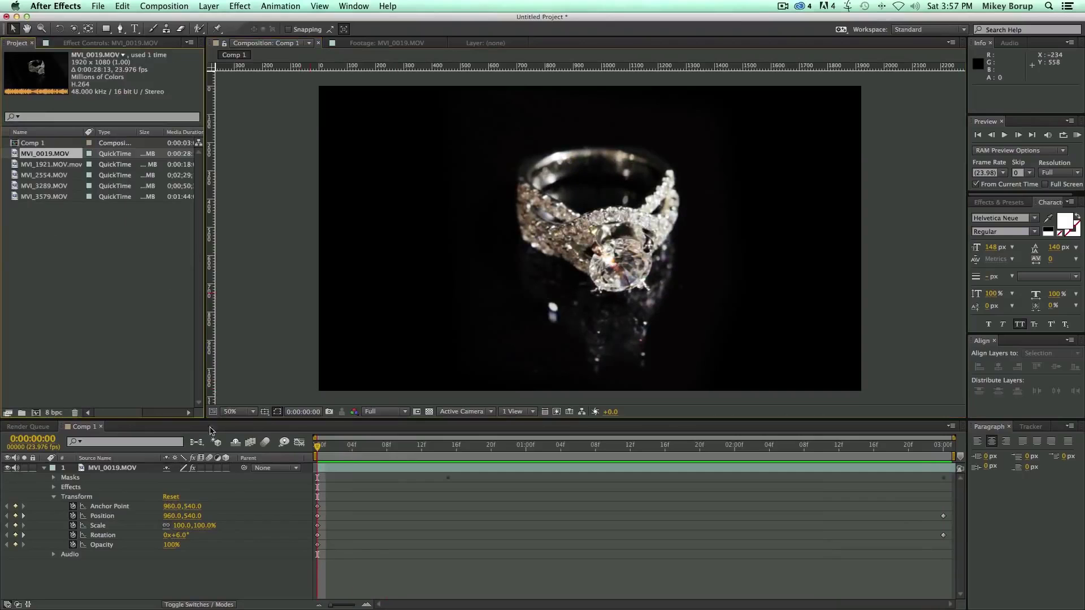
pyautogui.click(421, 473)
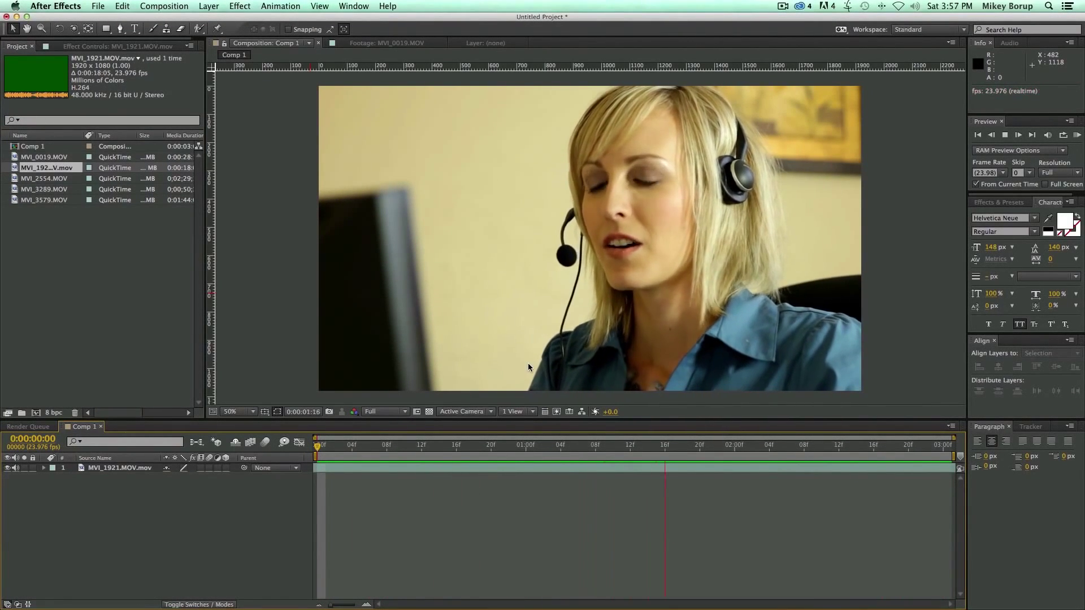
pyautogui.click(352, 446)
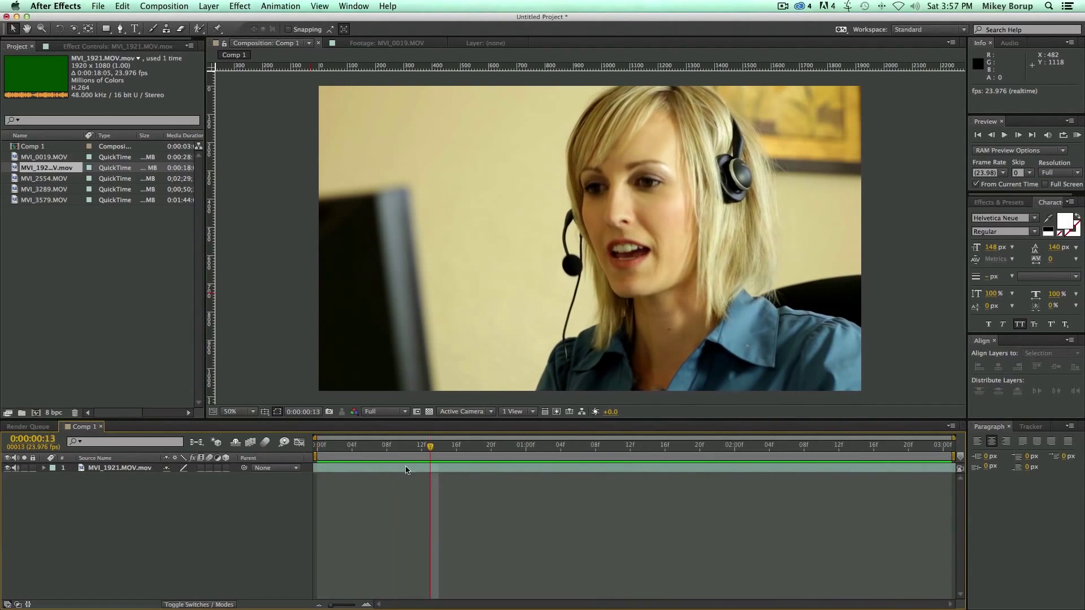
pyautogui.press('Home')
pyautogui.click(249, 414)
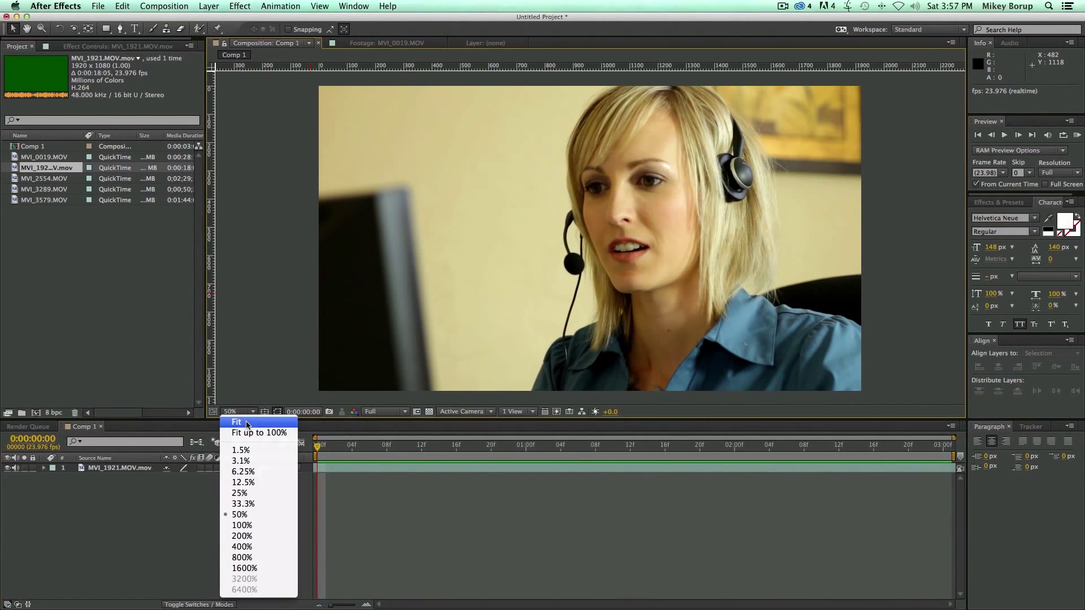
pyautogui.click(235, 422)
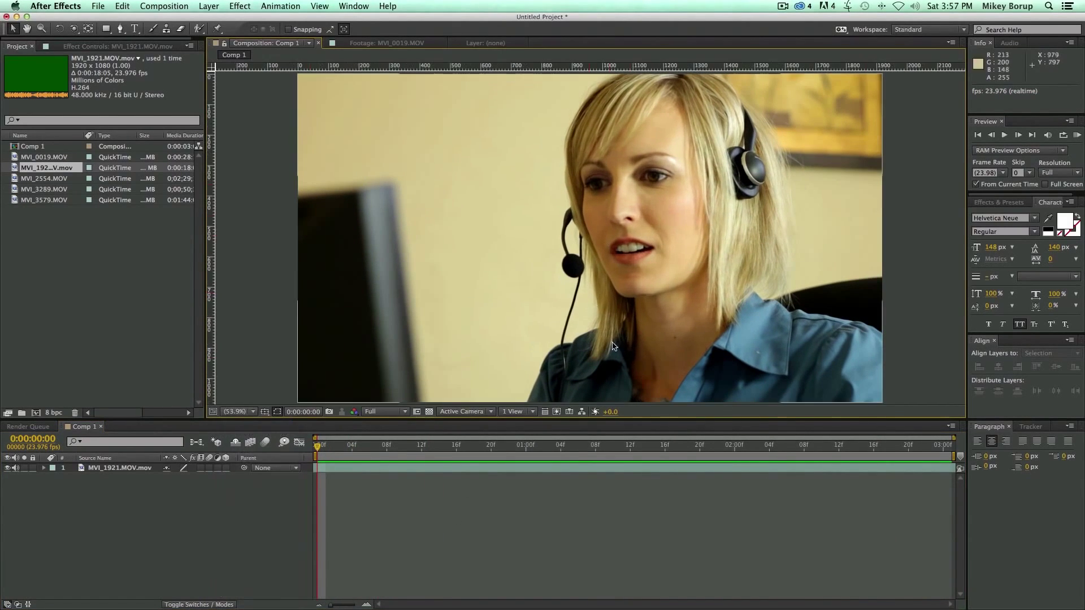
# Step: Apply the Curves color correction effect to the MVI_1921.MOV.mov layer
pyautogui.click(240, 6)
pyautogui.click(395, 575)
pyautogui.click(370, 467)
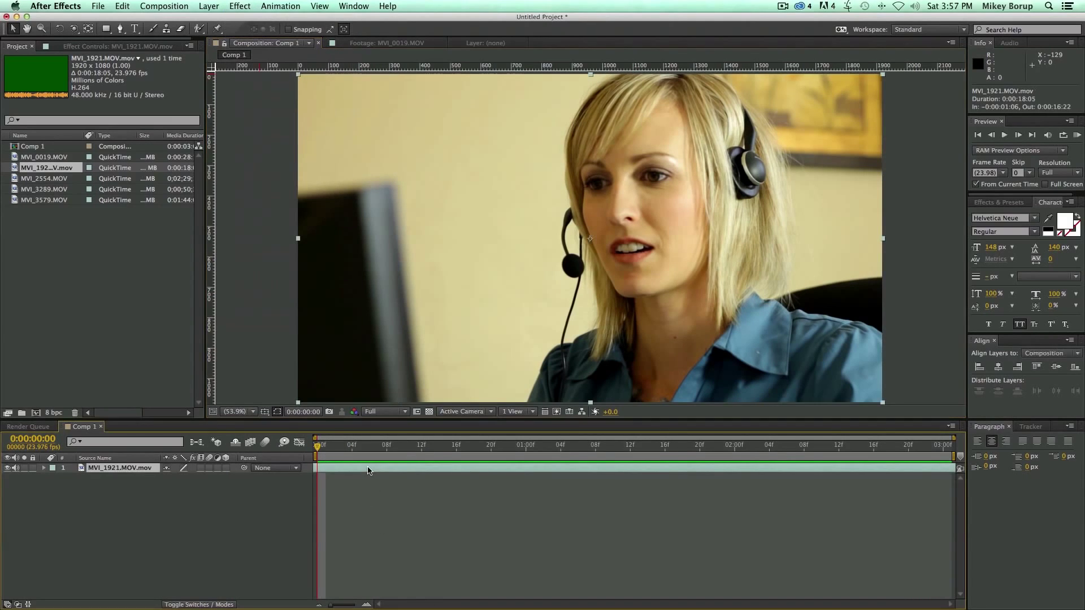
pyautogui.click(248, 6)
pyautogui.moveTo(265, 118)
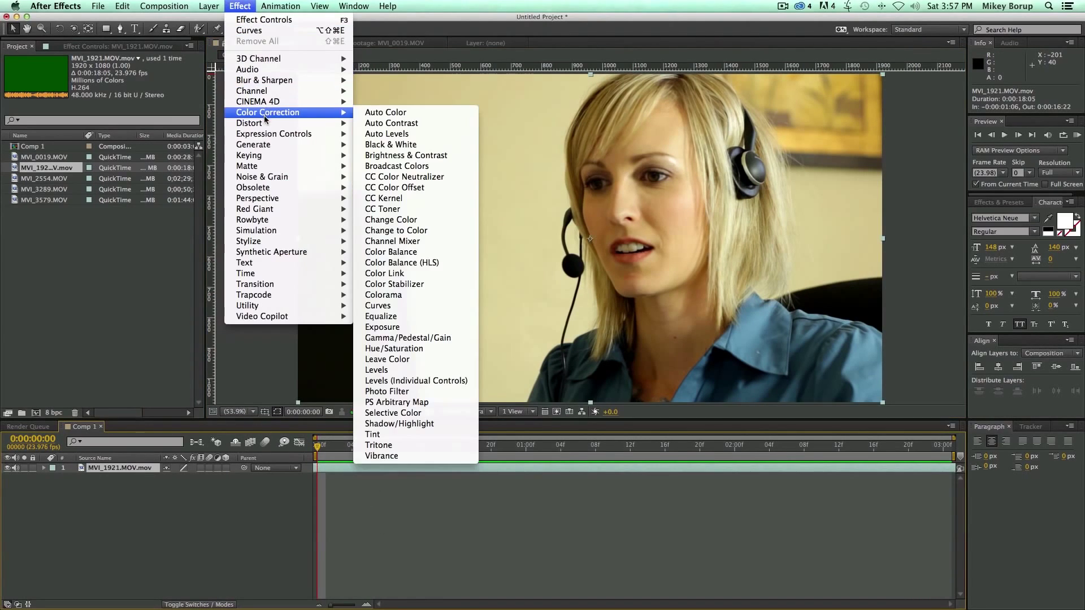
pyautogui.click(428, 305)
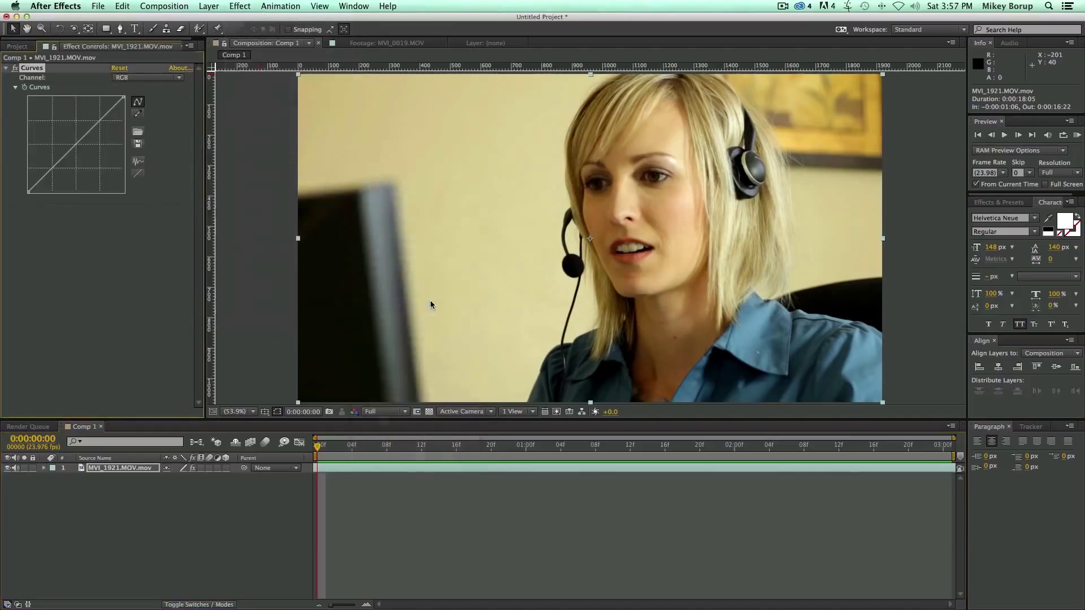
# Step: Raise the Blue channel curve by pulling its white point inward, compare with the effect off, and add a lower-midtone point to moderate it
pyautogui.click(138, 78)
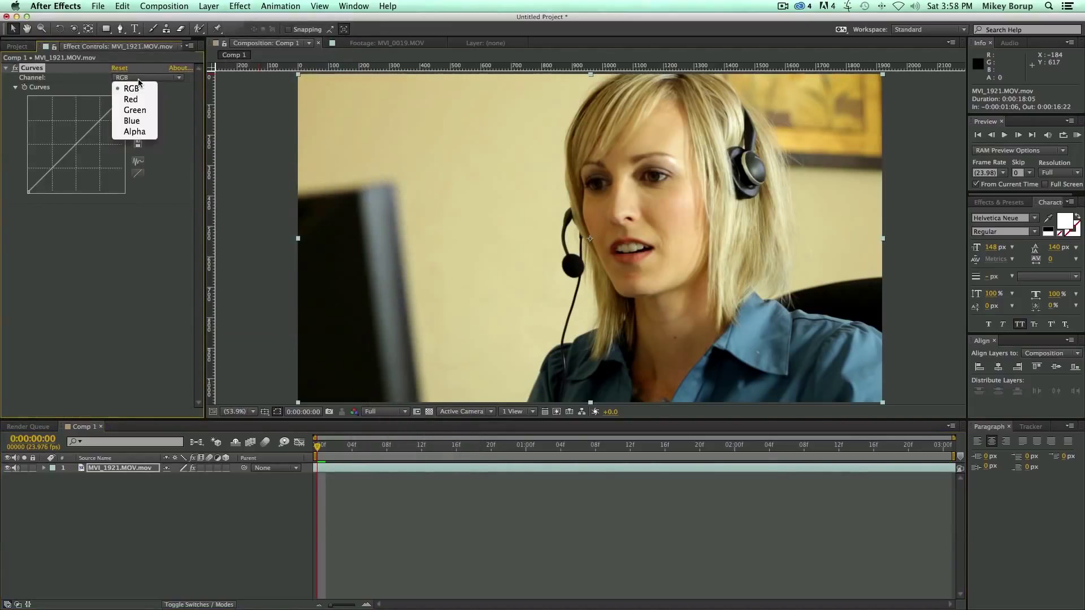
pyautogui.click(144, 120)
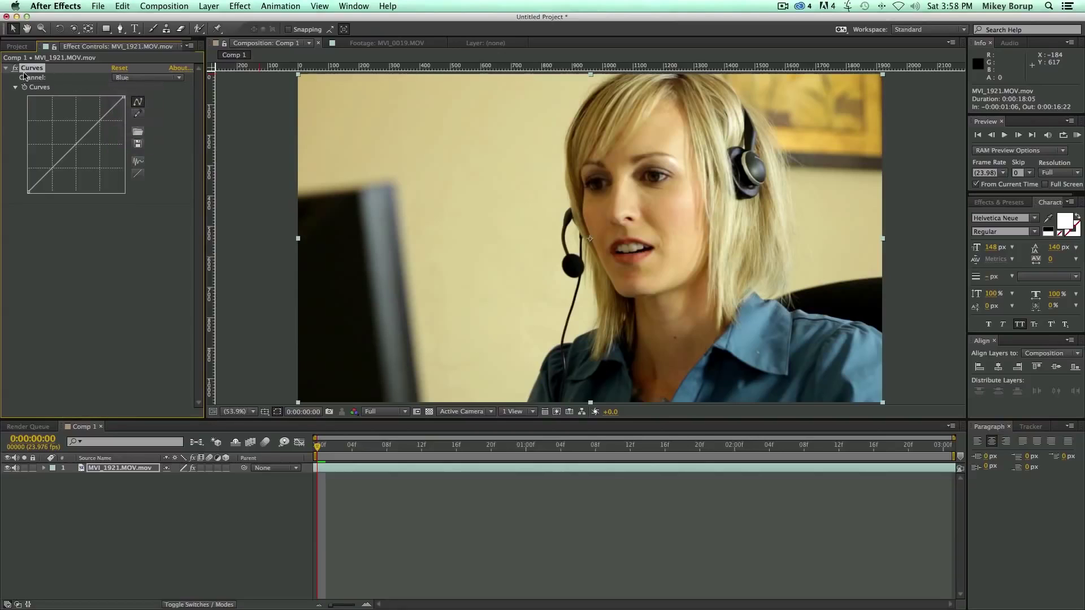
pyautogui.moveTo(124, 101); pyautogui.dragTo(106, 99)
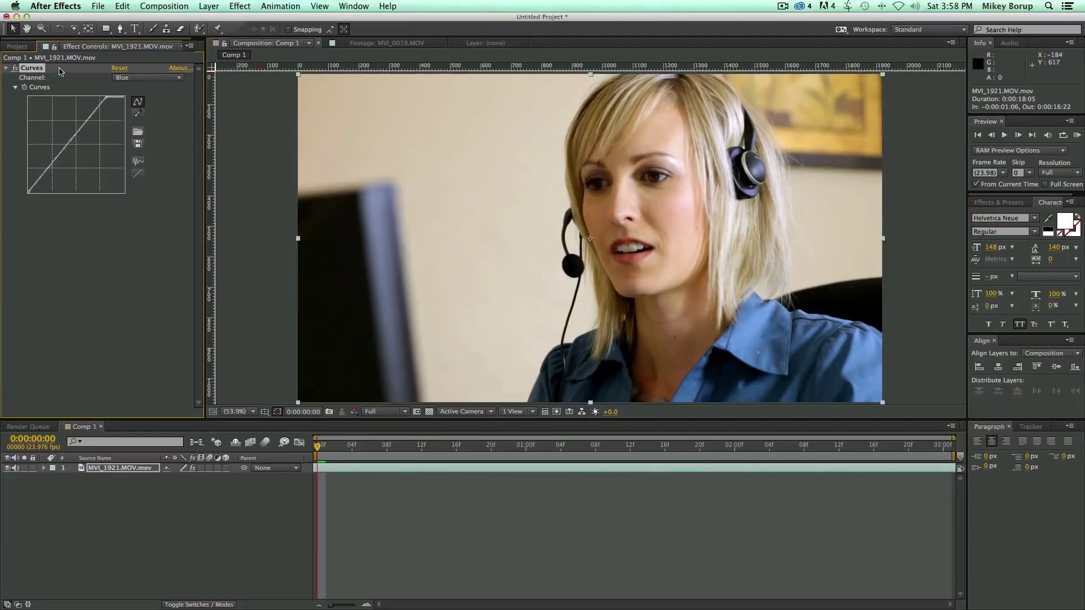
pyautogui.click(14, 69)
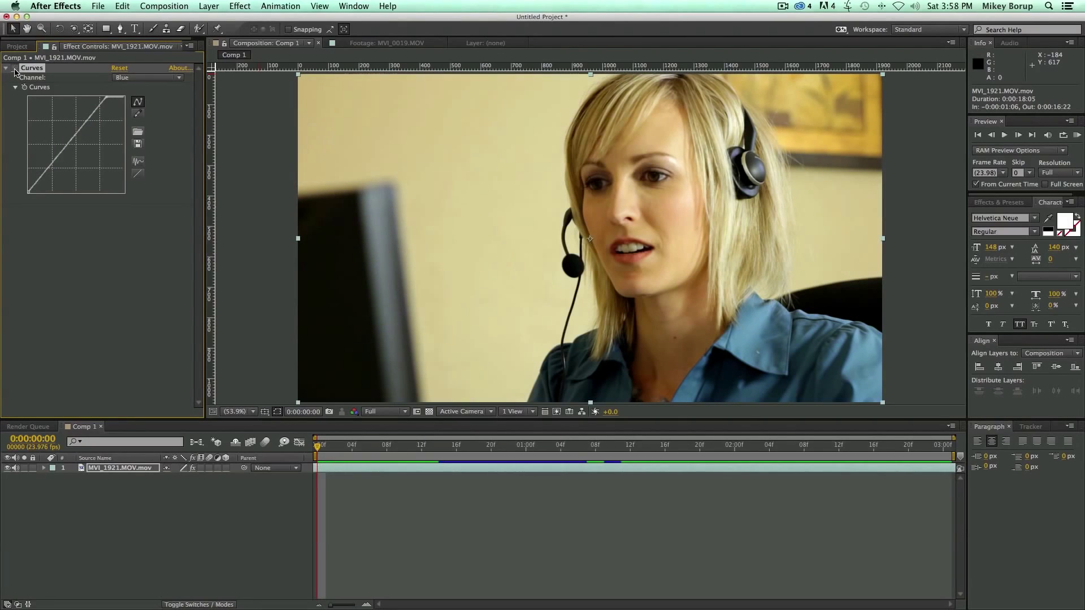
pyautogui.click(15, 68)
pyautogui.moveTo(64, 149); pyautogui.dragTo(62, 150)
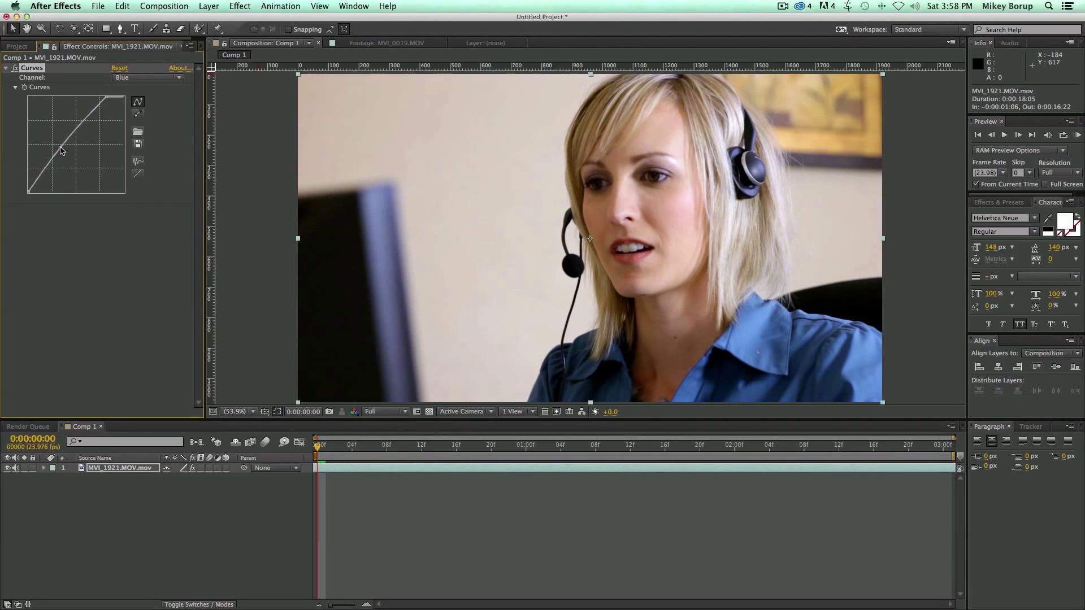
pyautogui.moveTo(62, 148); pyautogui.dragTo(64, 156)
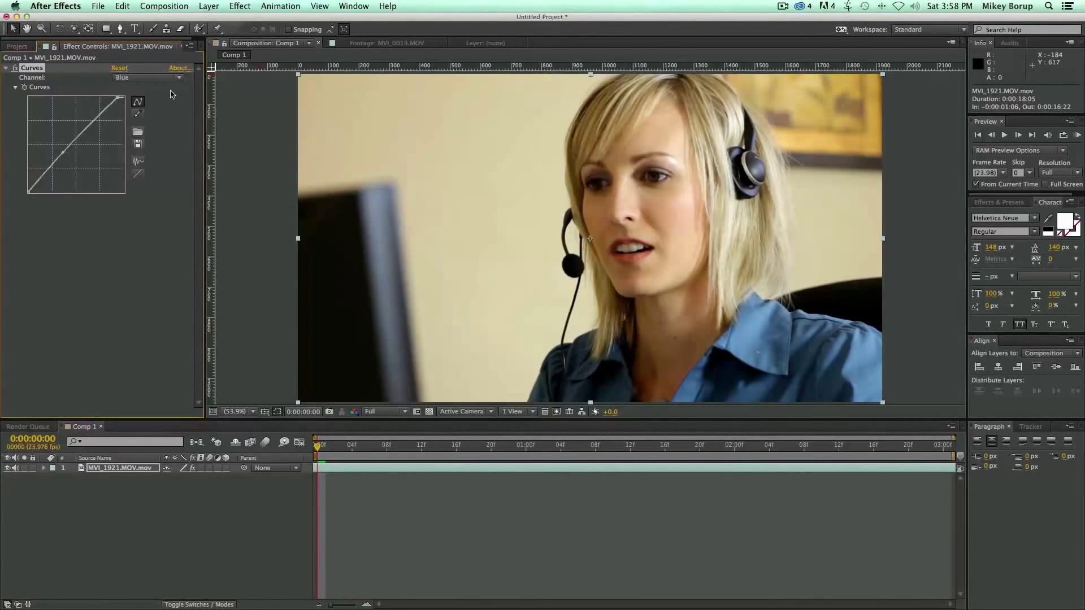
# Step: Look at the Green channel curve, return to Blue and pull its white point slightly further inward
pyautogui.click(134, 79)
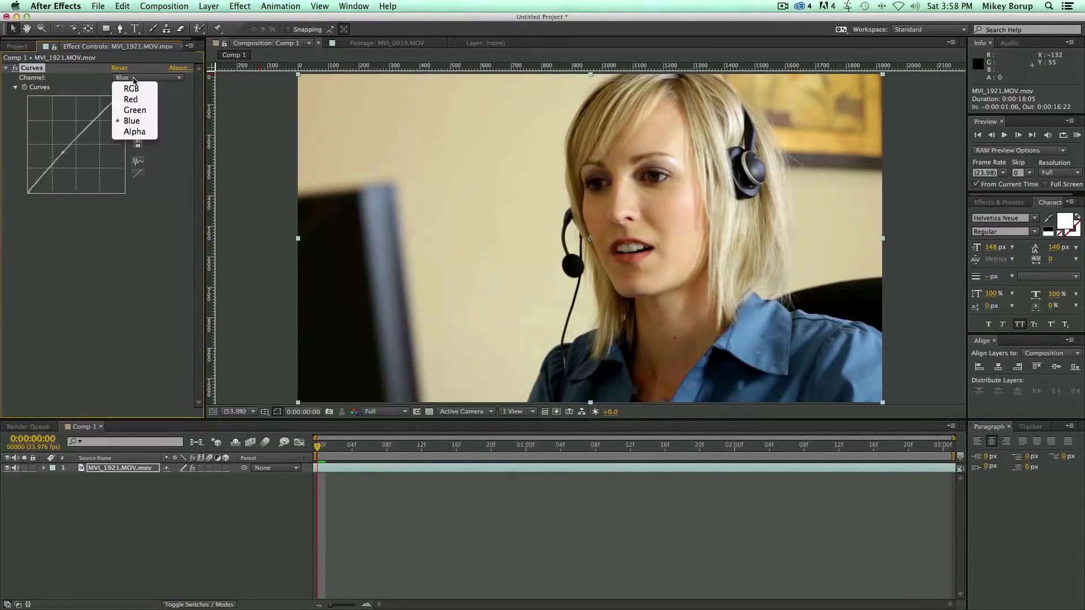
pyautogui.click(135, 110)
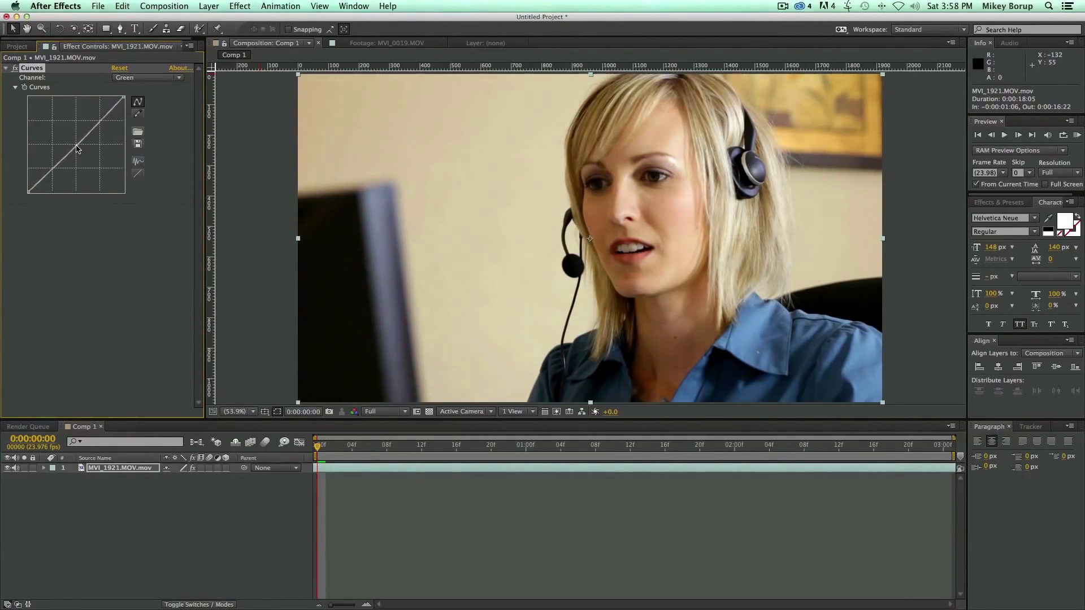
pyautogui.click(161, 81)
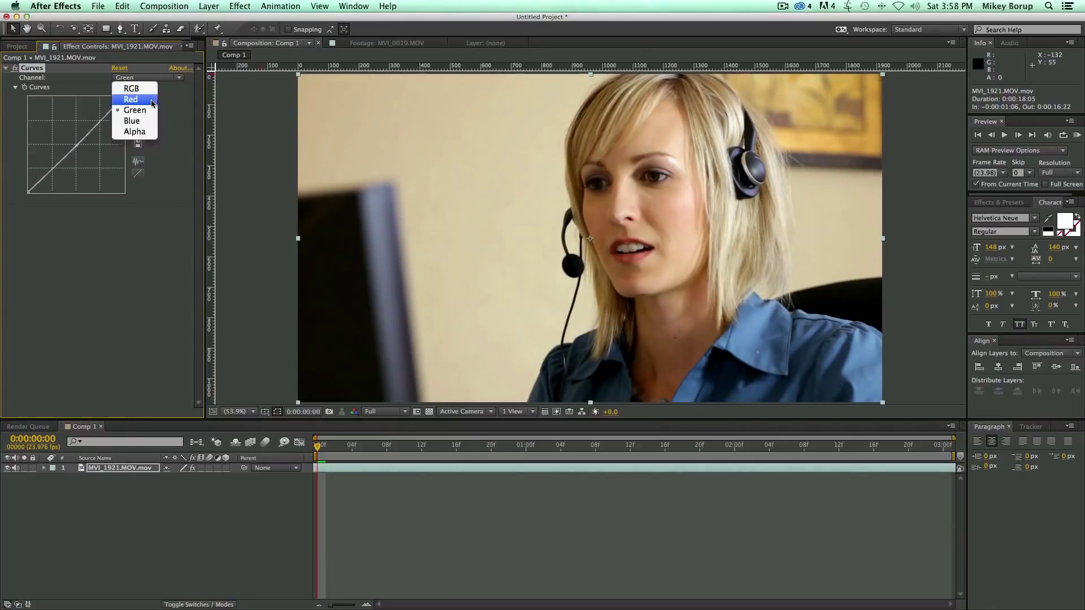
pyautogui.click(149, 123)
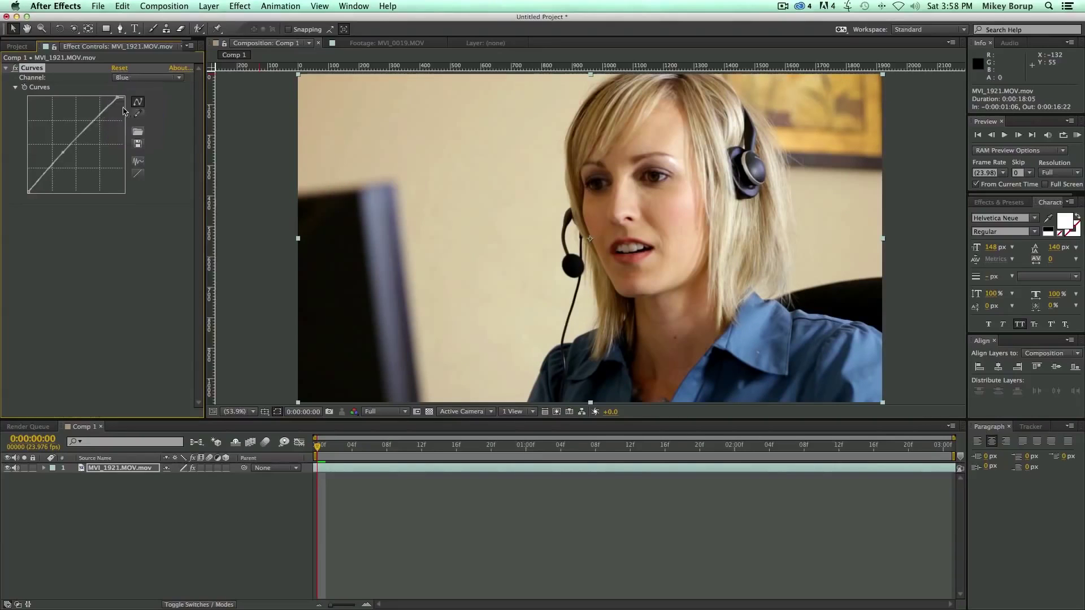
pyautogui.moveTo(119, 98); pyautogui.dragTo(116, 100)
pyautogui.moveTo(114, 97); pyautogui.dragTo(112, 98)
# Step: Try adjusting the RGB curve's shadows, midtones and highlights, and compare the image with Curves off and on
pyautogui.click(147, 77)
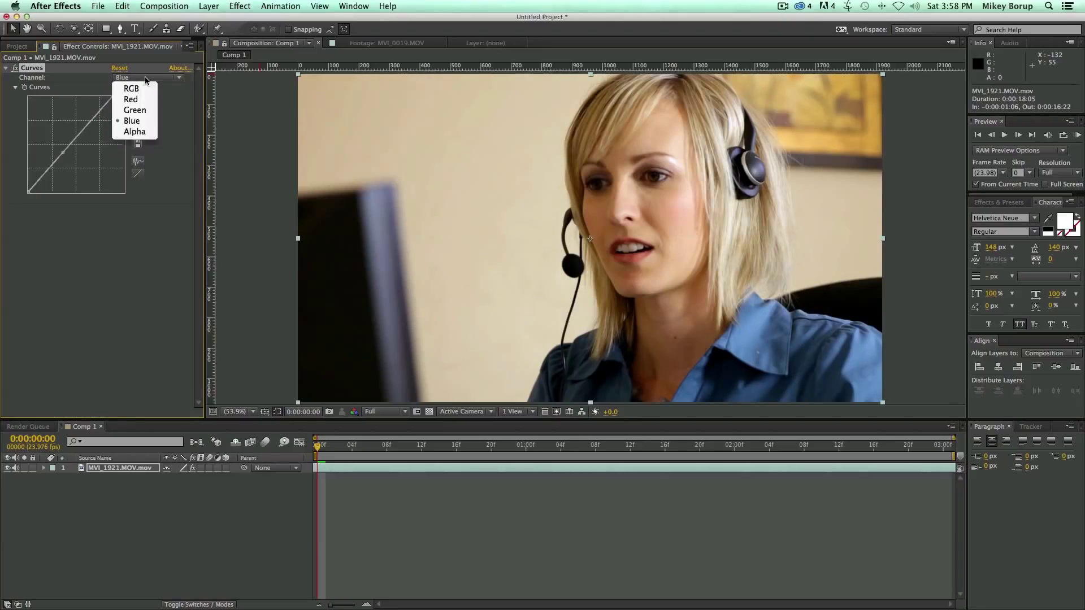
pyautogui.click(129, 85)
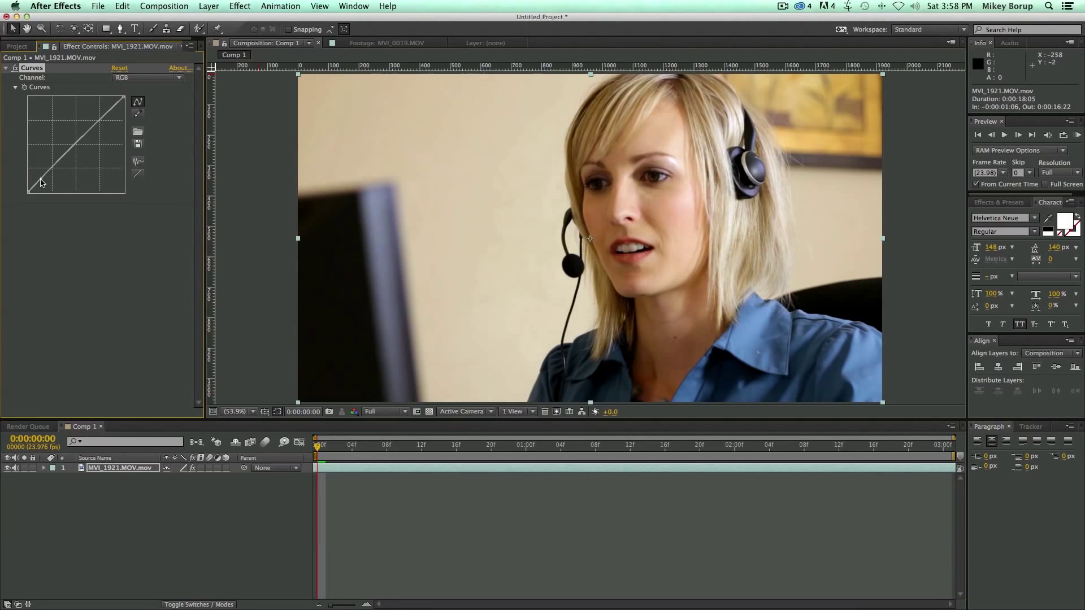
pyautogui.moveTo(78, 151); pyautogui.dragTo(75, 145)
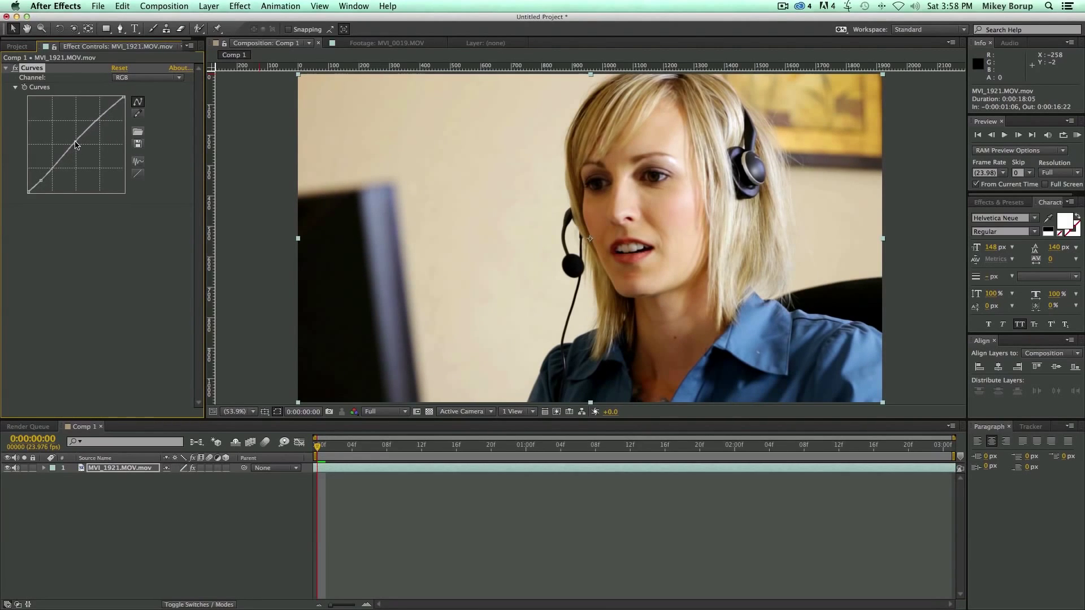
pyautogui.click(41, 179)
pyautogui.moveTo(78, 144); pyautogui.dragTo(104, 124)
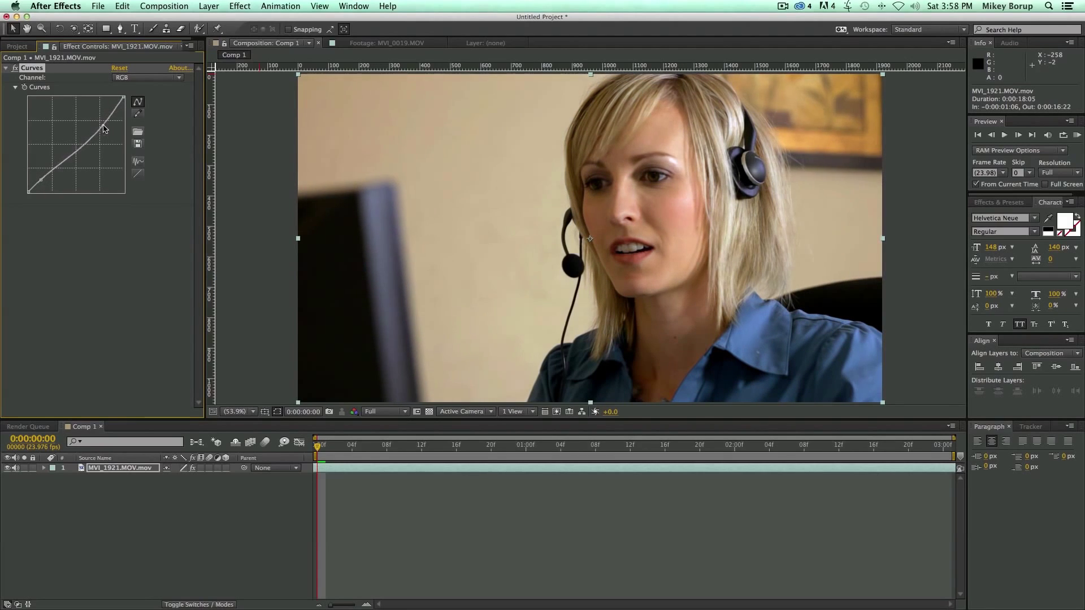
pyautogui.moveTo(42, 180); pyautogui.dragTo(39, 173)
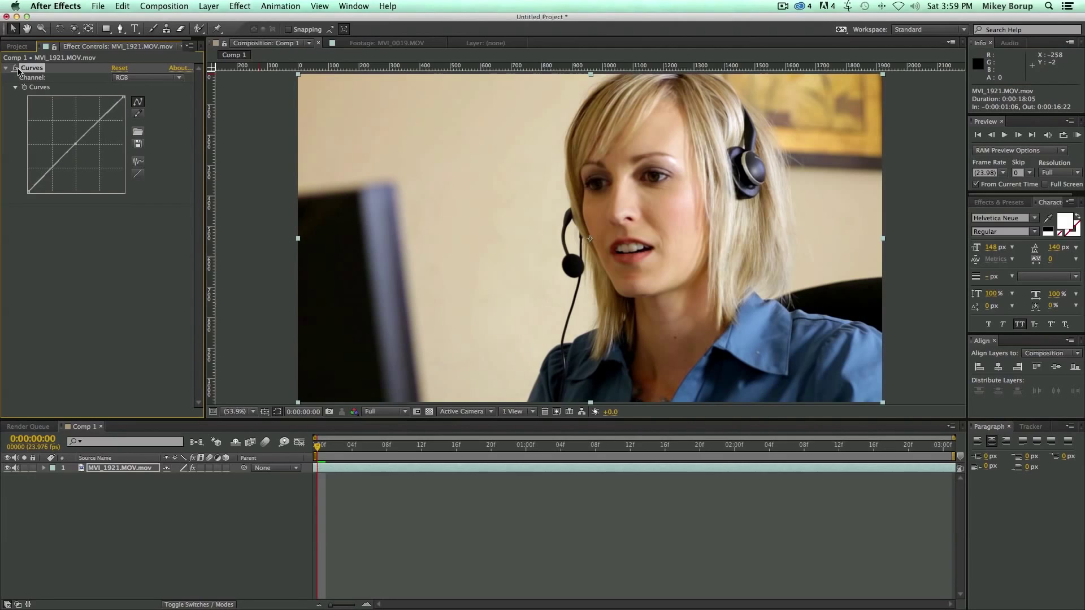
pyautogui.click(17, 69)
pyautogui.click(16, 68)
# Step: Duplicate the color-corrected MVI_1921.MOV.mov layer, keep the upper copy selected and hide the lower one
pyautogui.click(393, 473)
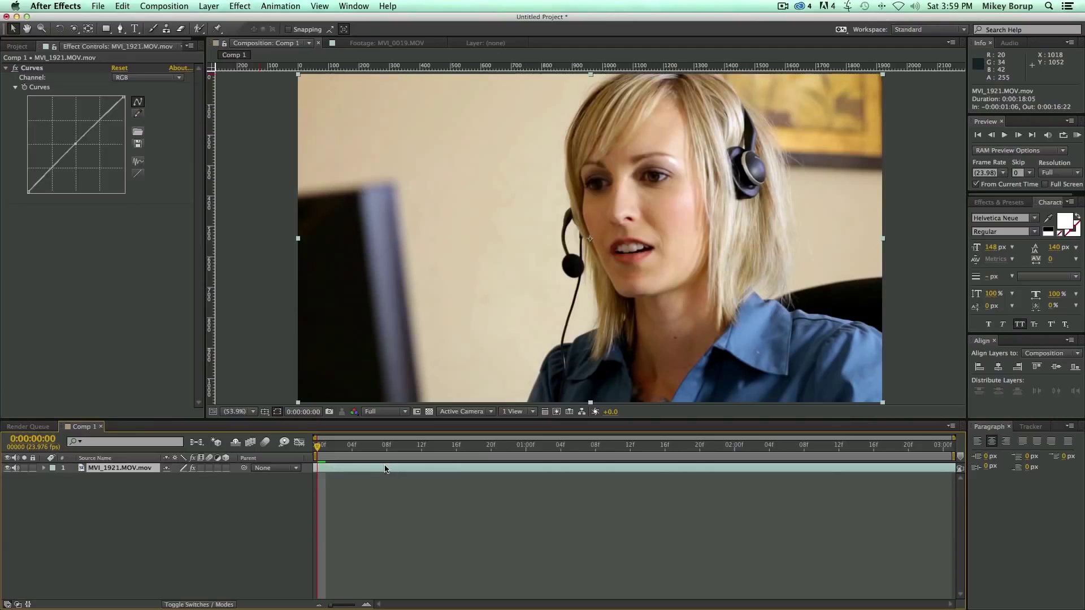
pyautogui.press('super+d')
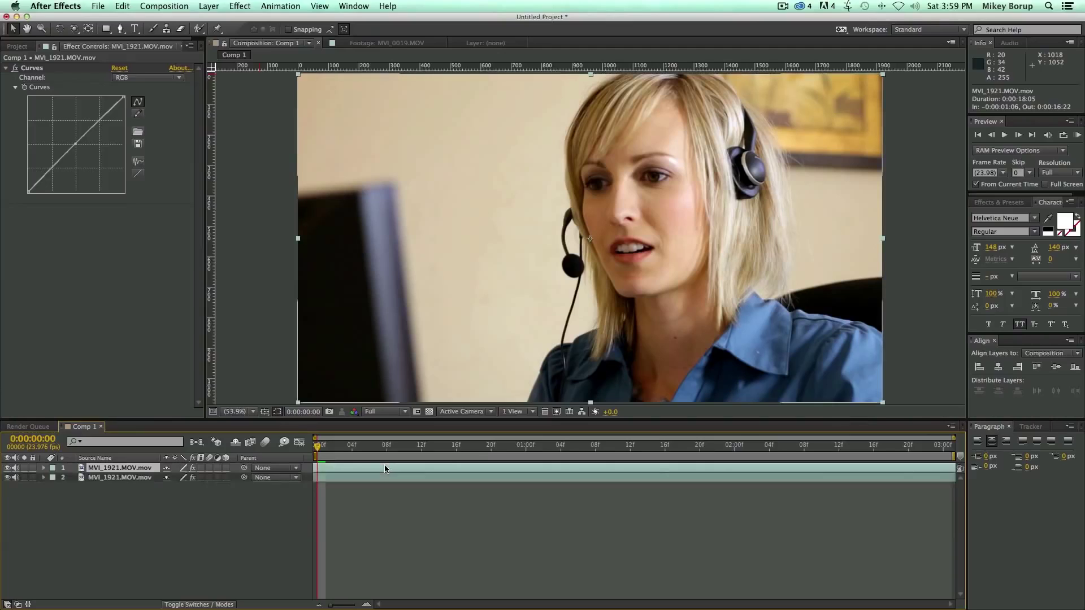
pyautogui.click(395, 510)
pyautogui.click(380, 472)
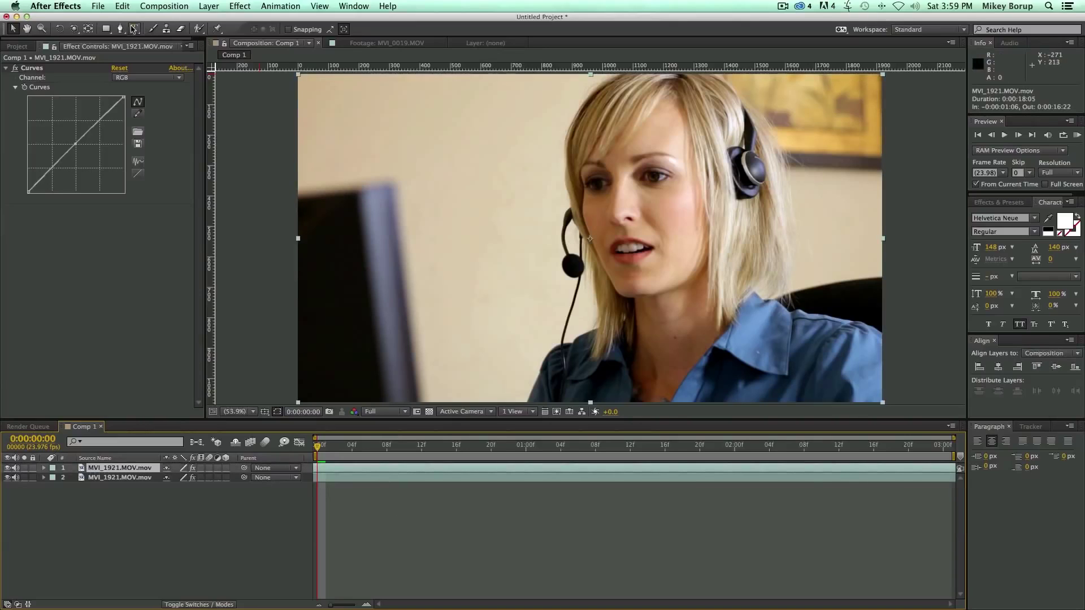
pyautogui.click(8, 477)
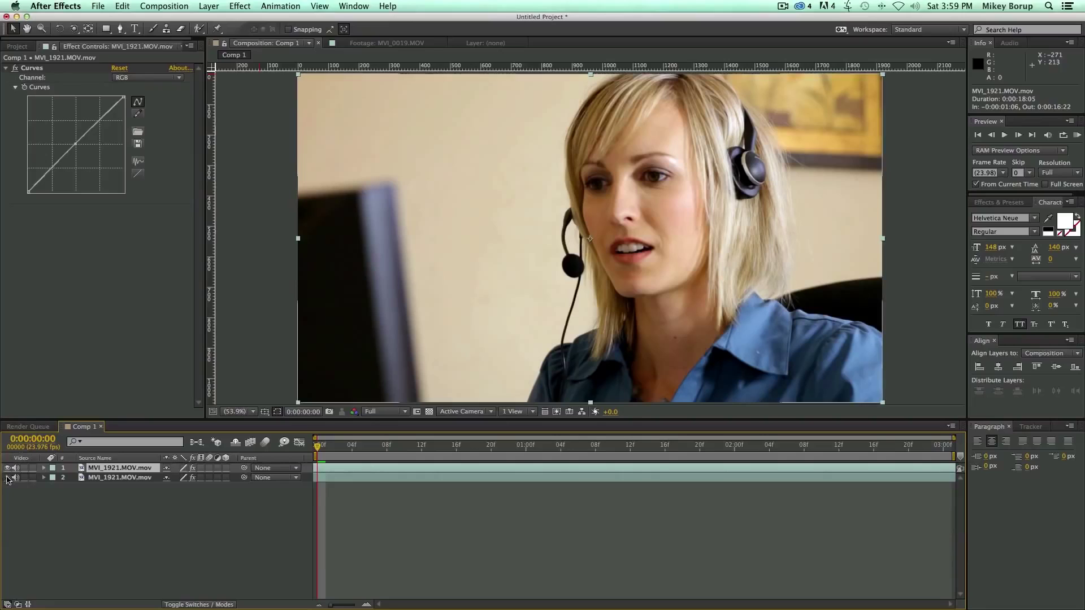
# Step: Draw a closed Pen mask on the upper layer, running down the middle of the face and neck and around the monitor side of the frame
pyautogui.click(120, 28)
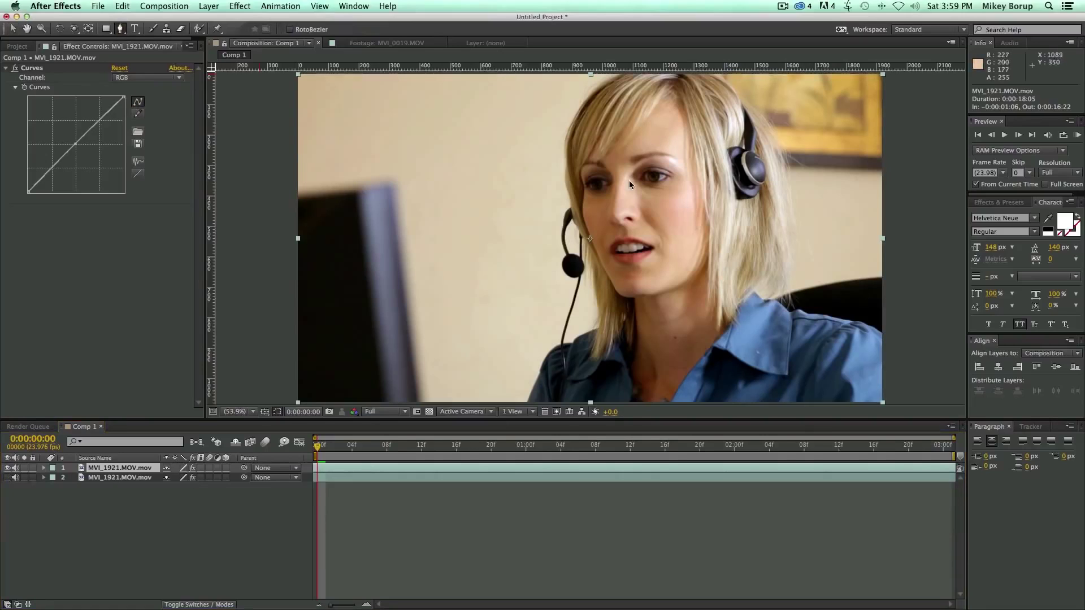
pyautogui.click(245, 411)
pyautogui.click(245, 411)
pyautogui.click(244, 411)
pyautogui.click(263, 515)
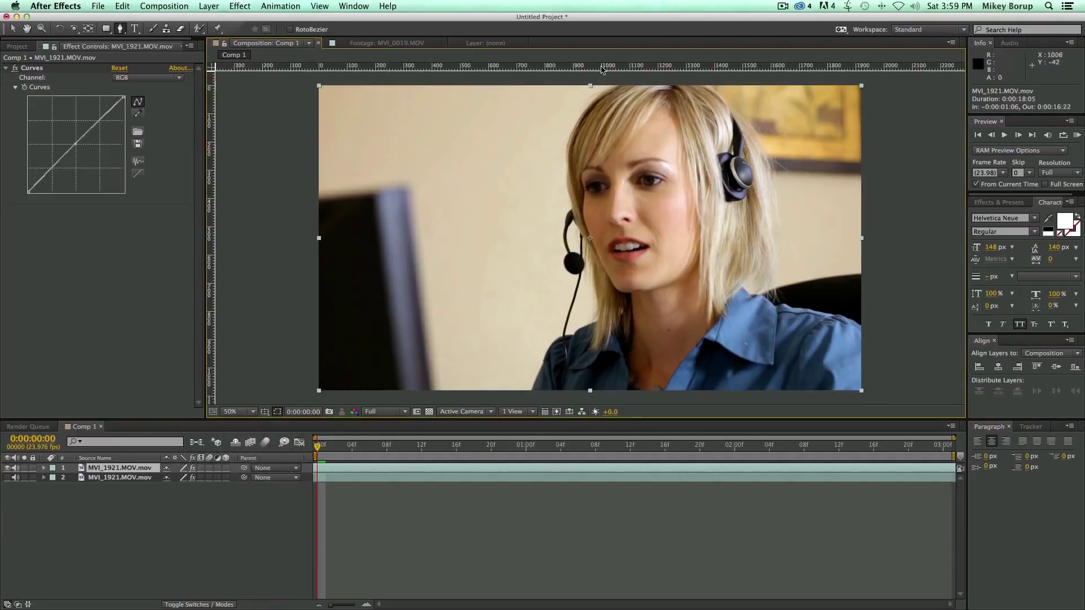
pyautogui.click(646, 78)
pyautogui.click(637, 117)
pyautogui.click(626, 159)
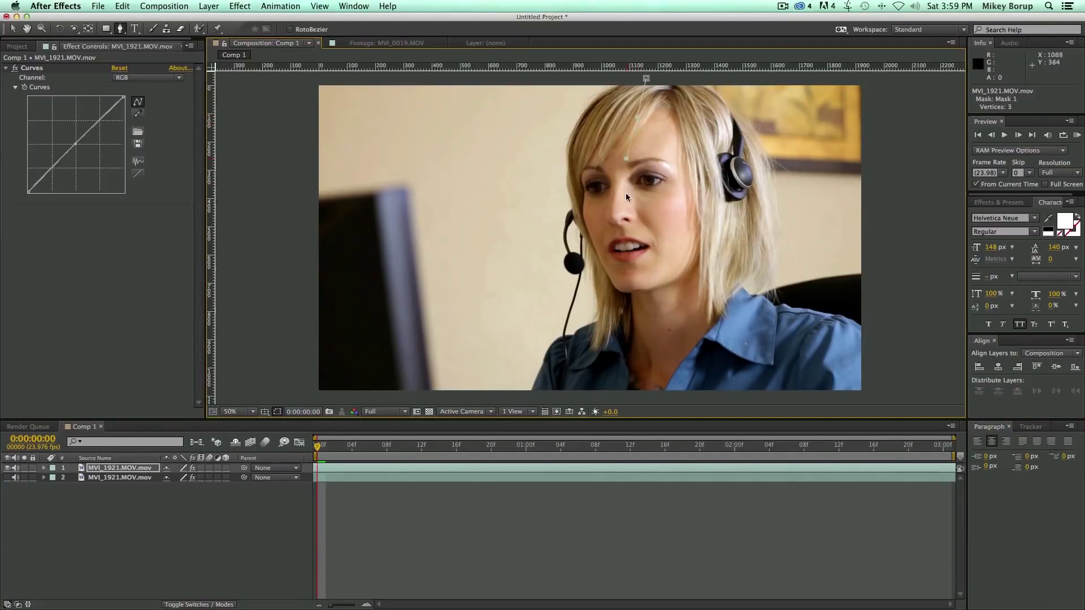
pyautogui.click(638, 242)
pyautogui.click(637, 286)
pyautogui.click(659, 348)
pyautogui.click(659, 387)
pyautogui.click(656, 398)
pyautogui.click(291, 396)
pyautogui.click(297, 71)
pyautogui.click(646, 79)
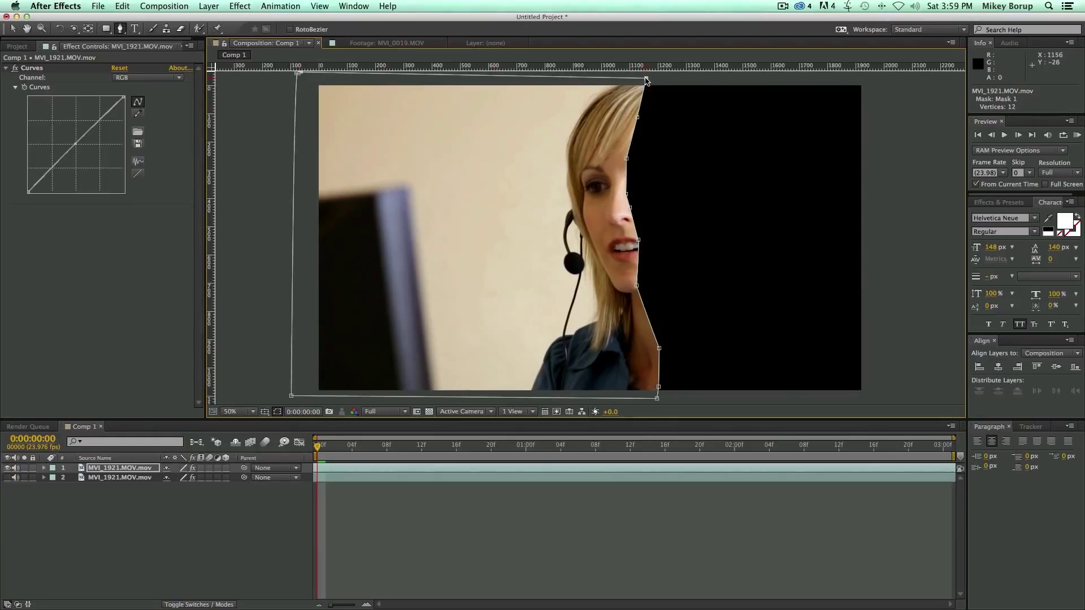
# Step: Feather the upper layer's mask by 150 pixels and make the lower MVI_1921.MOV.mov layer visible again
pyautogui.press('f')
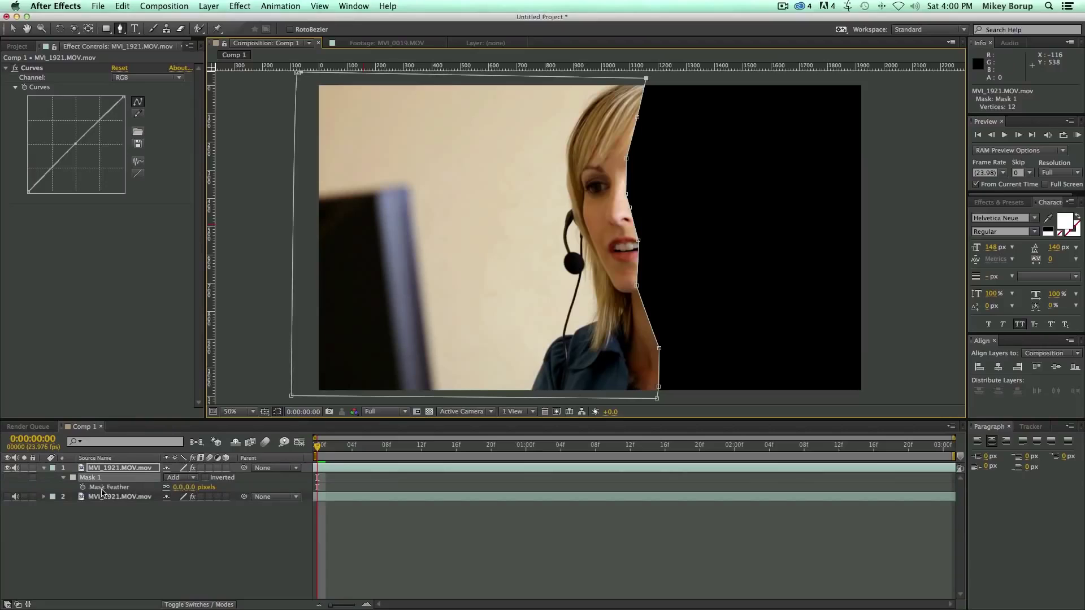
pyautogui.click(44, 467)
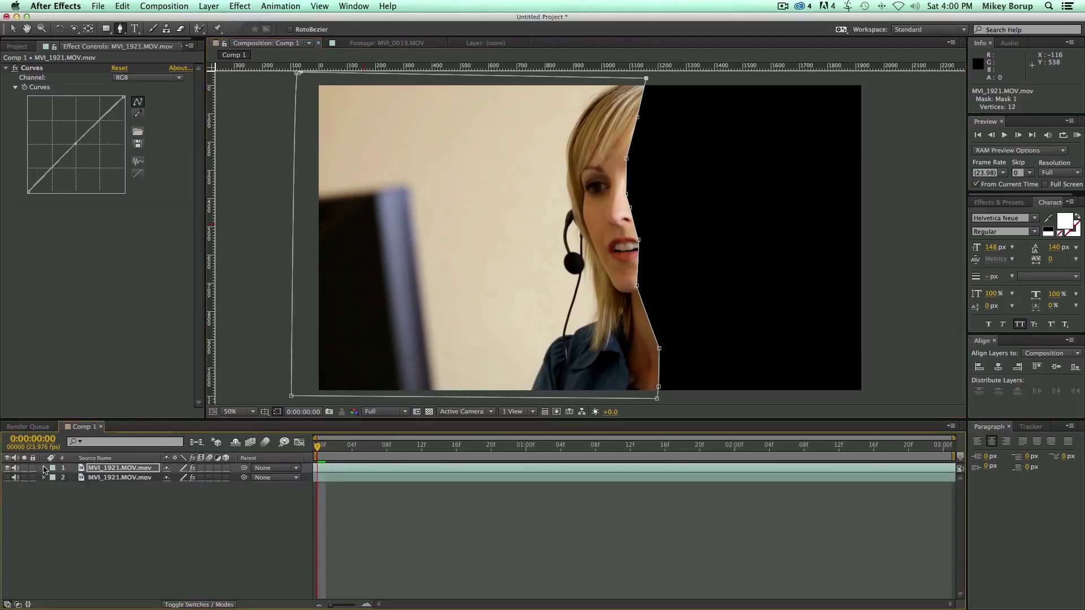
pyautogui.click(44, 468)
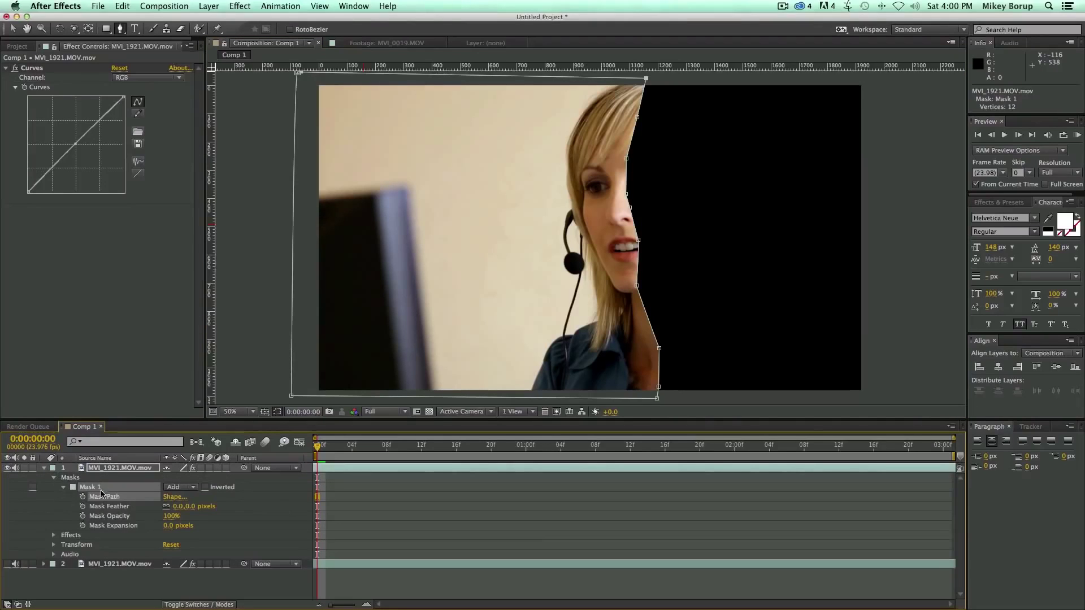
pyautogui.moveTo(177, 508); pyautogui.dragTo(260, 509)
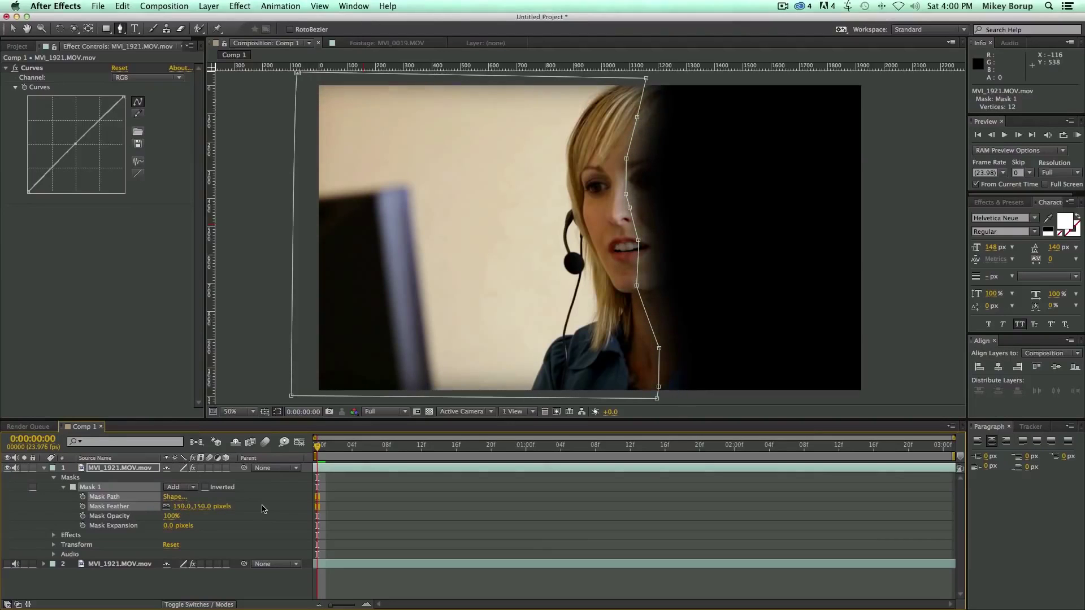
pyautogui.click(260, 509)
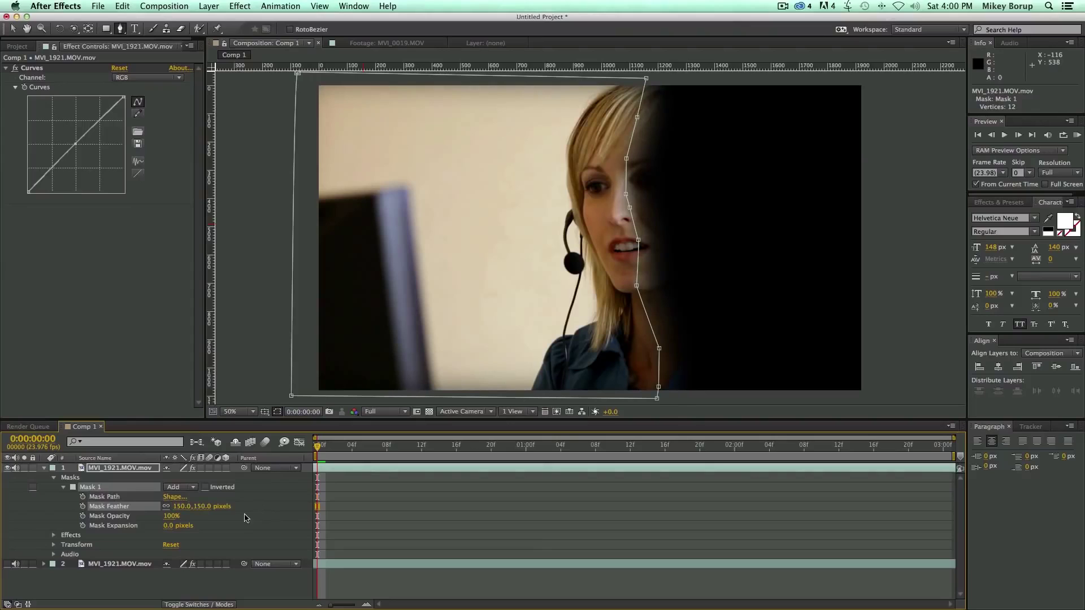
pyautogui.click(7, 564)
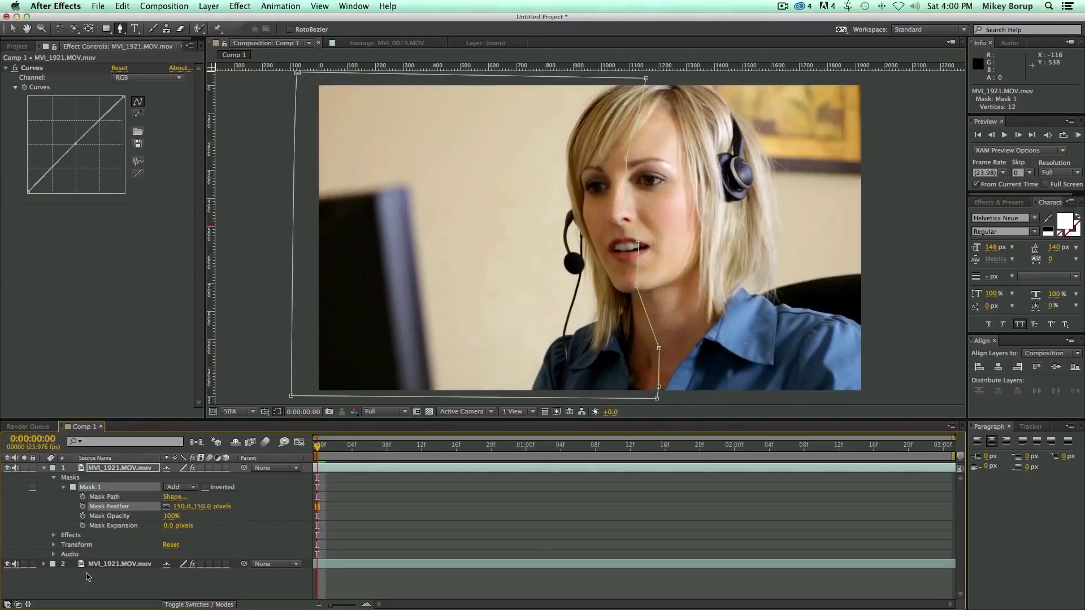
# Step: Brighten the masked upper layer by raising the lower part of its RGB curve moderately, and compare with Curves off and on
pyautogui.click(362, 471)
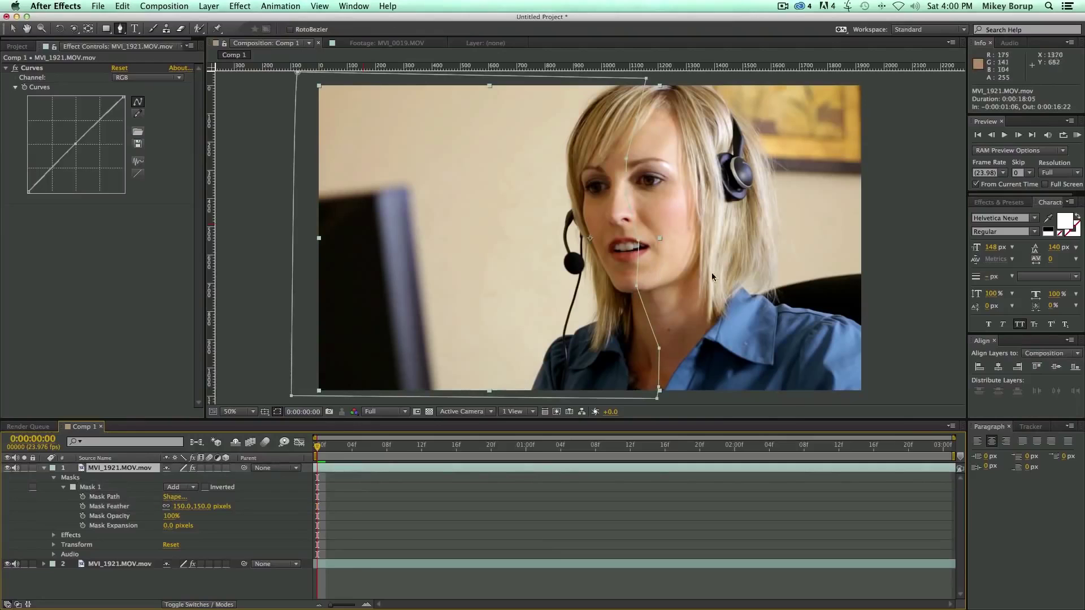
pyautogui.click(12, 29)
pyautogui.click(78, 147)
pyautogui.moveTo(77, 147); pyautogui.dragTo(62, 136)
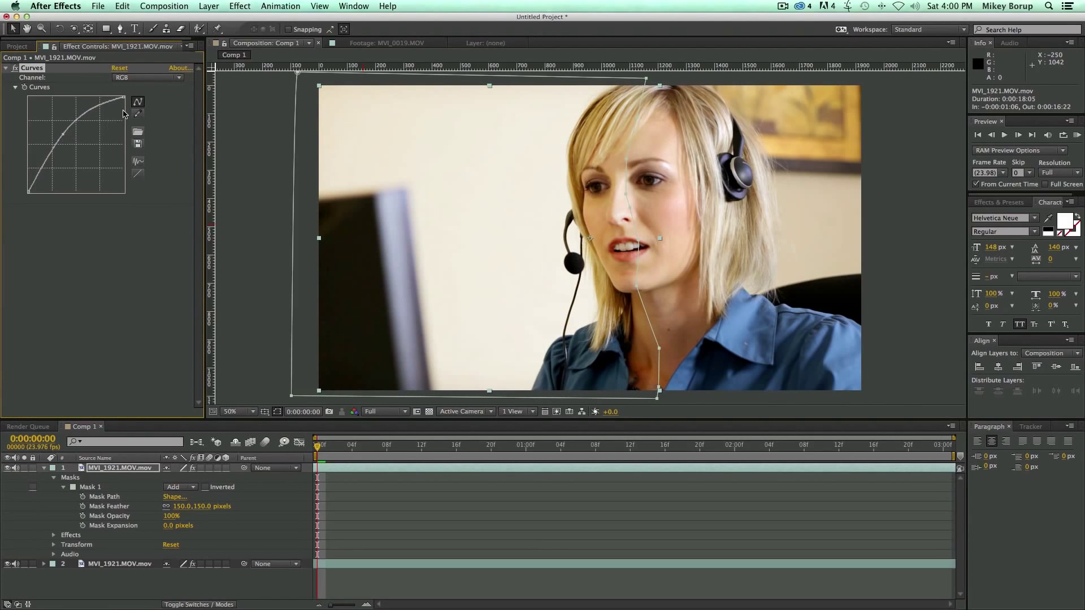
pyautogui.moveTo(63, 137); pyautogui.dragTo(46, 167)
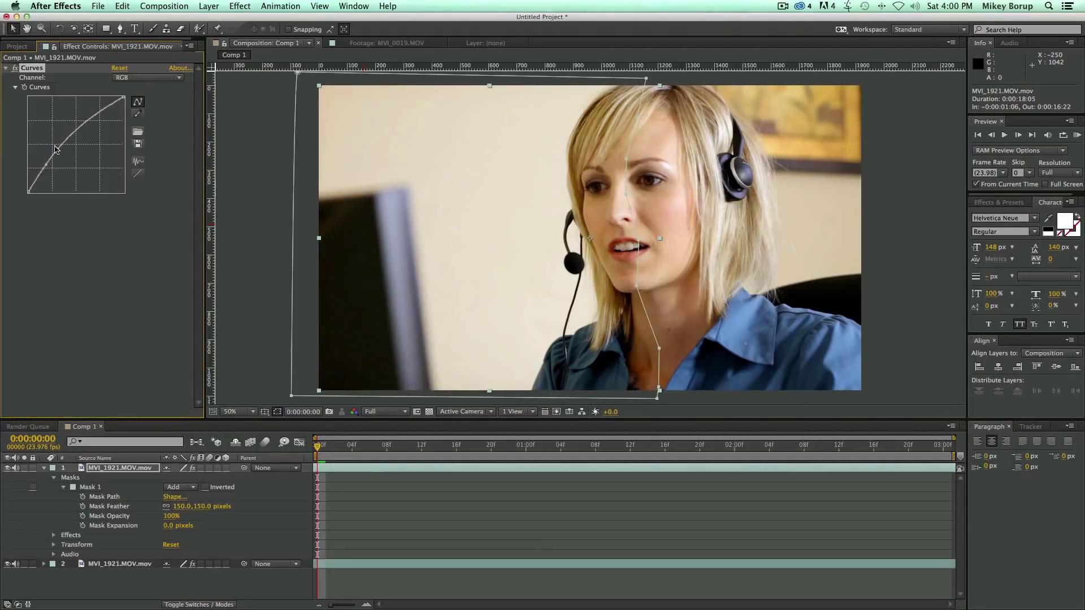
pyautogui.click(13, 67)
pyautogui.click(13, 68)
pyautogui.click(92, 227)
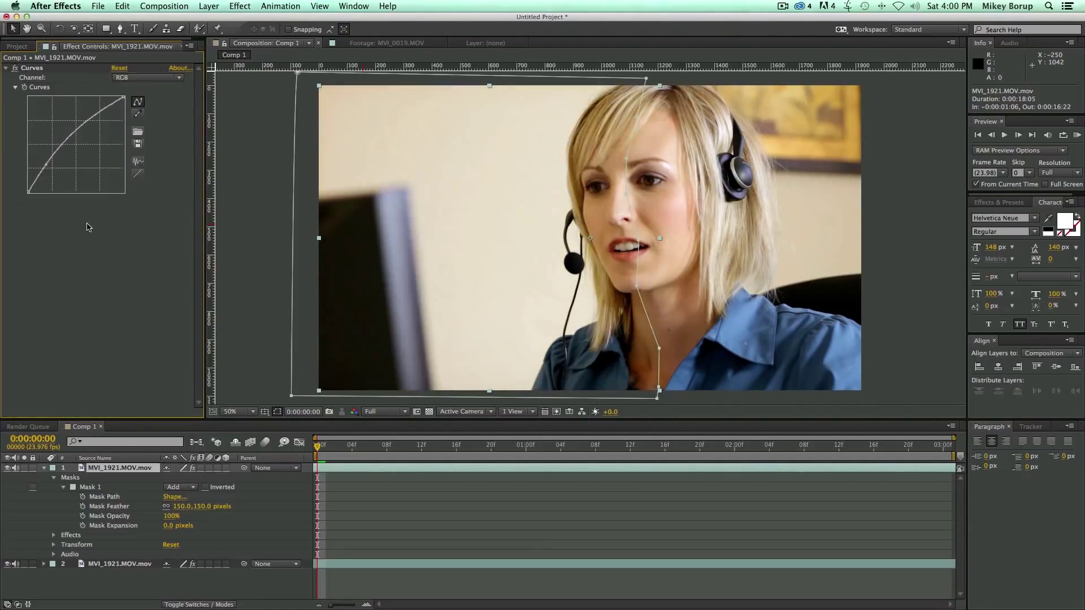
# Step: Compare the image with the masked upper layer hidden and shown, and collapse the layer's properties
pyautogui.click(424, 490)
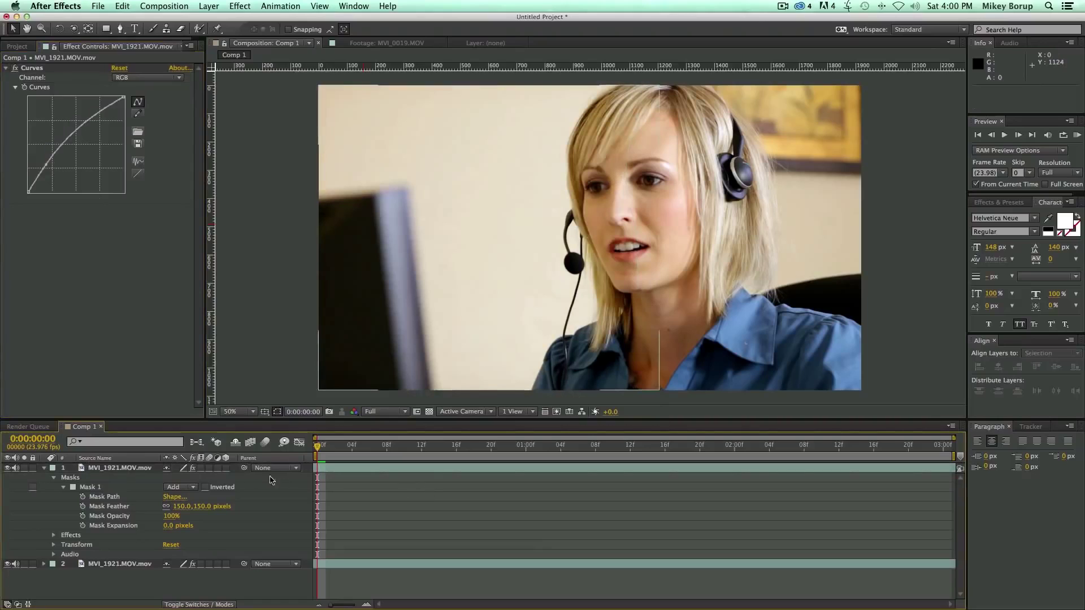
pyautogui.click(7, 468)
pyautogui.click(7, 468)
pyautogui.click(7, 468)
pyautogui.click(7, 468)
pyautogui.click(8, 467)
pyautogui.click(8, 468)
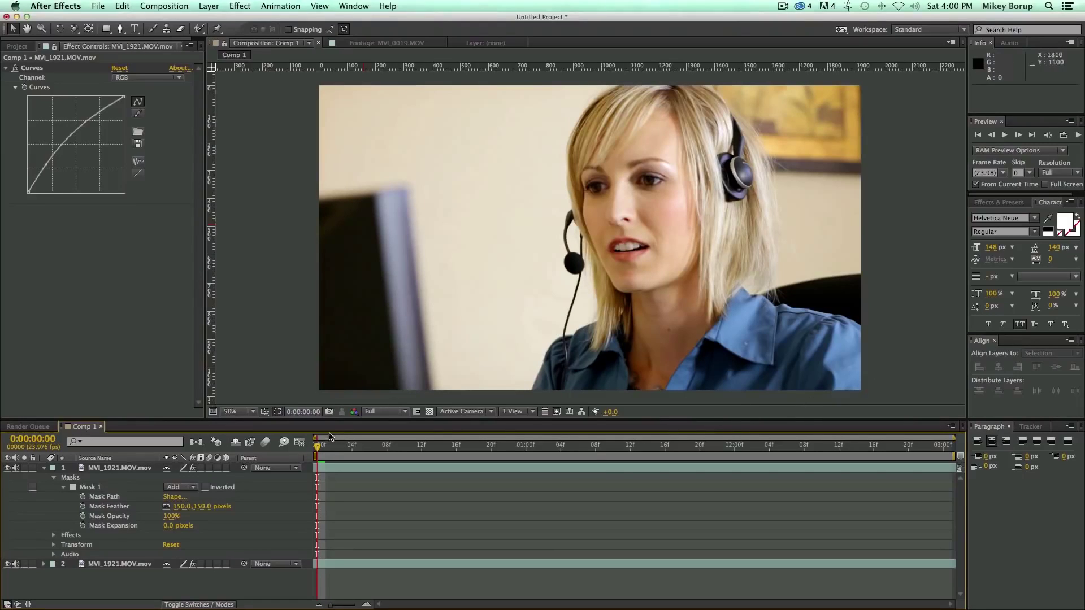
pyautogui.click(250, 167)
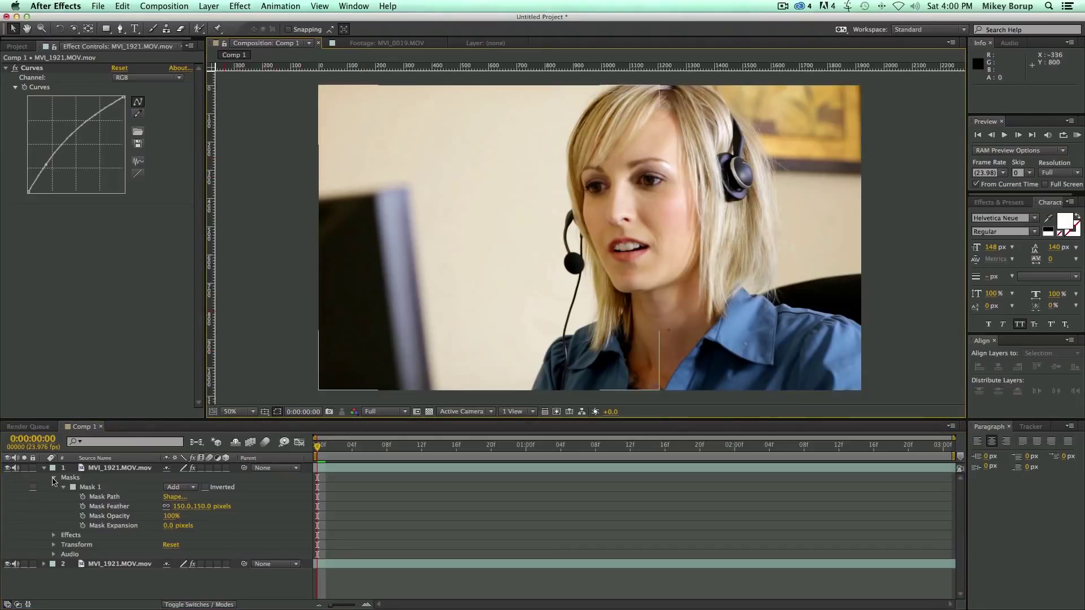
pyautogui.click(43, 468)
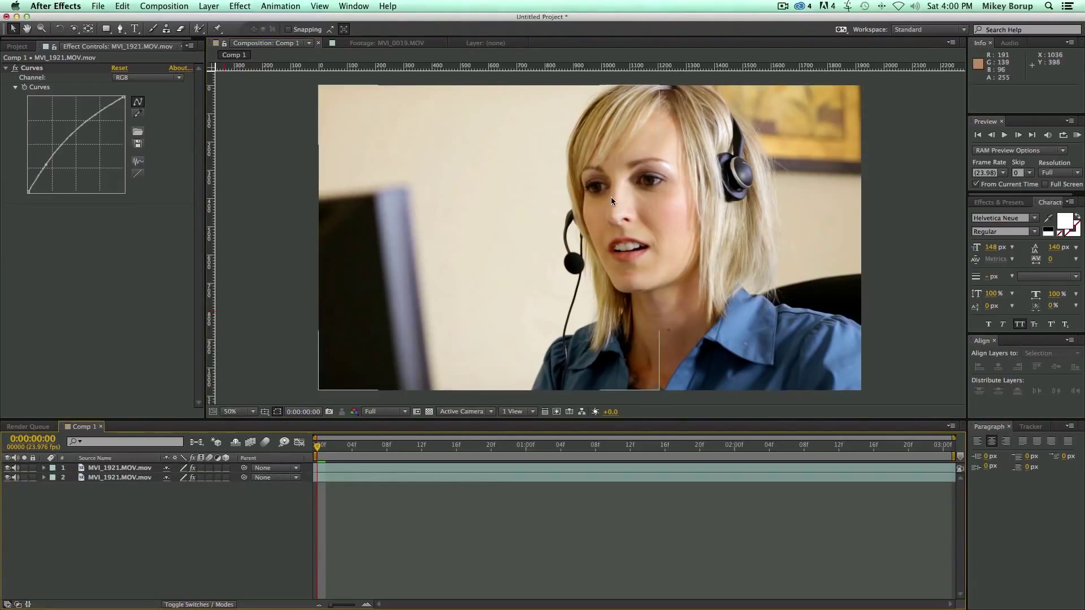
# Step: Scrub through the composition and play it from the start to check the mask against the woman's movement
pyautogui.moveTo(339, 445); pyautogui.dragTo(665, 446)
pyautogui.moveTo(744, 461); pyautogui.dragTo(246, 459)
pyautogui.press('space')
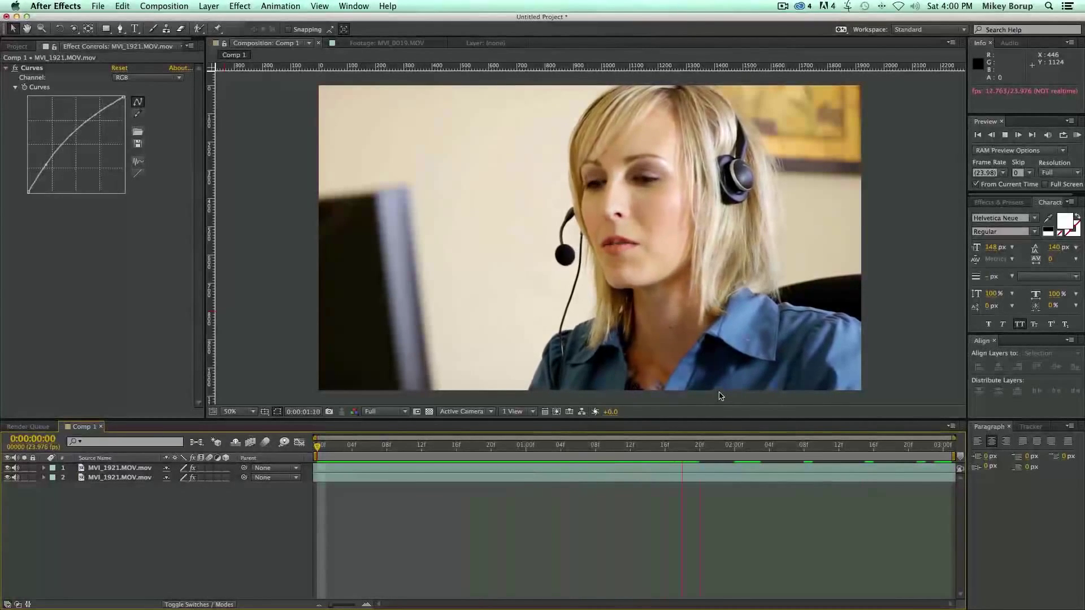
# Step: Open the MVI_2554.MOV footage and trim it with an in point at 0;01;50;07 and an out point at 0;01;59;00
pyautogui.click(19, 47)
pyautogui.click(32, 178)
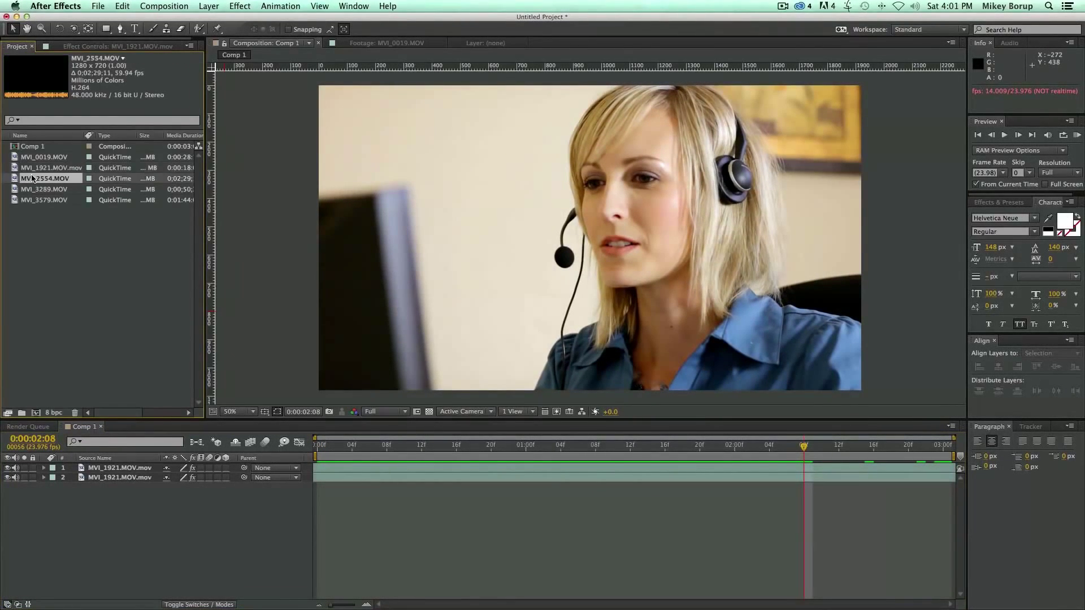
pyautogui.doubleClick(15, 180)
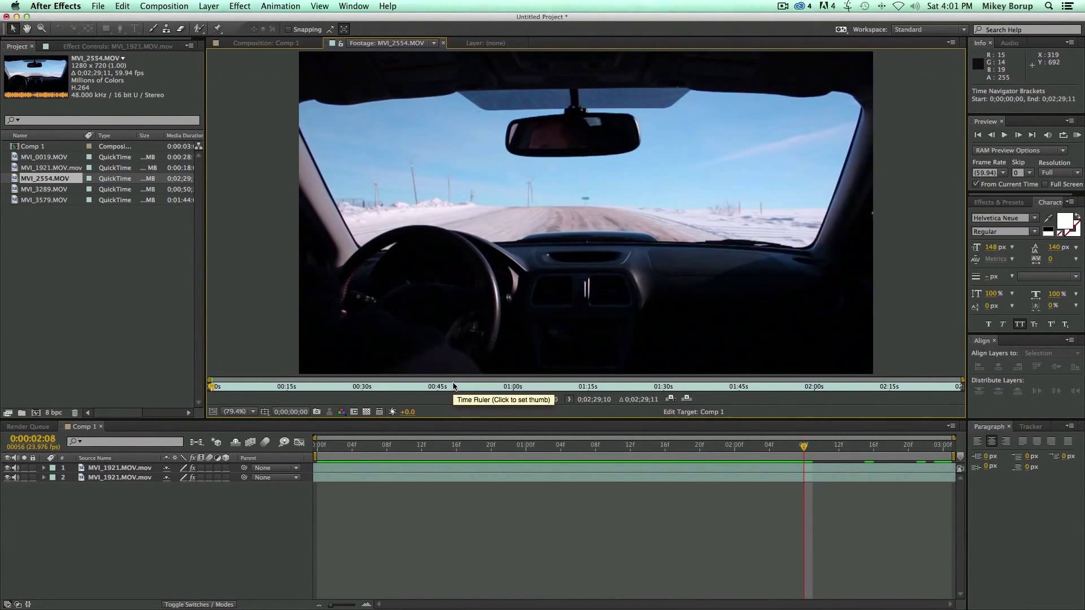
pyautogui.moveTo(453, 387); pyautogui.dragTo(764, 408)
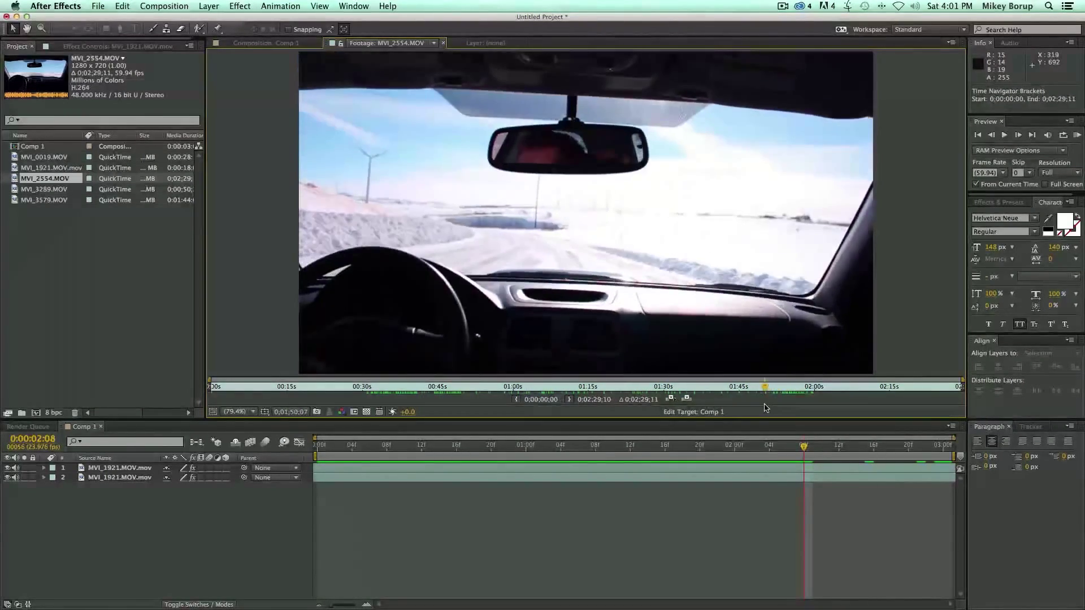
pyautogui.click(516, 399)
pyautogui.moveTo(764, 387); pyautogui.dragTo(809, 390)
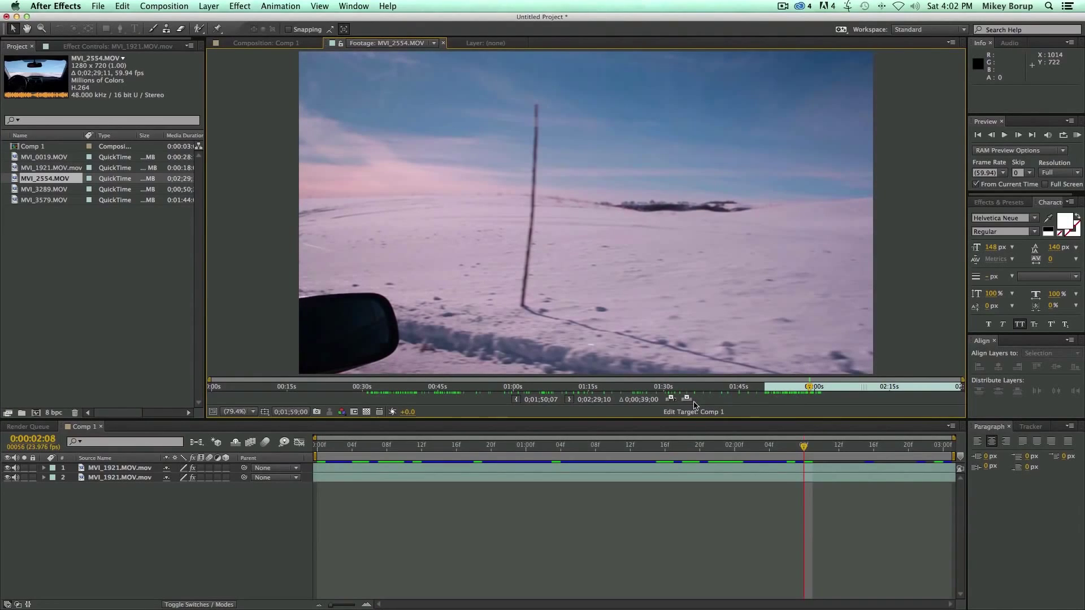
pyautogui.click(568, 399)
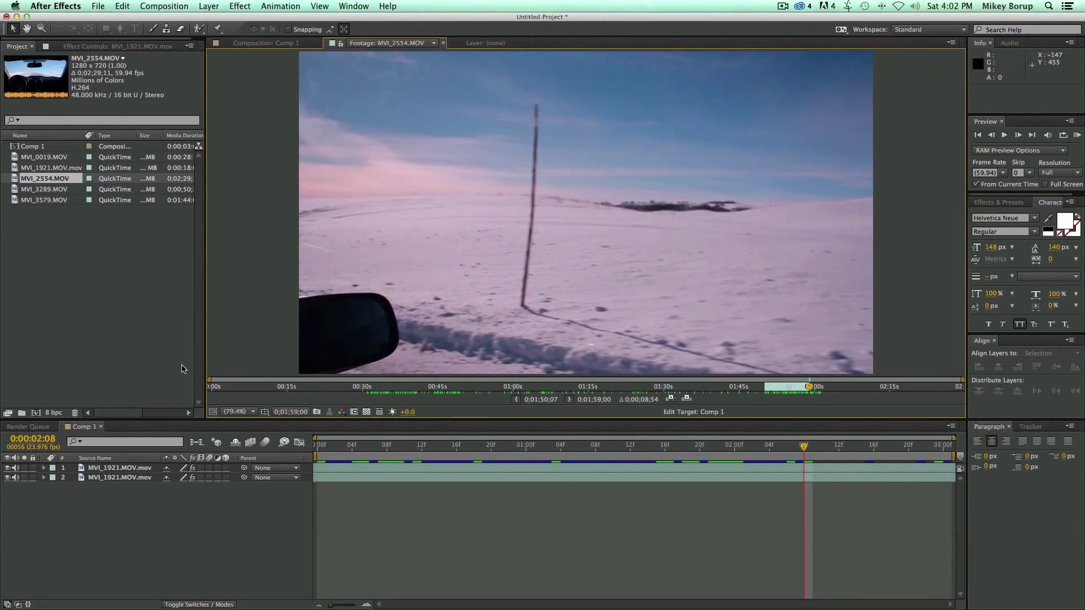
# Step: Delete both MVI_1921.MOV.mov layers from Comp 1
pyautogui.click(124, 468)
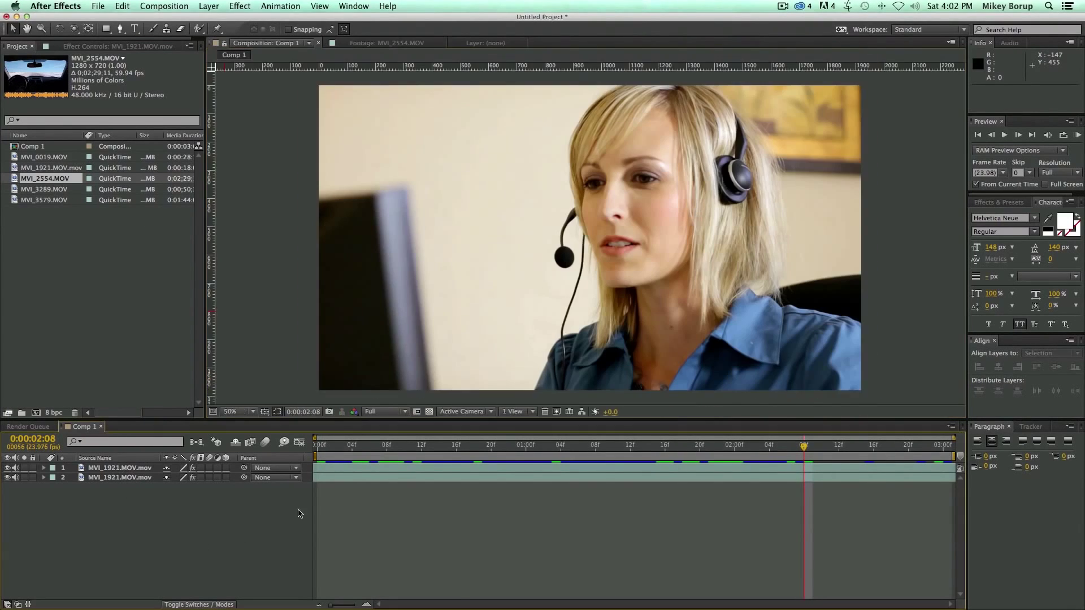
pyautogui.press('Delete')
pyautogui.click(372, 470)
pyautogui.press('Delete')
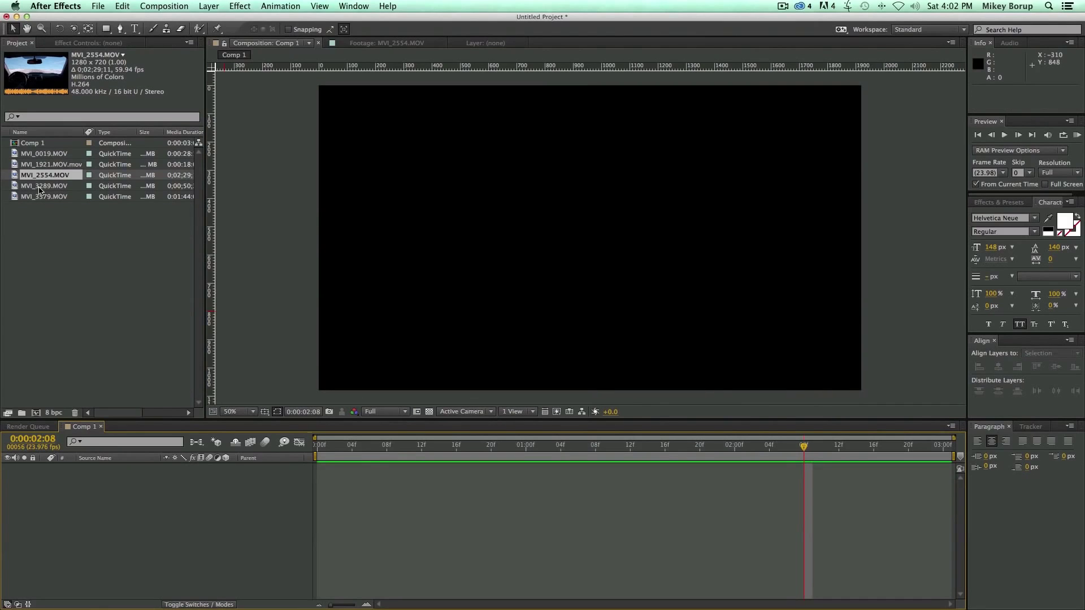
# Step: Add the trimmed MVI_2554.MOV clip to the center of Comp 1 and preview it from the start
pyautogui.moveTo(17, 177); pyautogui.dragTo(588, 242)
pyautogui.moveTo(470, 449); pyautogui.dragTo(253, 443)
pyautogui.press('space')
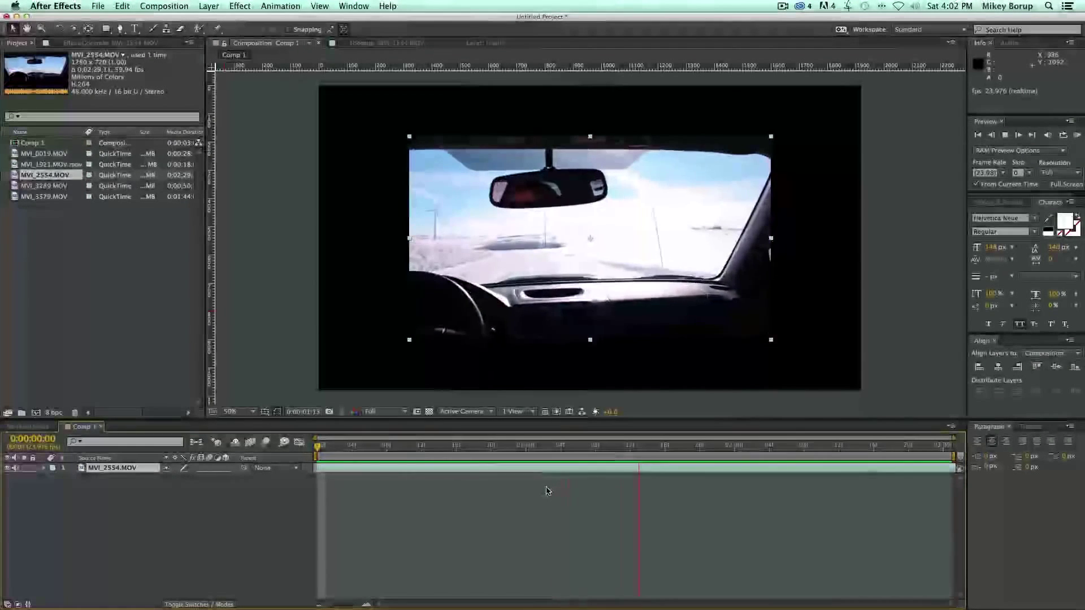
pyautogui.press('space')
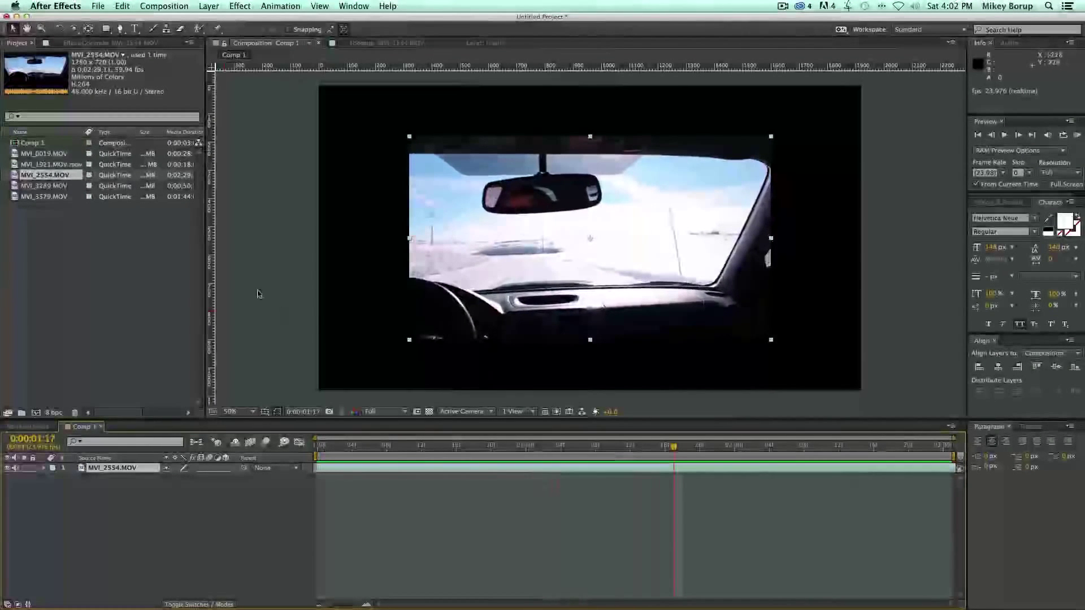
# Step: Change the composition settings to a 1280 x 720 frame size and a duration of 0:00:20:01
pyautogui.rightClick(239, 249)
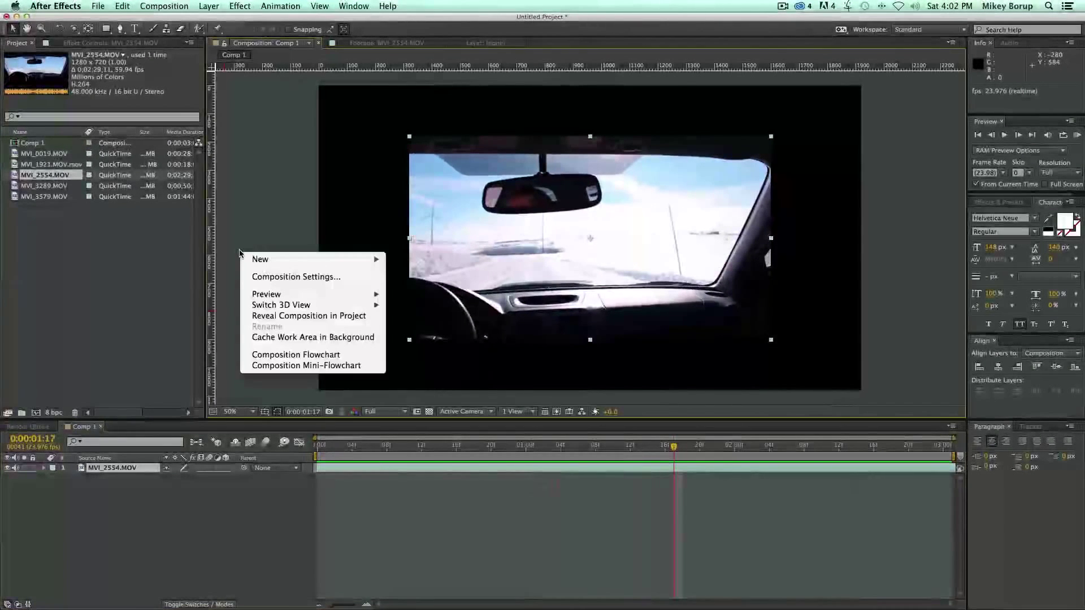
pyautogui.click(283, 274)
pyautogui.click(278, 294)
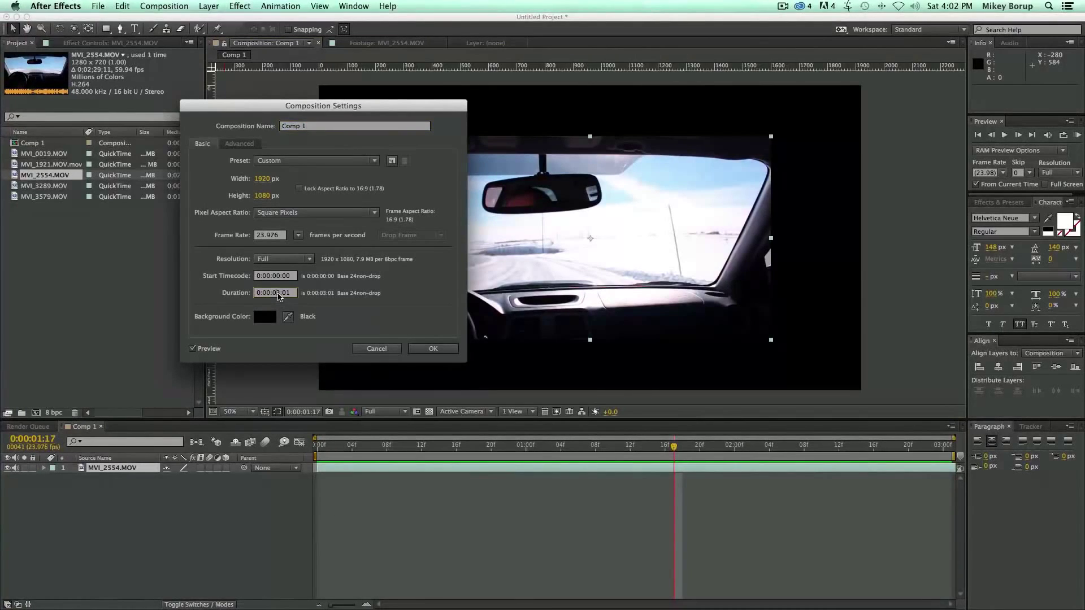
pyautogui.write('20')
pyautogui.click(262, 178)
pyautogui.write('1280')
pyautogui.press('Tab')
pyautogui.write('720')
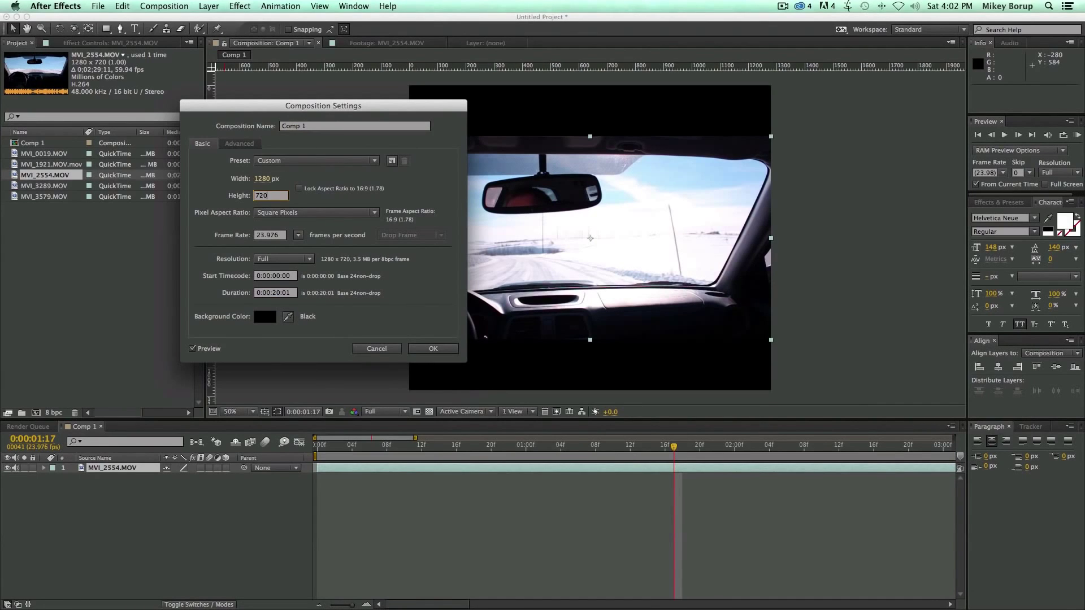
pyautogui.press('Return')
# Step: Preview the clip, show the composition's whole time range in the timeline, and place the playhead at the clip's end, 0:00:08:21
pyautogui.click(513, 430)
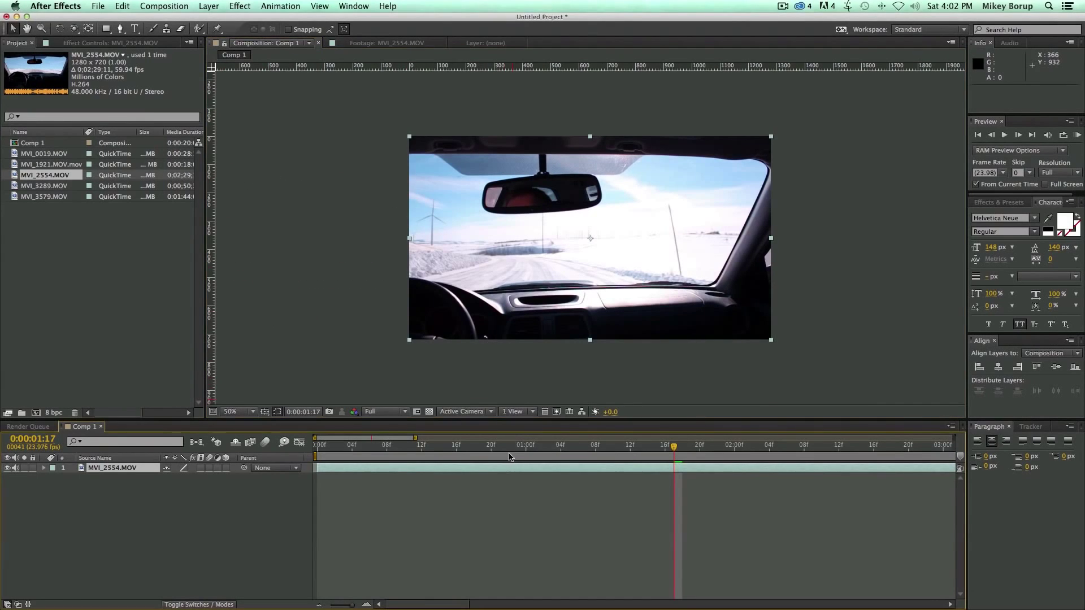
pyautogui.press('space')
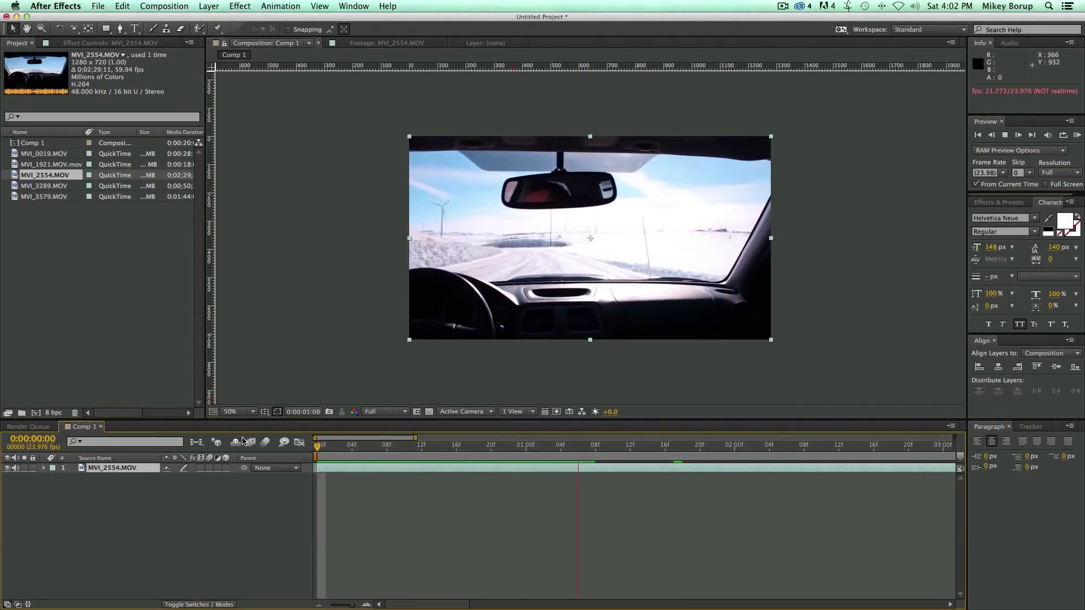
pyautogui.moveTo(416, 438); pyautogui.dragTo(1061, 434)
pyautogui.moveTo(390, 443); pyautogui.dragTo(265, 445)
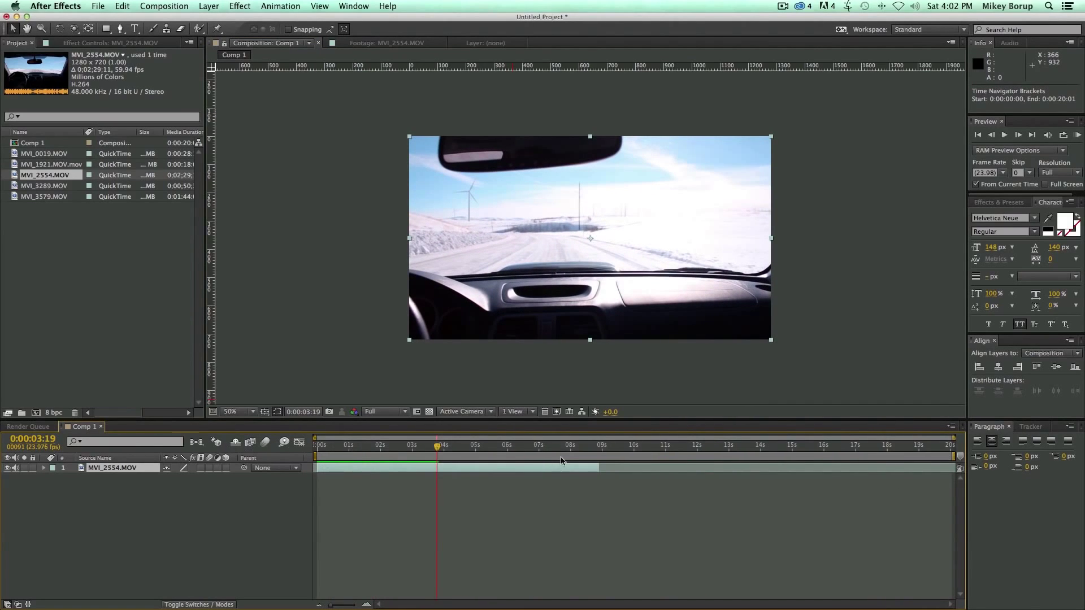
pyautogui.click(598, 445)
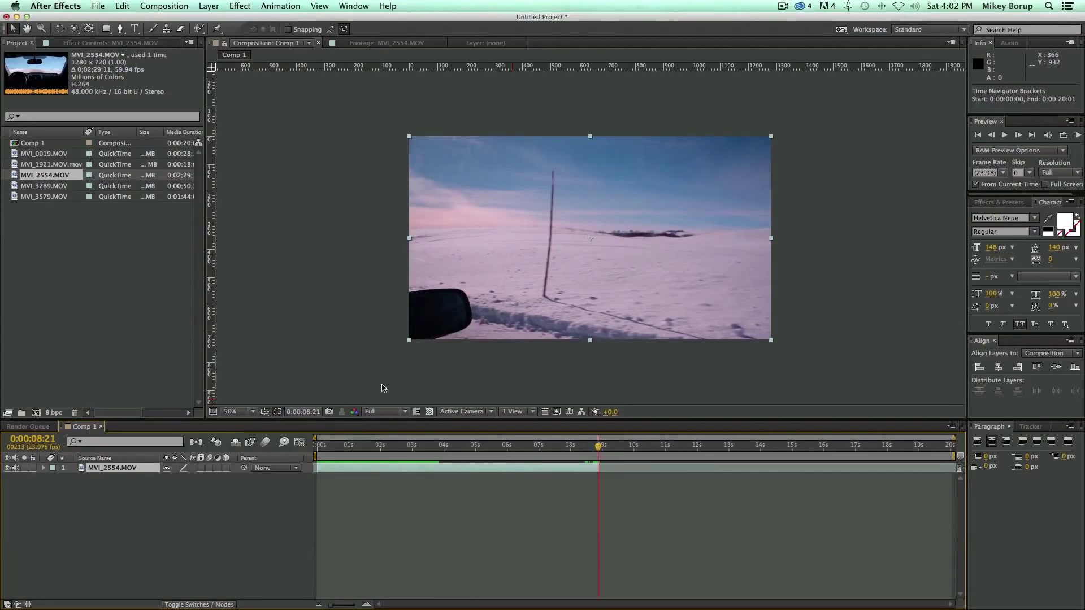
# Step: Set Comp 1's duration to 0:00:08:21 and preview the clip from the start
pyautogui.rightClick(274, 296)
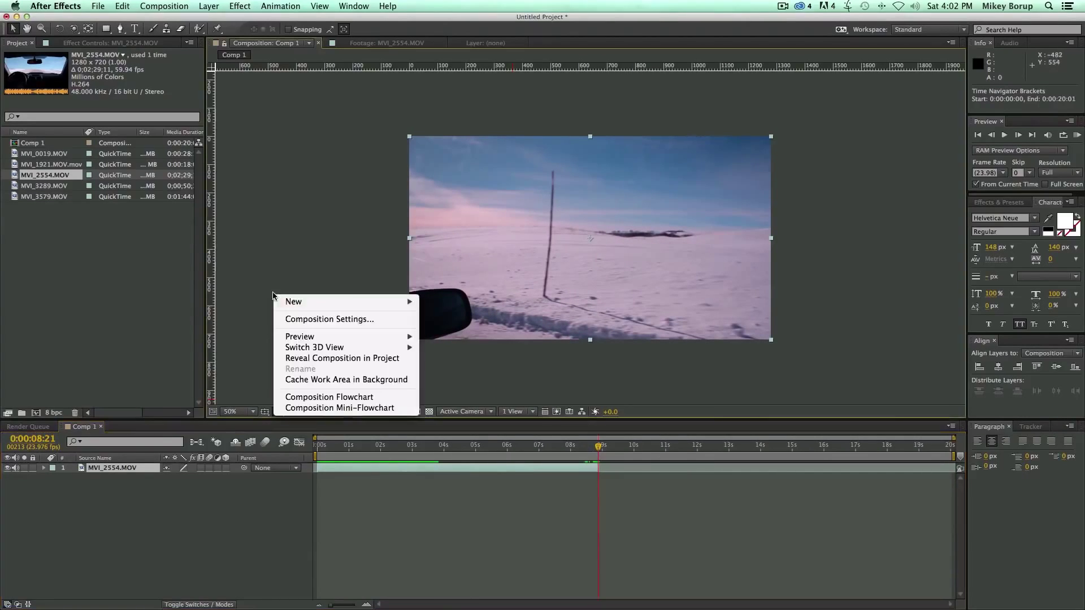
pyautogui.click(313, 319)
pyautogui.click(277, 293)
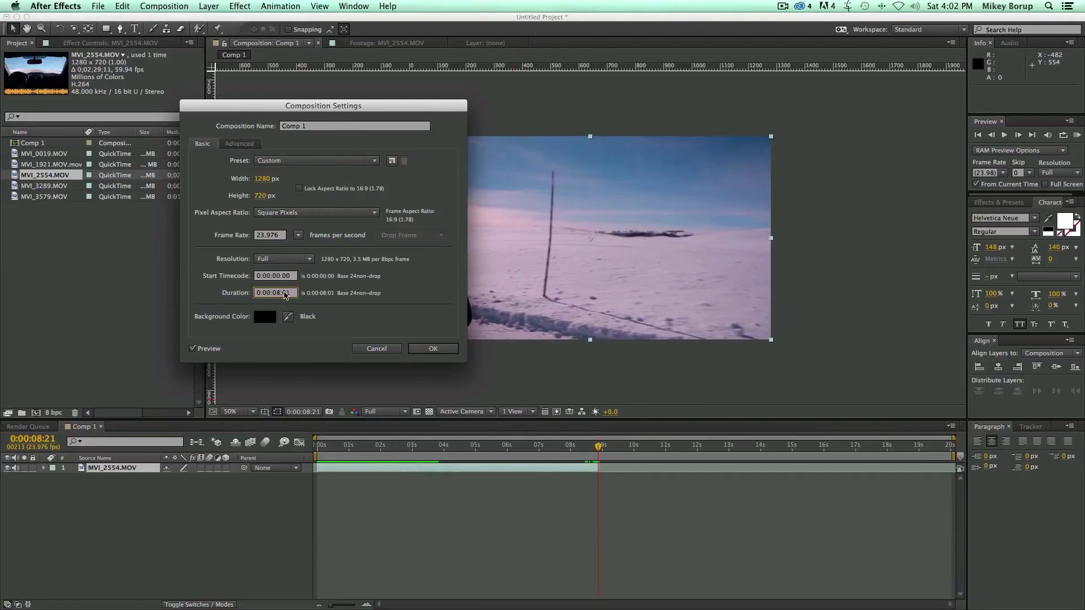
pyautogui.write('21')
pyautogui.press('Return')
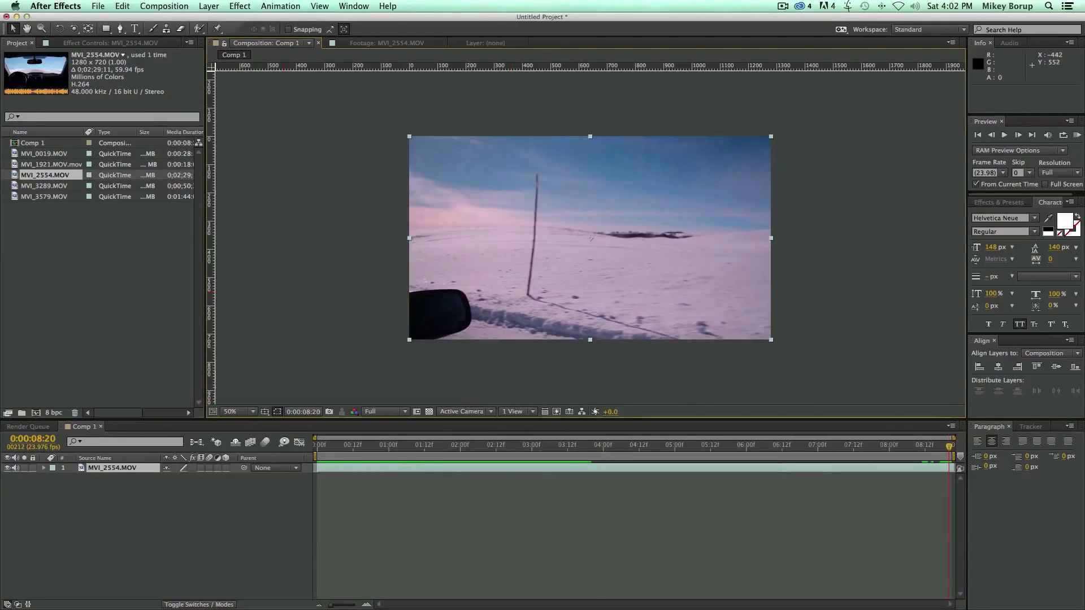
pyautogui.click(780, 446)
pyautogui.press('Home')
pyautogui.press('space')
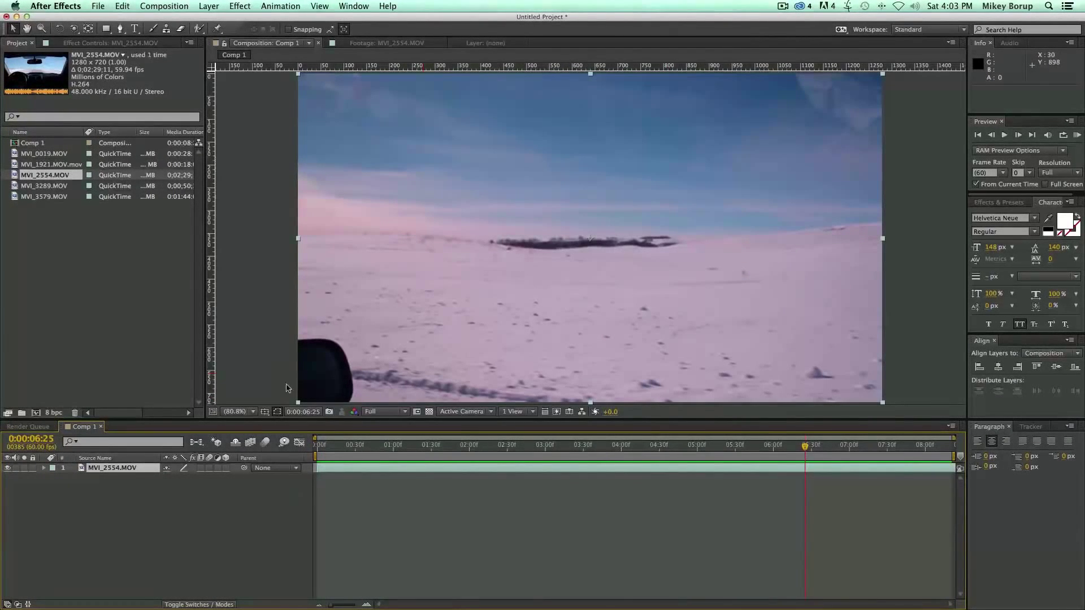
# Step: Change the composition's frame rate to 23.976 frames per second
pyautogui.rightClick(270, 273)
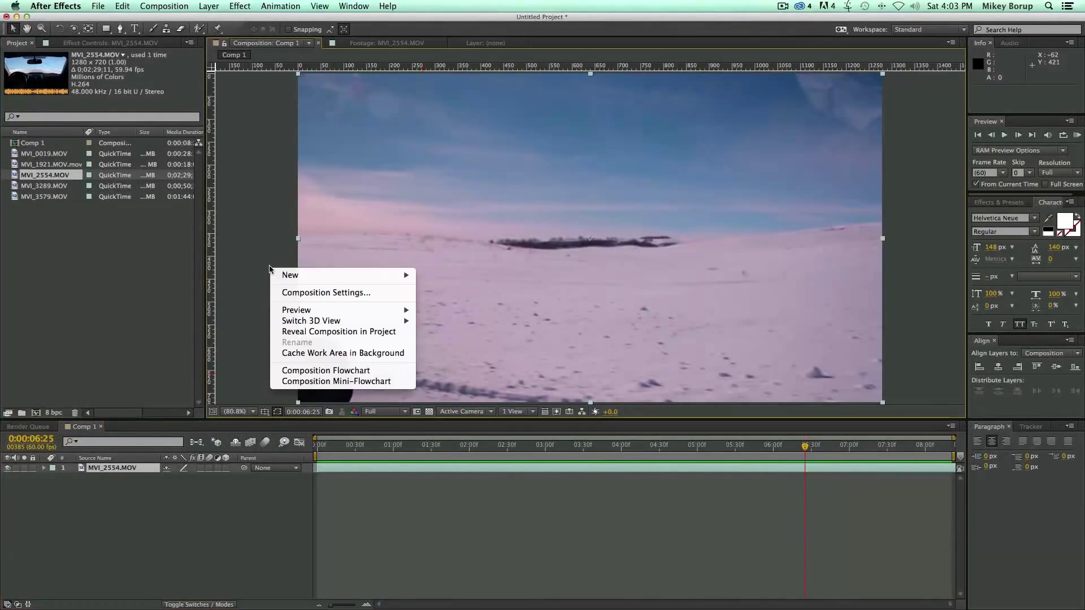
pyautogui.click(297, 293)
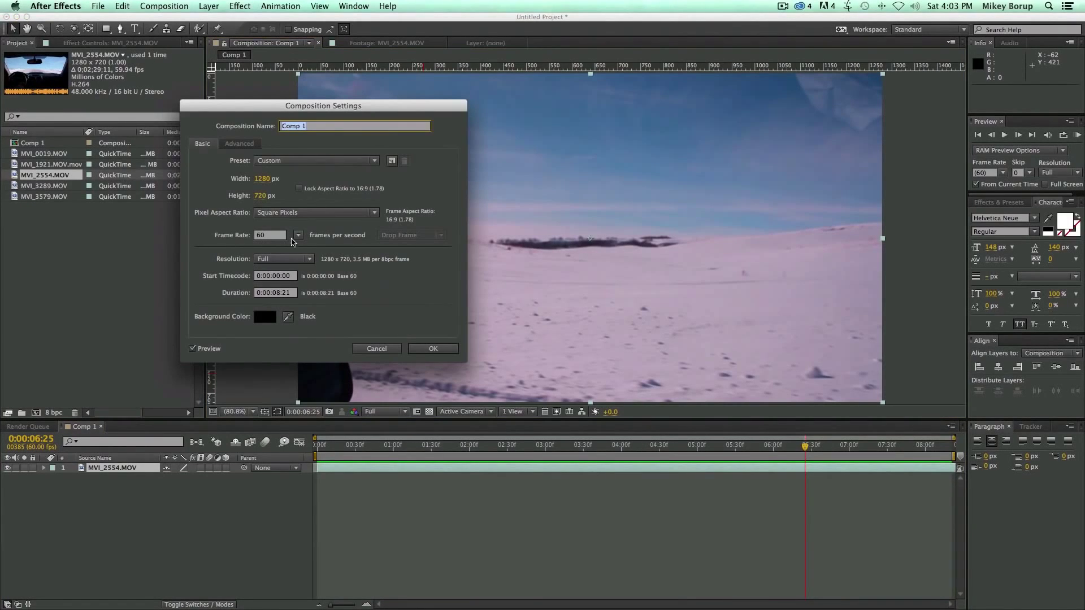
pyautogui.click(298, 236)
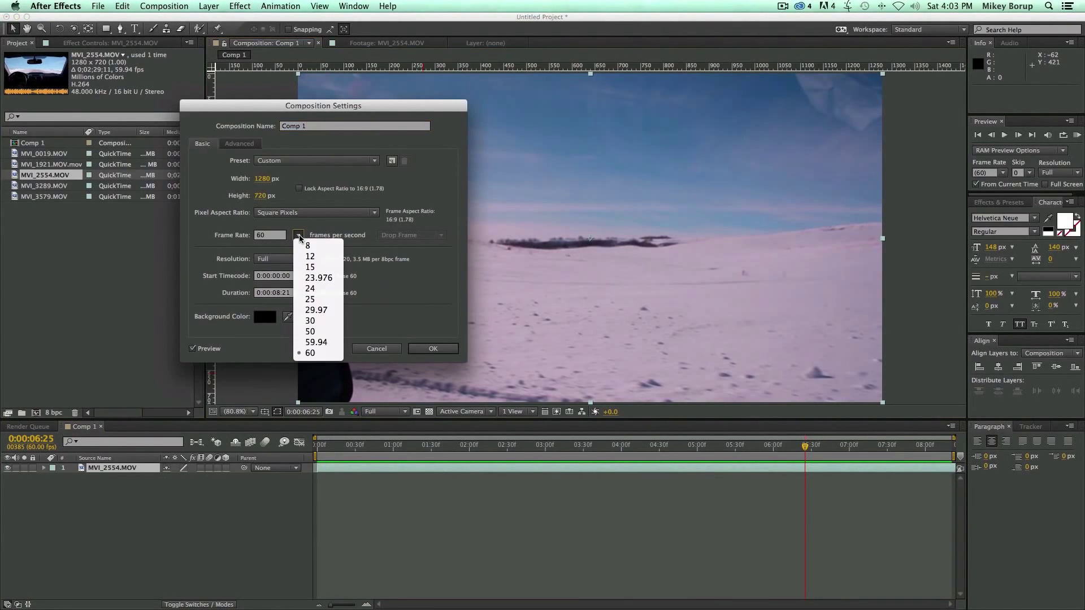
pyautogui.click(331, 282)
pyautogui.click(418, 349)
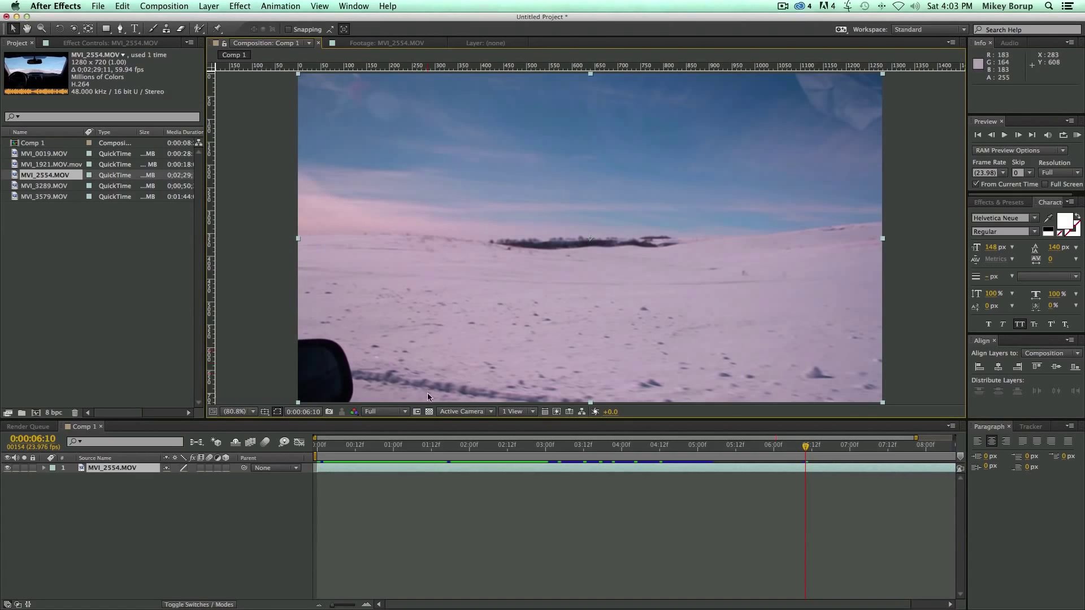
# Step: Move the playhead back to the clip's beginning and time-stretch the MVI_2554.MOV layer with a stretch factor of 250
pyautogui.moveTo(390, 447); pyautogui.dragTo(321, 455)
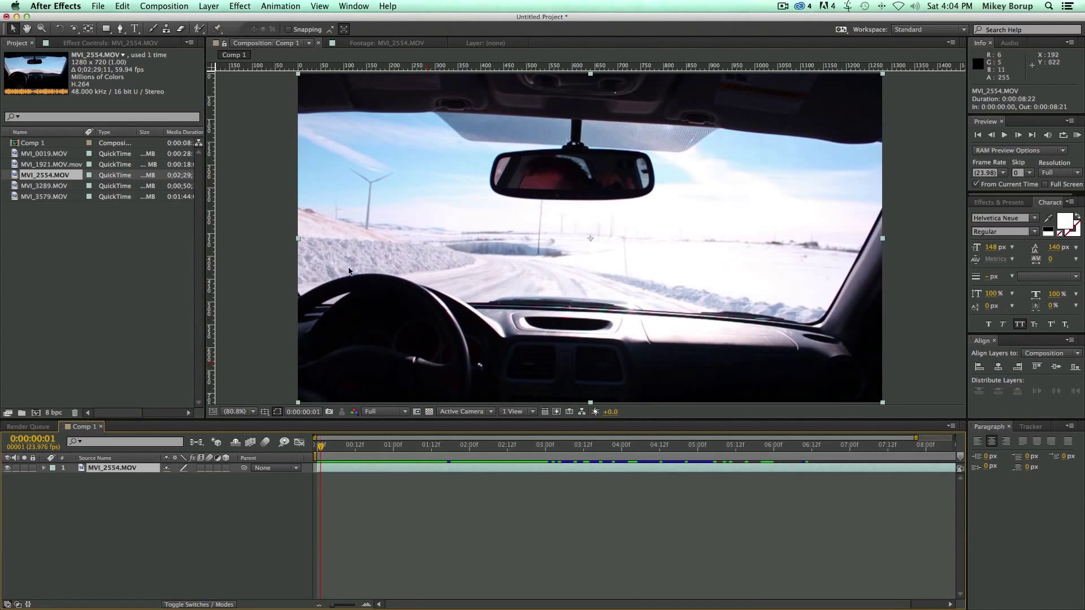
pyautogui.click(203, 7)
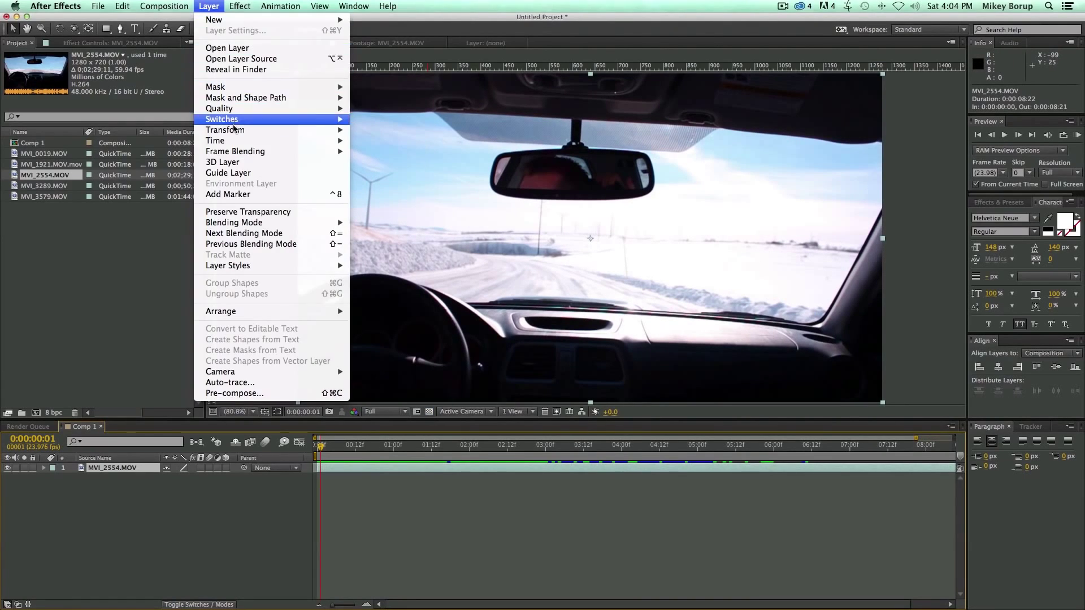
pyautogui.moveTo(230, 141)
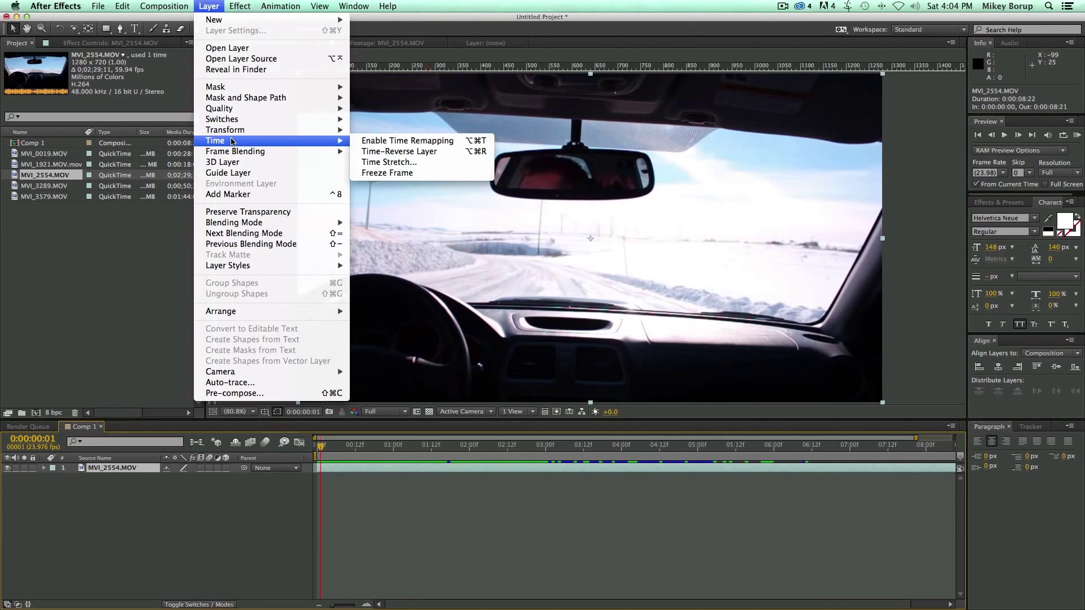
pyautogui.click(373, 163)
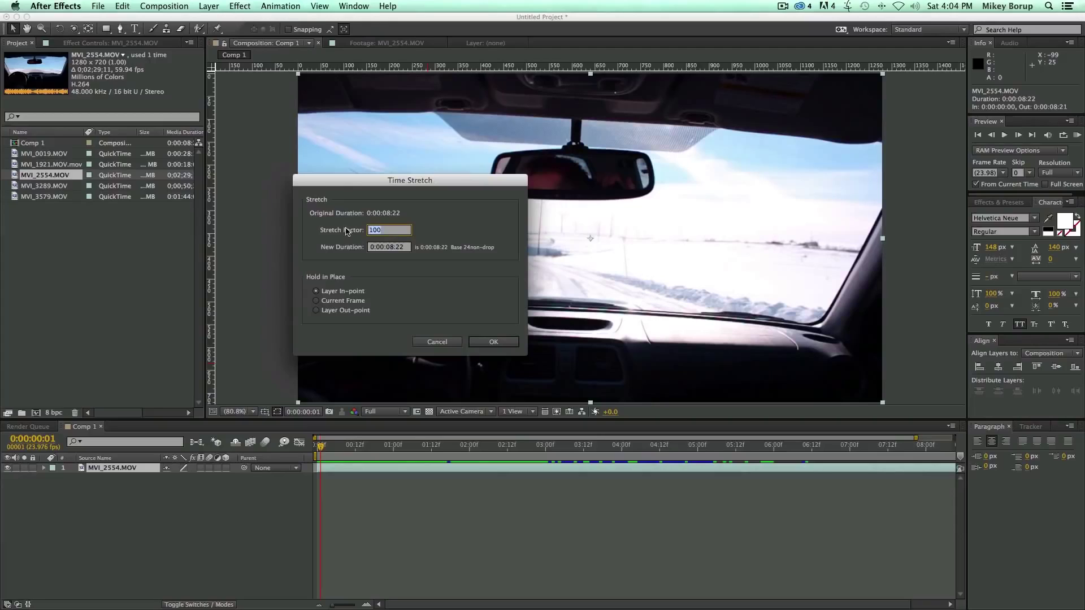
pyautogui.write('250')
pyautogui.click(487, 343)
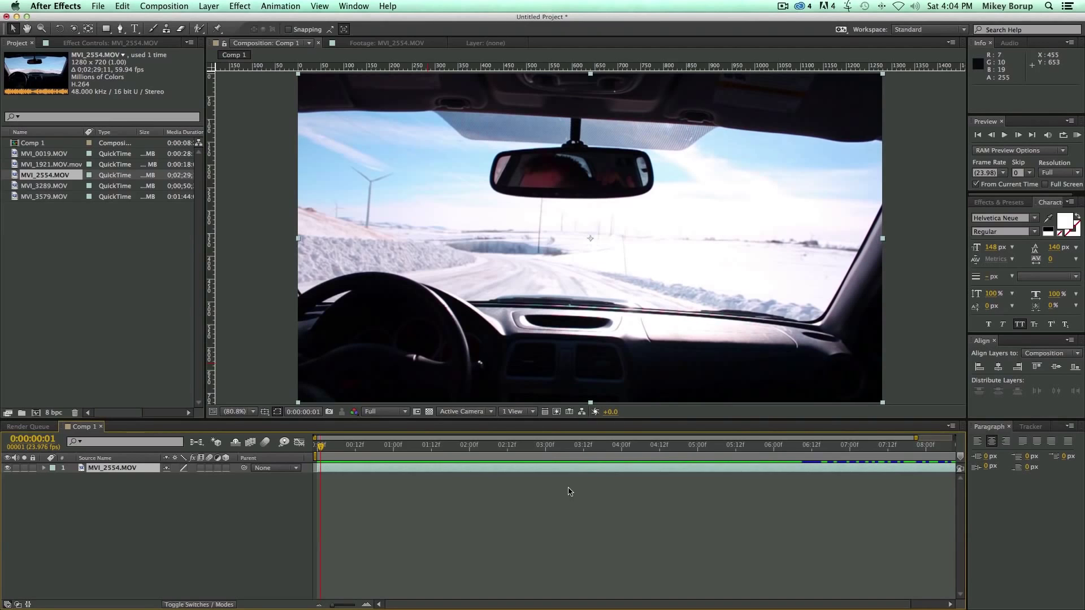
# Step: Preview the slowed-down driving clip from the start and check its later parts for smooth motion
pyautogui.press('space')
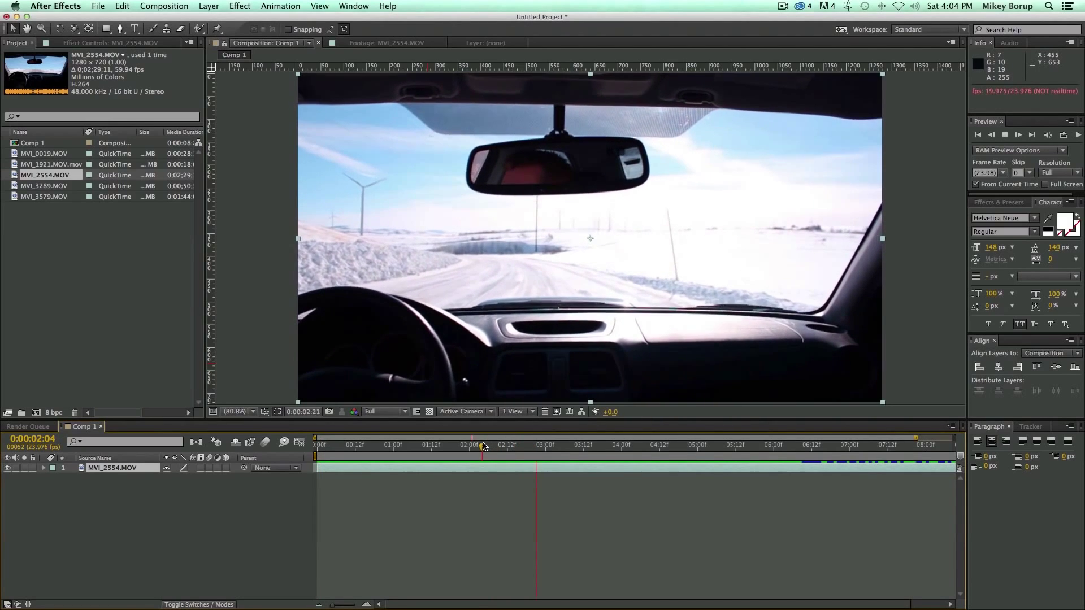
pyautogui.click(316, 446)
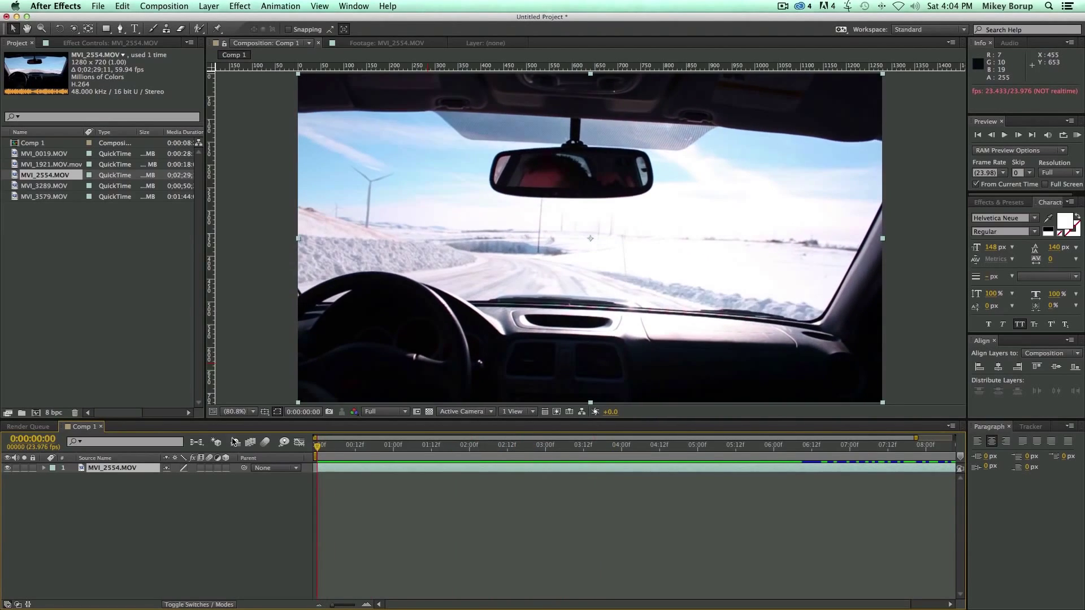
pyautogui.press('space')
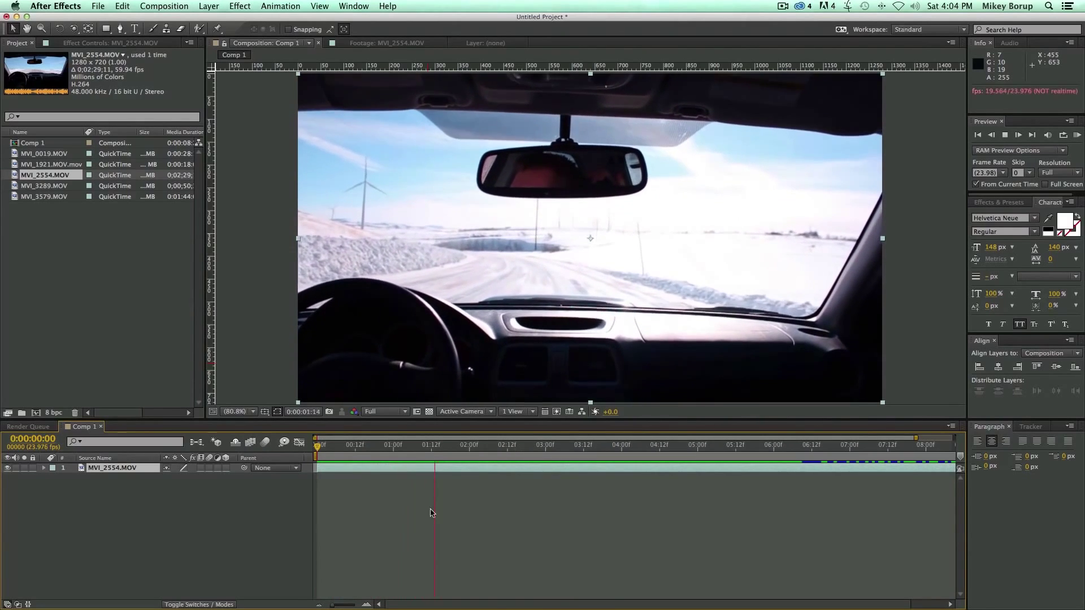
pyautogui.press('space')
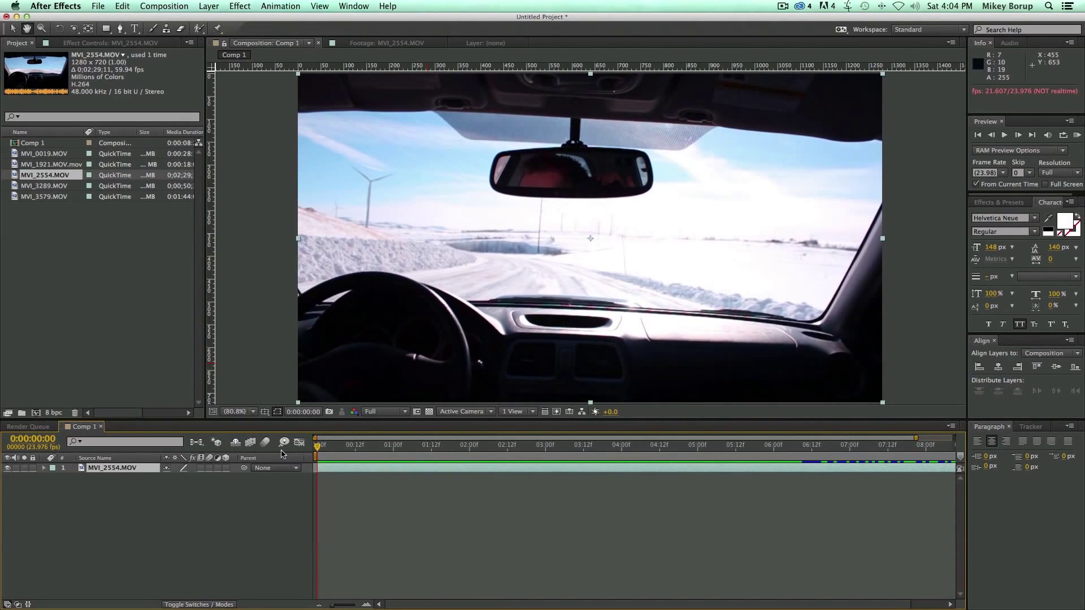
pyautogui.press('space')
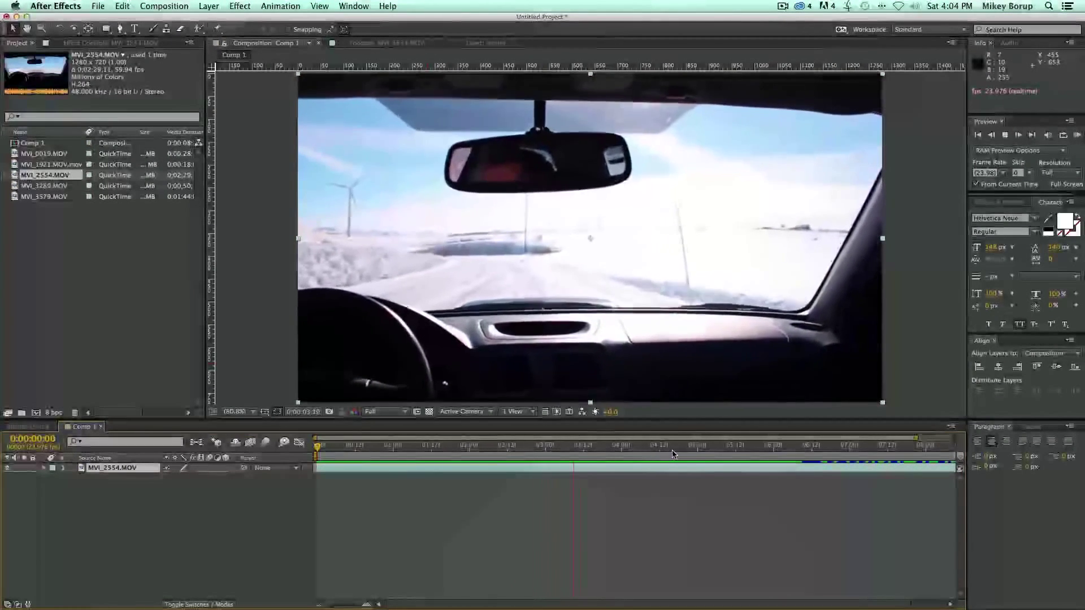
pyautogui.click(815, 446)
pyautogui.press('space')
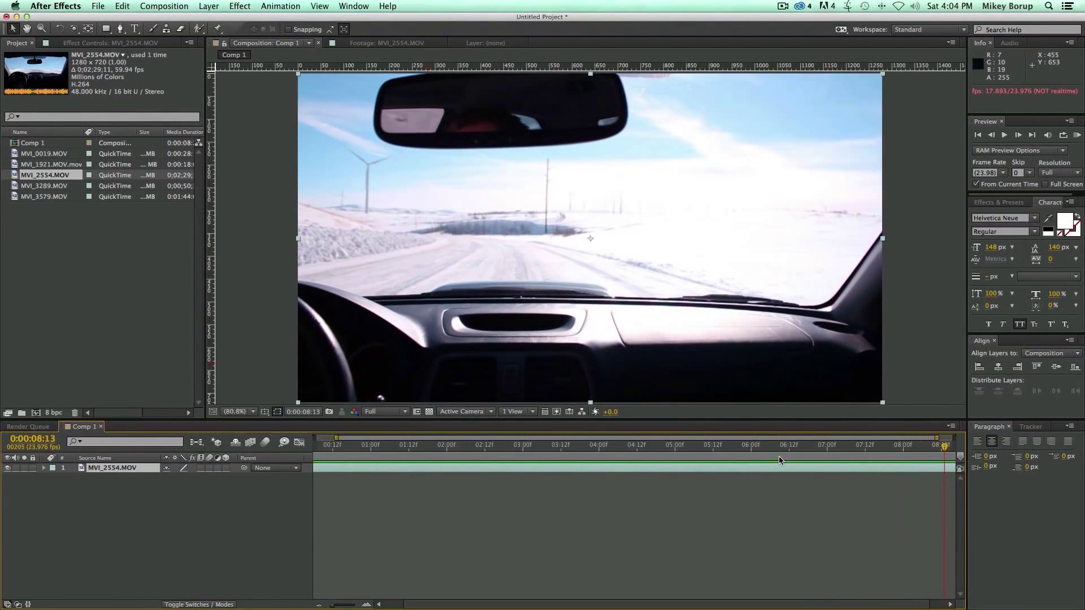
pyautogui.press('space')
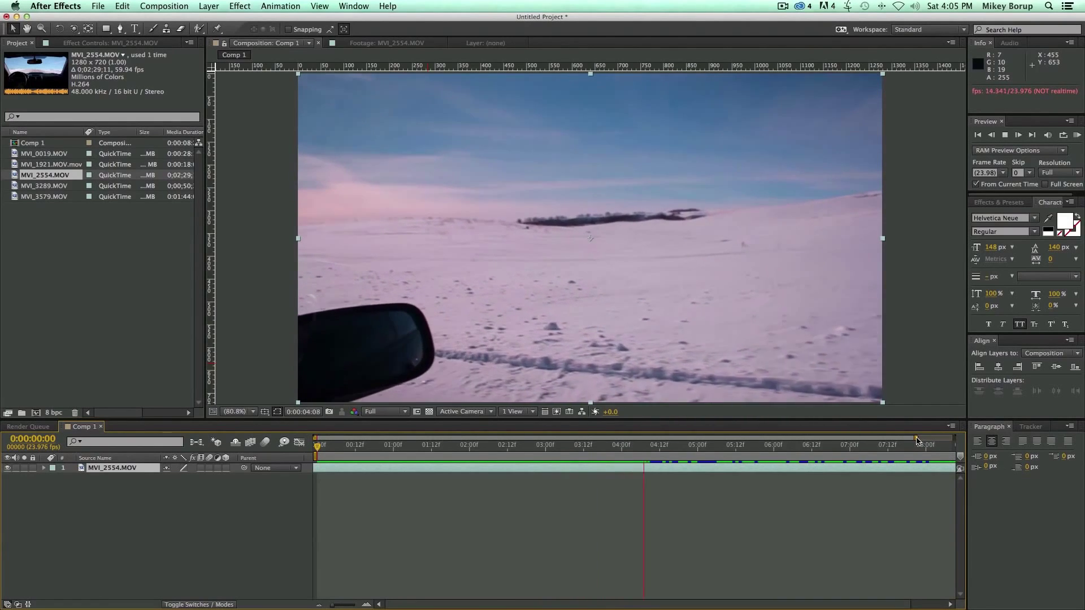
# Step: Extend the work area to the composition's end and enable time remapping on the MVI_2554.MOV layer
pyautogui.click(917, 440)
pyautogui.moveTo(917, 440); pyautogui.dragTo(980, 445)
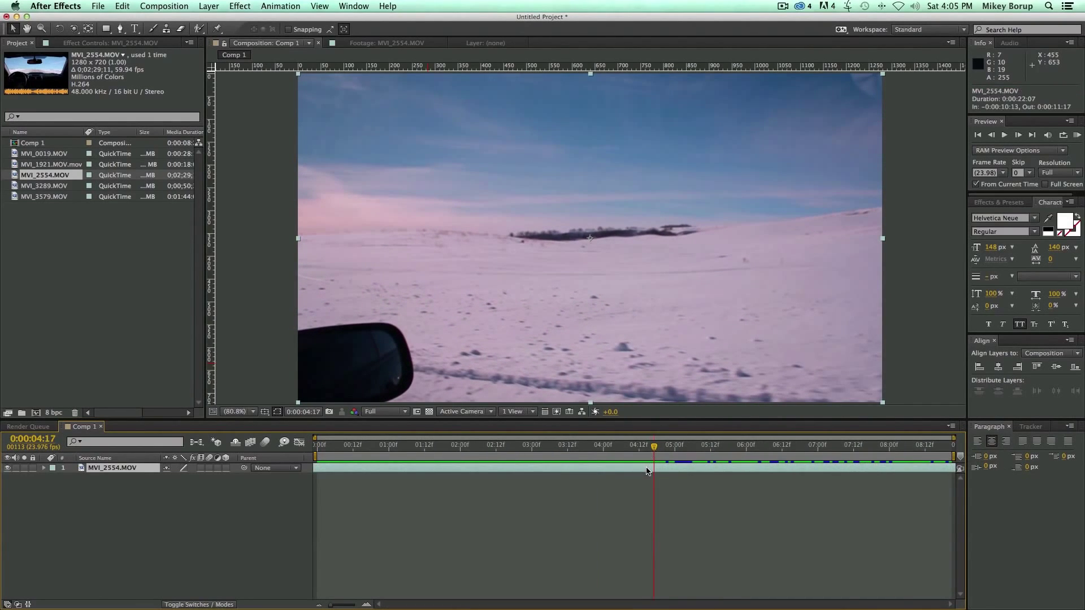
pyautogui.click(212, 6)
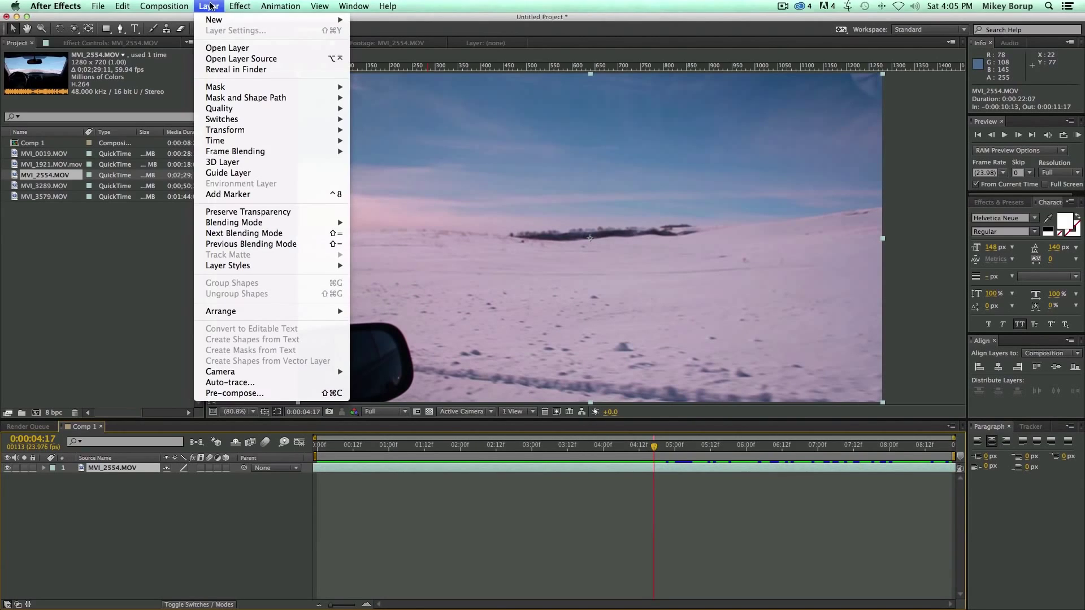
pyautogui.moveTo(234, 143)
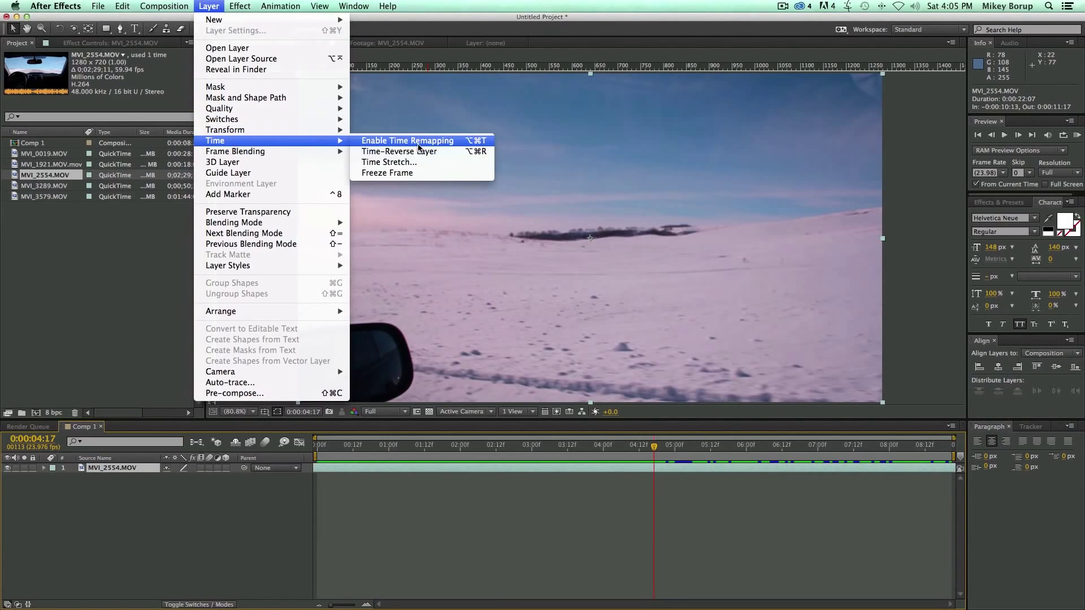
pyautogui.click(419, 144)
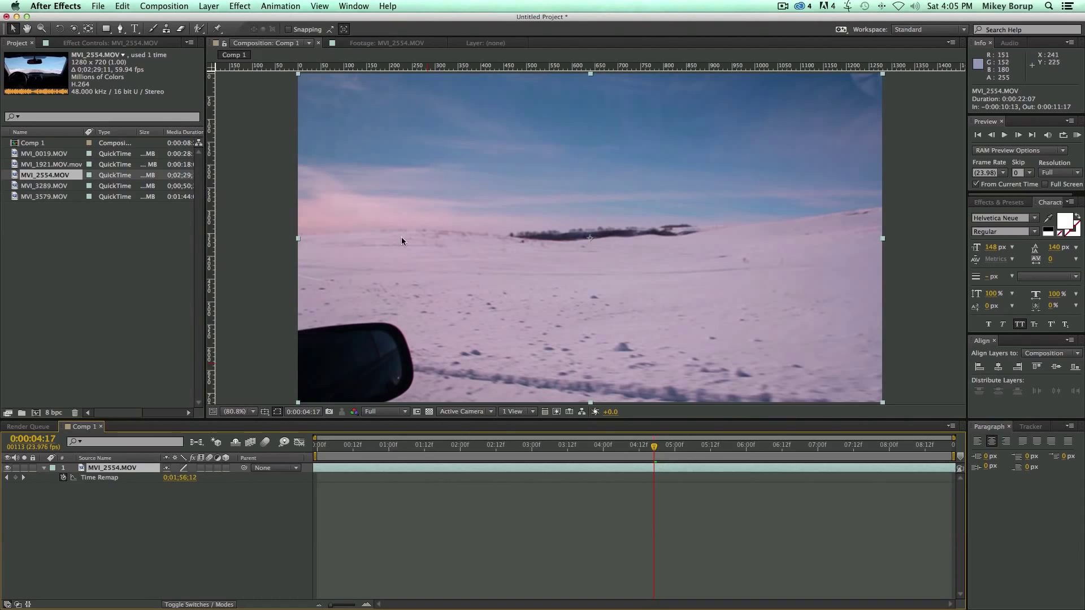
# Step: Preview the remapped clip from the start and add a Time Remap keyframe at 0:00:04:01
pyautogui.press('Home')
pyautogui.press('space')
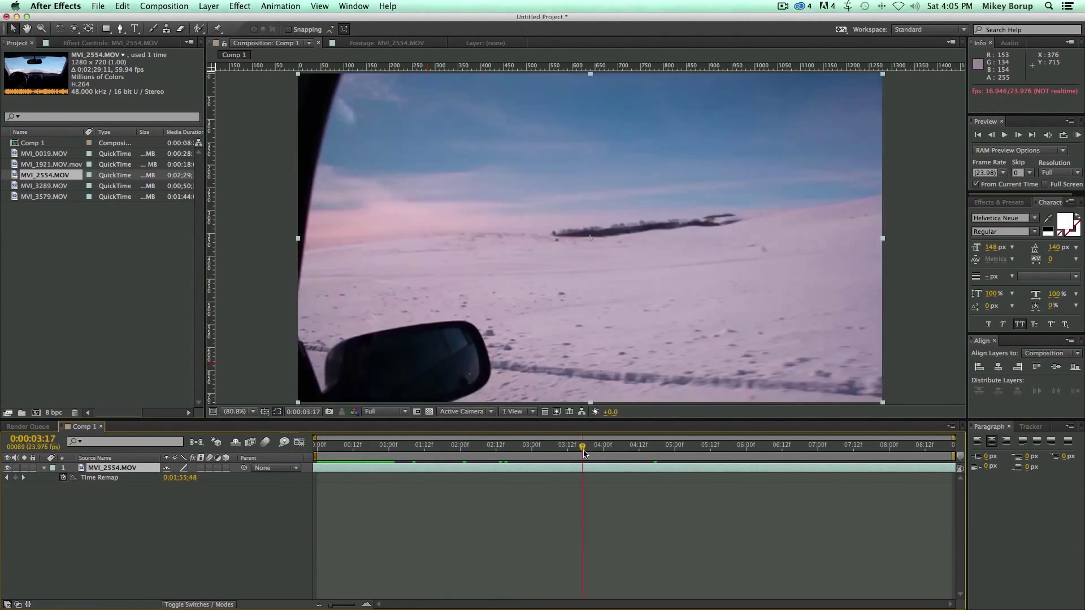
pyautogui.press('space')
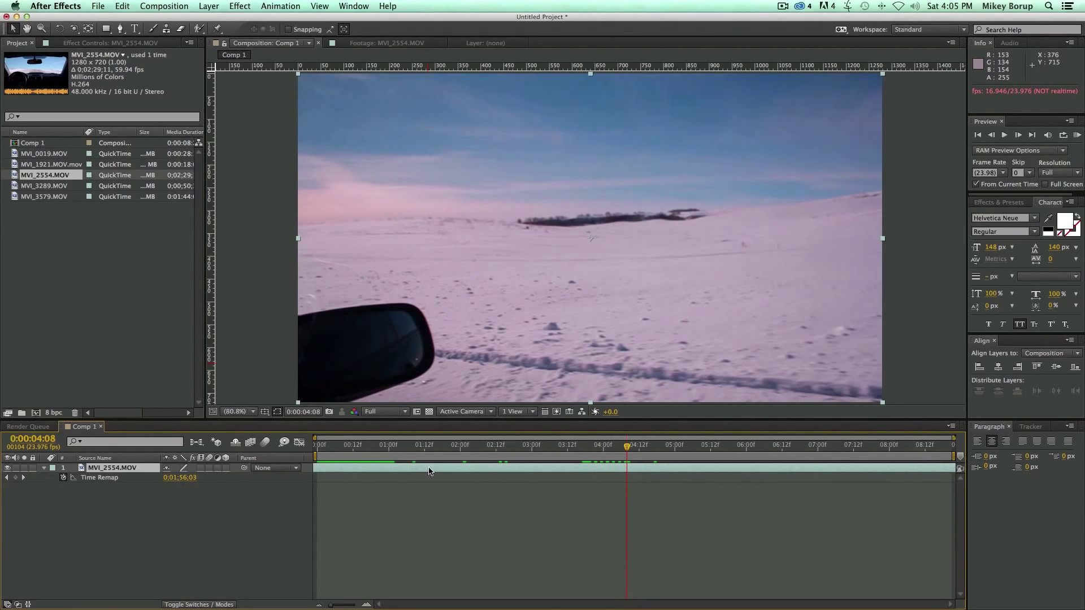
pyautogui.moveTo(546, 452); pyautogui.dragTo(606, 449)
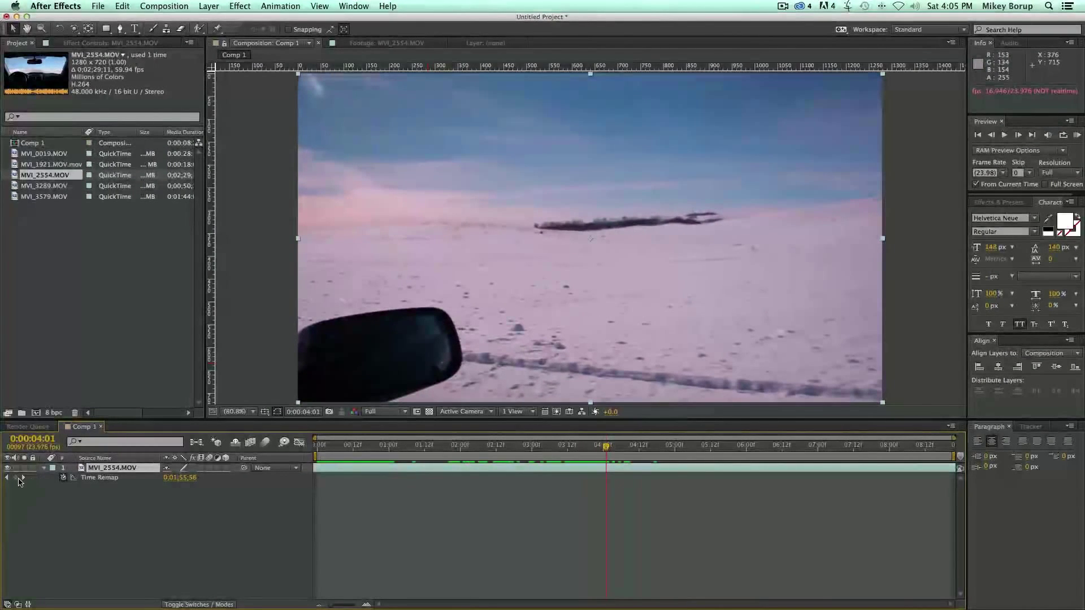
pyautogui.click(16, 477)
# Step: Add Time Remap keyframes at 0:00:00:00 and 0:00:04:12, and check the short section after 0:00:04:01
pyautogui.moveTo(608, 448)
pyautogui.mouseDown()
pyautogui.moveTo(358, 450)
pyautogui.moveTo(599, 454)
pyautogui.mouseUp()
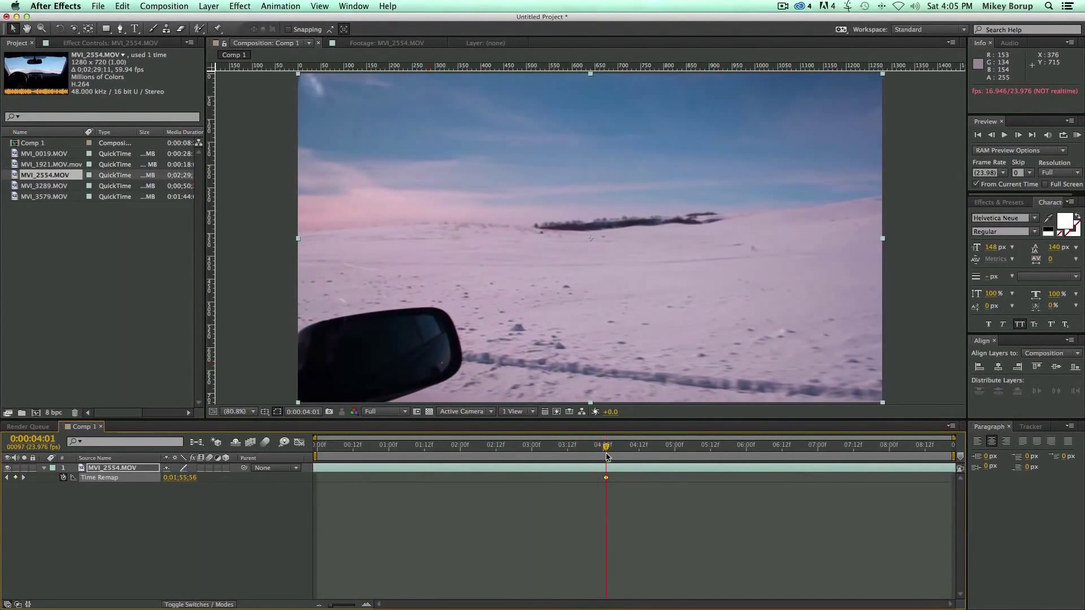
pyautogui.press('Home')
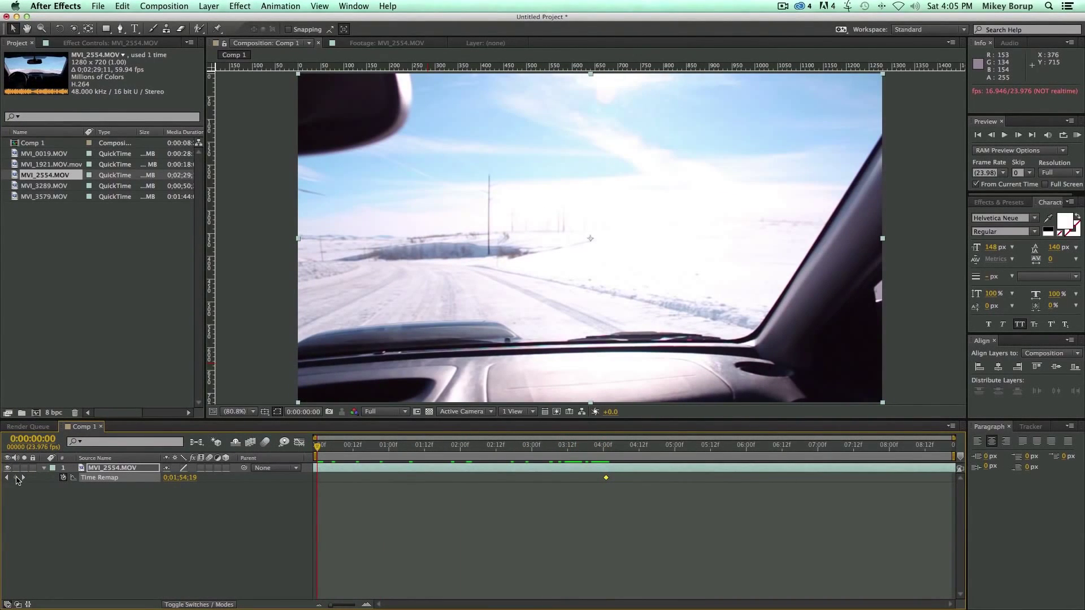
pyautogui.moveTo(600, 456); pyautogui.dragTo(632, 468)
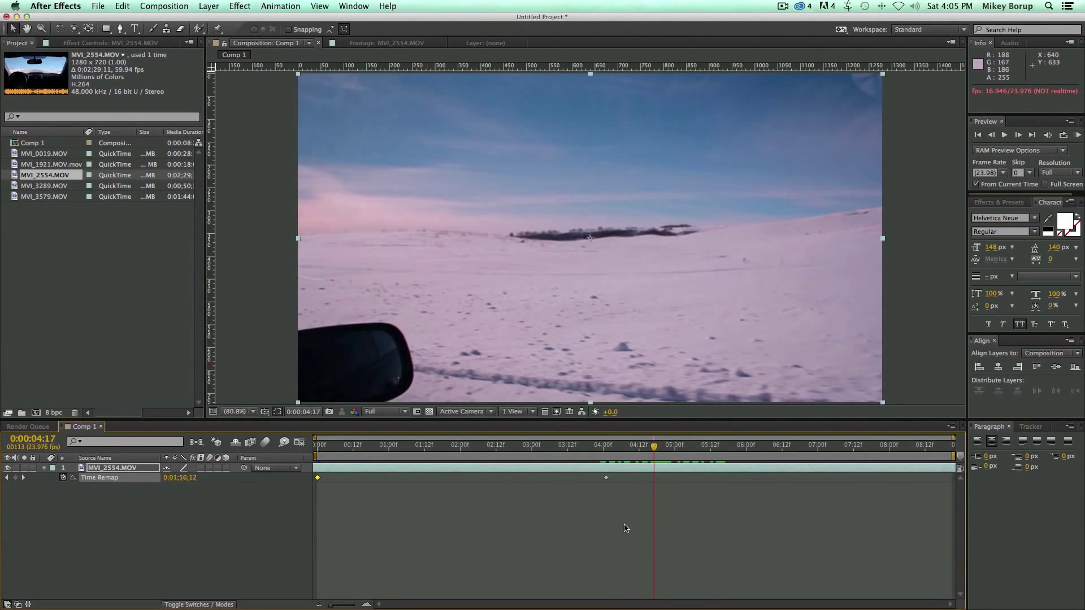
pyautogui.click(639, 450)
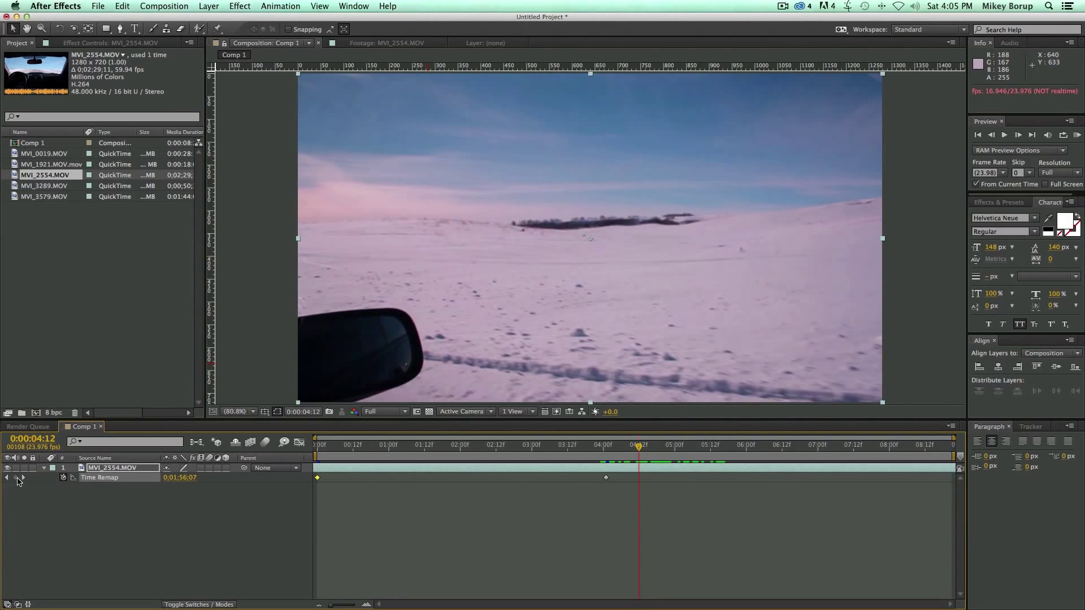
pyautogui.click(601, 450)
pyautogui.moveTo(600, 454); pyautogui.dragTo(606, 453)
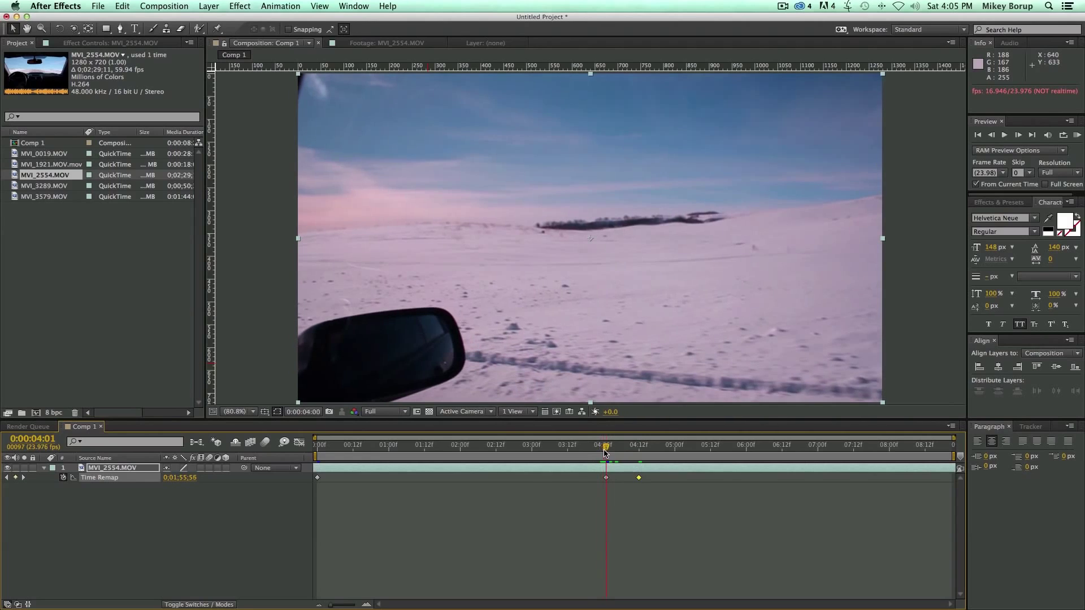
pyautogui.press('k')
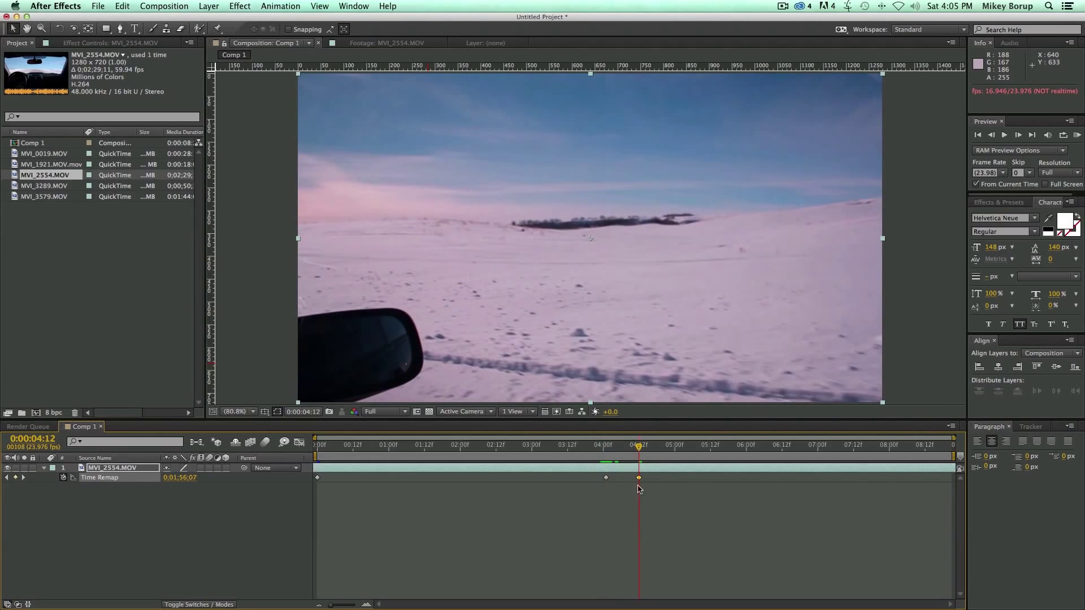
# Step: Move the last Time Remap keyframe to just before 0:00:08:00, preview the slowed section, and return the playhead to 0:00:04:01
pyautogui.moveTo(640, 481); pyautogui.dragTo(886, 480)
pyautogui.moveTo(629, 453); pyautogui.dragTo(589, 453)
pyautogui.press('space')
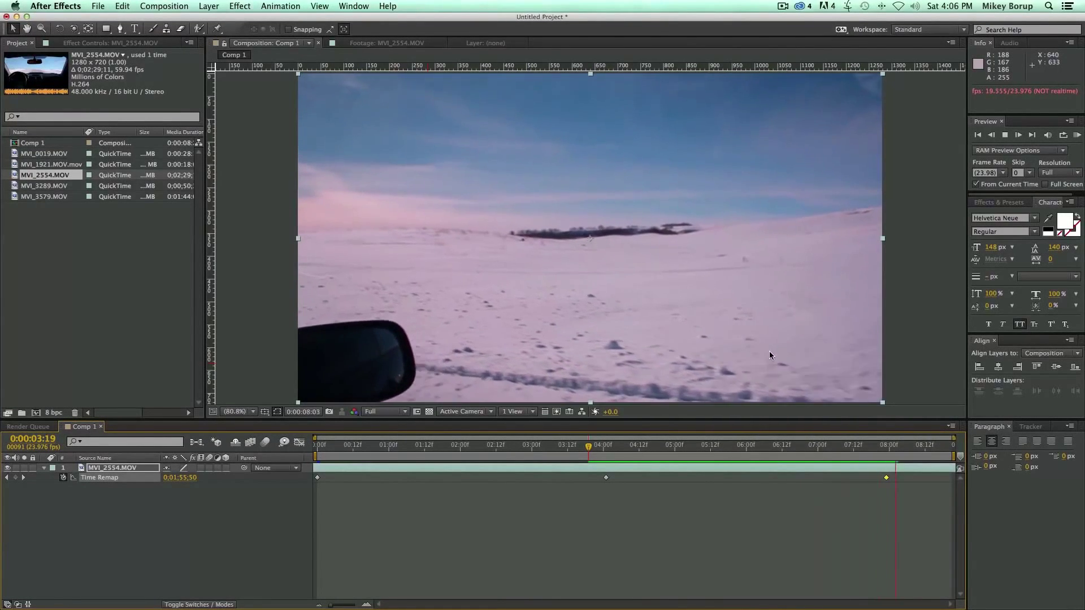
pyautogui.click(844, 452)
pyautogui.click(606, 449)
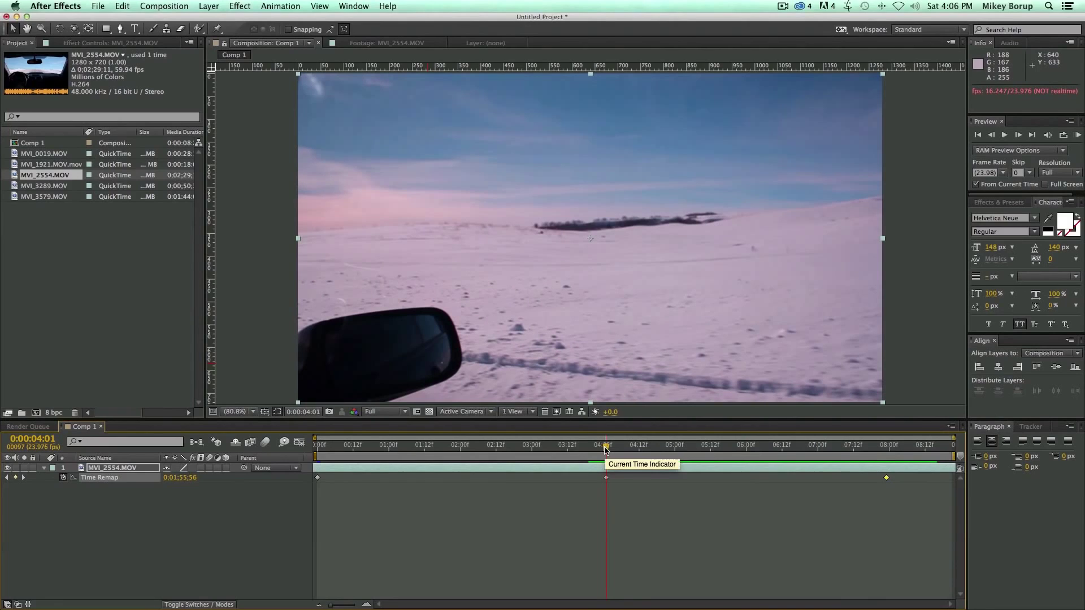
# Step: Step frame by frame through the slowed section after 0:00:04:01 to inspect its motion, and return the playhead to 0:00:04:01
pyautogui.press('pagedown')
pyautogui.press('pagedown')
pyautogui.press('pagedown')
pyautogui.press('pagedown')
pyautogui.press('pagedown')
pyautogui.press('pagedown')
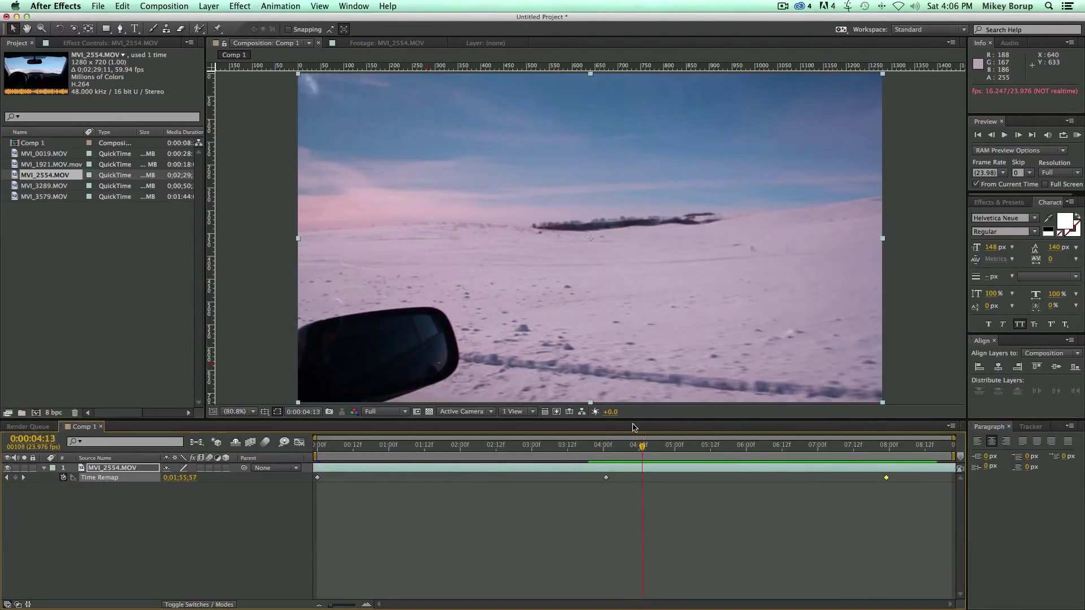
pyautogui.press('pagedown')
pyautogui.press('pagedown')
pyautogui.press('pagedown')
pyautogui.press('pagedown')
pyautogui.press('pagedown')
pyautogui.press('pagedown')
pyautogui.press('pagedown')
pyautogui.press('pagedown')
pyautogui.press('pagedown')
pyautogui.press('pagedown')
pyautogui.press('pagedown')
pyautogui.press('pagedown')
pyautogui.press('pagedown')
pyautogui.press('pagedown')
pyautogui.press('pagedown')
pyautogui.press('pagedown')
pyautogui.moveTo(690, 447)
pyautogui.mouseDown()
pyautogui.moveTo(604, 456)
pyautogui.moveTo(604, 447)
pyautogui.mouseUp()
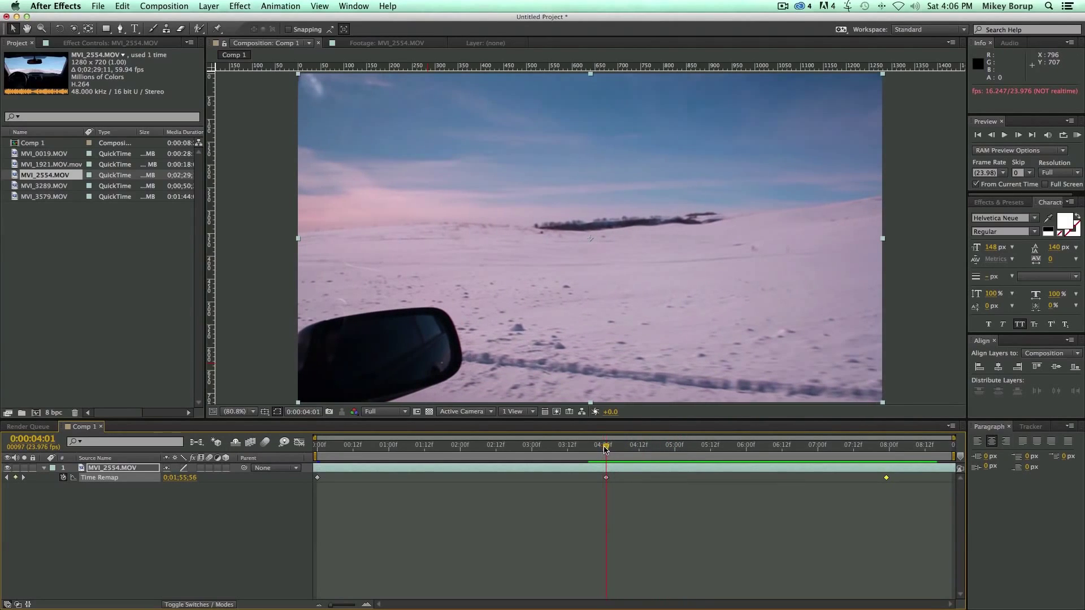
# Step: Set the MVI_2554.MOV layer's frame blending to Frame Mix, enable frame blending for the composition, and preview the slowed section
pyautogui.click(113, 468)
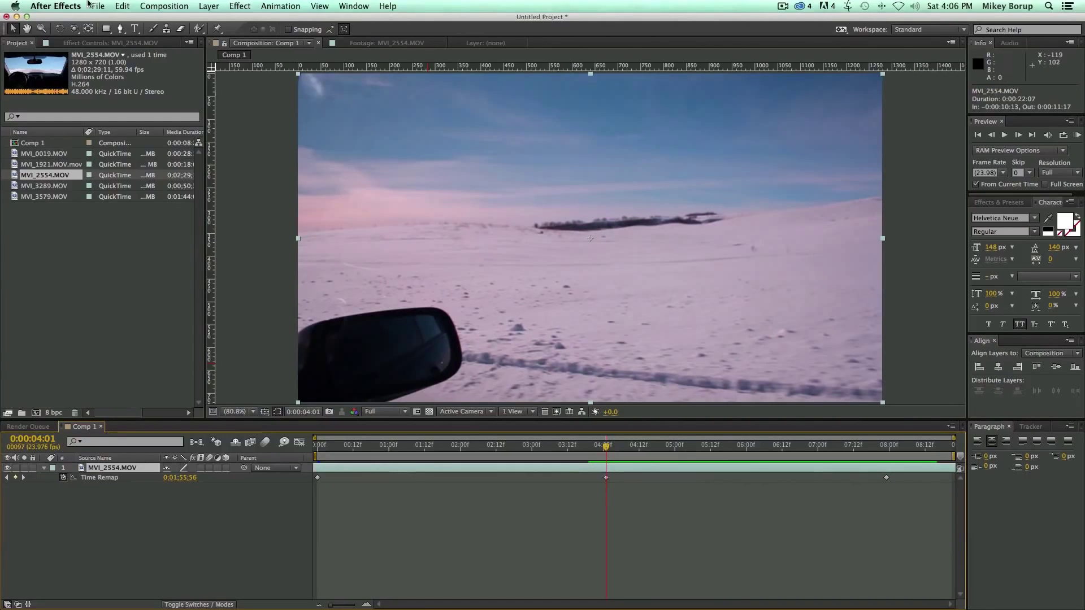
pyautogui.click(208, 7)
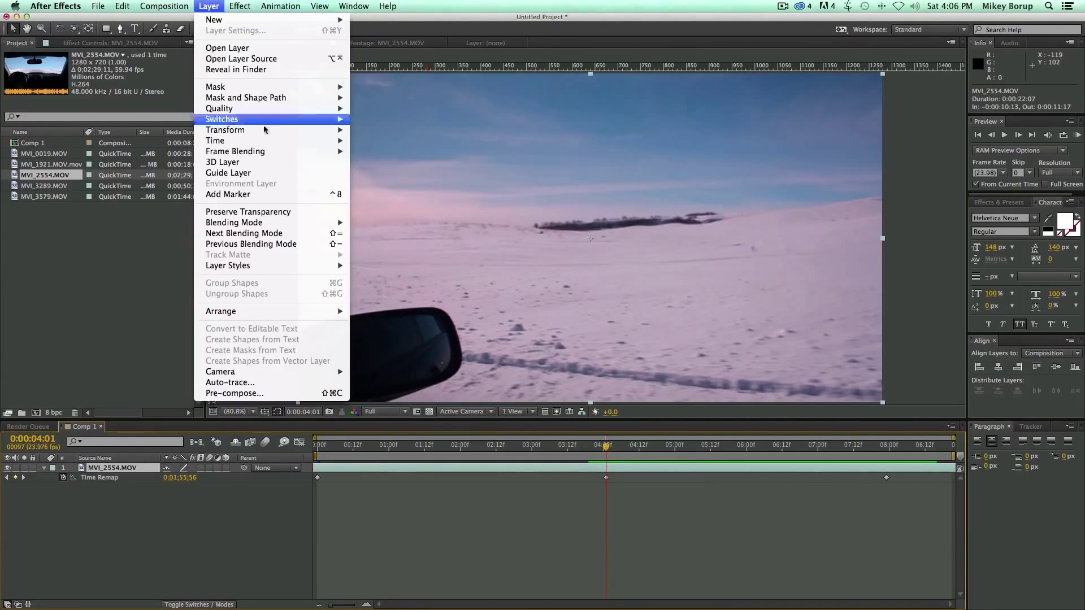
pyautogui.moveTo(265, 153)
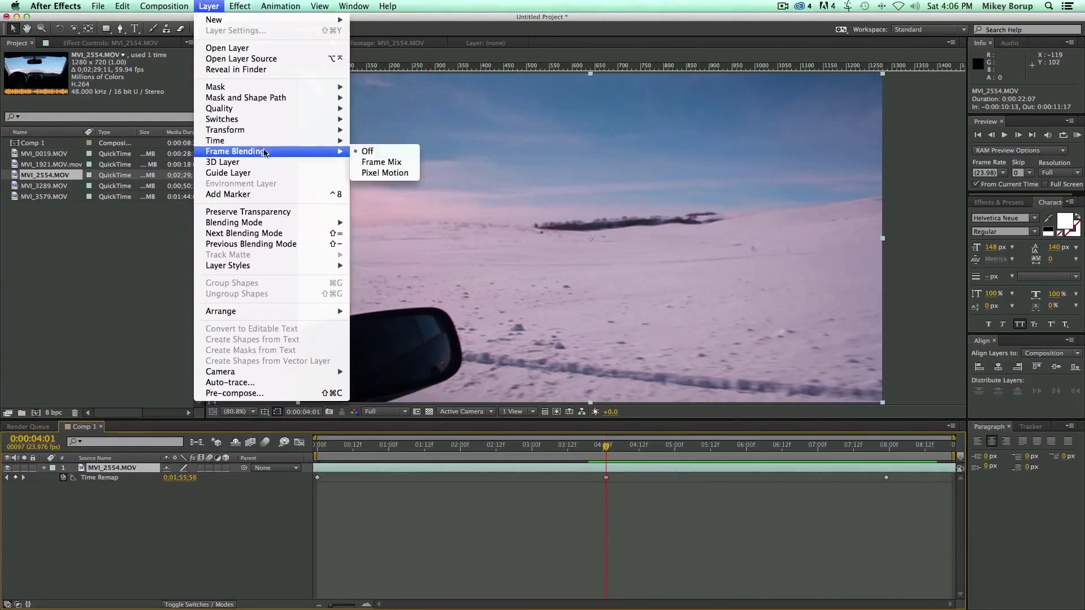
pyautogui.click(383, 163)
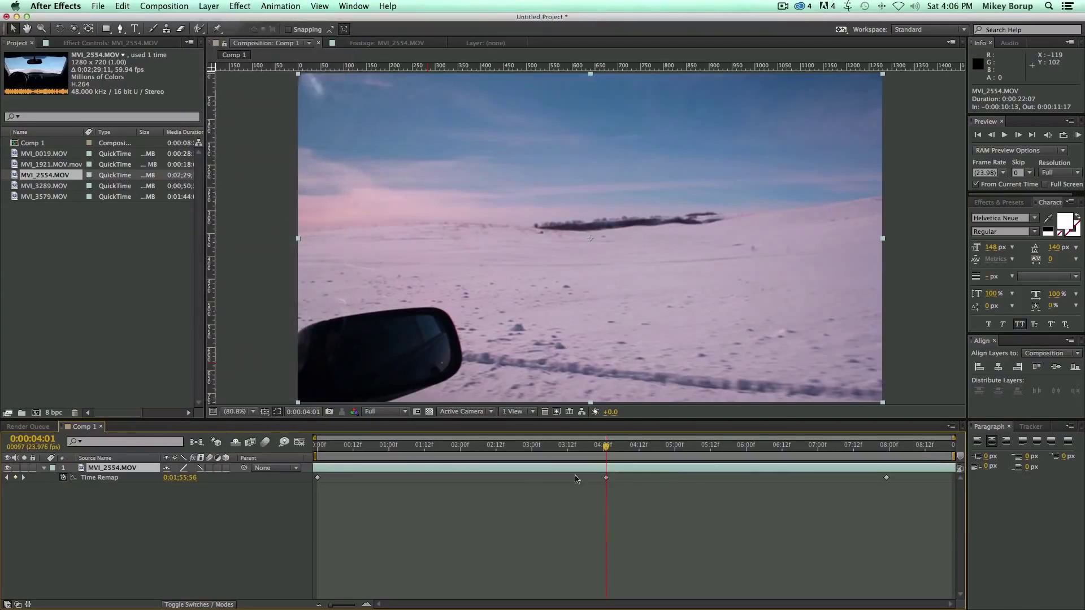
pyautogui.click(251, 443)
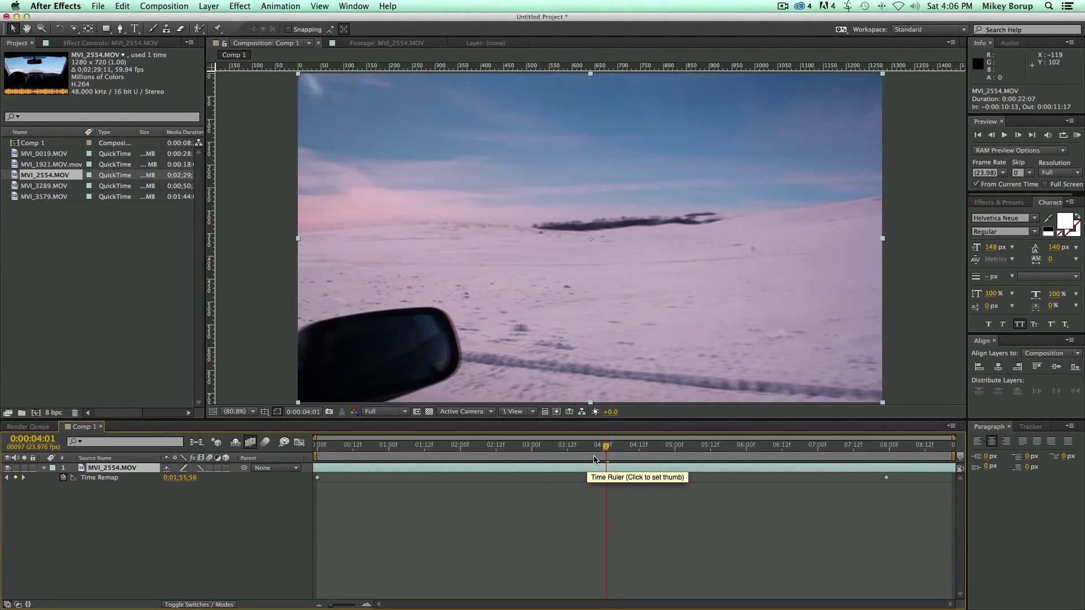
pyautogui.press('space')
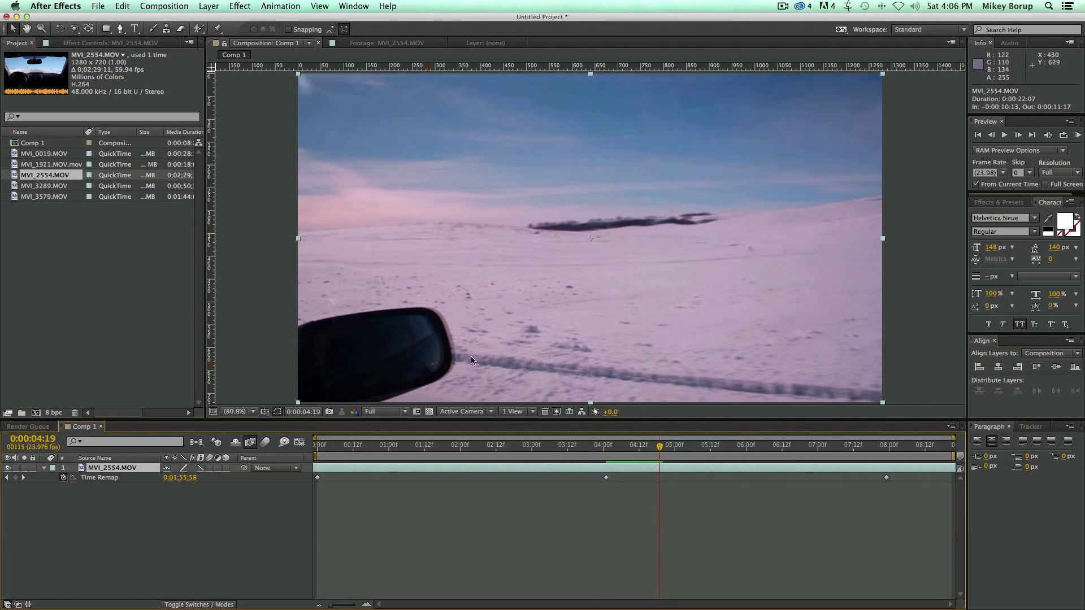
# Step: Switch the MVI_2554.MOV layer's frame blending to Pixel Motion and preview the slowed section from around 0:00:04:00
pyautogui.moveTo(637, 448); pyautogui.dragTo(603, 451)
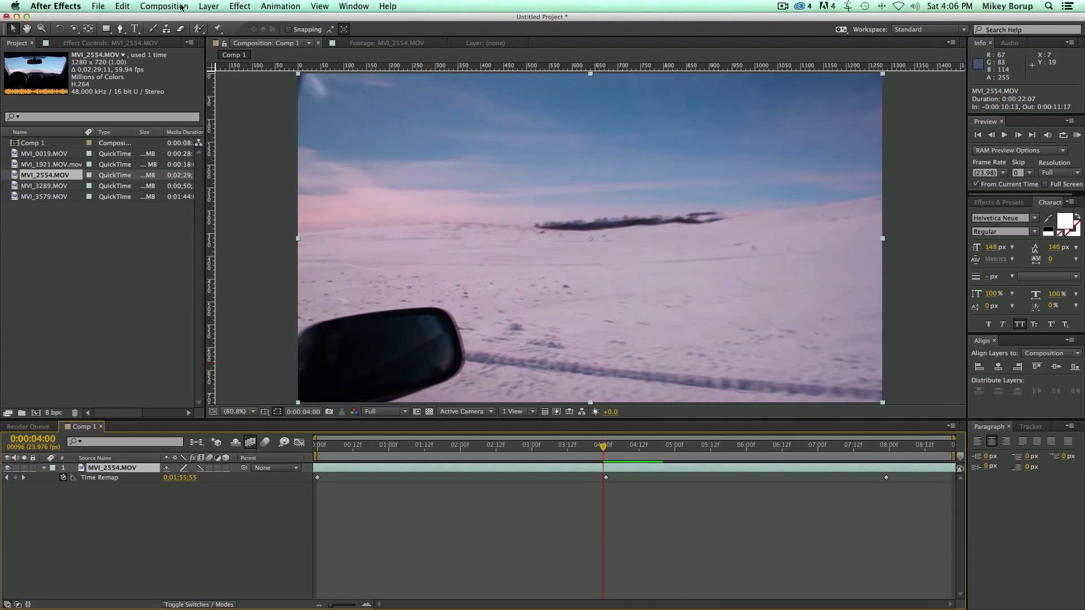
pyautogui.click(202, 7)
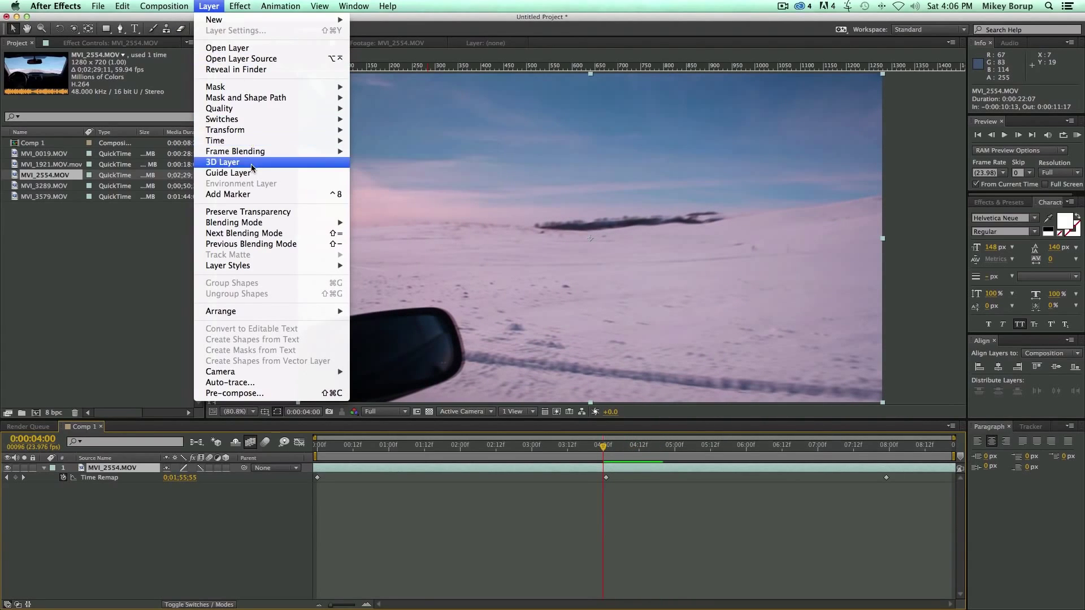
pyautogui.moveTo(254, 154)
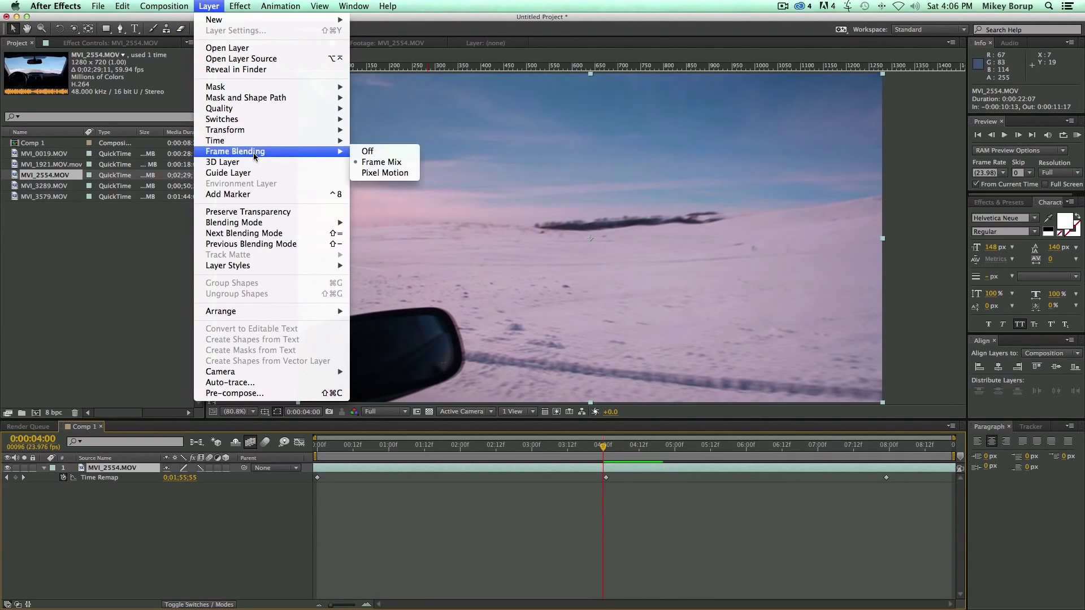
pyautogui.click(397, 173)
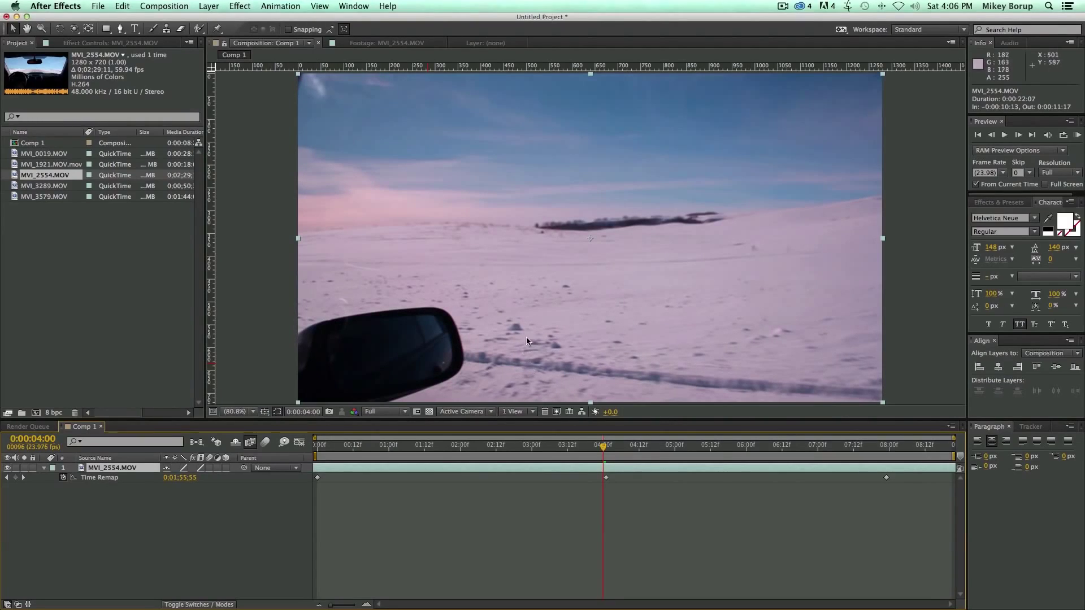
pyautogui.press('space')
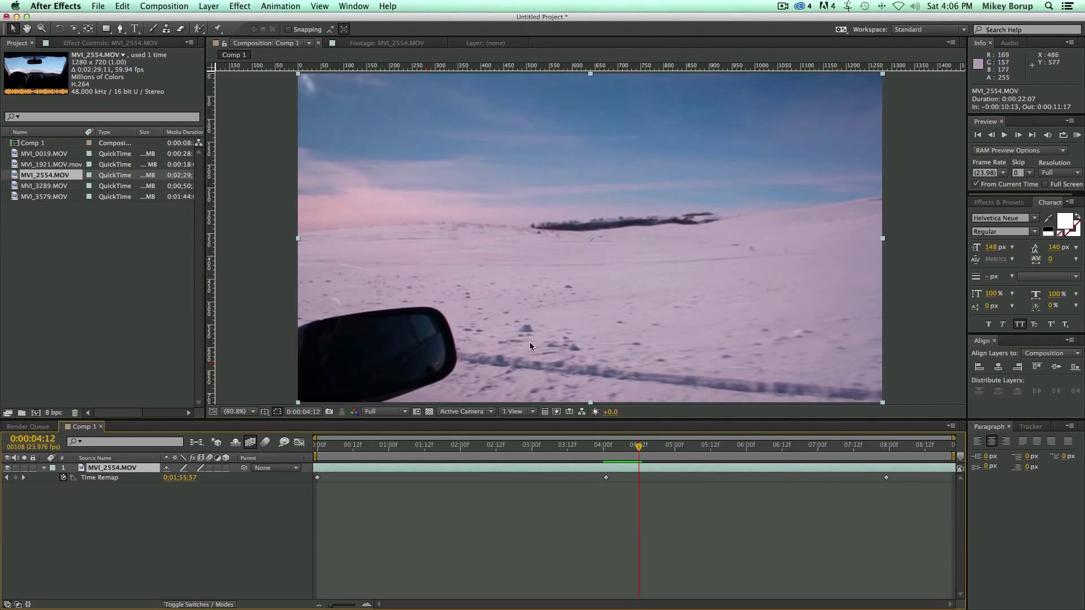
pyautogui.click(600, 445)
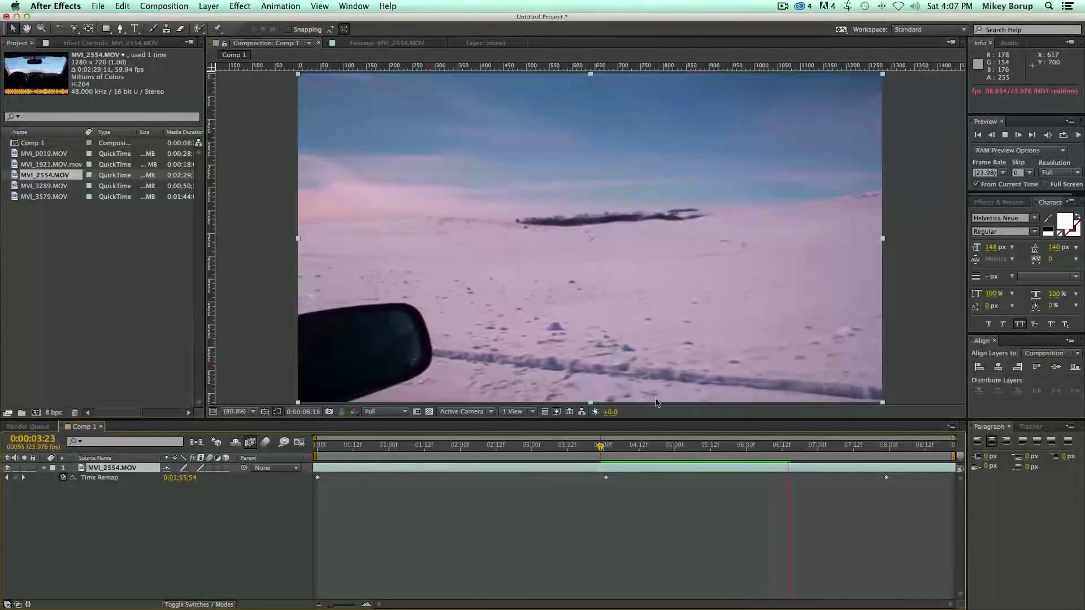
pyautogui.moveTo(747, 445); pyautogui.dragTo(621, 448)
pyautogui.press('space')
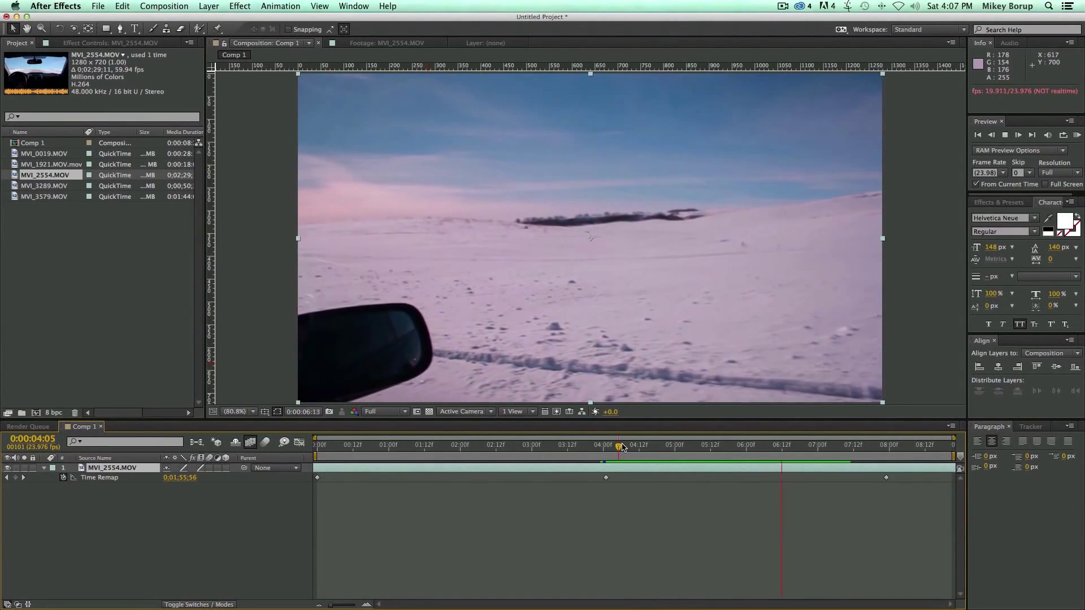
# Step: Move the last Time Remap keyframe to about 0:00:06:11 and the first to 0:00:02:09, previewing the retimed clip
pyautogui.click(885, 478)
pyautogui.moveTo(884, 478); pyautogui.dragTo(779, 478)
pyautogui.moveTo(664, 448); pyautogui.dragTo(603, 448)
pyautogui.moveTo(317, 478); pyautogui.dragTo(472, 452)
pyautogui.click(498, 449)
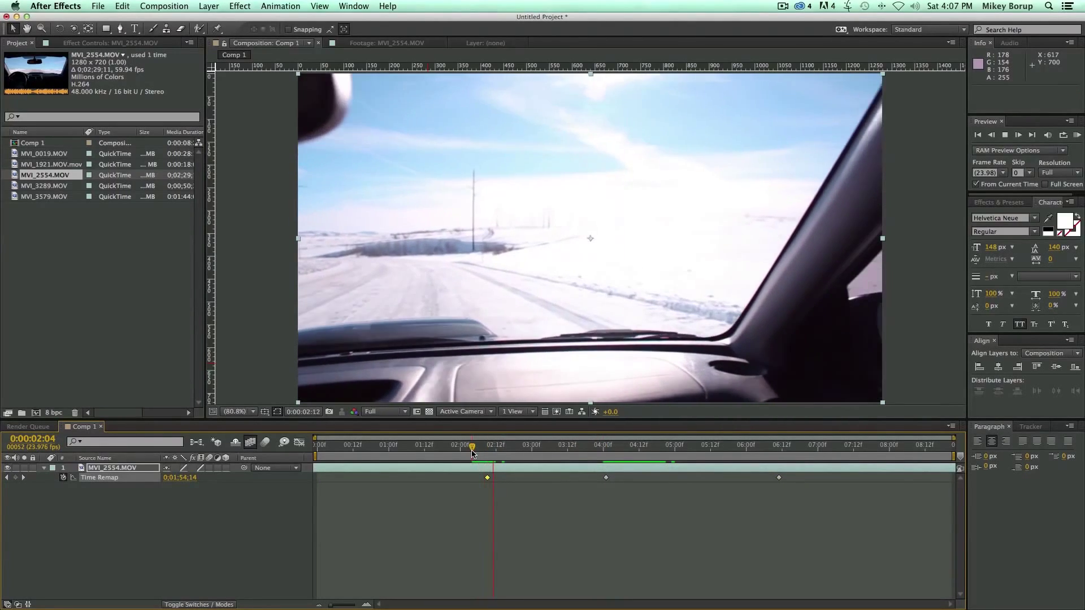
pyautogui.press('space')
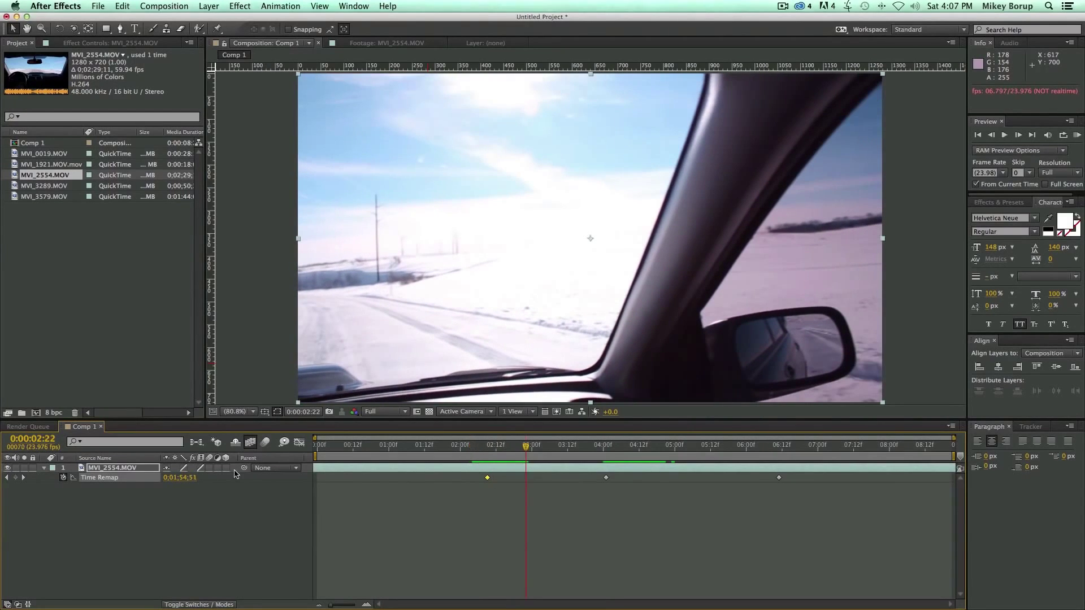
# Step: Place the playhead at 0:00:02:09 and apply Easy Ease to all three Time Remap keyframes
pyautogui.moveTo(500, 447); pyautogui.dragTo(487, 449)
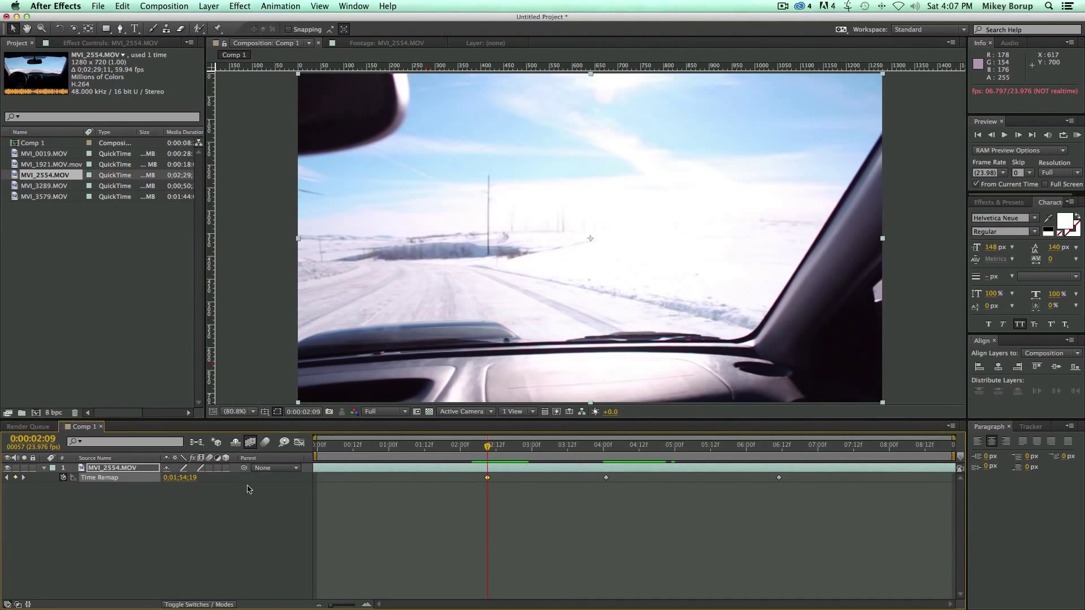
pyautogui.moveTo(839, 497); pyautogui.dragTo(476, 481)
pyautogui.rightClick(487, 479)
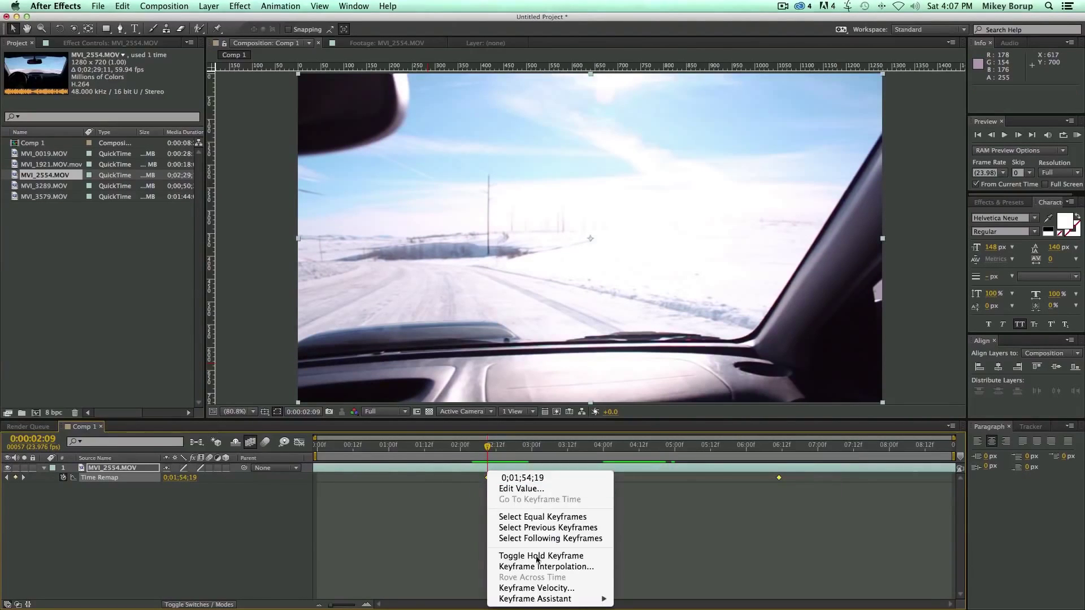
pyautogui.moveTo(548, 599)
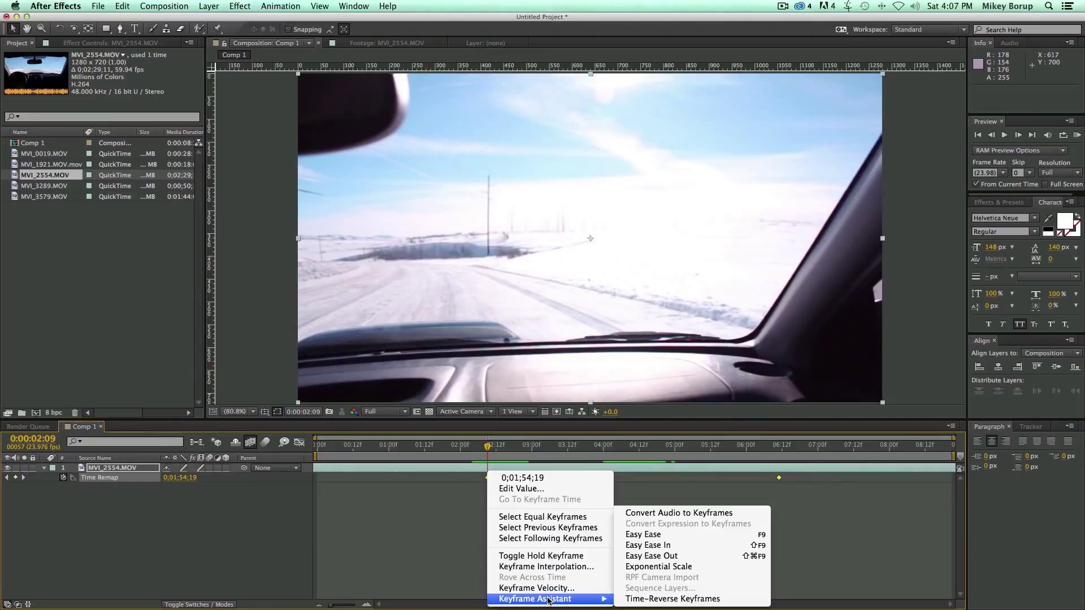
pyautogui.click(657, 541)
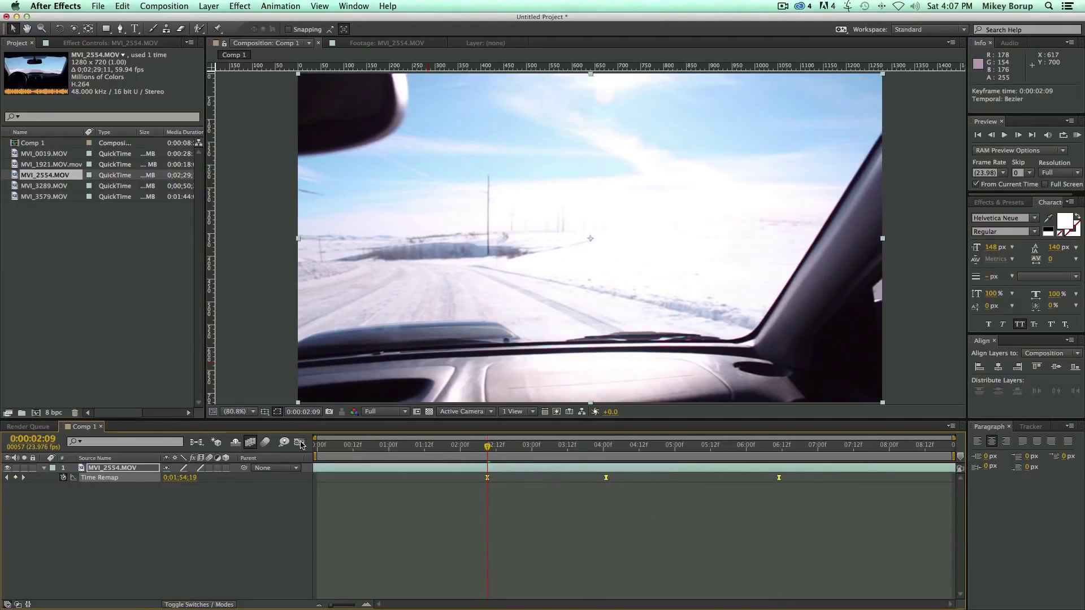
# Step: Steepen the Time Remap curve before the middle keyframe in the Graph Editor by lengthening the first keyframe's outgoing handle and shortening the middle's incoming handle, previewing the result
pyautogui.click(300, 442)
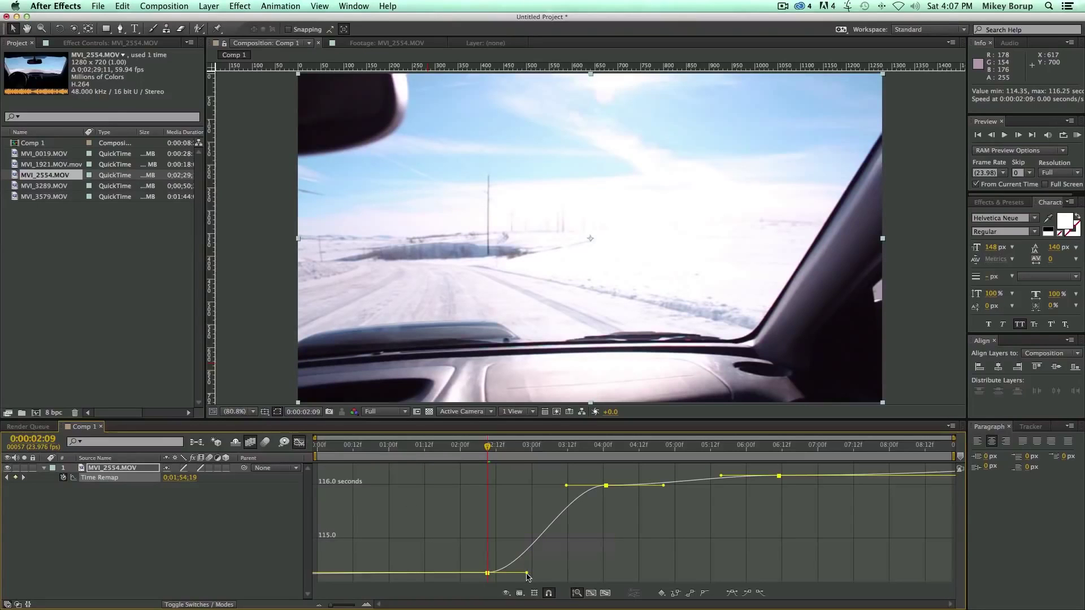
pyautogui.moveTo(527, 573); pyautogui.dragTo(627, 575)
pyautogui.press('super+z')
pyautogui.moveTo(566, 489)
pyautogui.mouseDown()
pyautogui.moveTo(591, 508)
pyautogui.moveTo(578, 493)
pyautogui.mouseUp()
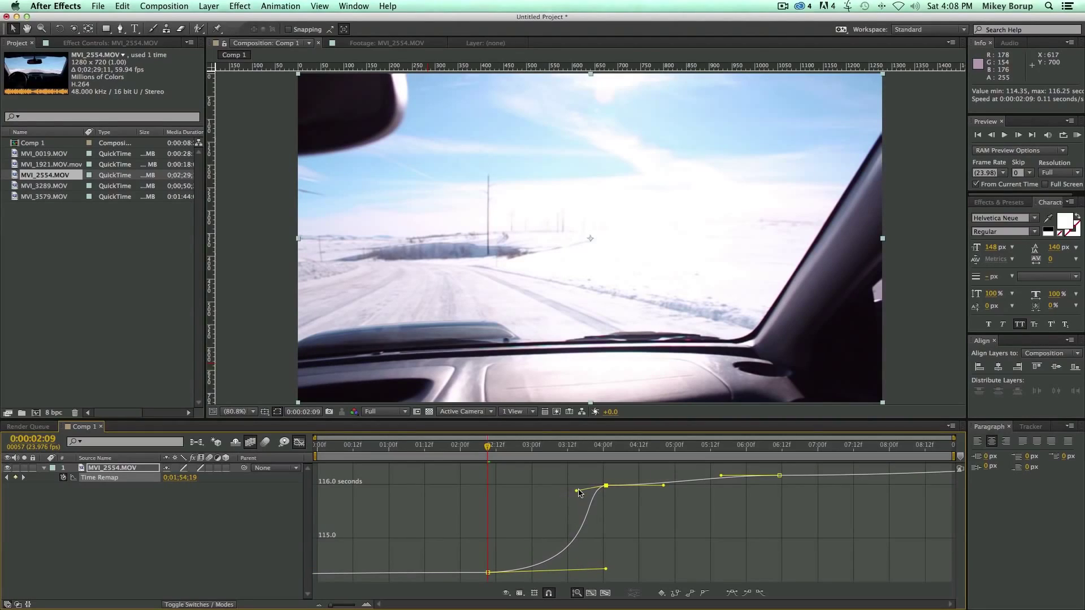
pyautogui.press('space')
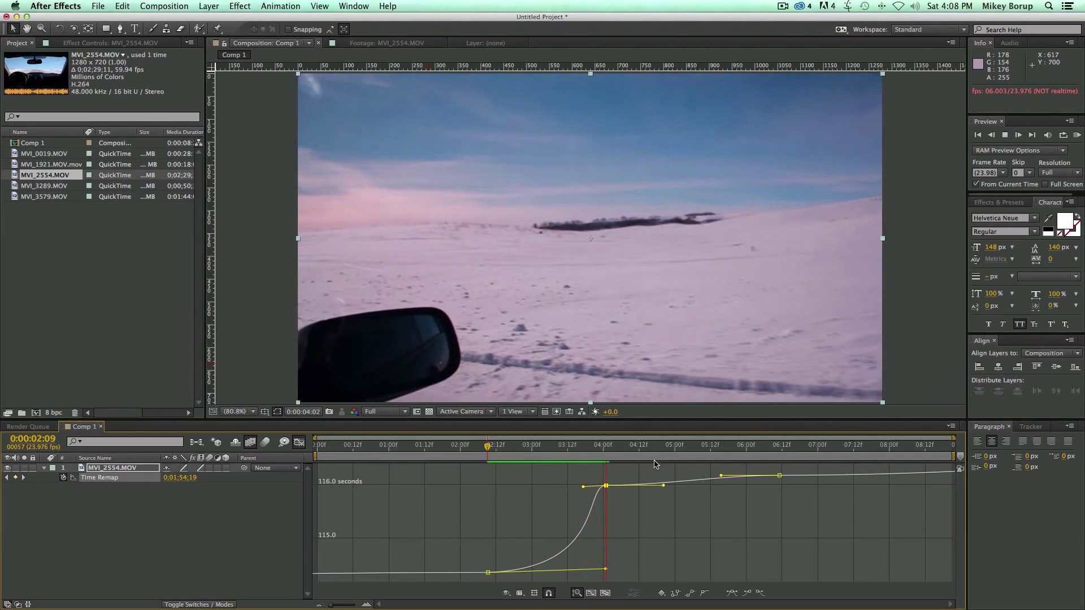
# Step: Angle the middle Time Remap keyframe's handles into a gradual slowdown and raise the last keyframe to about 116.27 seconds
pyautogui.moveTo(663, 485); pyautogui.dragTo(594, 449)
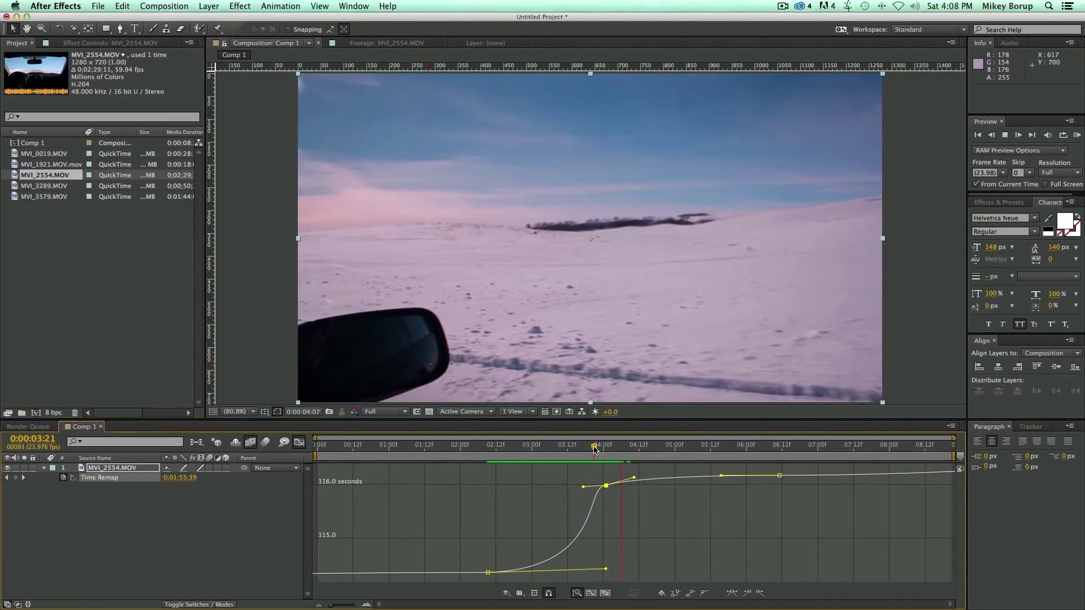
pyautogui.click(584, 489)
pyautogui.moveTo(583, 485)
pyautogui.mouseDown()
pyautogui.moveTo(587, 502)
pyautogui.moveTo(574, 506)
pyautogui.mouseUp()
pyautogui.moveTo(634, 478); pyautogui.dragTo(665, 474)
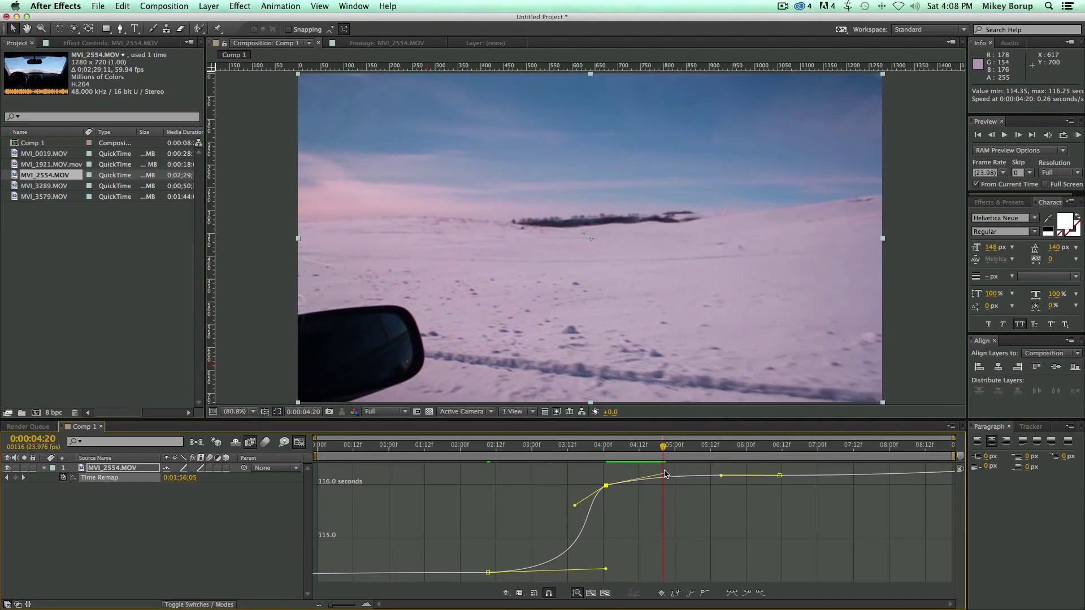
pyautogui.moveTo(780, 476); pyautogui.dragTo(780, 473)
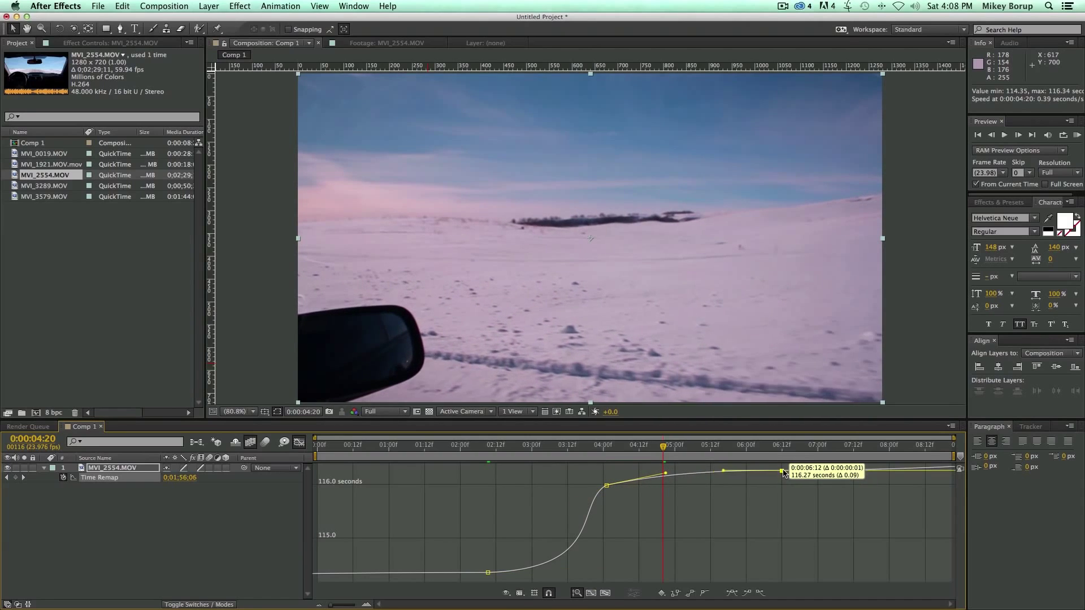
# Step: Preview the eased speed ramp from just before 0:00:02:09 and scrub between 0:00:03:01 and 0:00:03:16 to examine the blended frames
pyautogui.moveTo(599, 449); pyautogui.dragTo(479, 456)
pyautogui.press('KP_0')
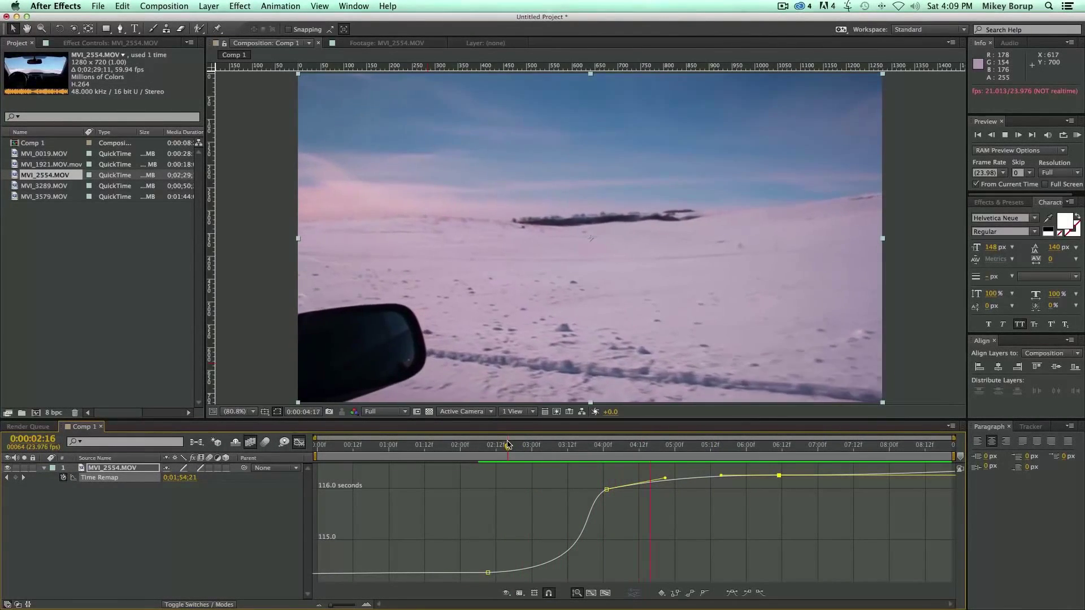
pyautogui.press('space')
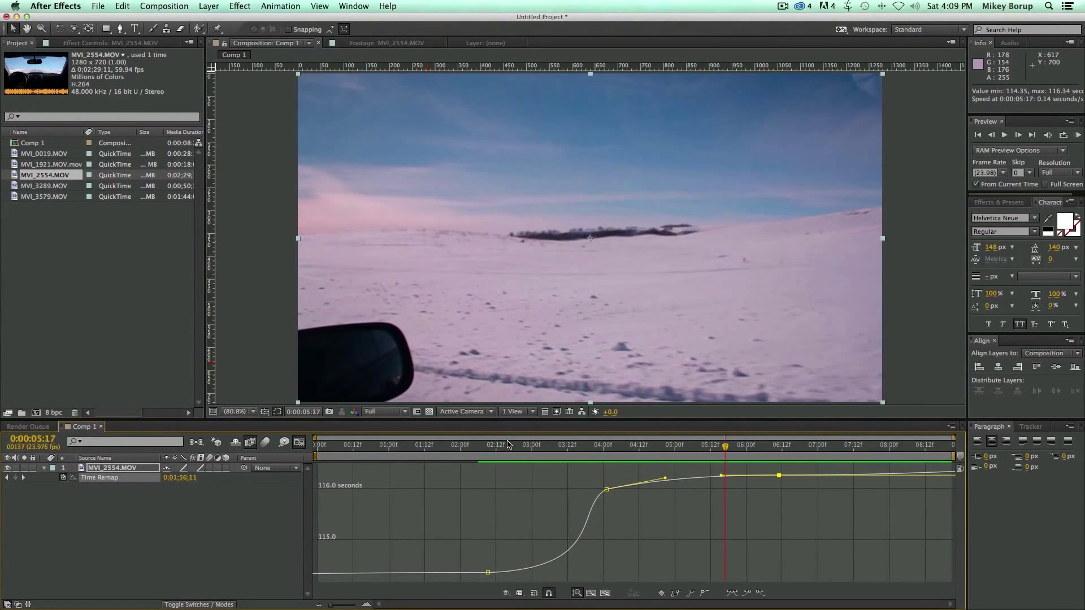
pyautogui.click(473, 446)
pyautogui.press('space')
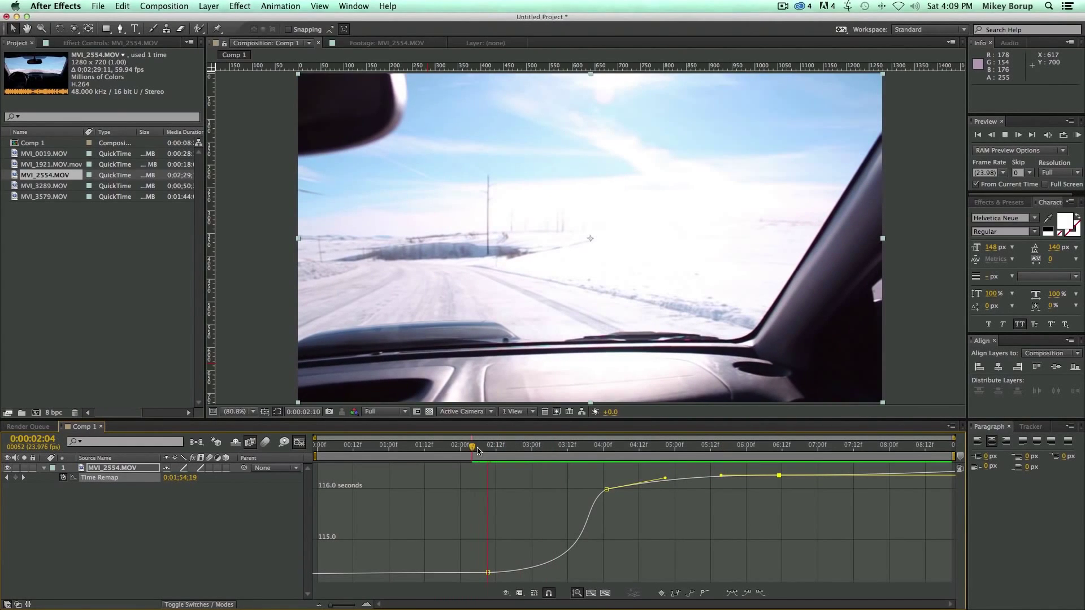
pyautogui.press('space')
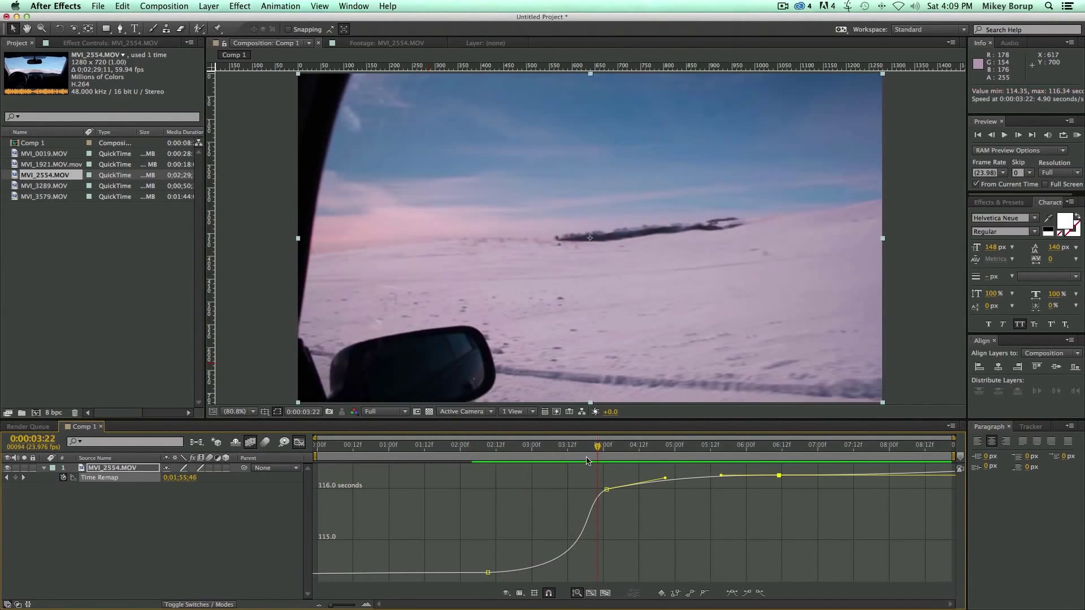
pyautogui.moveTo(600, 449); pyautogui.dragTo(536, 451)
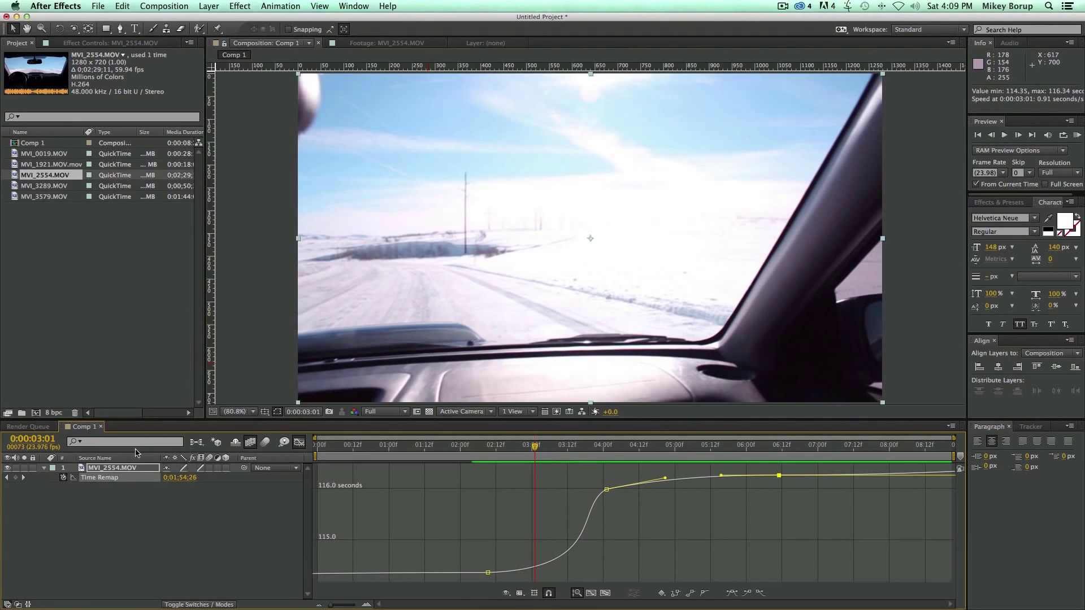
pyautogui.moveTo(569, 451)
pyautogui.mouseDown()
pyautogui.moveTo(601, 450)
pyautogui.moveTo(570, 450)
pyautogui.moveTo(580, 450)
pyautogui.mouseUp()
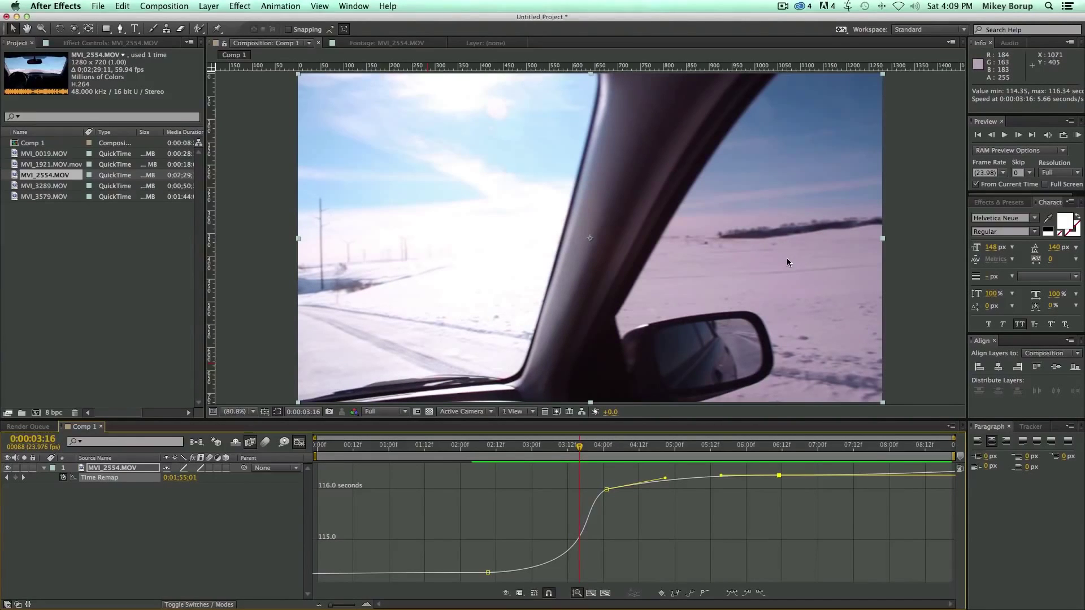
# Step: Close the Graph Editor and duplicate the MVI_2554.MOV layer
pyautogui.click(299, 442)
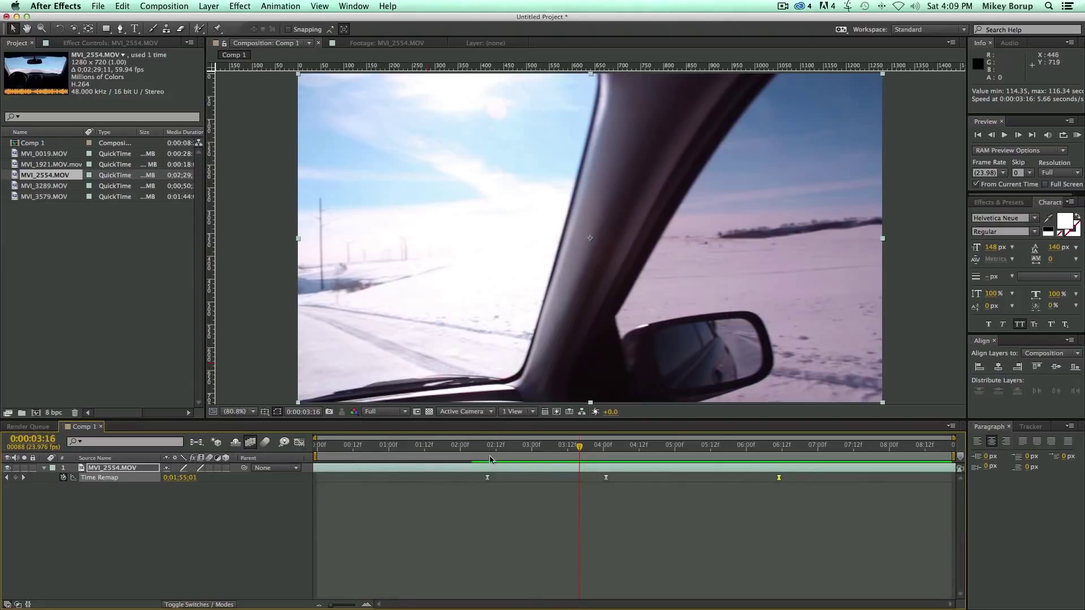
pyautogui.press('super+d')
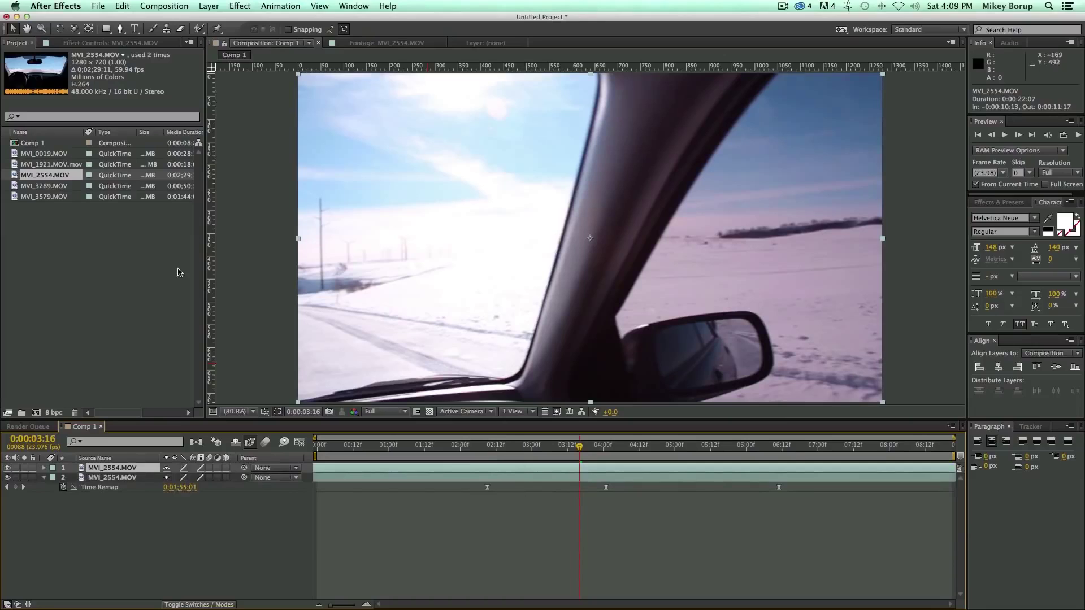
# Step: Draw a closed six-point Pen mask on the top MVI_2554.MOV layer, along the windshield pillar and around the side-window area beyond the frame
pyautogui.click(119, 29)
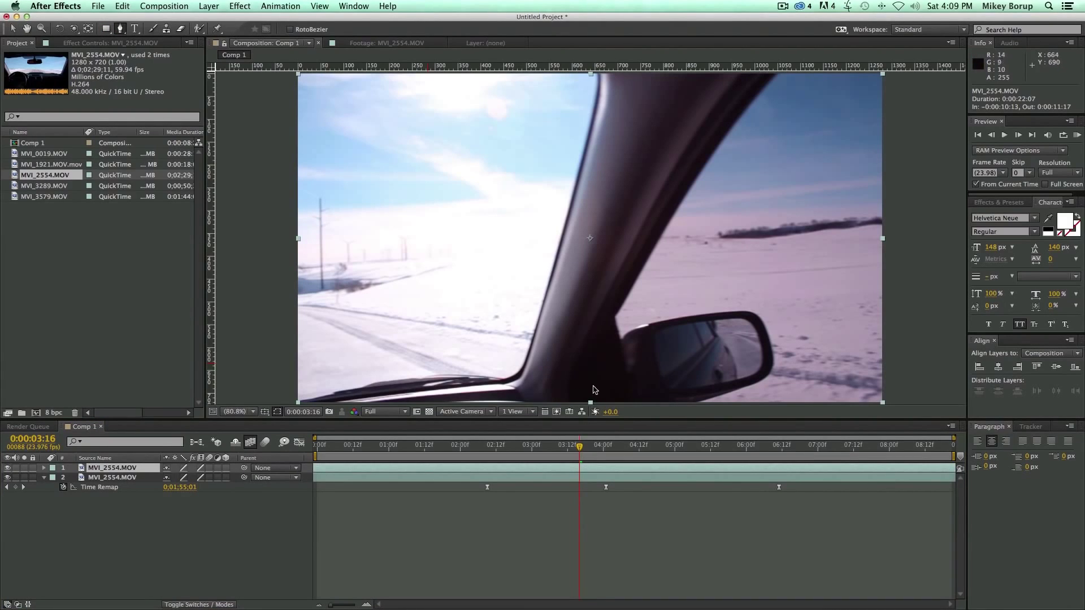
pyautogui.click(563, 397)
pyautogui.click(661, 179)
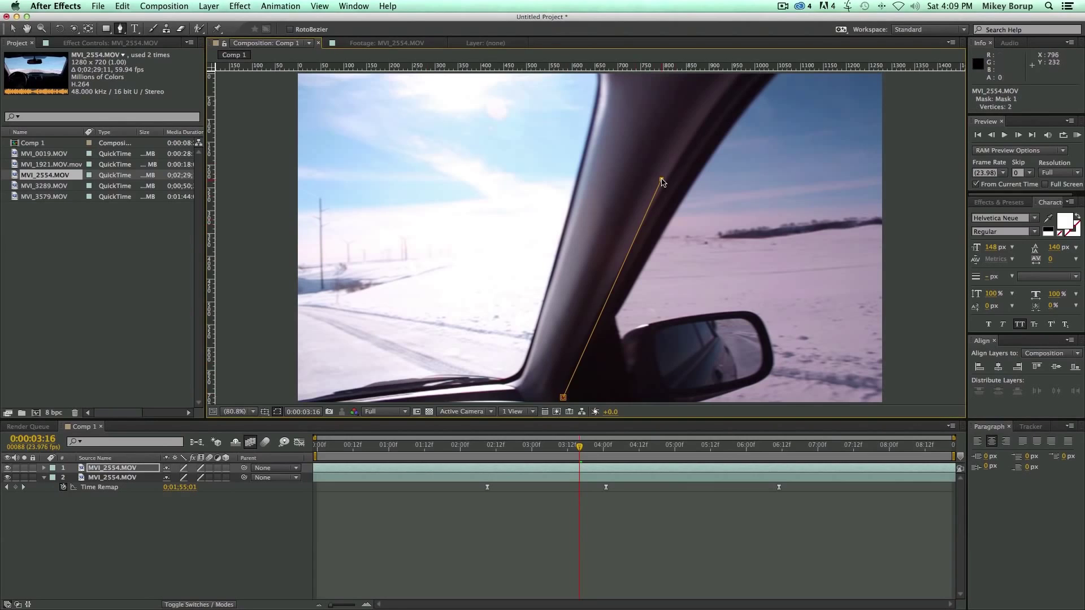
pyautogui.press('h')
pyautogui.moveTo(713, 106); pyautogui.dragTo(690, 165)
pyautogui.click(715, 113)
pyautogui.click(903, 117)
pyautogui.moveTo(899, 272); pyautogui.dragTo(804, 130)
pyautogui.click(840, 340)
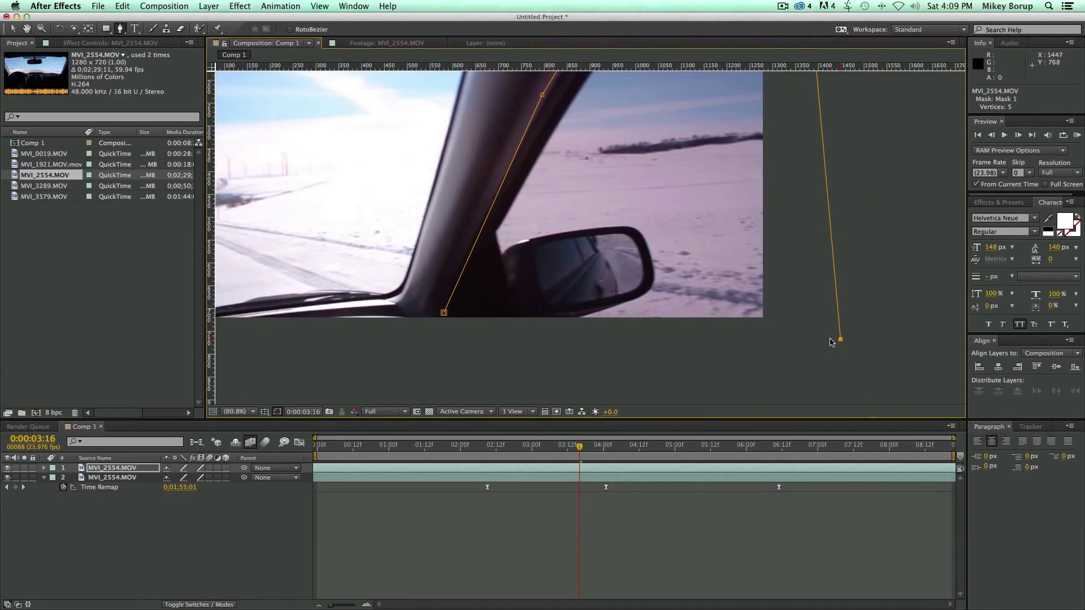
pyautogui.click(447, 333)
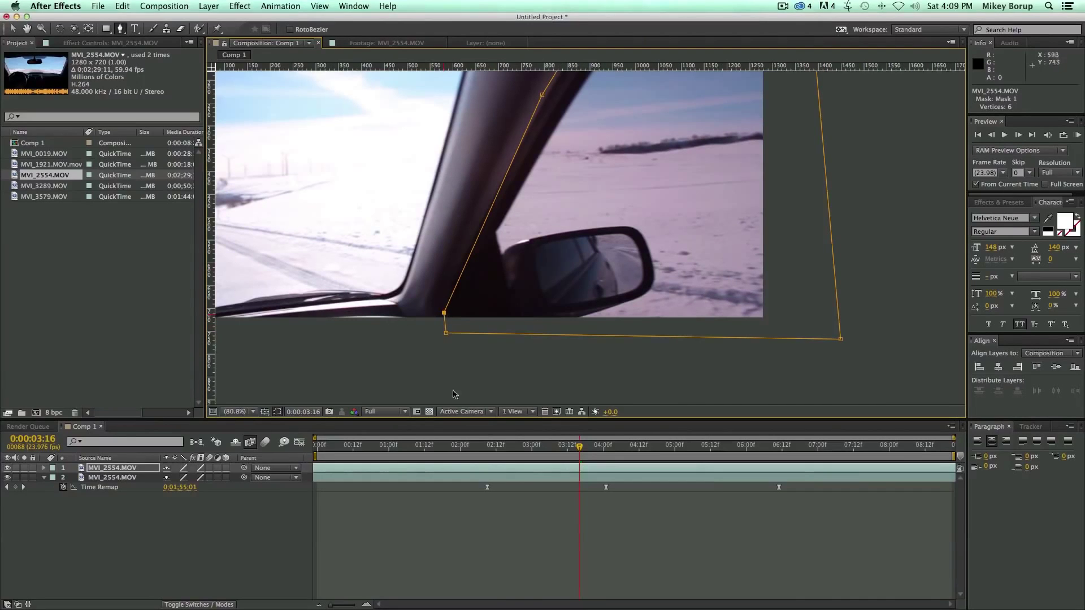
# Step: Reveal Mask 1's properties on the top layer and set a Mask Path keyframe at 0:00:03:16
pyautogui.click(44, 468)
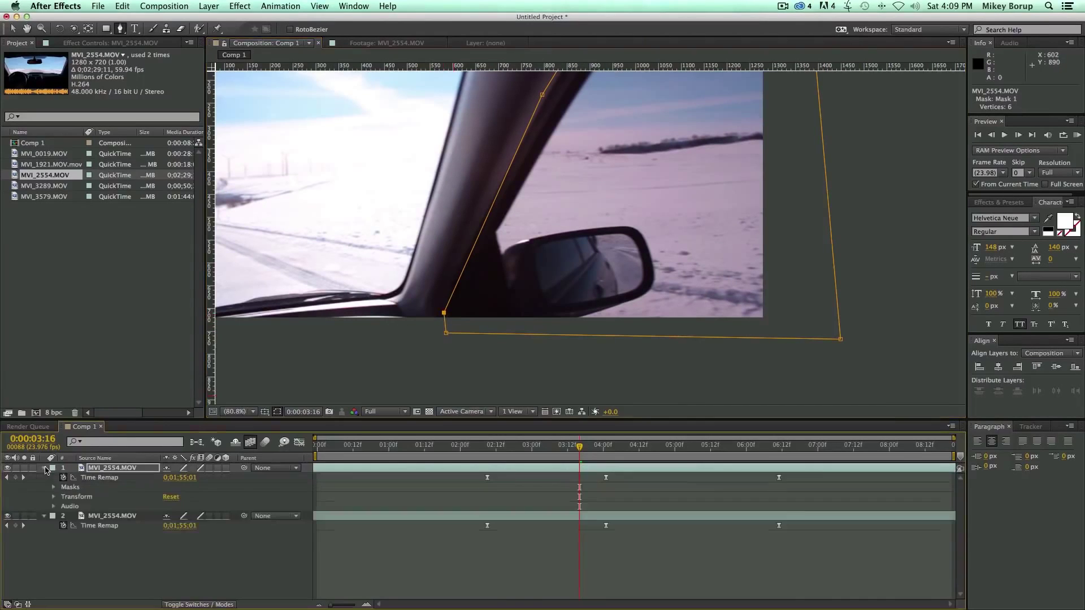
pyautogui.click(54, 487)
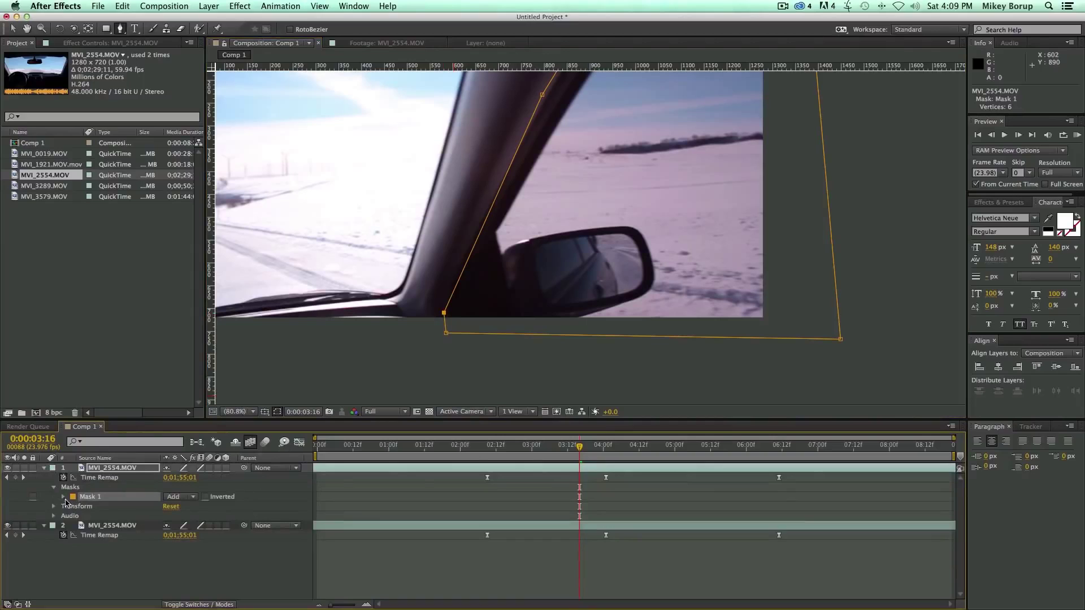
pyautogui.click(63, 497)
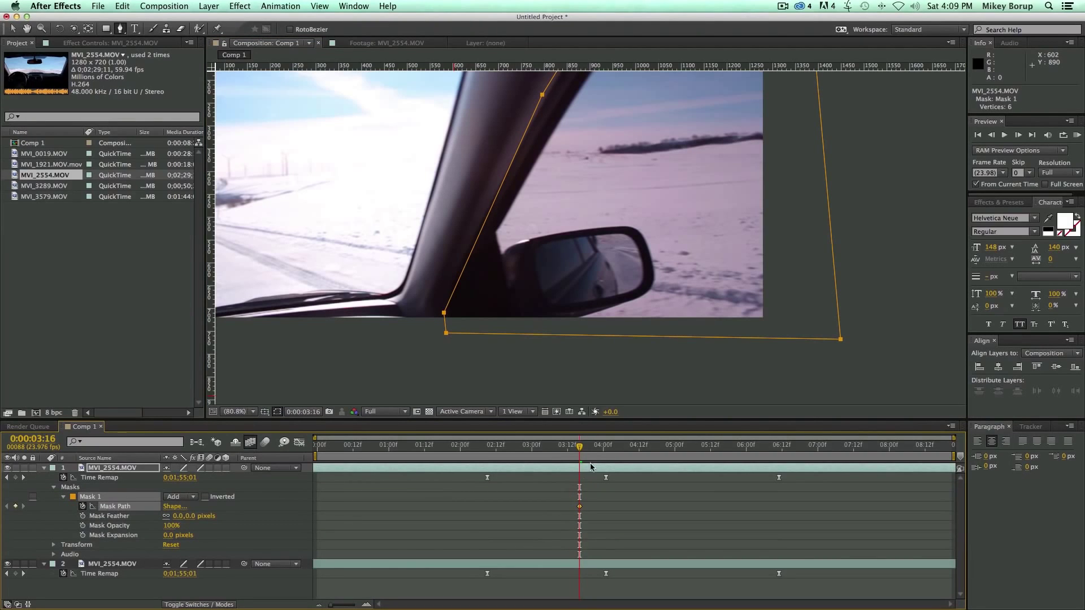
# Step: Shift Mask 1 to follow the windshield pillar at 0:00:03:07 and again at 0:00:02:01, adding Mask Path keyframes
pyautogui.moveTo(579, 450); pyautogui.dragTo(553, 451)
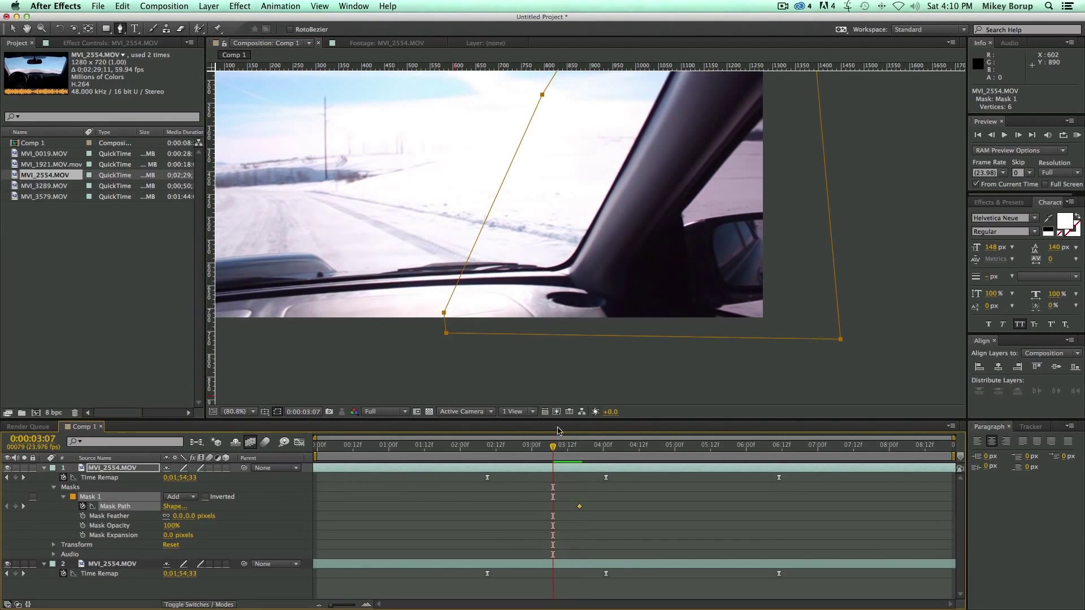
pyautogui.moveTo(550, 109); pyautogui.dragTo(594, 188)
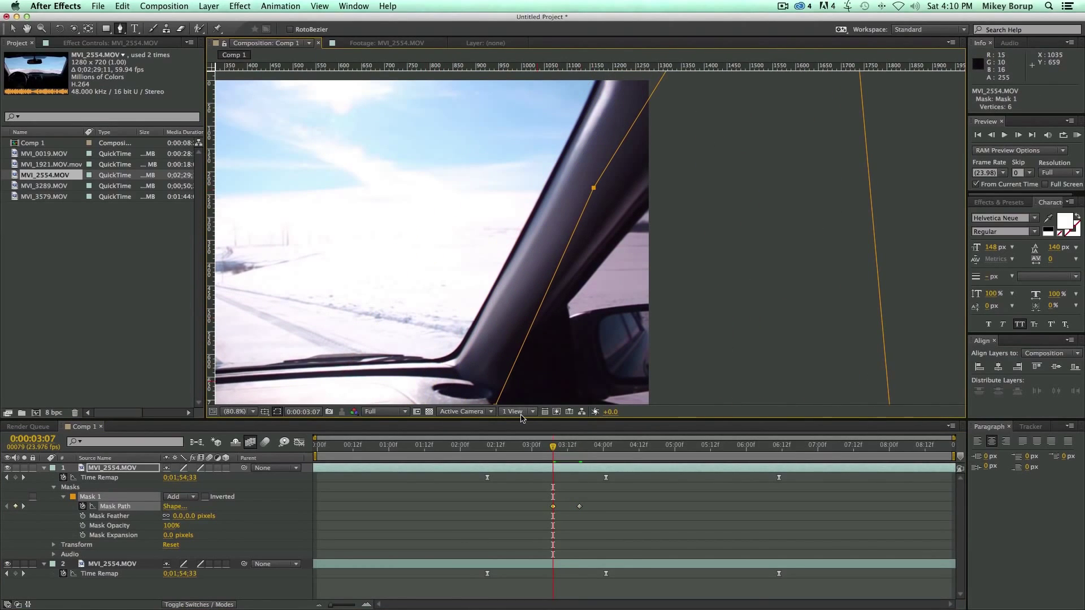
pyautogui.moveTo(553, 450); pyautogui.dragTo(463, 450)
pyautogui.moveTo(587, 191); pyautogui.dragTo(659, 196)
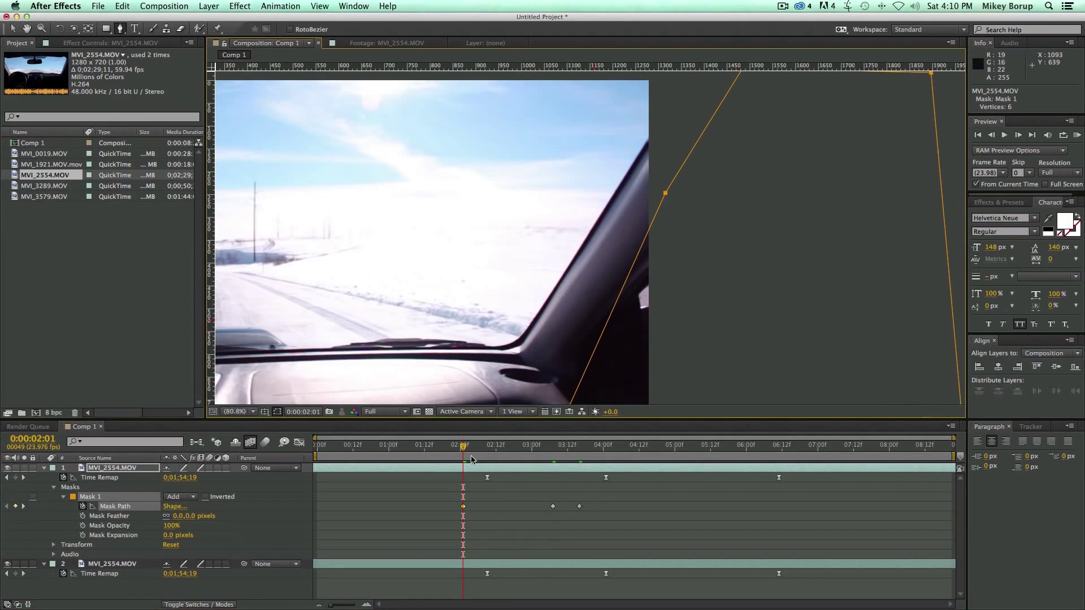
# Step: Realign Mask 1 with the windshield pillar's inner edge at 0:00:03:19
pyautogui.moveTo(463, 447); pyautogui.dragTo(578, 454)
pyautogui.press('pagedown')
pyautogui.press('pagedown')
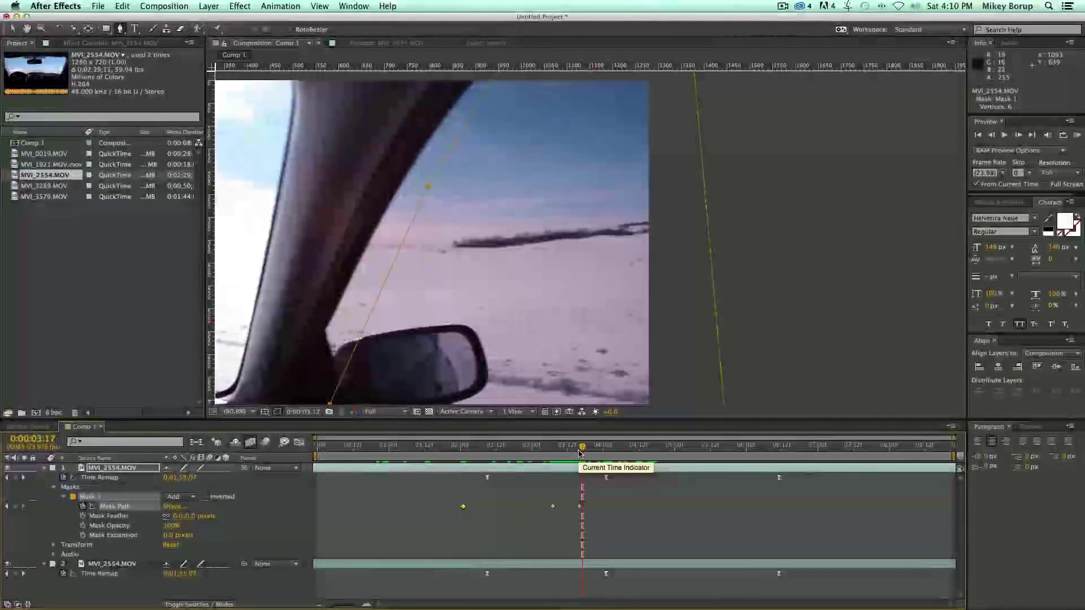
pyautogui.moveTo(497, 241); pyautogui.dragTo(693, 245)
pyautogui.press('pagedown')
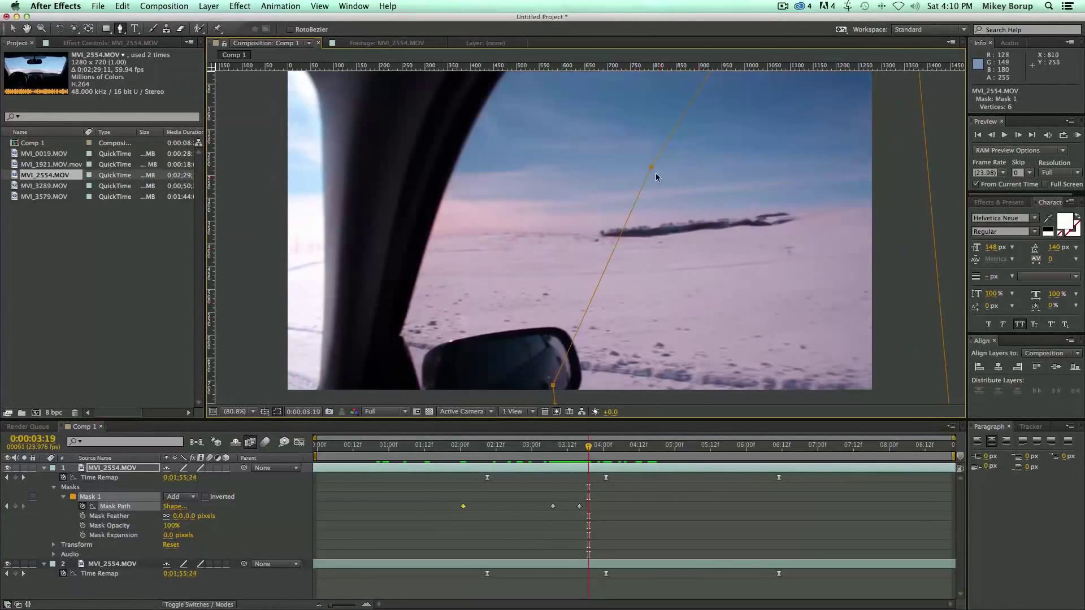
pyautogui.moveTo(651, 166); pyautogui.dragTo(451, 148)
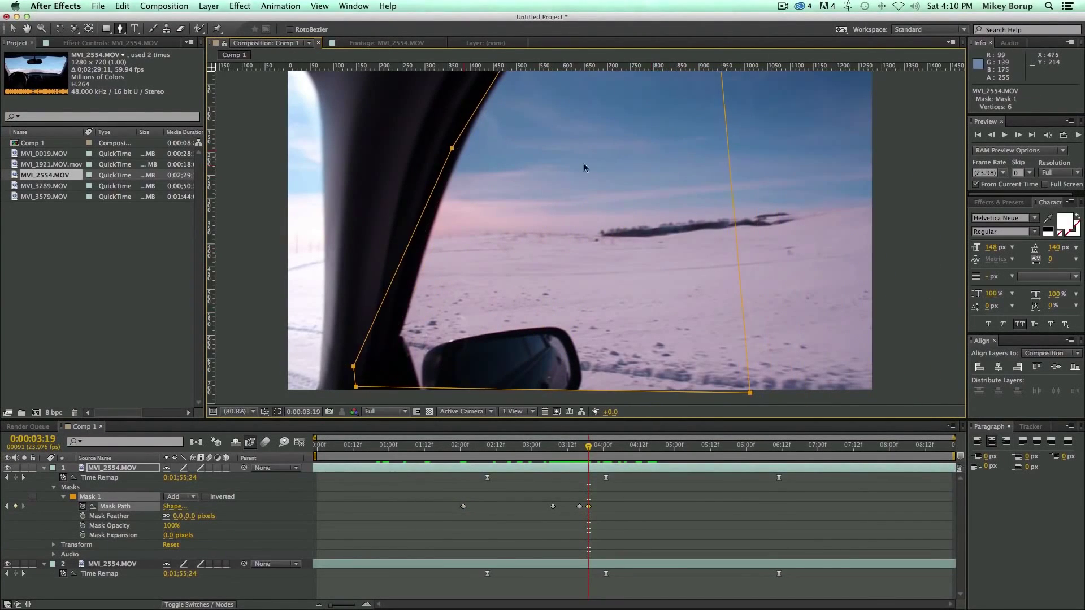
# Step: Extend Mask 1's two right-hand corners beyond the frame's right edge at 0:00:03:19
pyautogui.press(',')
pyautogui.click(884, 305)
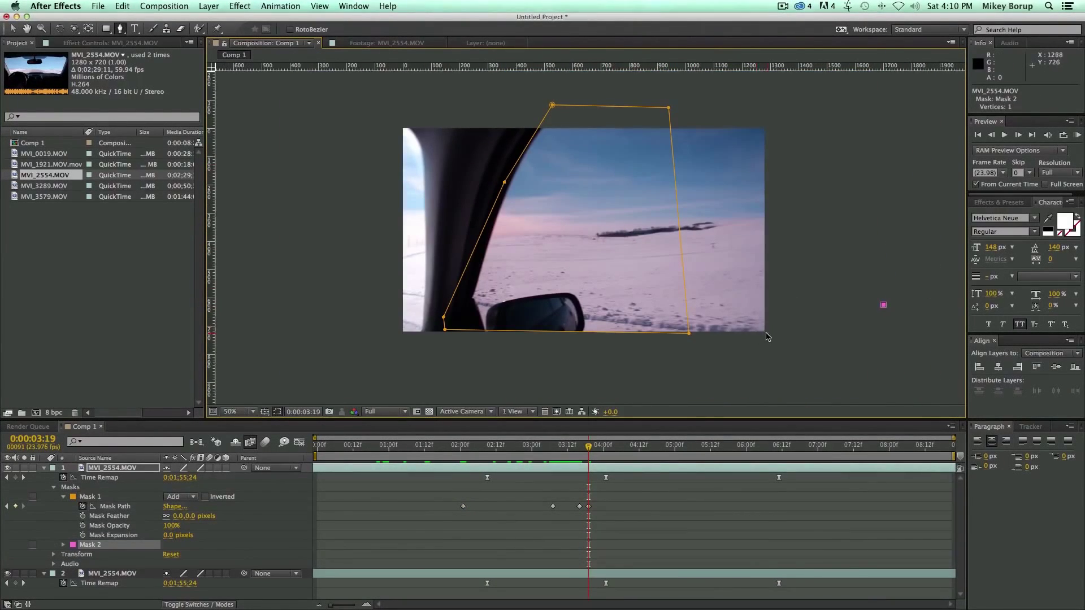
pyautogui.press('super+z')
pyautogui.press('v')
pyautogui.moveTo(689, 337); pyautogui.dragTo(812, 346)
pyautogui.moveTo(670, 114); pyautogui.dragTo(780, 115)
# Step: At 0:00:03:21, pull Mask 1's upper, middle and lower left vertices outward past the pillar to the frame's left side
pyautogui.press('pagedown')
pyautogui.press('pagedown')
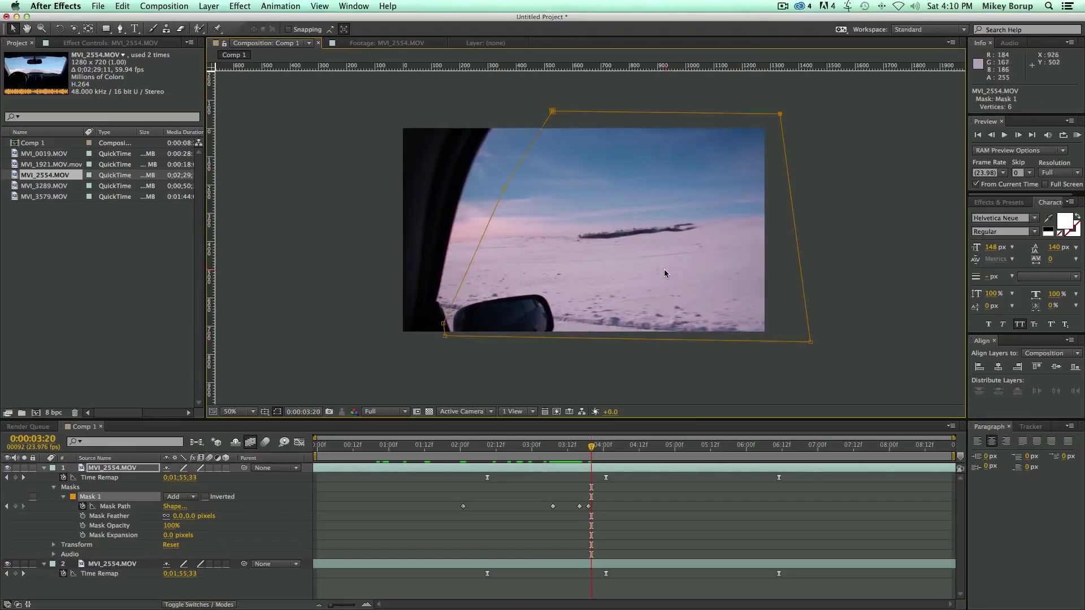
pyautogui.moveTo(553, 111); pyautogui.dragTo(433, 104)
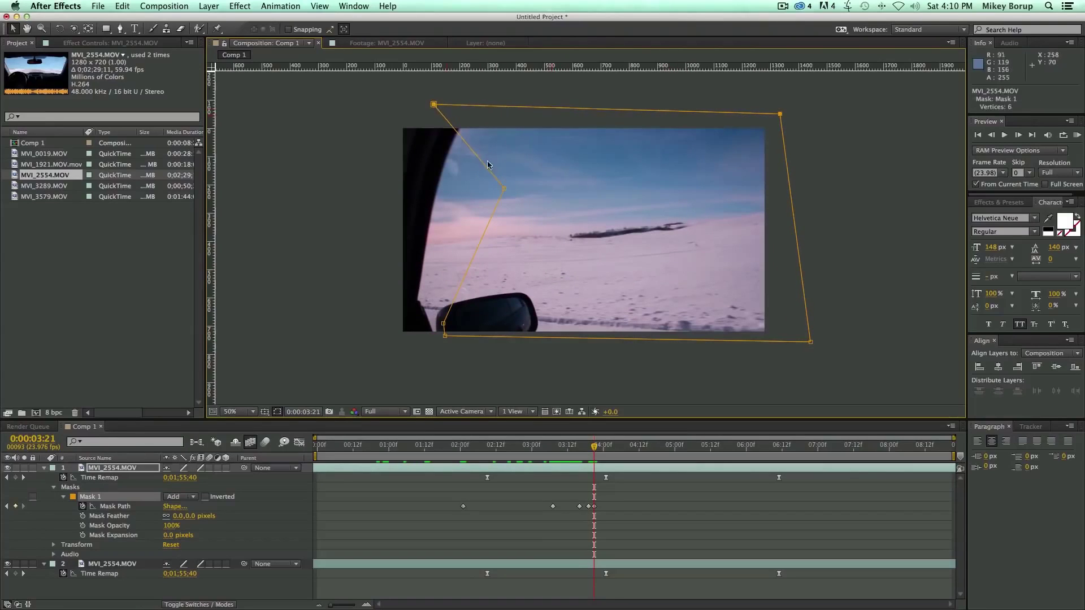
pyautogui.moveTo(504, 188); pyautogui.dragTo(391, 198)
pyautogui.moveTo(443, 325); pyautogui.dragTo(352, 340)
# Step: Four frames after 0:00:03:21, move Mask 1's upper-left vertex farther outside the frame
pyautogui.press('pagedown')
pyautogui.press('pagedown')
pyautogui.press('pagedown')
pyautogui.press('pagedown')
pyautogui.moveTo(435, 106); pyautogui.dragTo(369, 91)
# Step: Step through the following frames and preview from 0:00:02:15 to check how the animated mask tracks the side window
pyautogui.press('pagedown')
pyautogui.press('pagedown')
pyautogui.press('pagedown')
pyautogui.press('pagedown')
pyautogui.press('space')
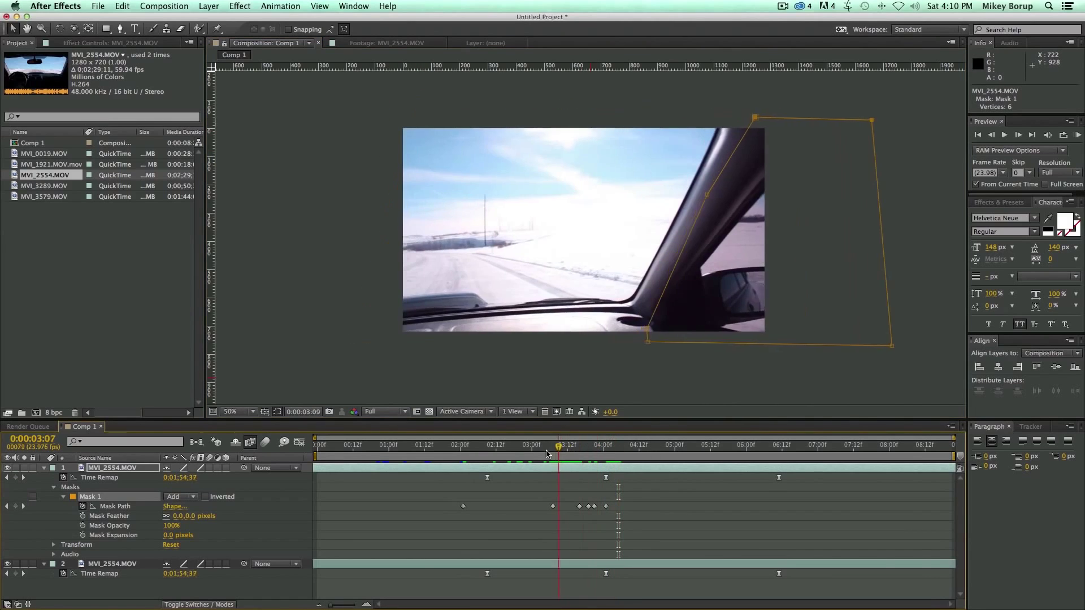
pyautogui.press('space')
pyautogui.press('space')
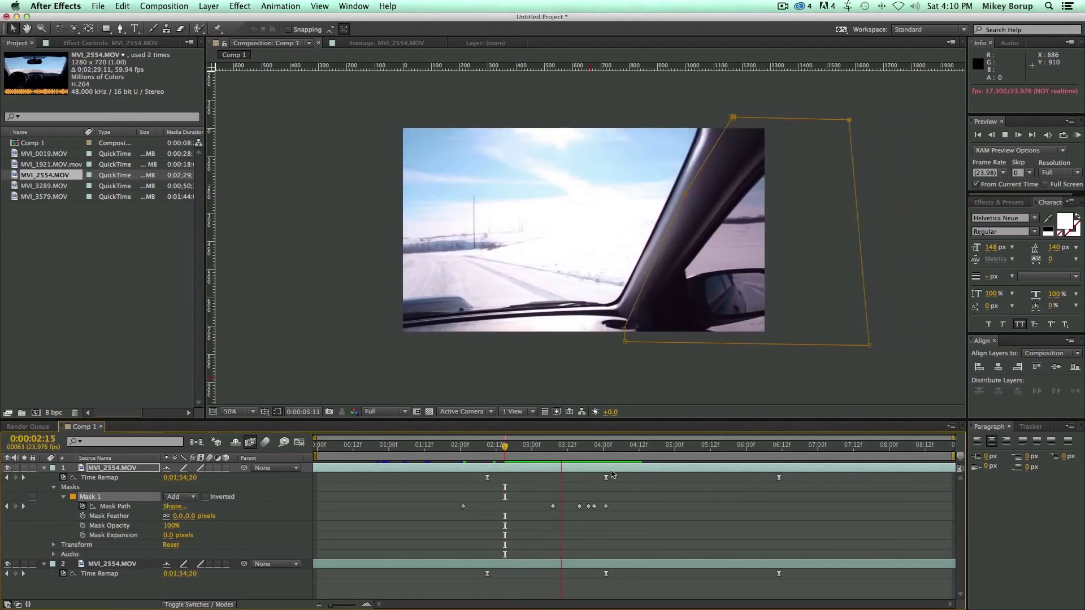
pyautogui.press('space')
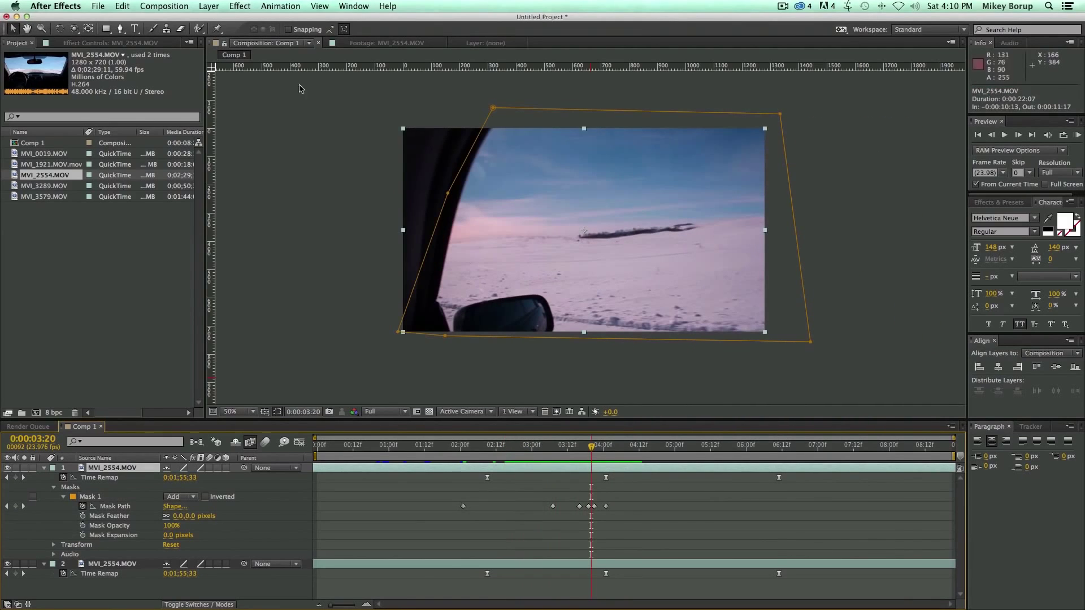
# Step: Apply the Curves color correction effect to the masked top layer
pyautogui.click(209, 7)
pyautogui.moveTo(240, 6)
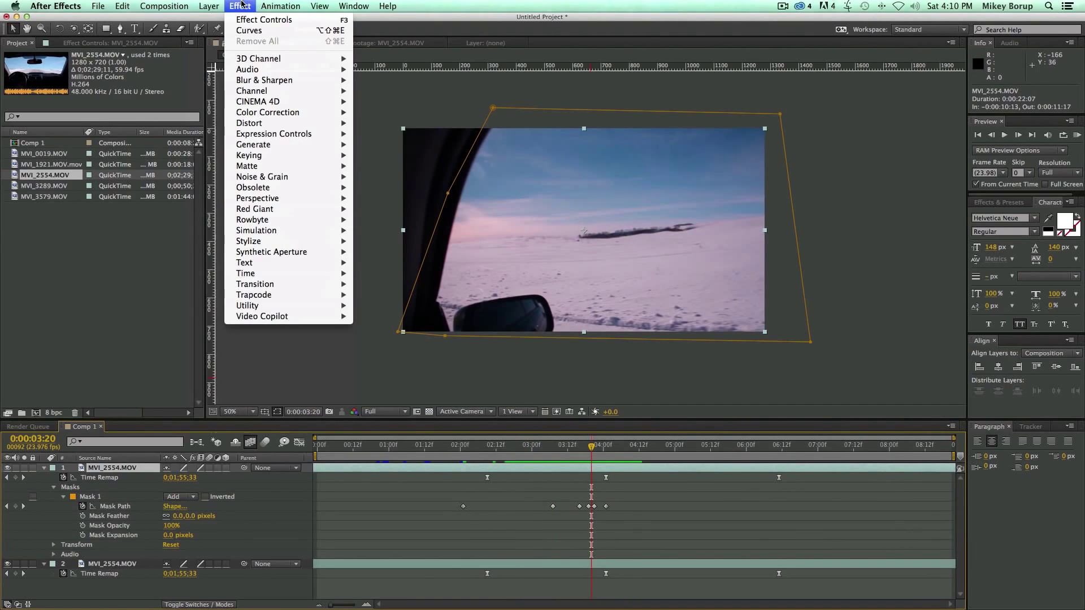
pyautogui.moveTo(288, 116)
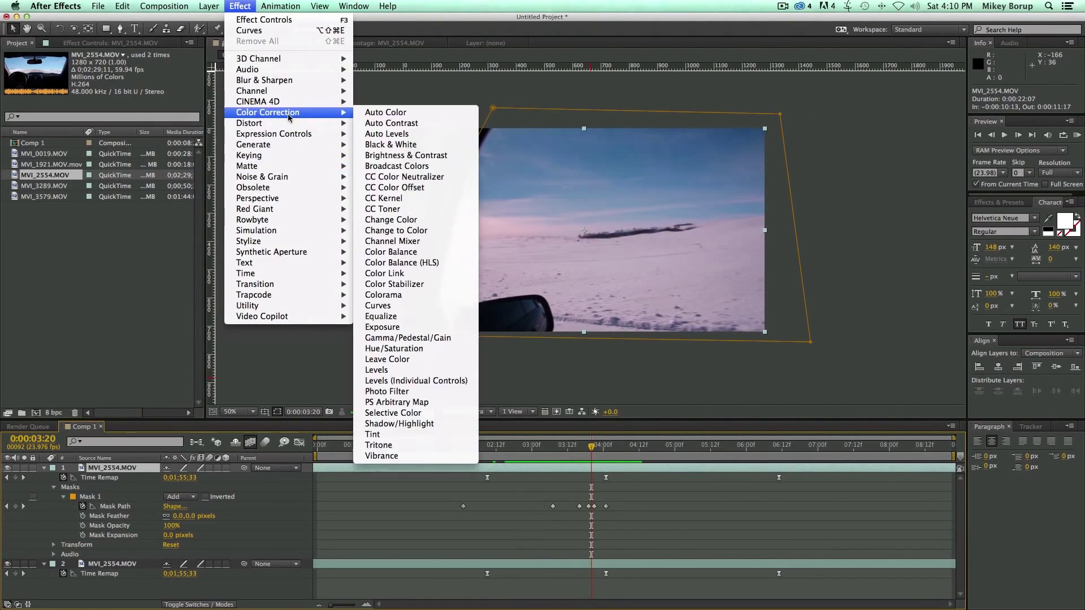
pyautogui.click(384, 305)
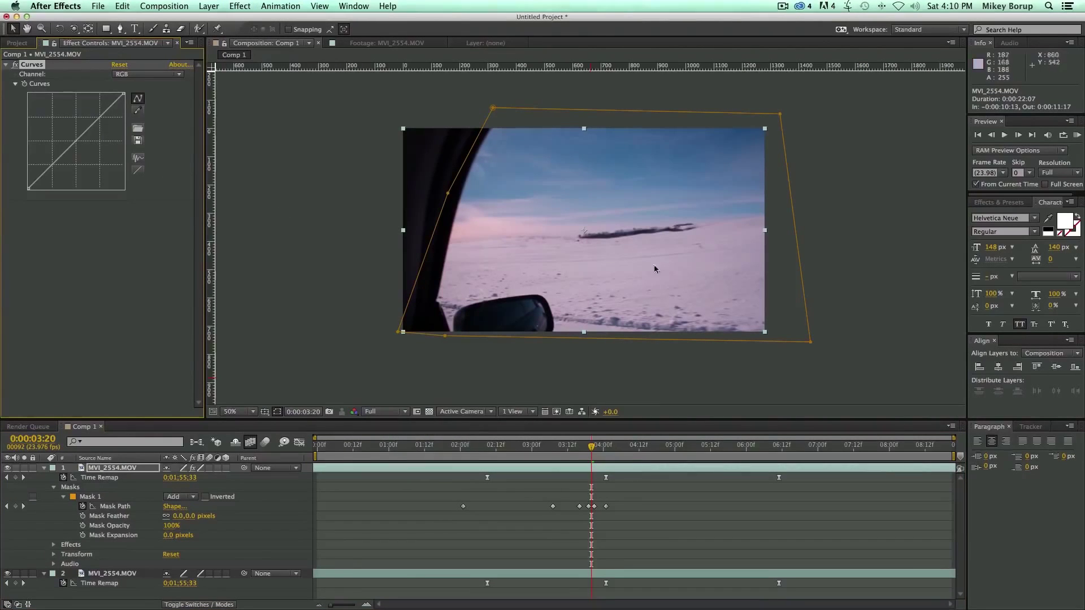
# Step: Raise the midtones of the Curves effect's Green channel slightly and compare the window areas at 0:00:03:17
pyautogui.click(147, 77)
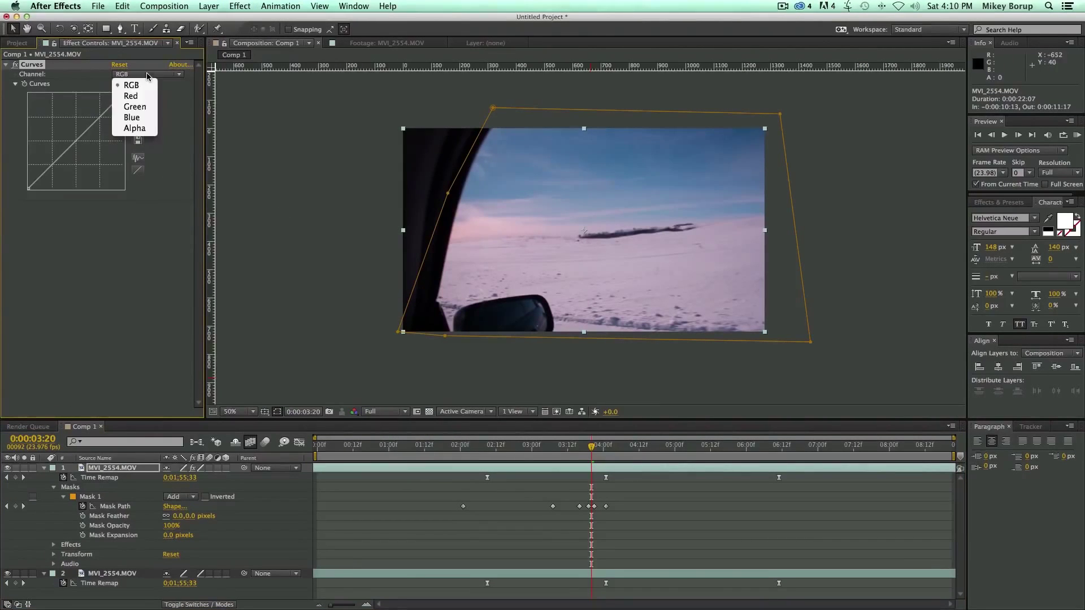
pyautogui.click(135, 102)
pyautogui.moveTo(74, 148); pyautogui.dragTo(70, 144)
pyautogui.moveTo(589, 449); pyautogui.dragTo(584, 450)
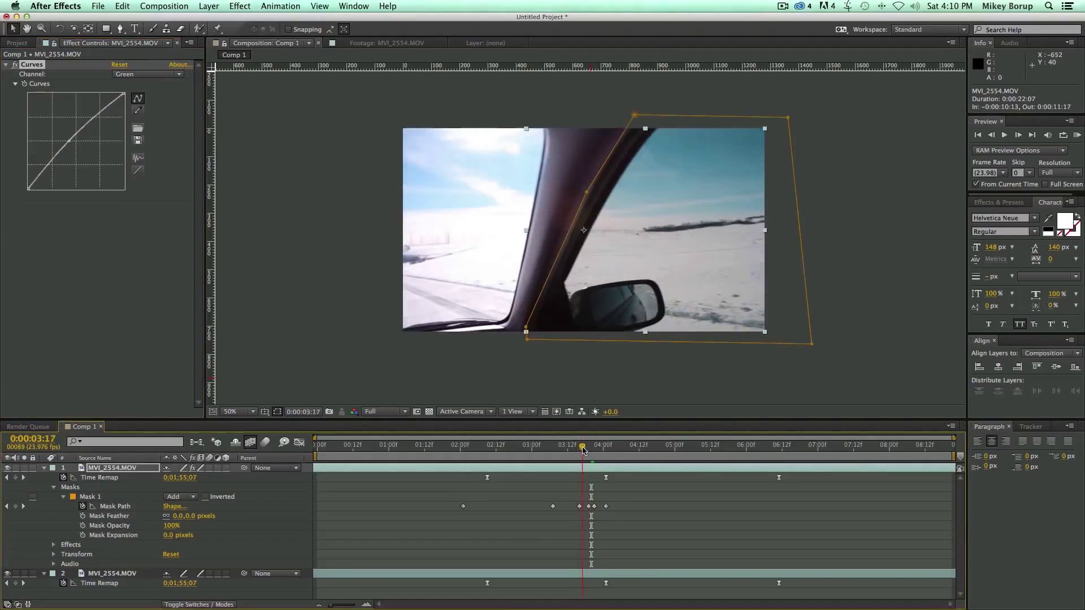
# Step: Raise the midpoint of the RGB curve to brighten the masked side window
pyautogui.click(150, 75)
pyautogui.click(144, 86)
pyautogui.moveTo(73, 146); pyautogui.dragTo(66, 142)
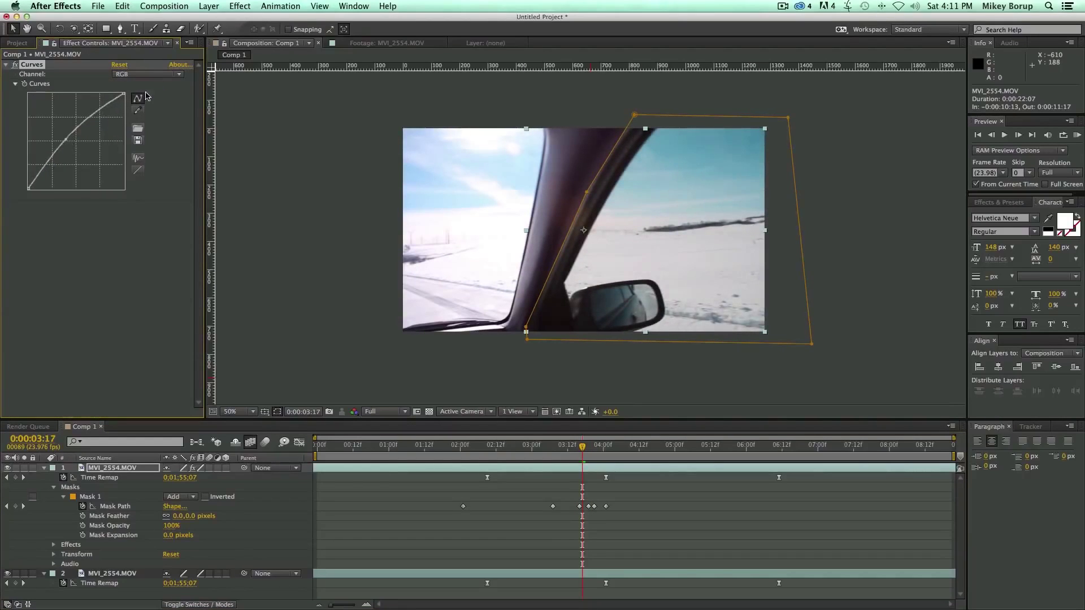
# Step: Nudge the Blue channel curve's white point slightly inward
pyautogui.click(149, 74)
pyautogui.click(141, 118)
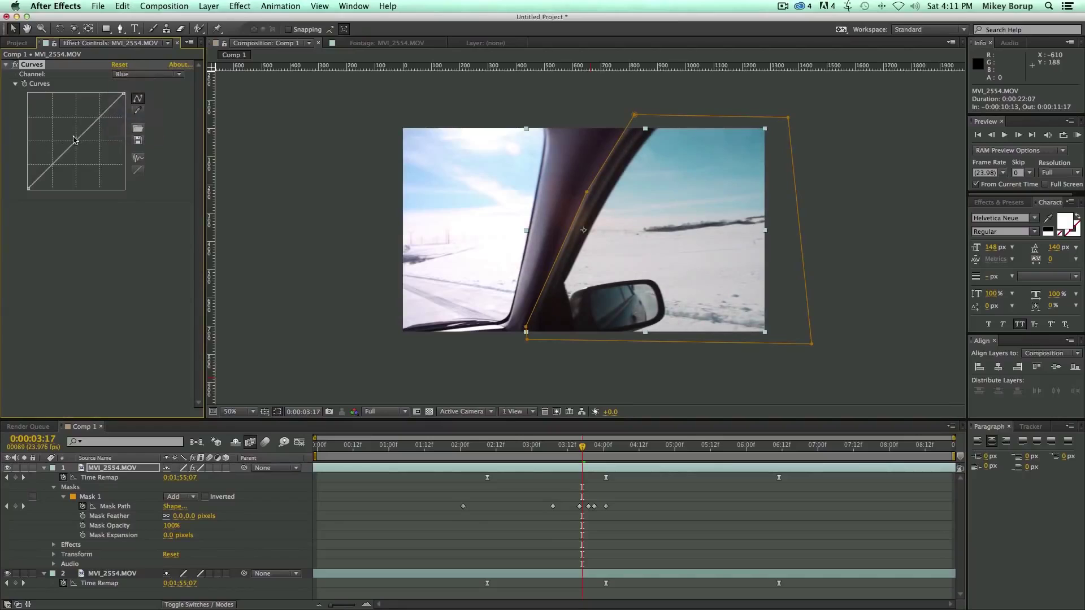
pyautogui.moveTo(122, 98); pyautogui.dragTo(119, 95)
# Step: Move the RGB curve's white point inward along the upper edge to brighten the snow highlights, and deselect the layer
pyautogui.click(147, 74)
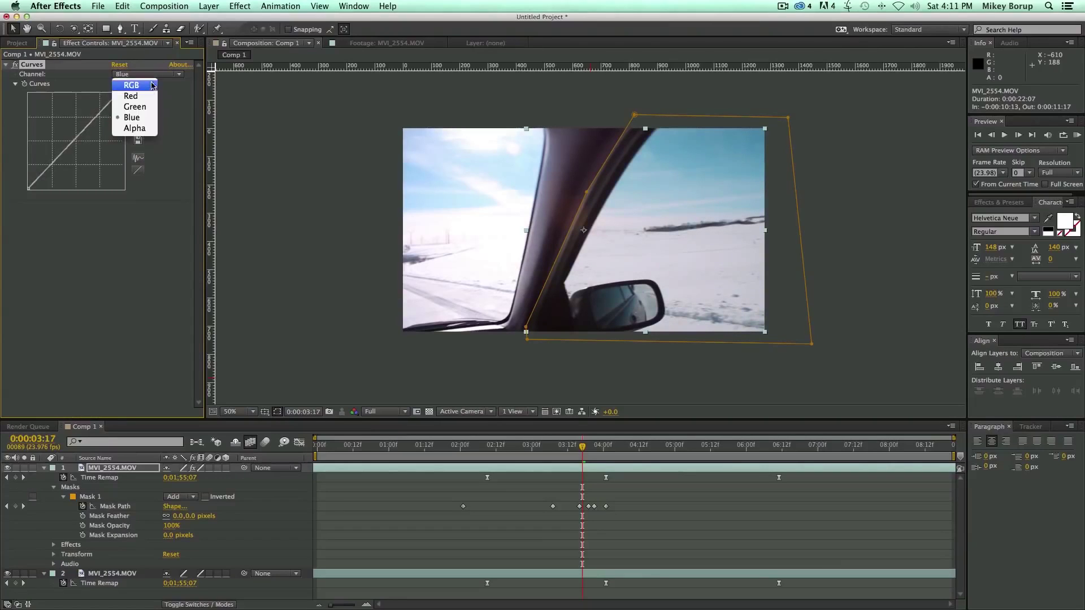
pyautogui.click(122, 82)
pyautogui.moveTo(123, 97); pyautogui.dragTo(104, 93)
pyautogui.click(458, 368)
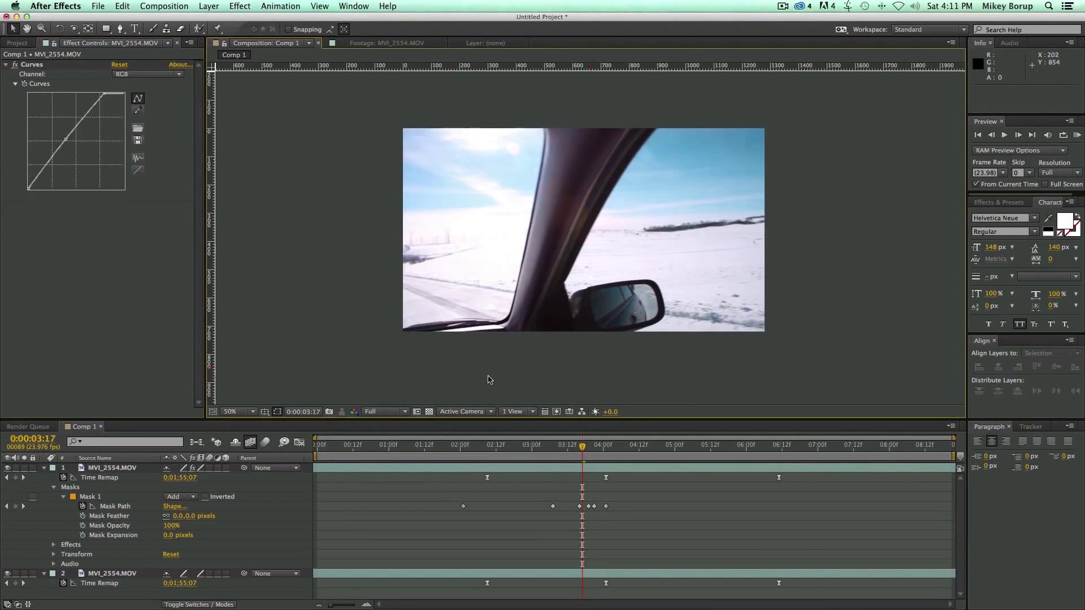
# Step: Check the mask edge at 0:00:03:09 and set Mask 1's feather to 112 pixels
pyautogui.moveTo(581, 446); pyautogui.dragTo(559, 447)
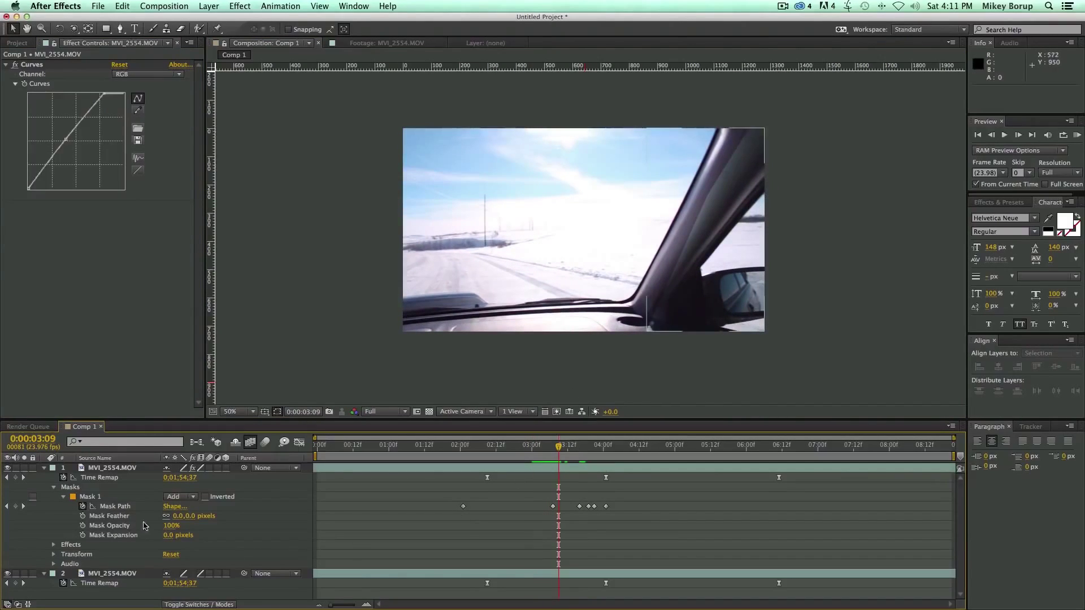
pyautogui.moveTo(176, 518); pyautogui.dragTo(240, 518)
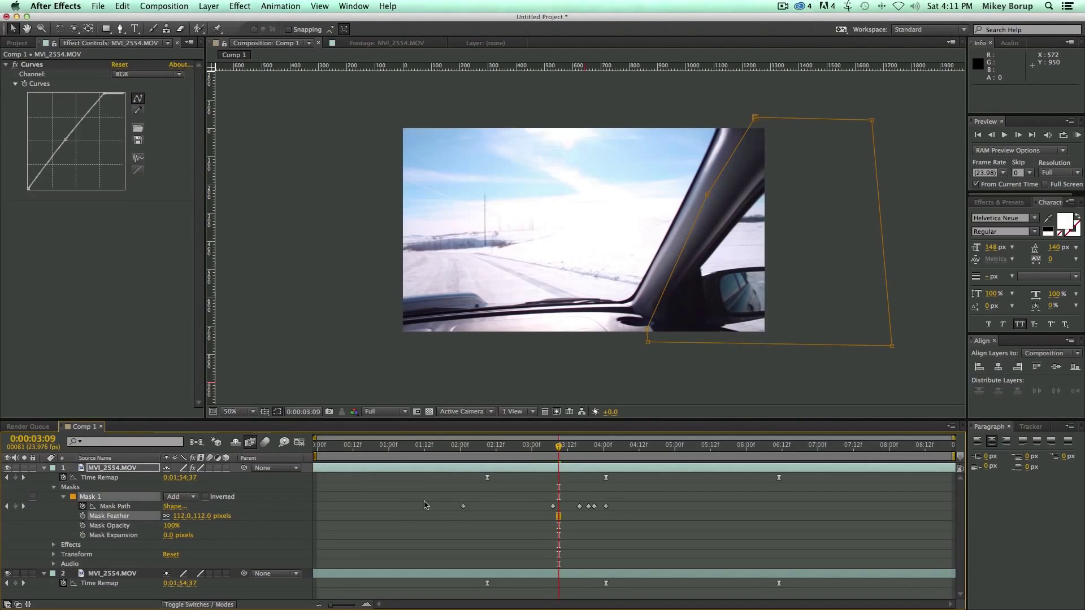
pyautogui.click(252, 518)
# Step: Preview the corrected shot from 0:00:02:20 and again from 0:00:02:00 to examine the feathered mask transition
pyautogui.click(520, 447)
pyautogui.press('space')
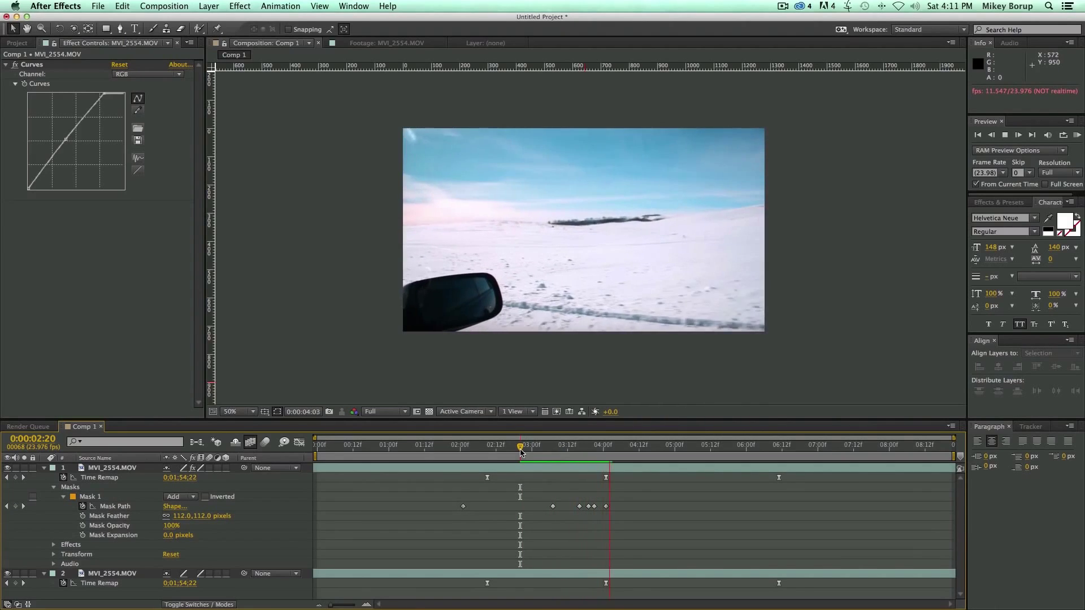
pyautogui.press('space')
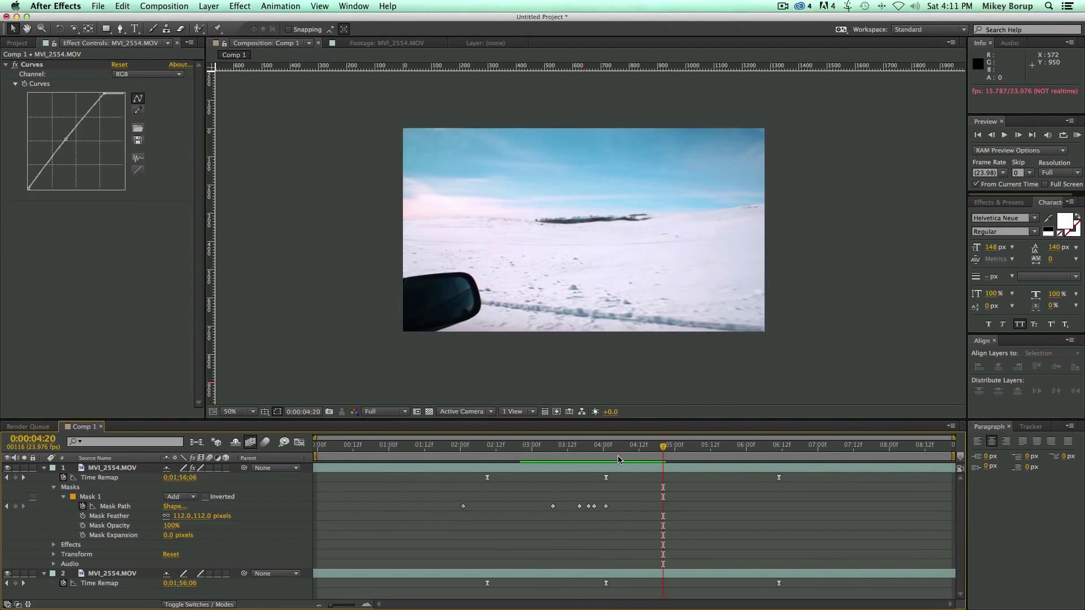
pyautogui.click(460, 447)
pyautogui.press('space')
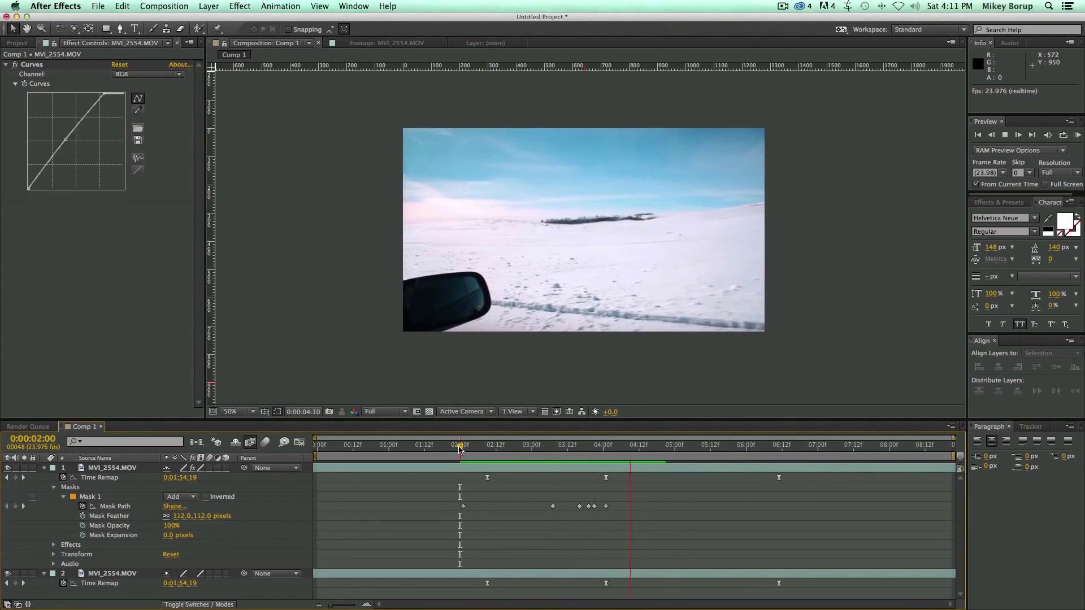
pyautogui.press('space')
# Step: Collapse the top layer's properties and delete both MVI_2554.MOV layers from Comp 1
pyautogui.click(44, 469)
pyautogui.click(113, 468)
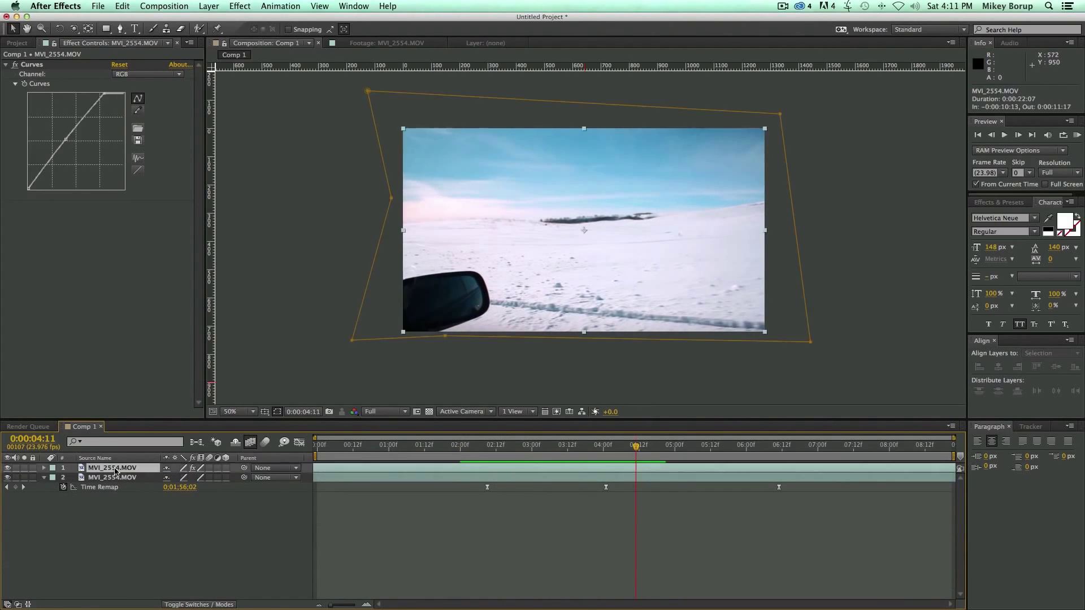
pyautogui.keyDown('shift'); pyautogui.click(116, 478); pyautogui.keyUp('shift')
pyautogui.press('Delete')
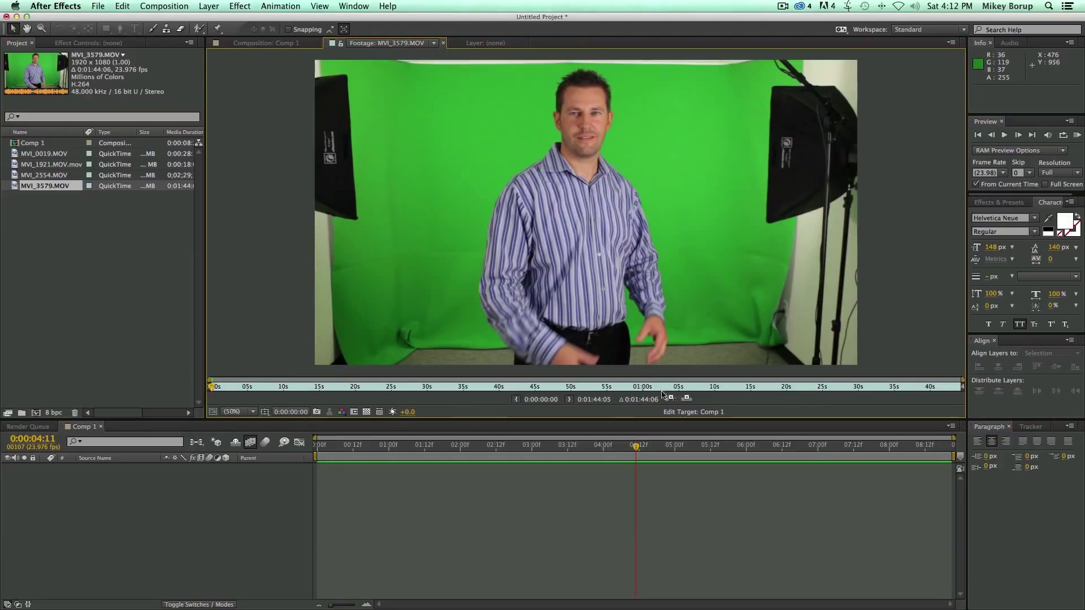
# Step: Play the MVI_3579.MOV footage from 0:00:49:09 to examine the noise in the green backdrop beside the softbox
pyautogui.click(567, 387)
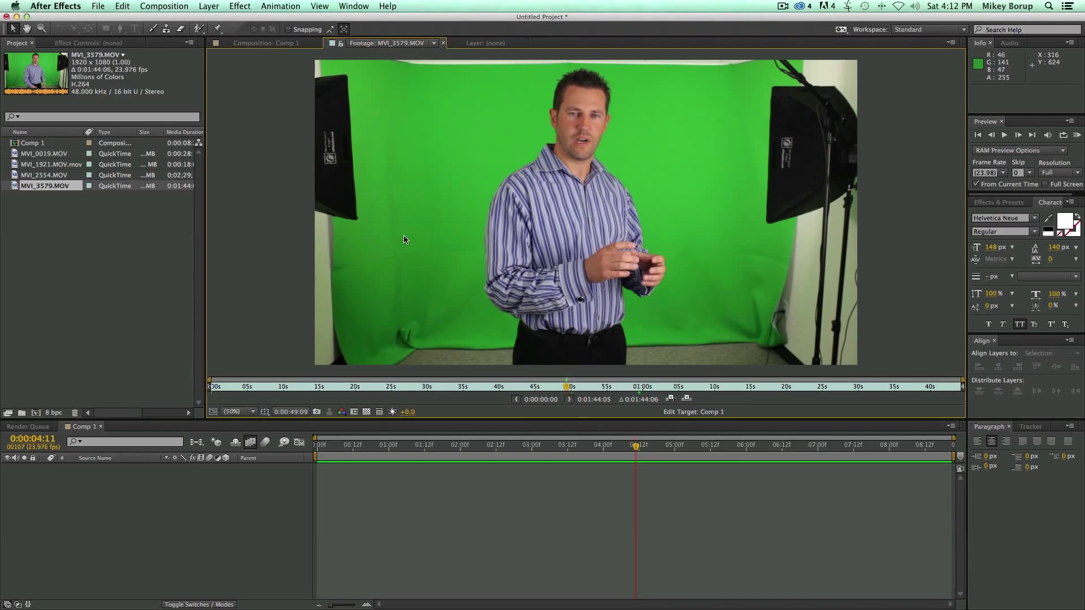
pyautogui.press('.')
pyautogui.press('.')
pyautogui.moveTo(403, 237); pyautogui.dragTo(679, 319)
pyautogui.moveTo(341, 203); pyautogui.dragTo(588, 277)
pyautogui.press('space')
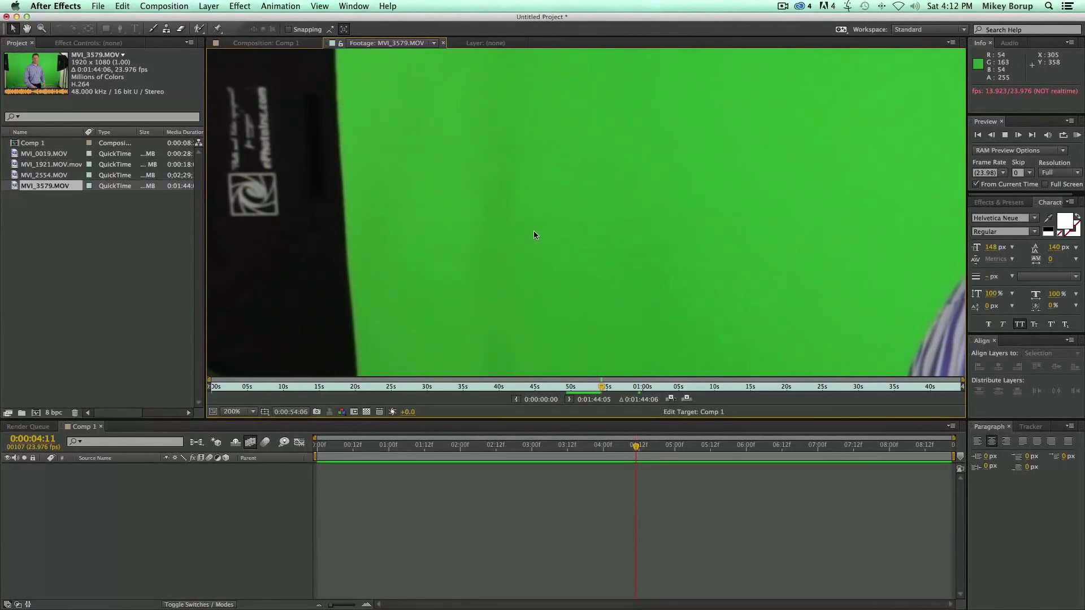
pyautogui.press('space')
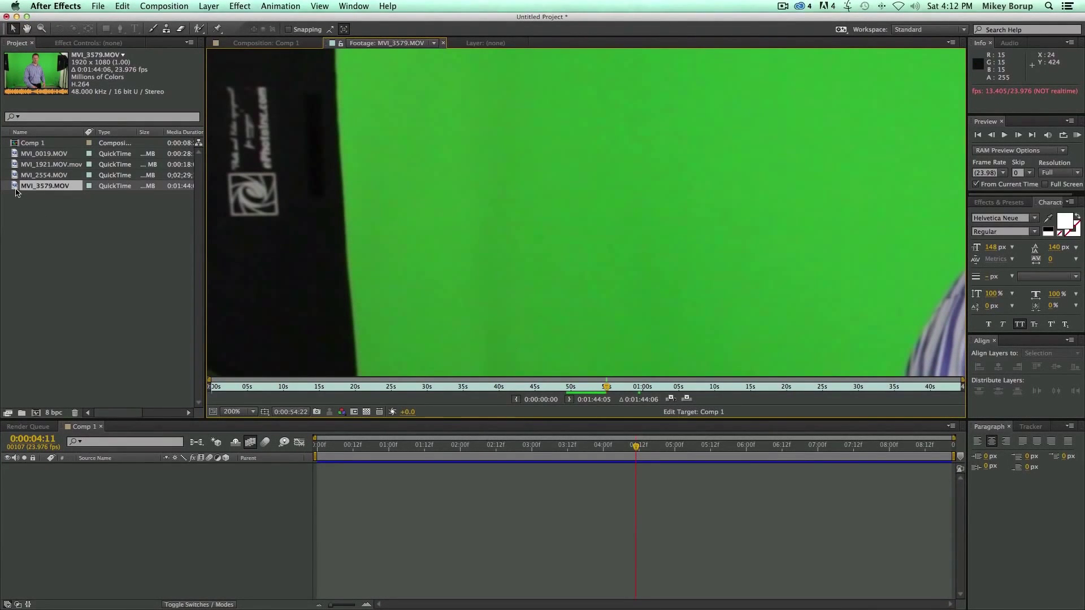
# Step: Add MVI_3579.MOV to Comp 1 starting at 0:00:00:00, position it at 860, 508, and return to the first frame
pyautogui.moveTo(15, 189); pyautogui.dragTo(388, 537)
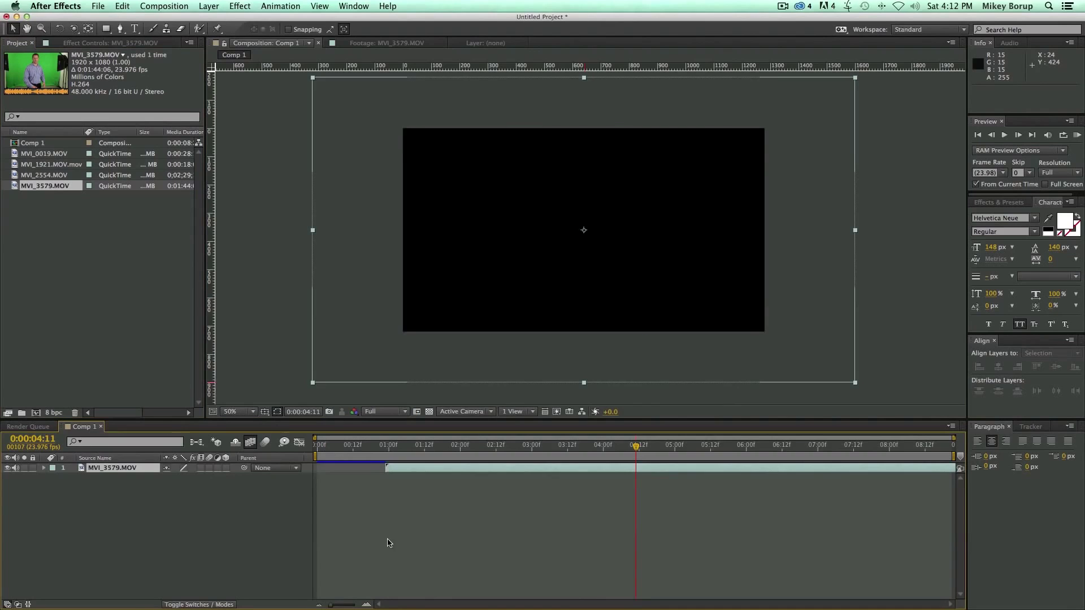
pyautogui.moveTo(522, 193); pyautogui.dragTo(585, 236)
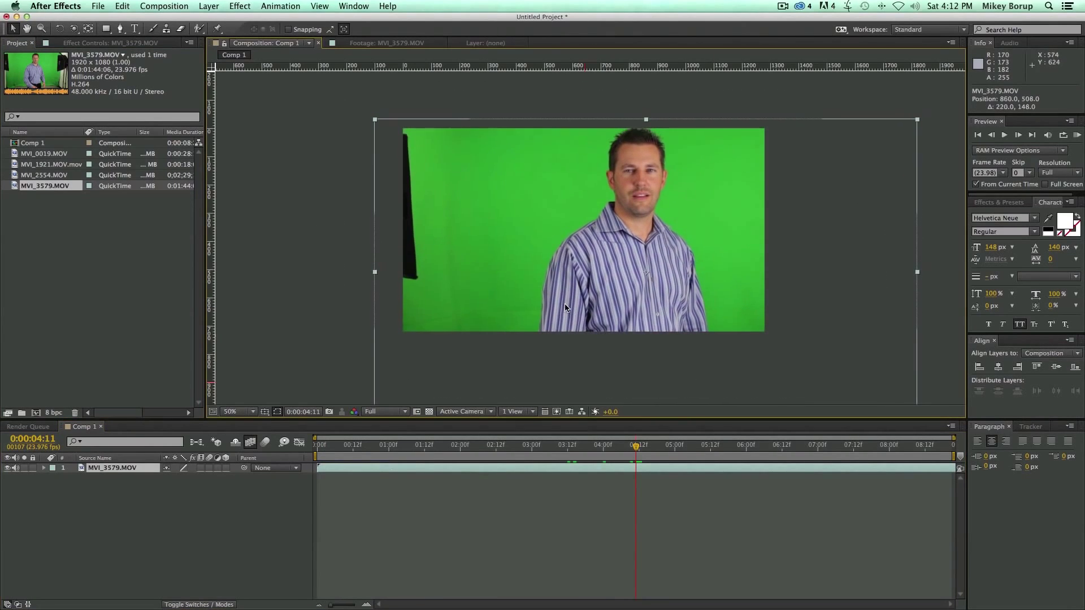
pyautogui.moveTo(524, 449); pyautogui.dragTo(257, 453)
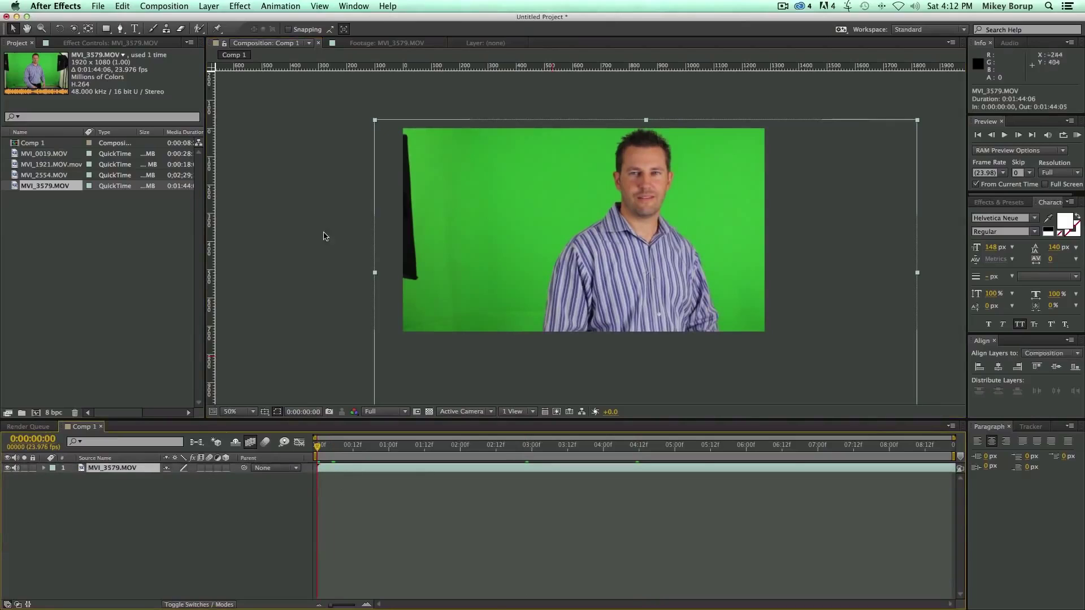
# Step: Apply the Remove Grain effect to the MVI_3579.MOV layer and set its viewing mode to Final Output
pyautogui.click(243, 6)
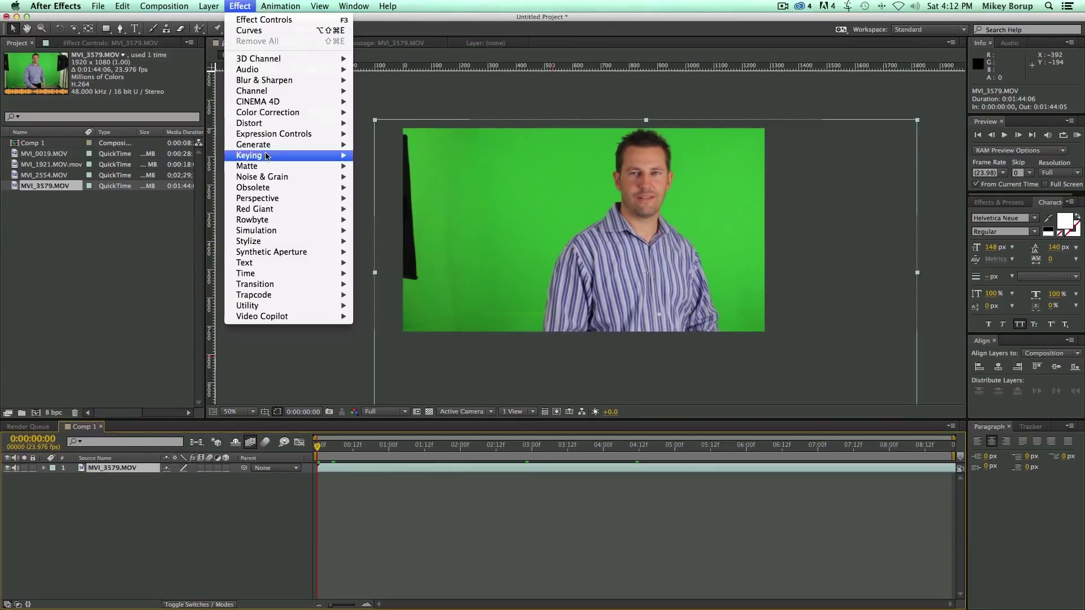
pyautogui.moveTo(265, 180)
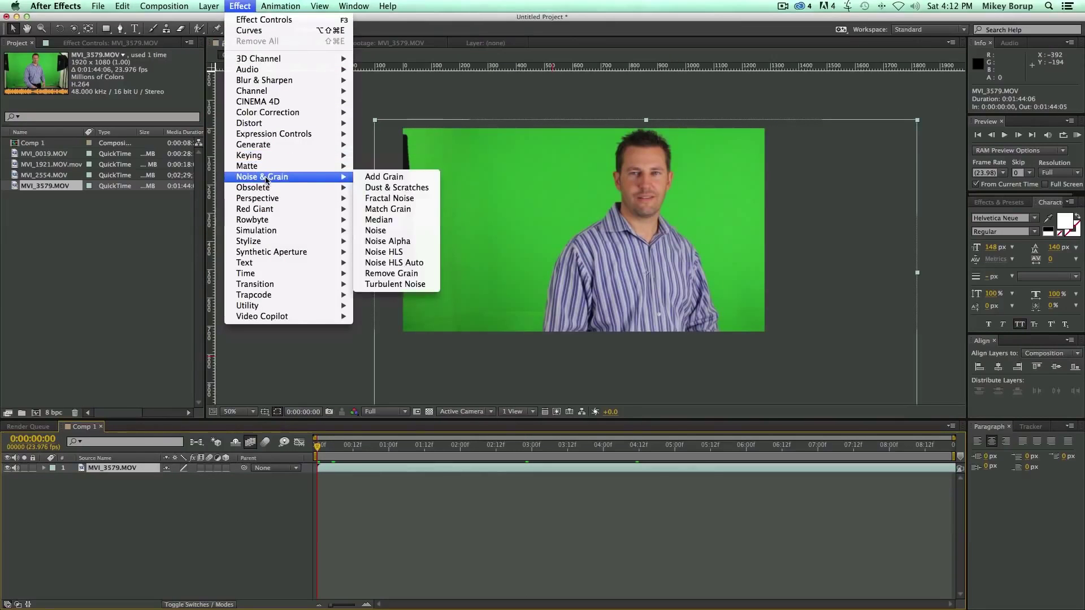
pyautogui.click(396, 273)
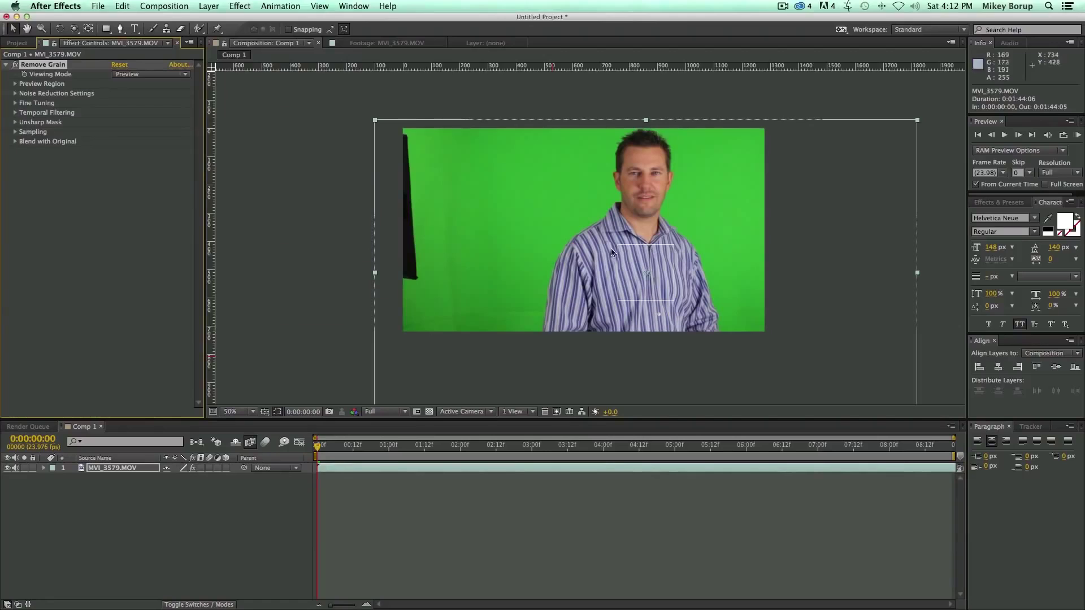
pyautogui.click(131, 75)
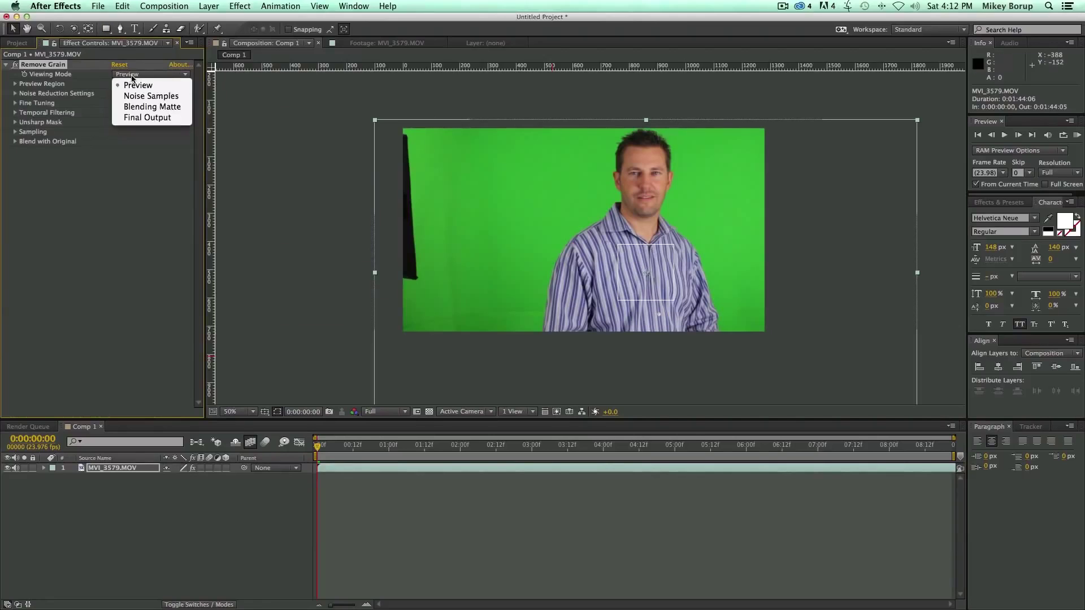
pyautogui.click(162, 120)
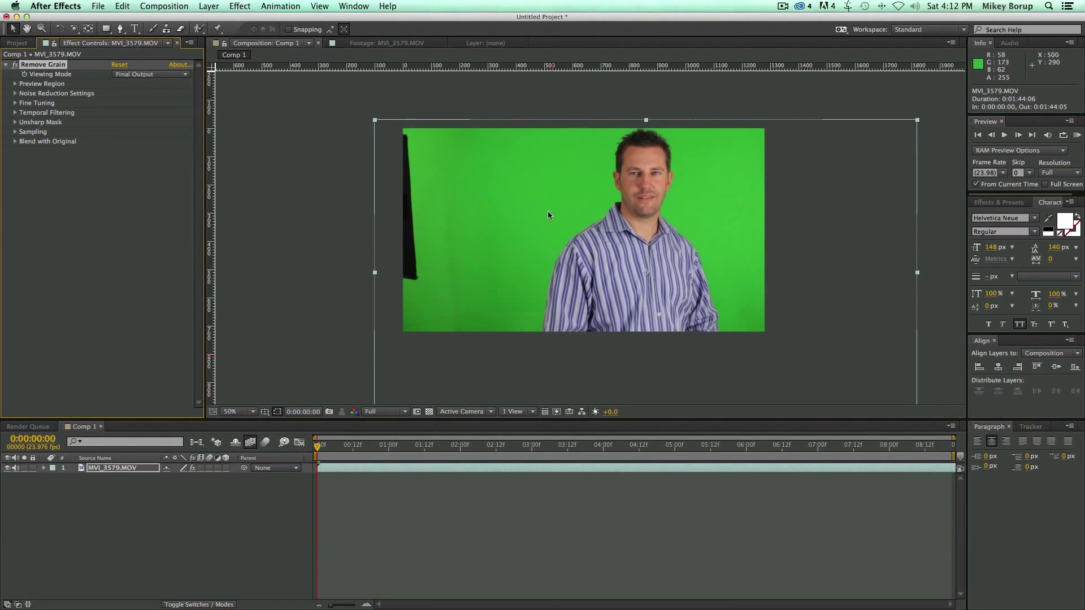
# Step: Preview the shoulder area against the green backdrop with Remove Grain enabled to examine the noise reduction
pyautogui.scroll(2, 581, 224)
pyautogui.scroll(4, 581, 224)
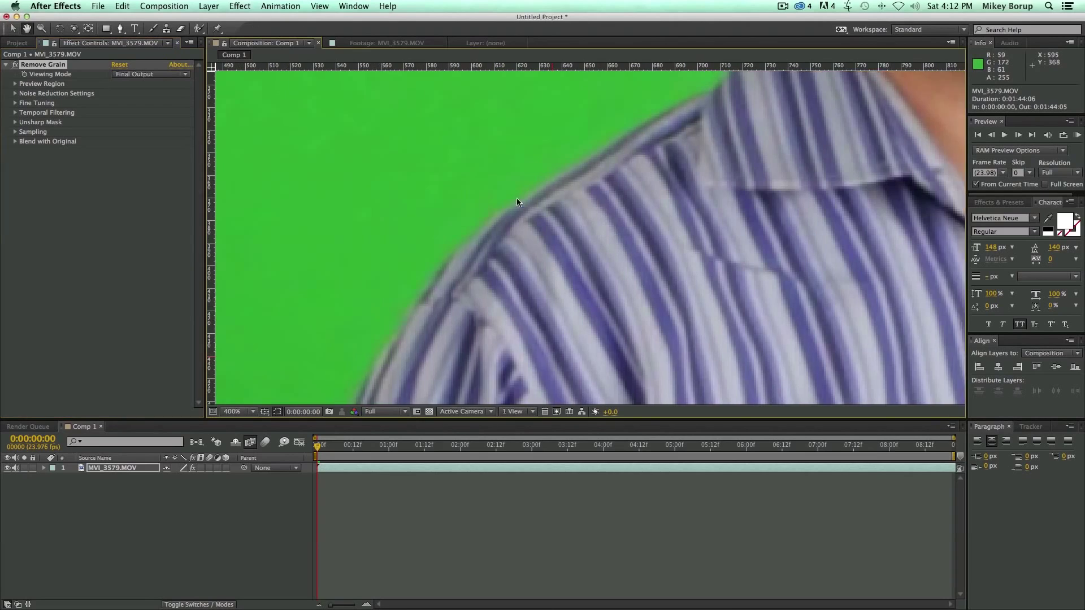
pyautogui.press('KP_0')
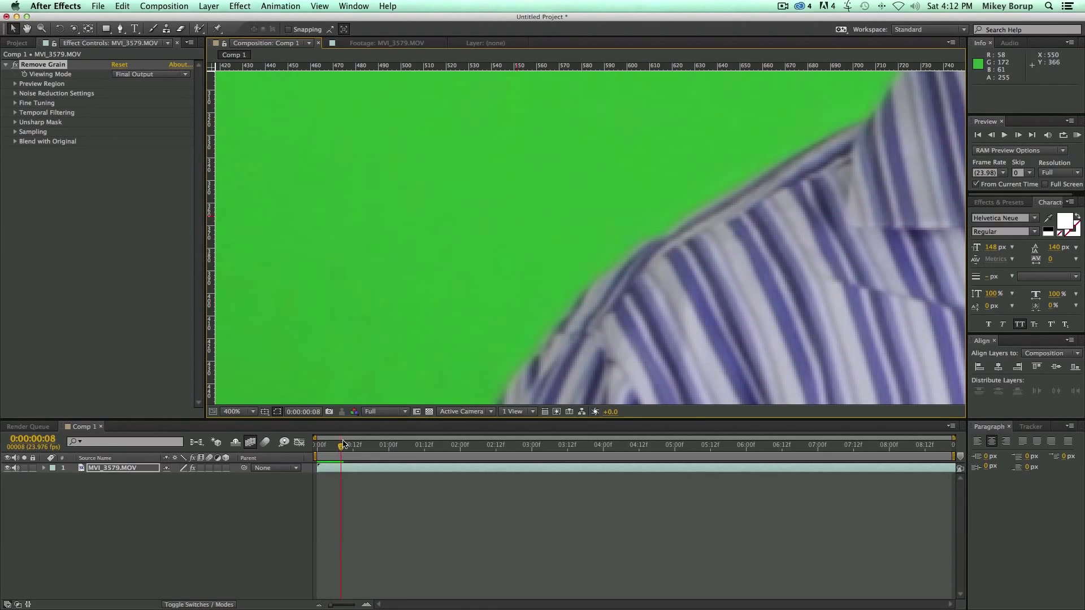
pyautogui.click(298, 446)
pyautogui.press('space')
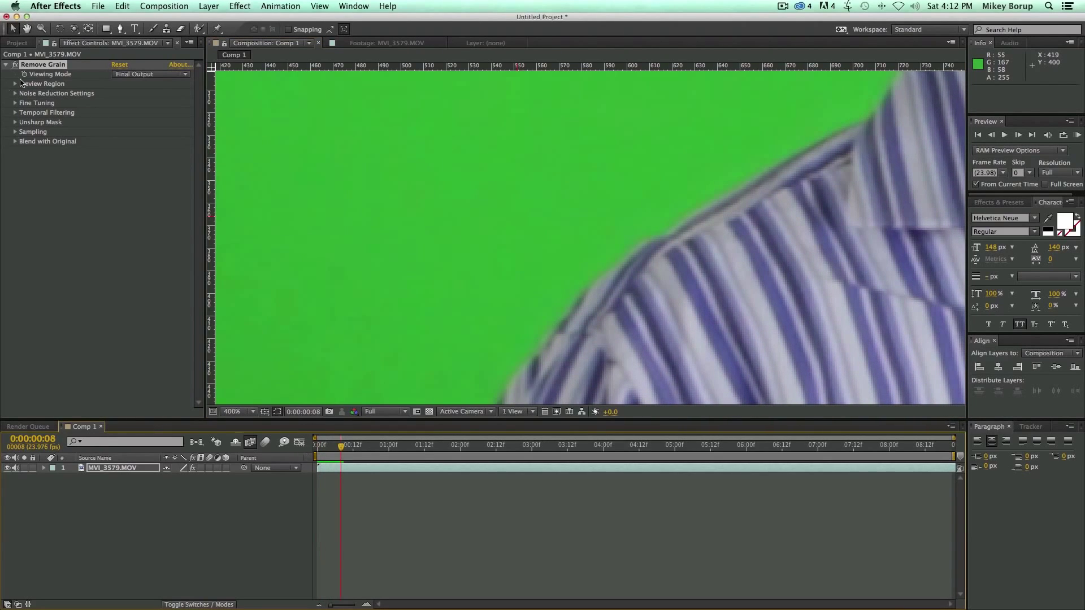
# Step: Disable Remove Grain and preview the clip from its first frame to examine the untreated noise
pyautogui.click(15, 65)
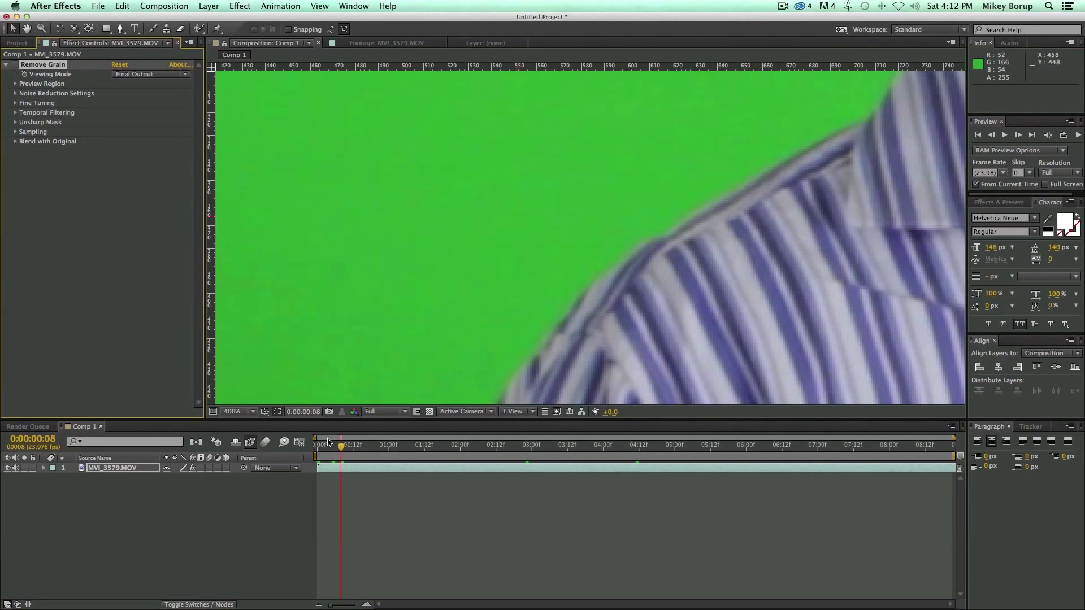
pyautogui.press('space')
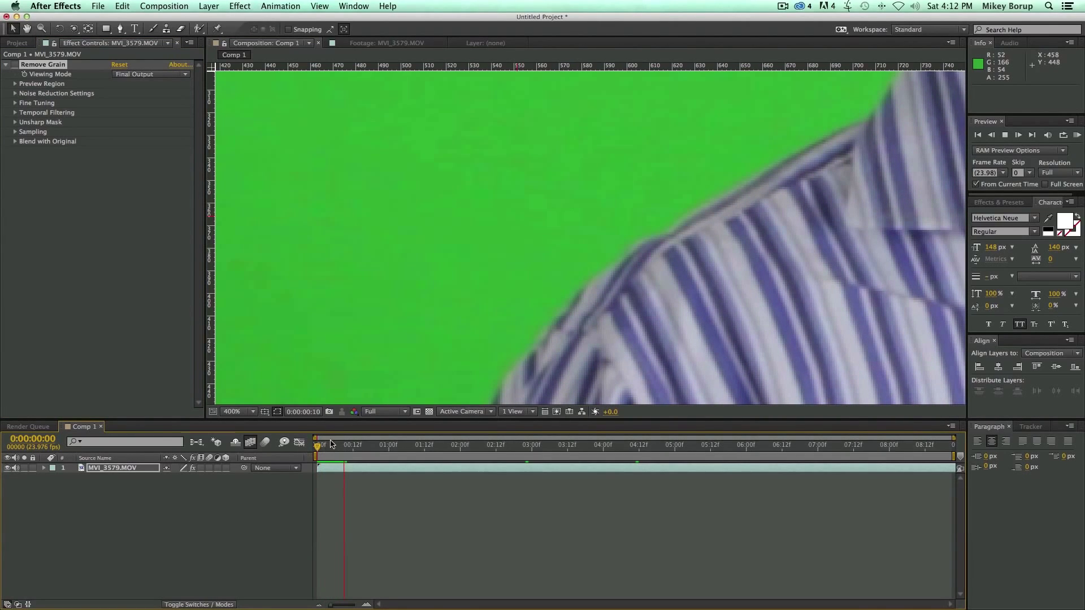
pyautogui.press('space')
pyautogui.moveTo(340, 446); pyautogui.dragTo(288, 446)
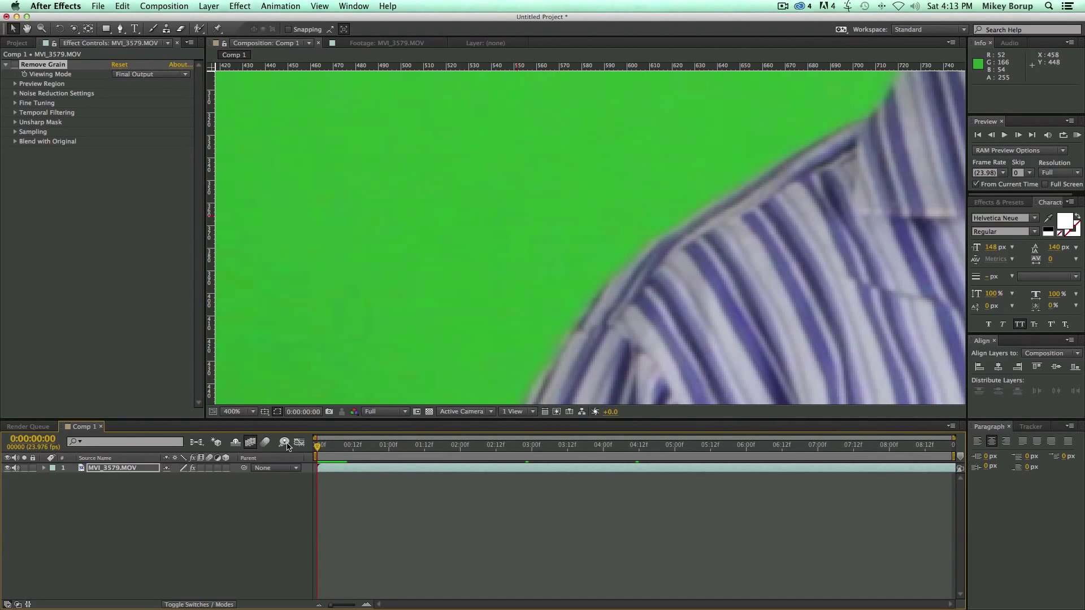
pyautogui.press('space')
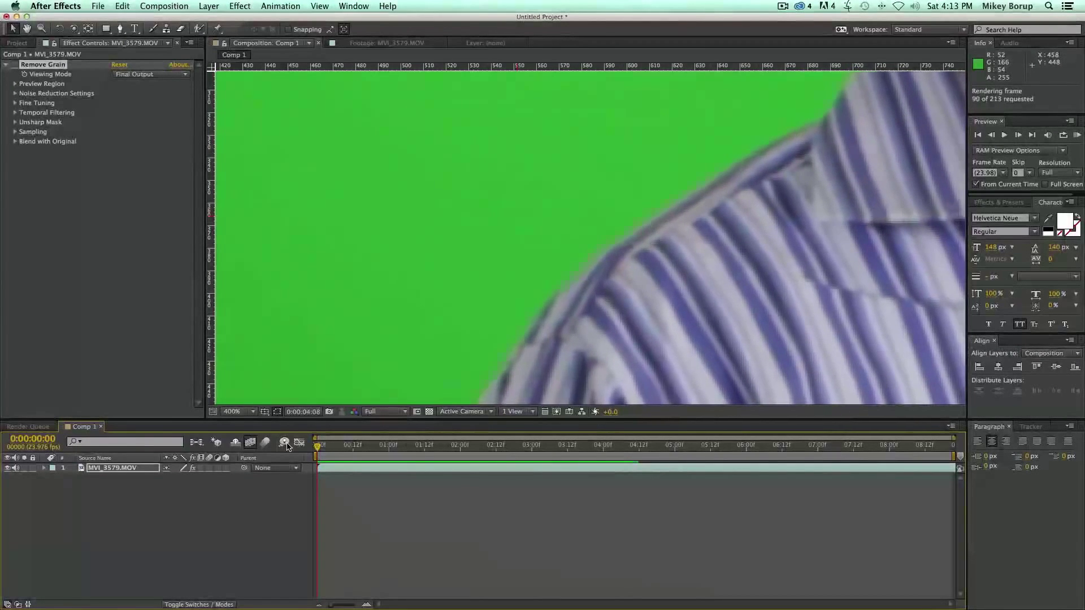
pyautogui.press('space')
# Step: Mute the layer's audio, re-enable Remove Grain and preview the clip from the start
pyautogui.click(16, 467)
pyautogui.press('Home')
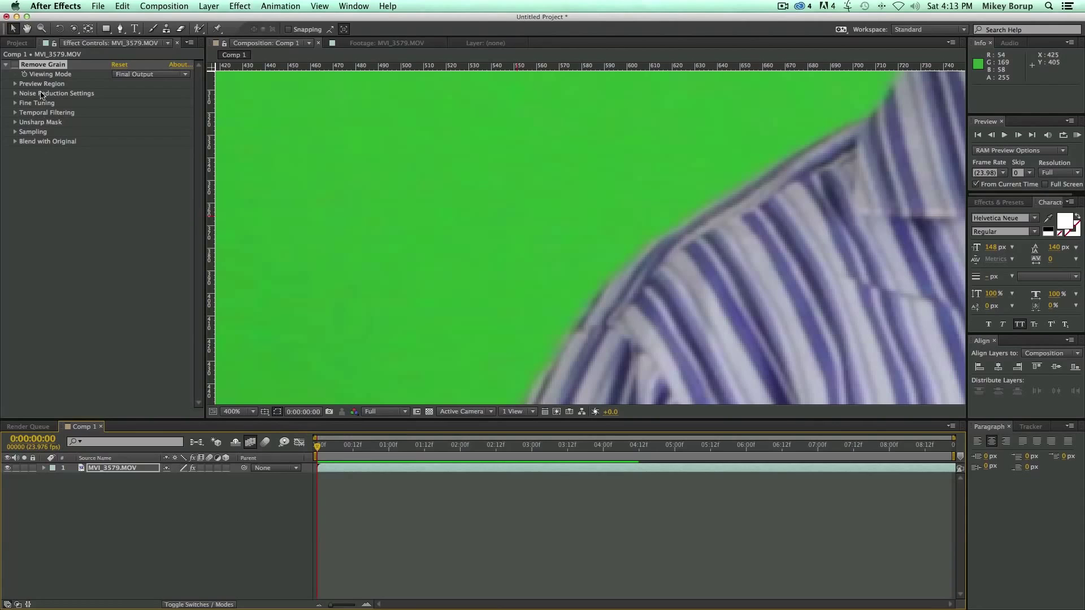
pyautogui.click(15, 64)
pyautogui.press('space')
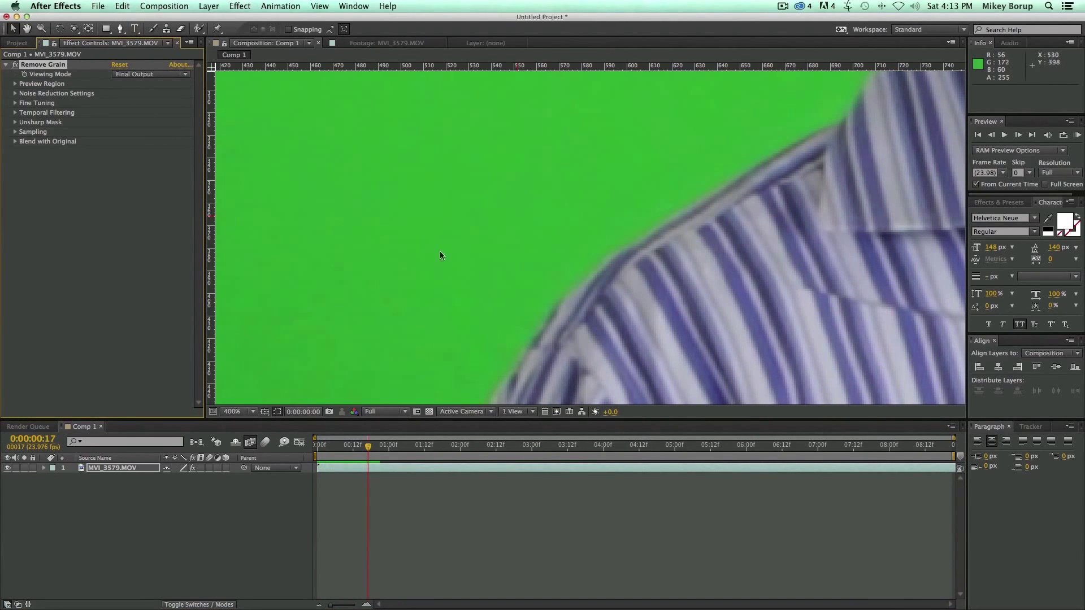
# Step: Set Remove Grain's Noise Reduction amount to 6.160
pyautogui.press(',')
pyautogui.press(',')
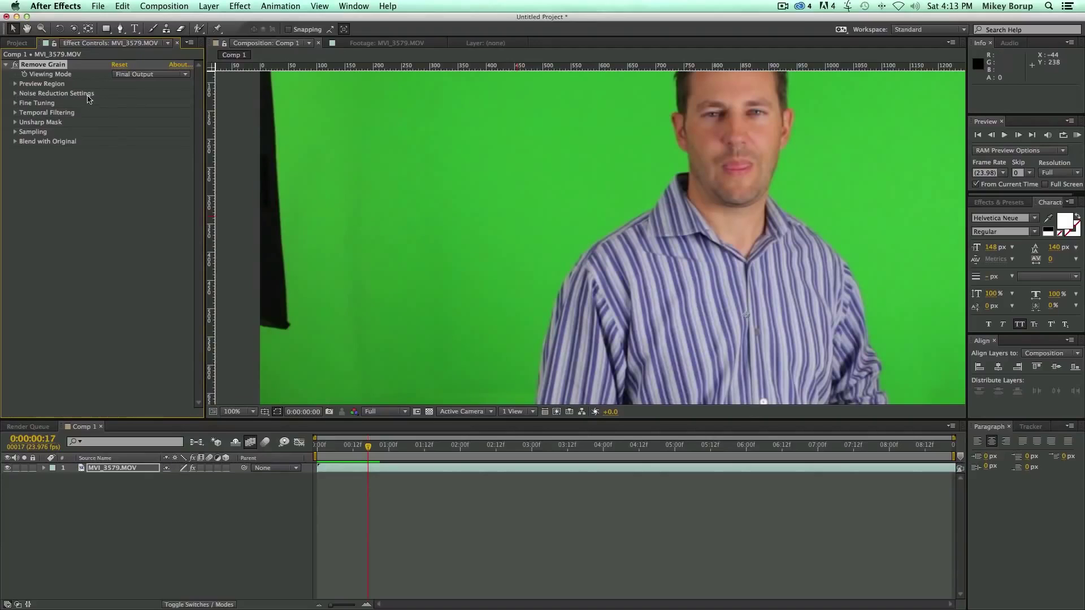
pyautogui.click(15, 94)
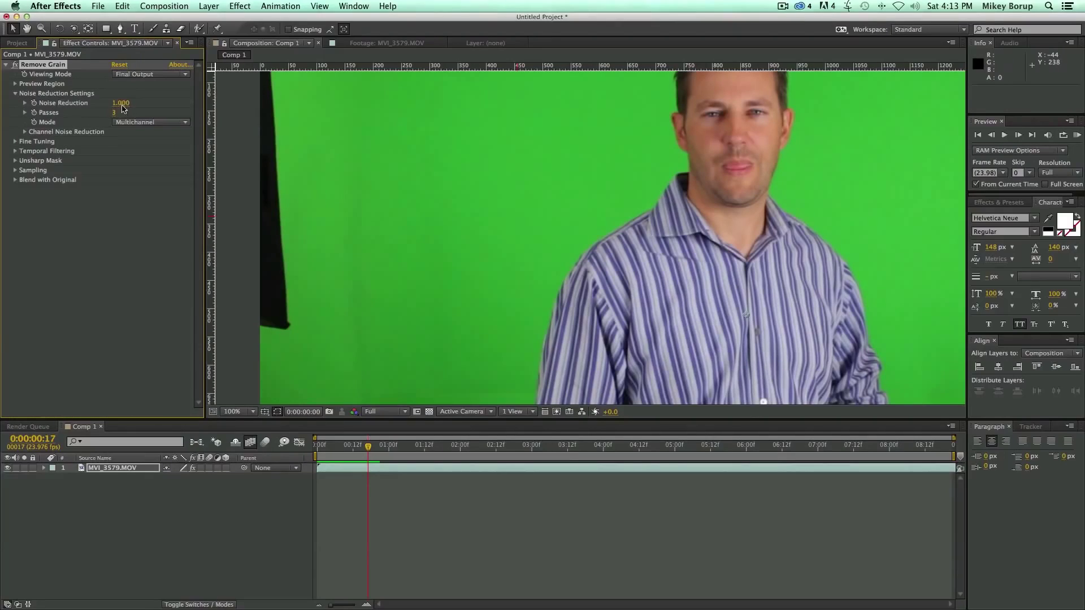
pyautogui.moveTo(117, 106); pyautogui.dragTo(177, 105)
# Step: Inspect the man's mouth and chin up close for softening, and preview the clip from the first frame
pyautogui.moveTo(348, 126); pyautogui.dragTo(672, 210)
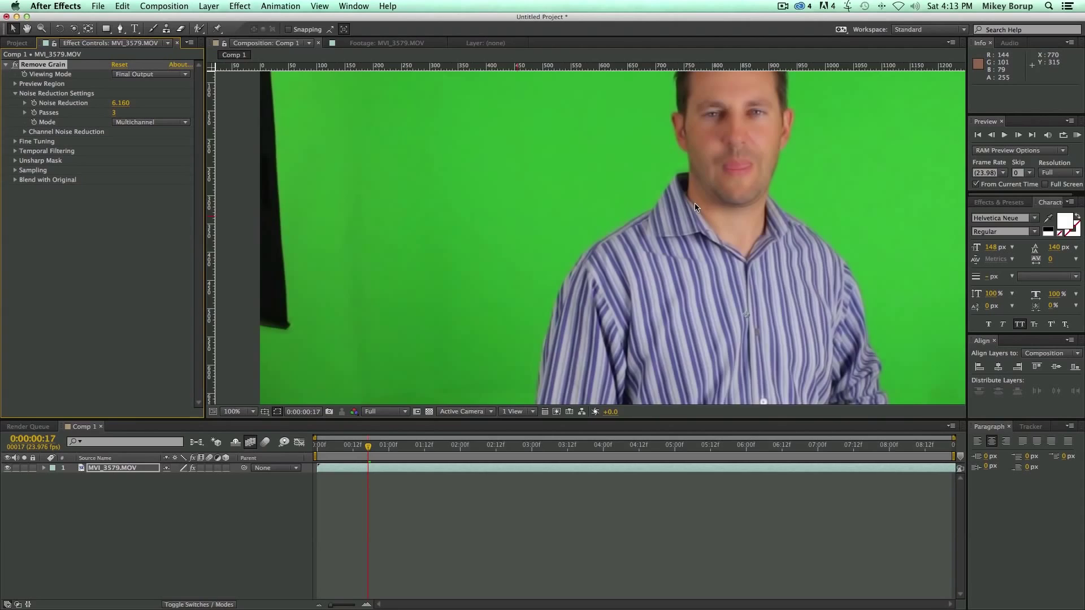
pyautogui.scroll(3, 693, 202)
pyautogui.press('space')
pyautogui.moveTo(742, 175); pyautogui.dragTo(475, 254)
pyautogui.moveTo(637, 184); pyautogui.dragTo(294, 328)
pyautogui.moveTo(700, 156); pyautogui.dragTo(300, 320)
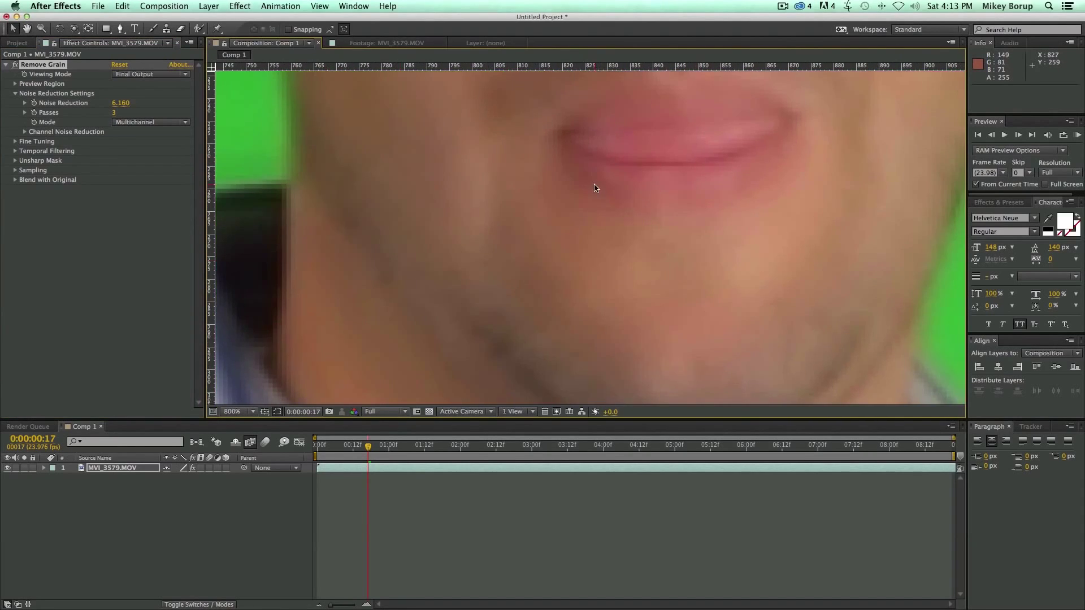
pyautogui.scroll(-3, 597, 187)
pyautogui.press('space')
pyautogui.moveTo(487, 244); pyautogui.dragTo(636, 184)
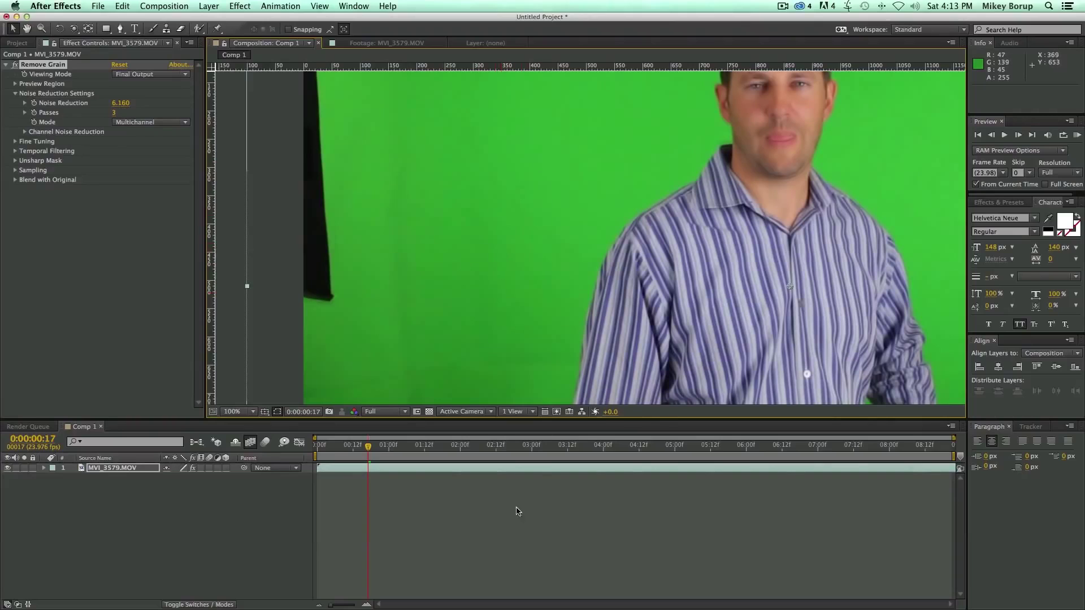
pyautogui.click(316, 446)
pyautogui.press('space')
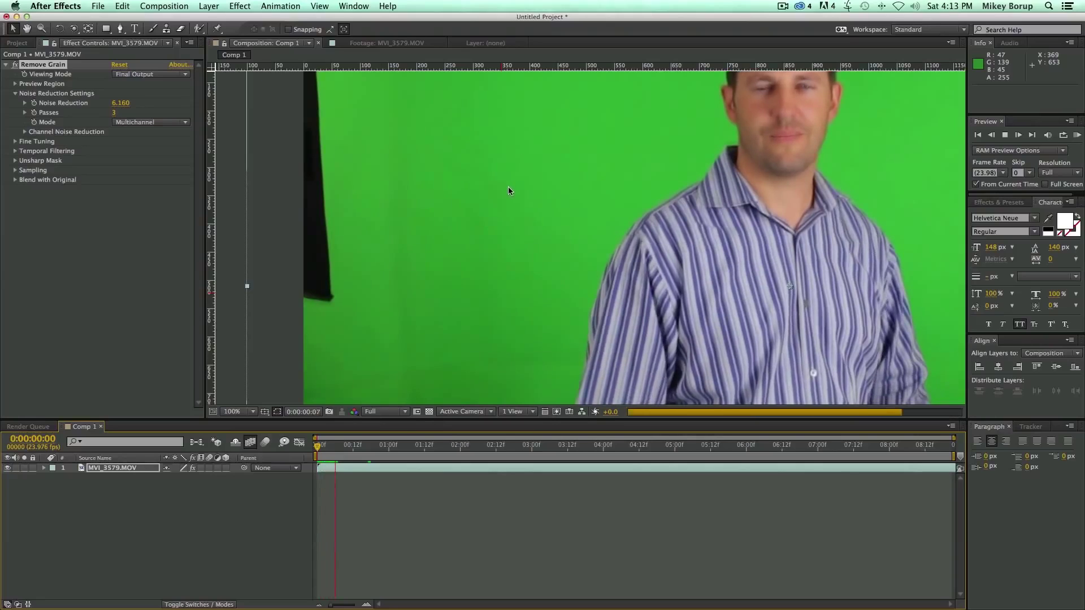
pyautogui.press('space')
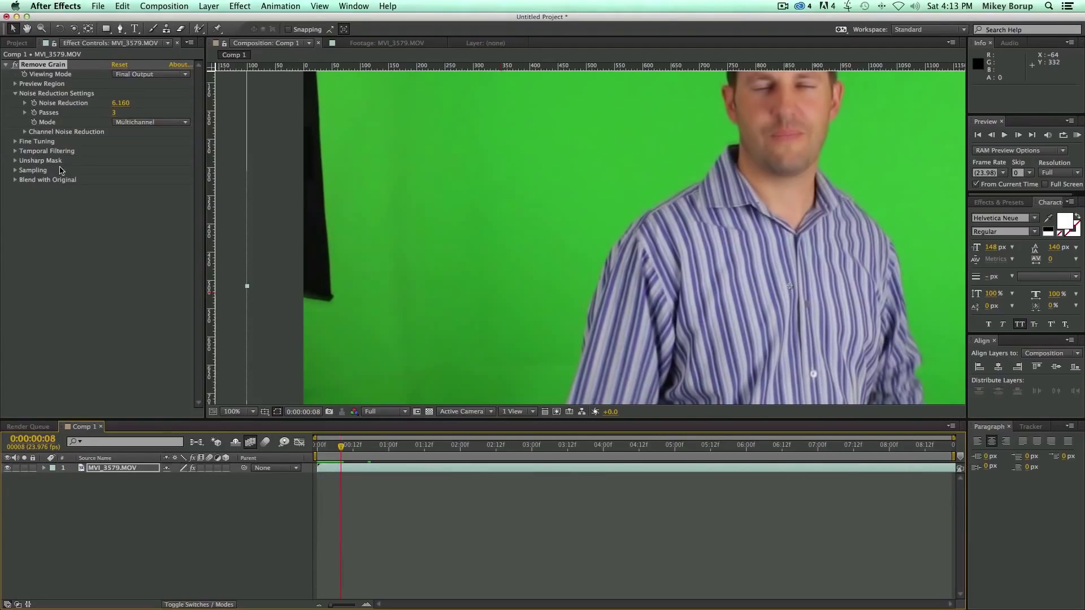
# Step: Set the Unsharp Mask amount in Remove Grain to 2.570 and check the sharpness of the face
pyautogui.click(15, 161)
pyautogui.moveTo(121, 171); pyautogui.dragTo(212, 176)
pyautogui.moveTo(742, 165); pyautogui.dragTo(615, 199)
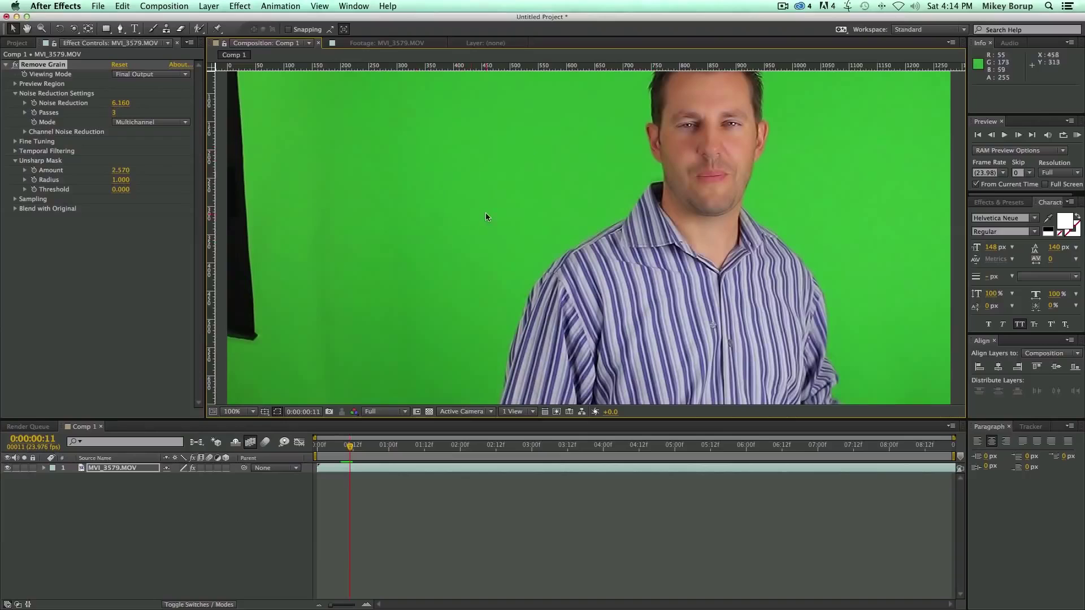
# Step: Change Remove Grain's noise reduction mode to Single Channel
pyautogui.click(25, 113)
pyautogui.click(25, 113)
pyautogui.click(25, 113)
pyautogui.click(24, 113)
pyautogui.click(144, 122)
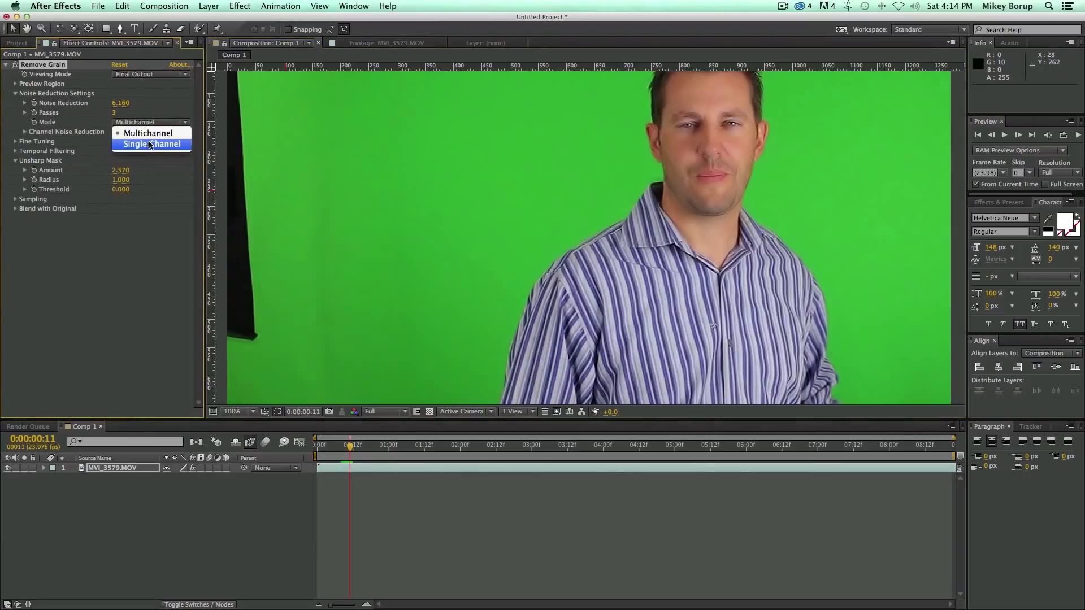
pyautogui.click(158, 145)
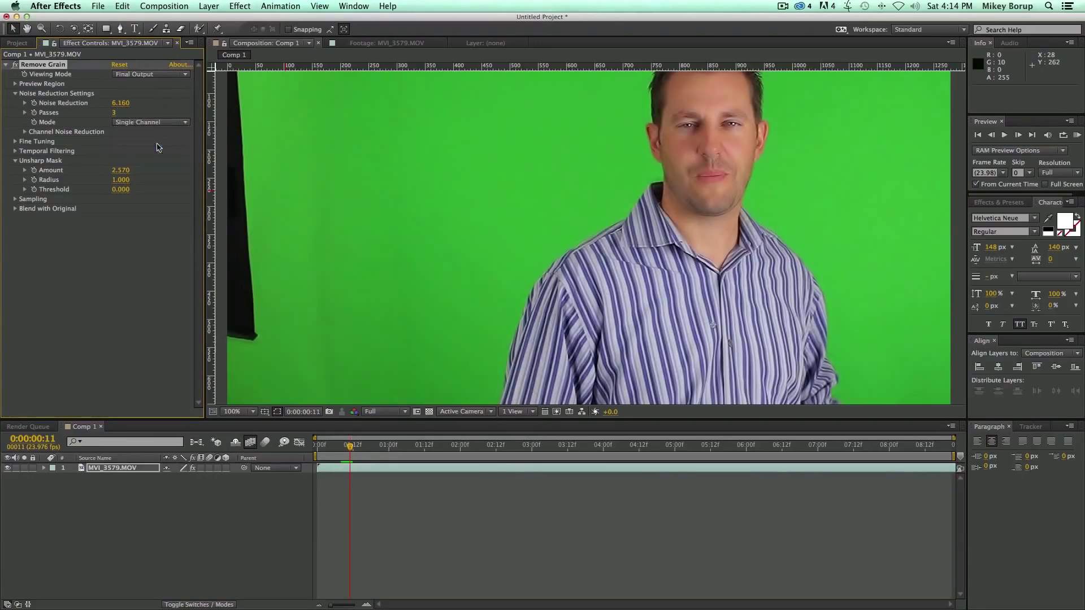
# Step: Compare frames around 0:00:00:10 and from 0:00:00:01 to 0:00:00:03 to examine the single-channel noise reduction
pyautogui.click(357, 446)
pyautogui.moveTo(362, 449); pyautogui.dragTo(354, 446)
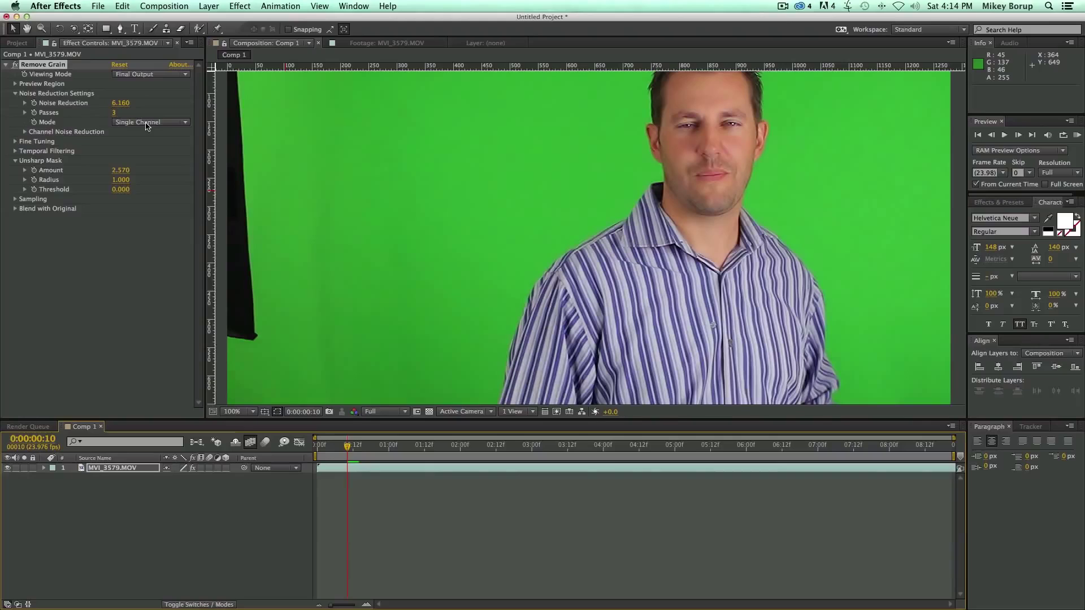
pyautogui.moveTo(347, 447); pyautogui.dragTo(320, 448)
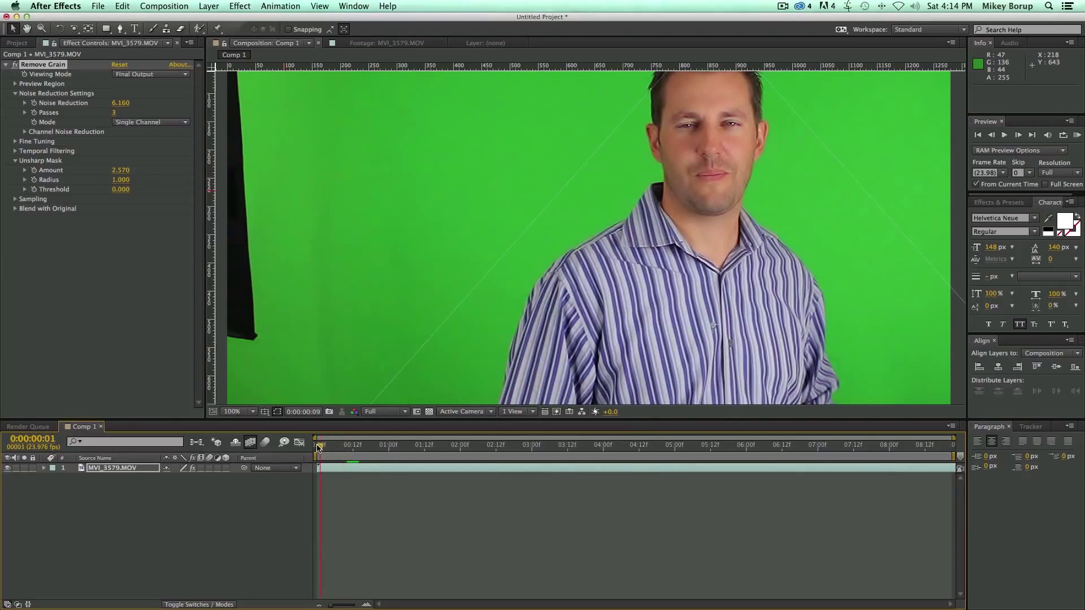
pyautogui.press('pagedown')
pyautogui.press('pagedown')
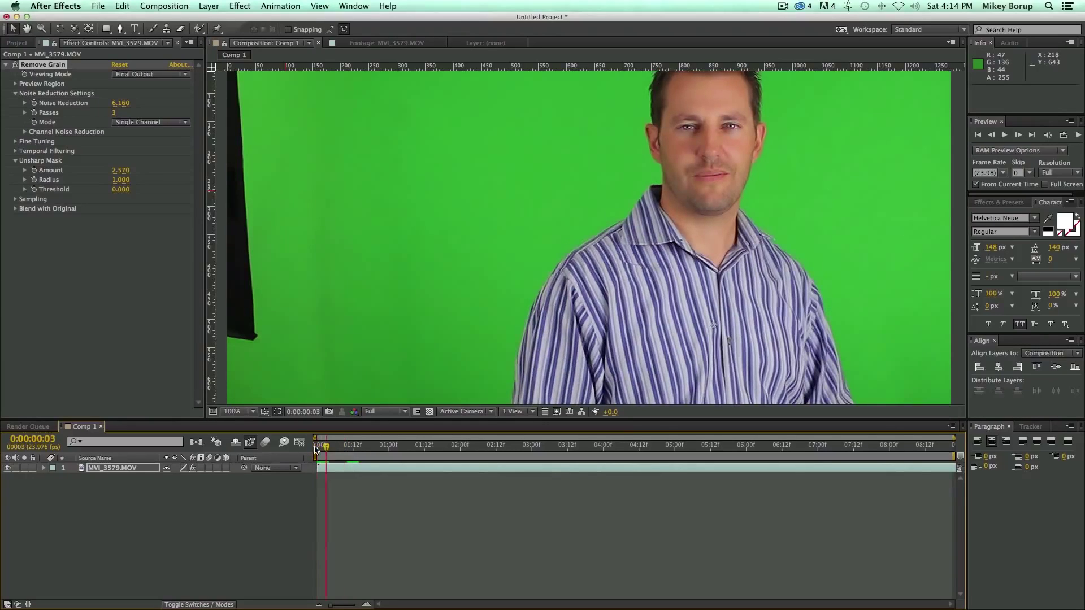
# Step: Delete the Remove Grain effect from the MVI_3579.MOV layer
pyautogui.click(348, 491)
pyautogui.click(348, 468)
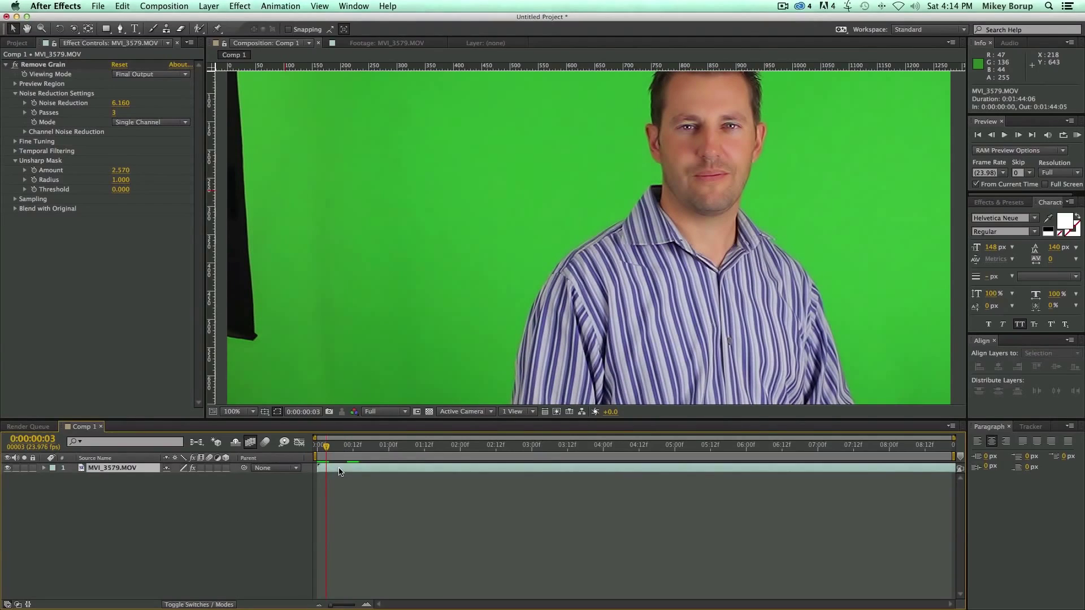
pyautogui.click(62, 67)
pyautogui.press('Delete')
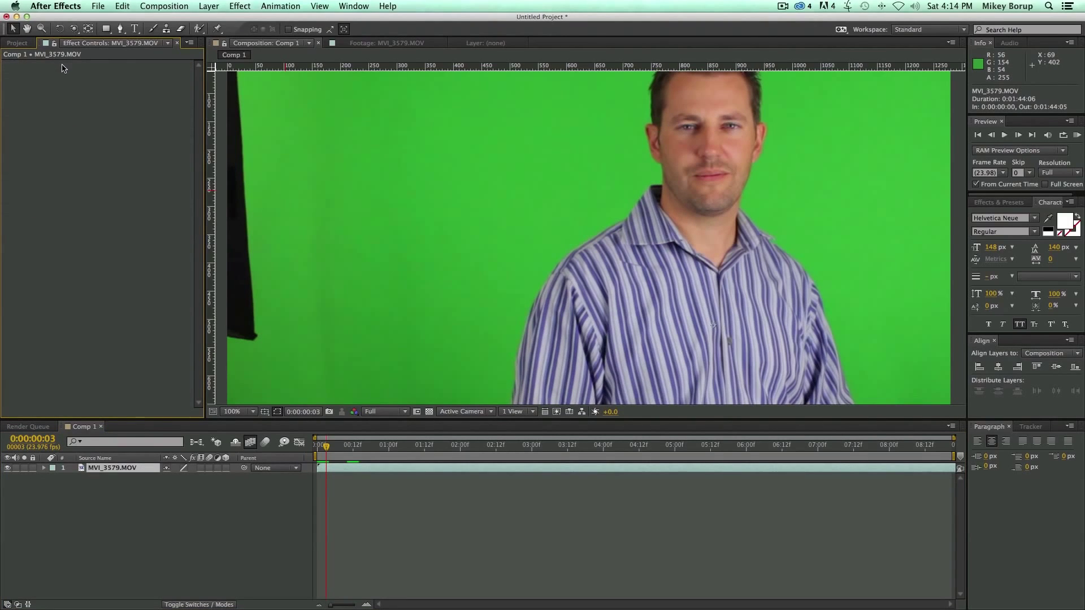
# Step: Delete the MVI_3579.MOV layer from Comp 1 and add the MVI_1921.MOV.mov clip starting at 0:00:00:00
pyautogui.moveTo(354, 452); pyautogui.dragTo(315, 452)
pyautogui.scroll(-2, 584, 302)
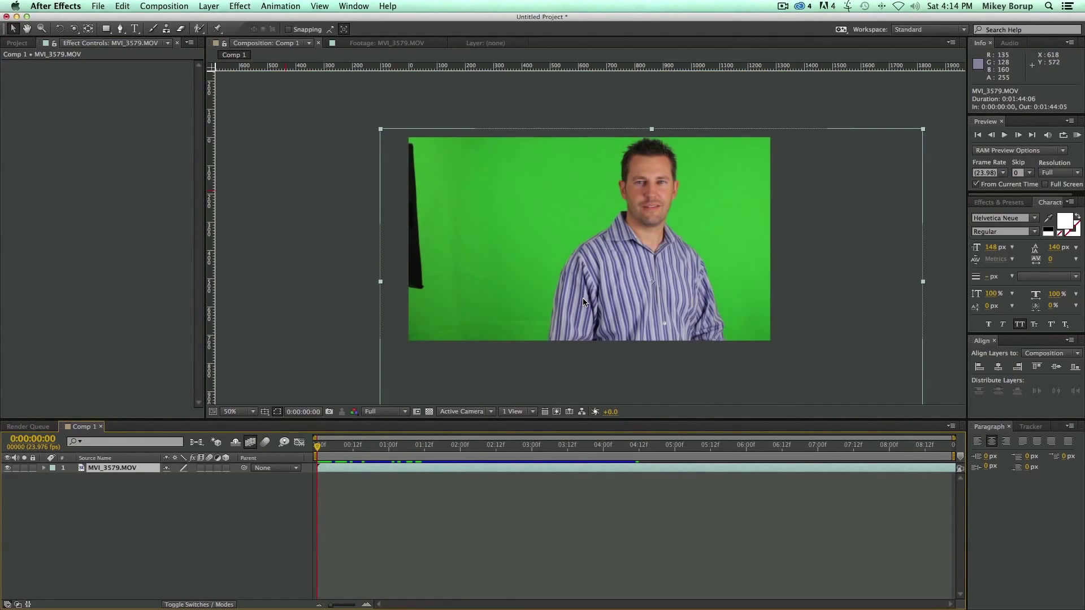
pyautogui.press('Delete')
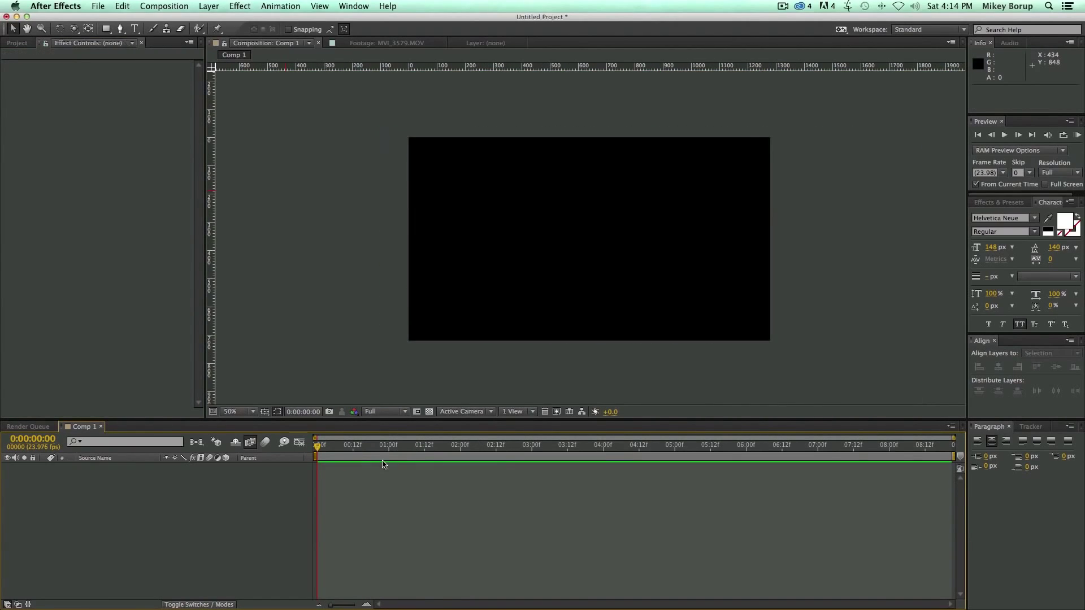
pyautogui.moveTo(15, 167); pyautogui.dragTo(482, 185)
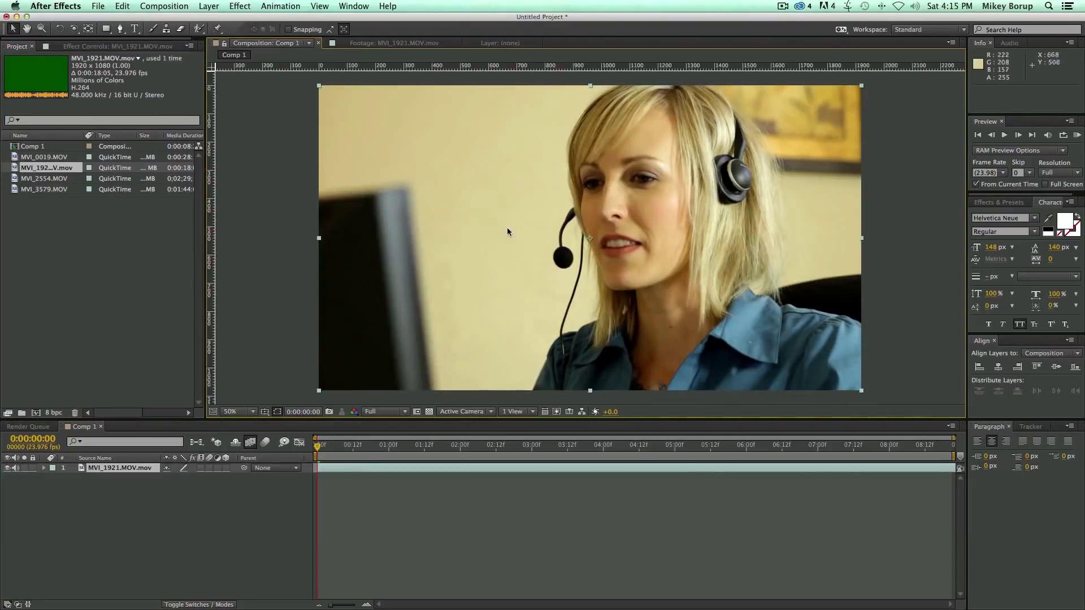
# Step: Apply the Add Grain effect to the MVI_1921.MOV.mov layer and set its viewing mode to Final Output
pyautogui.click(241, 6)
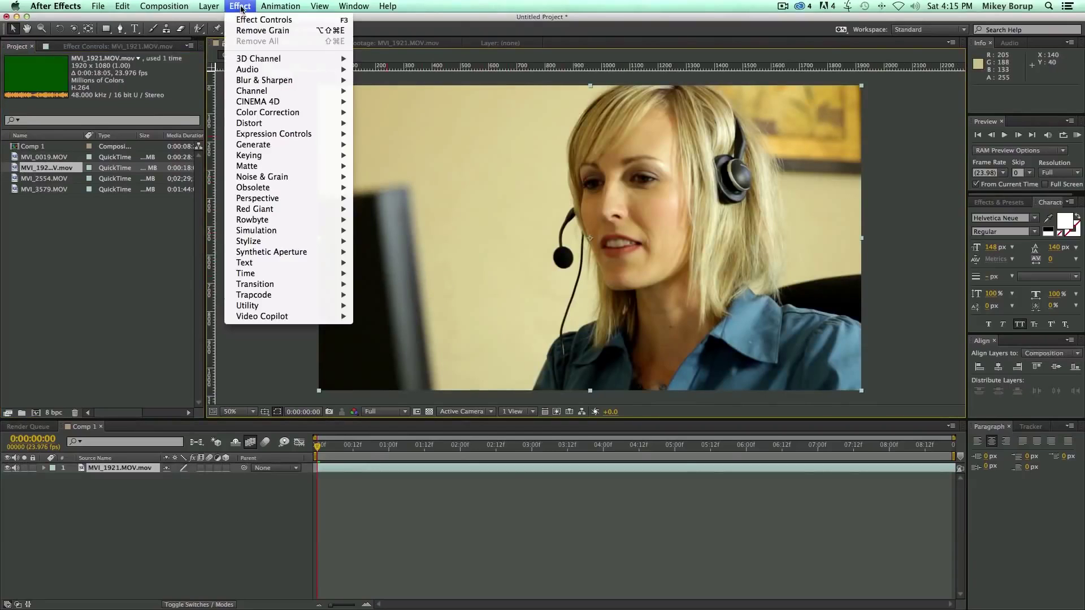
pyautogui.moveTo(251, 92)
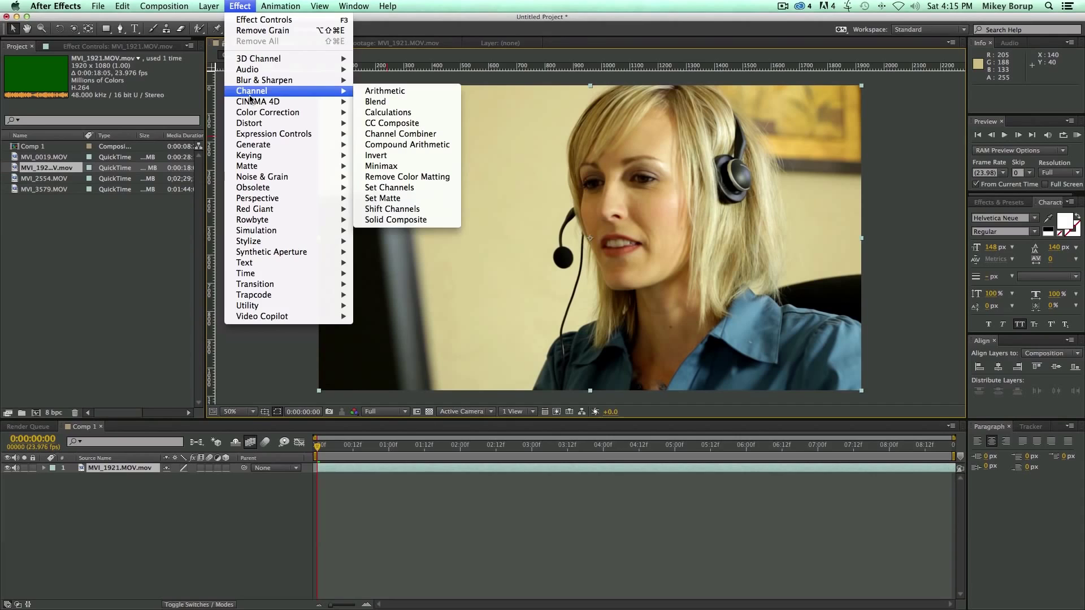
pyautogui.moveTo(264, 179)
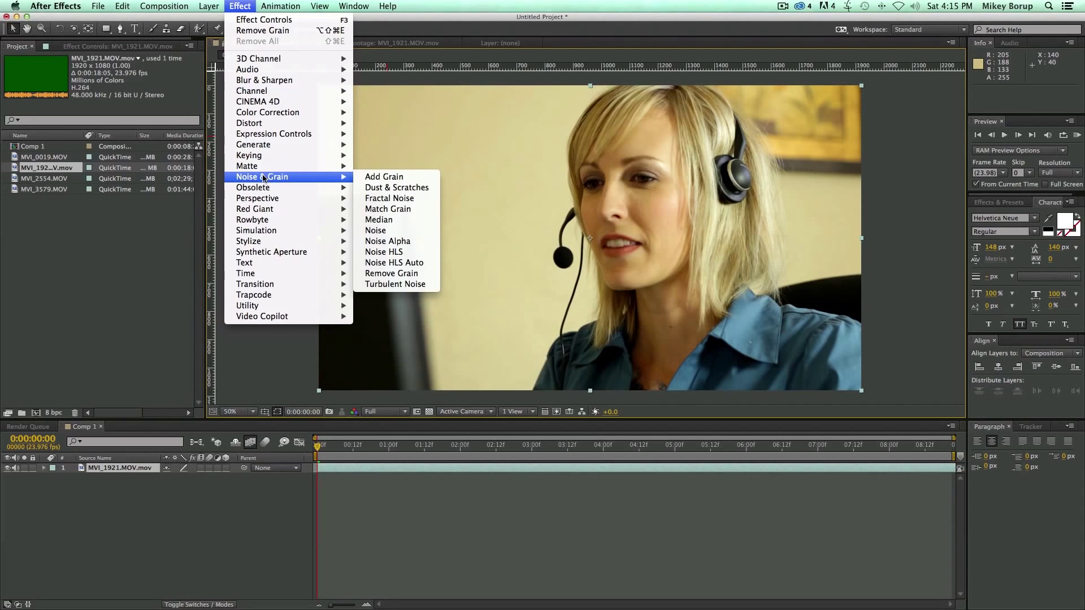
pyautogui.click(373, 177)
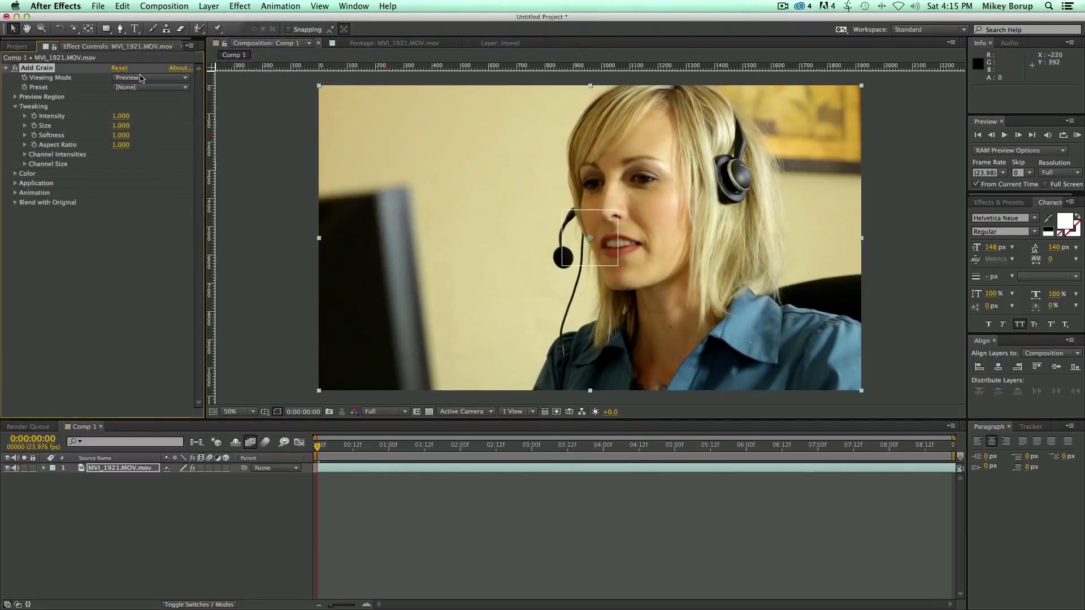
pyautogui.click(142, 78)
pyautogui.click(155, 112)
pyautogui.scroll(2, 665, 260)
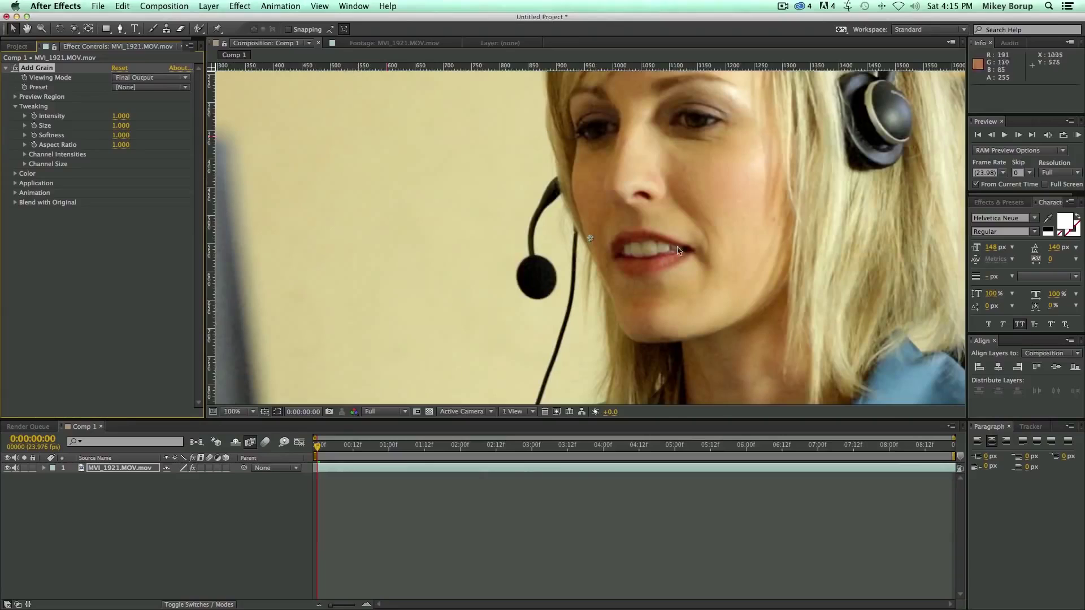
pyautogui.click(145, 79)
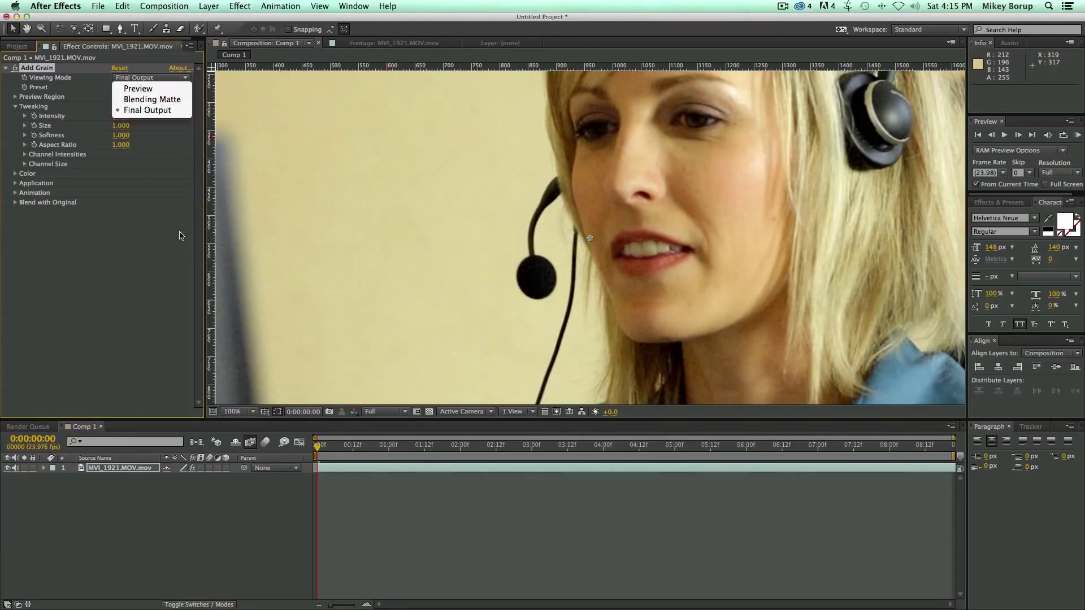
pyautogui.click(137, 112)
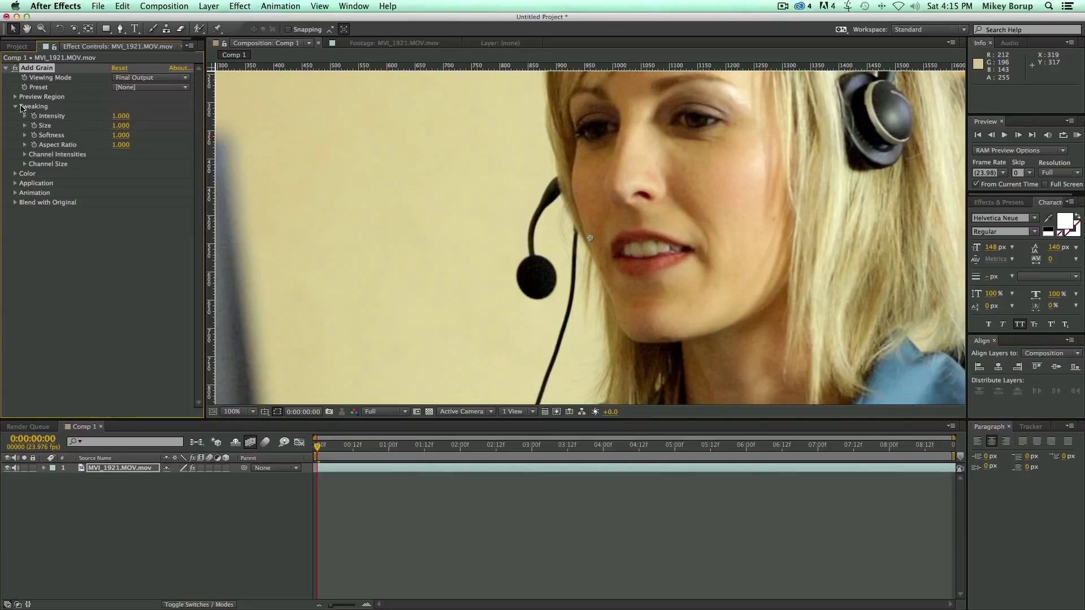
# Step: Try a grain size of 4.800, undo it, and raise the Add Grain intensity to 5.800
pyautogui.moveTo(122, 128); pyautogui.dragTo(144, 129)
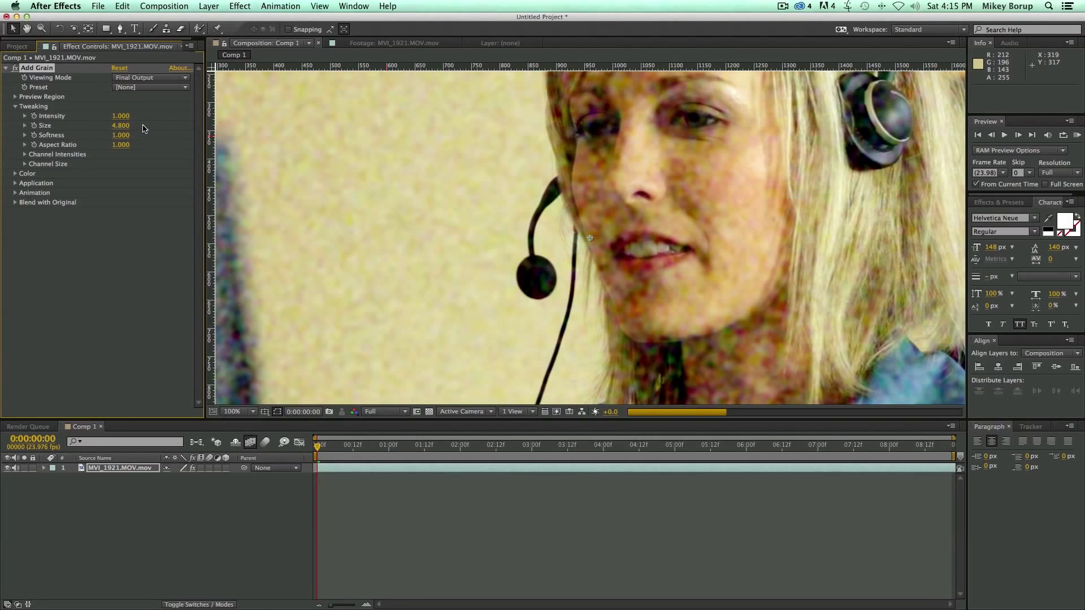
pyautogui.press('super+z')
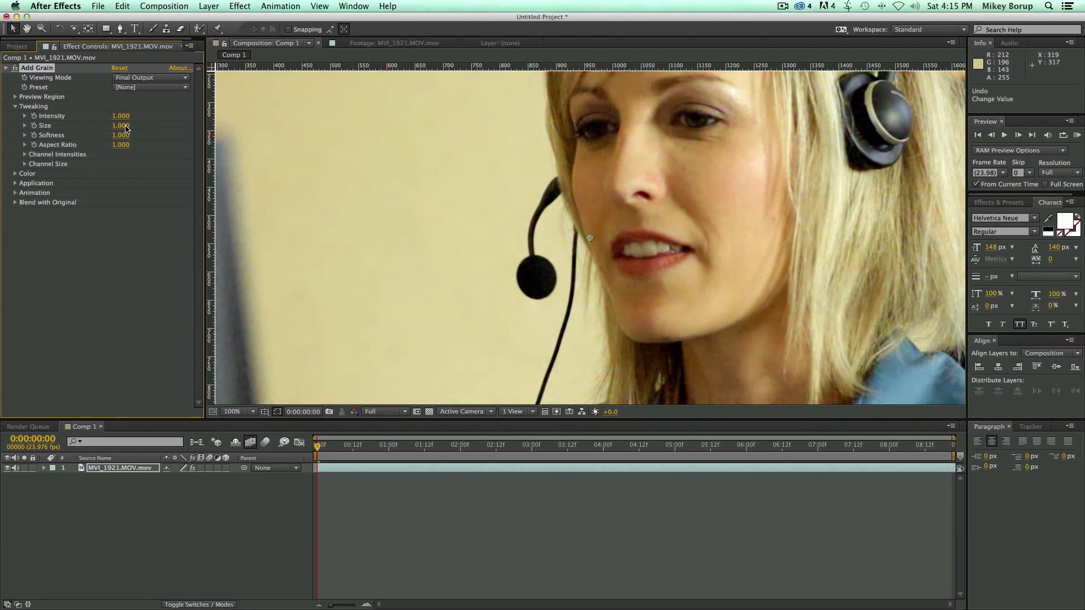
pyautogui.moveTo(122, 117); pyautogui.dragTo(150, 118)
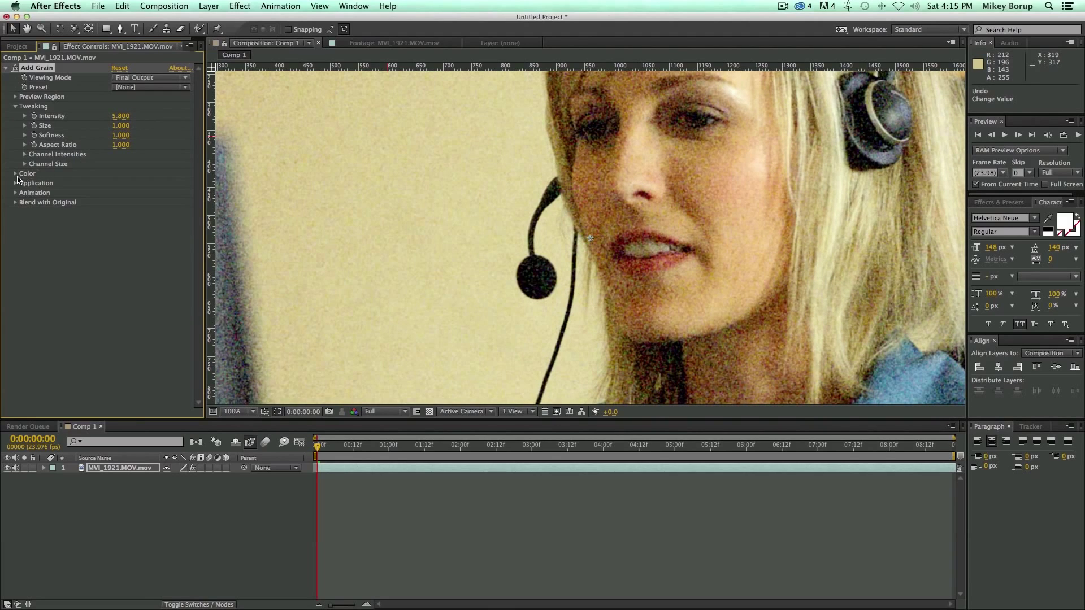
# Step: Make the added grain monochromatic, set its intensity to 2.900, and play the first frames to check it
pyautogui.click(15, 174)
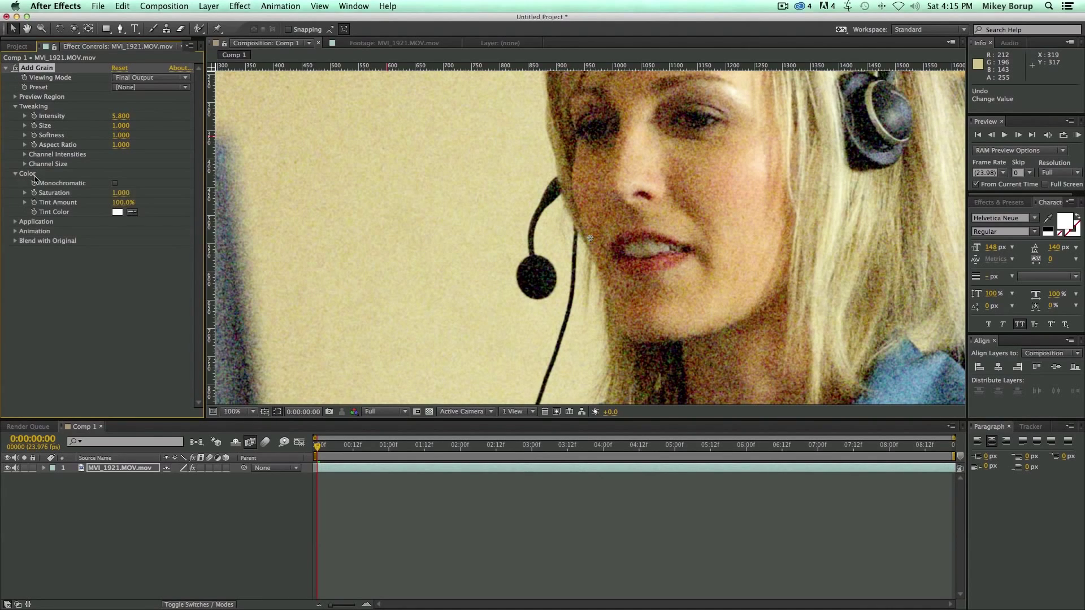
pyautogui.click(115, 185)
pyautogui.moveTo(122, 116); pyautogui.dragTo(106, 117)
pyautogui.press(',')
pyautogui.press('space')
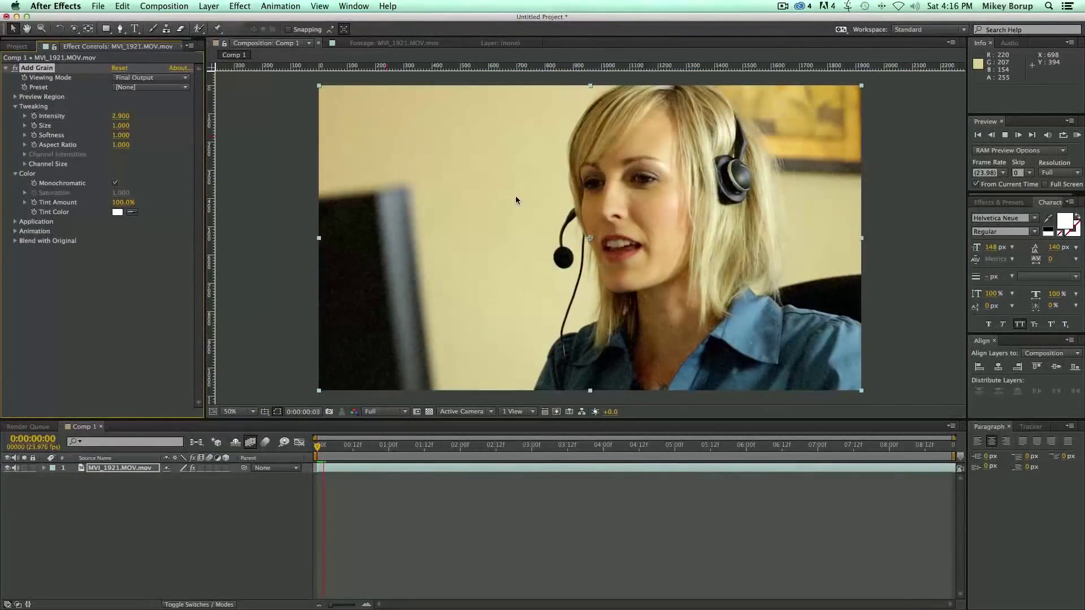
pyautogui.press('space')
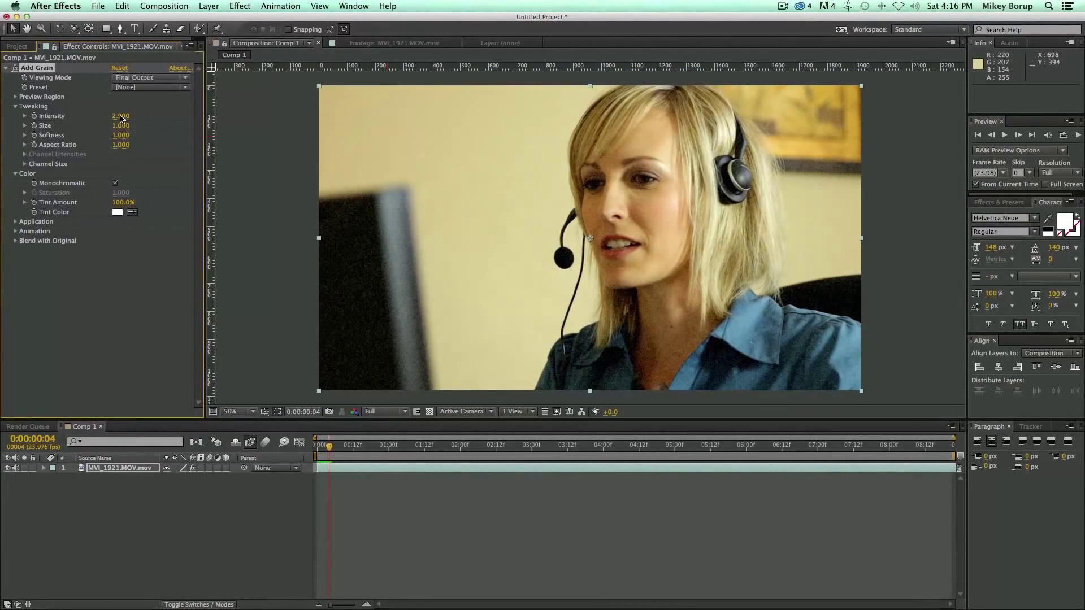
# Step: Set the Add Grain intensity to 1.300 and softness to 1.400, checking the grain on the face up close
pyautogui.moveTo(122, 117)
pyautogui.mouseDown()
pyautogui.moveTo(113, 116)
pyautogui.moveTo(126, 136)
pyautogui.mouseUp()
pyautogui.press('/')
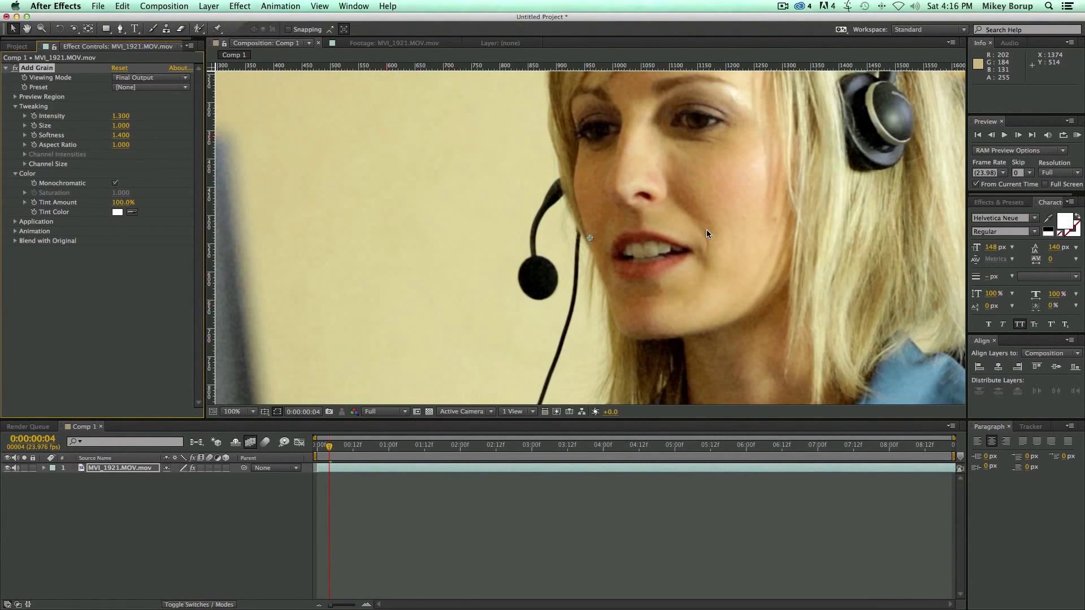
pyautogui.press(',')
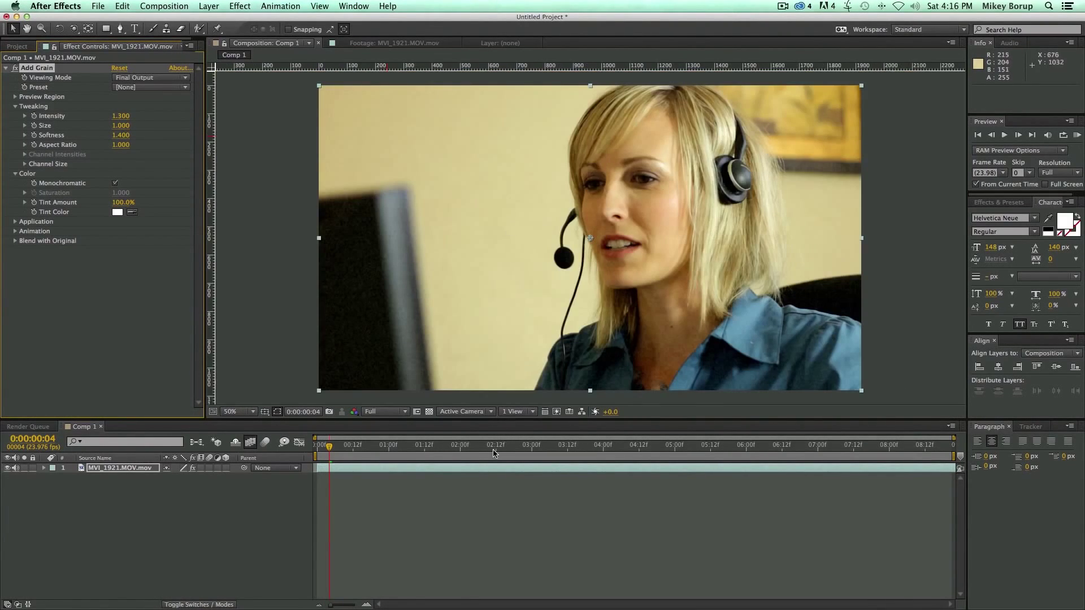
# Step: Return to 0:00:00:00 and create an adjustment layer above the MVI_1921.MOV.mov clip
pyautogui.click(407, 563)
pyautogui.moveTo(325, 450); pyautogui.dragTo(308, 449)
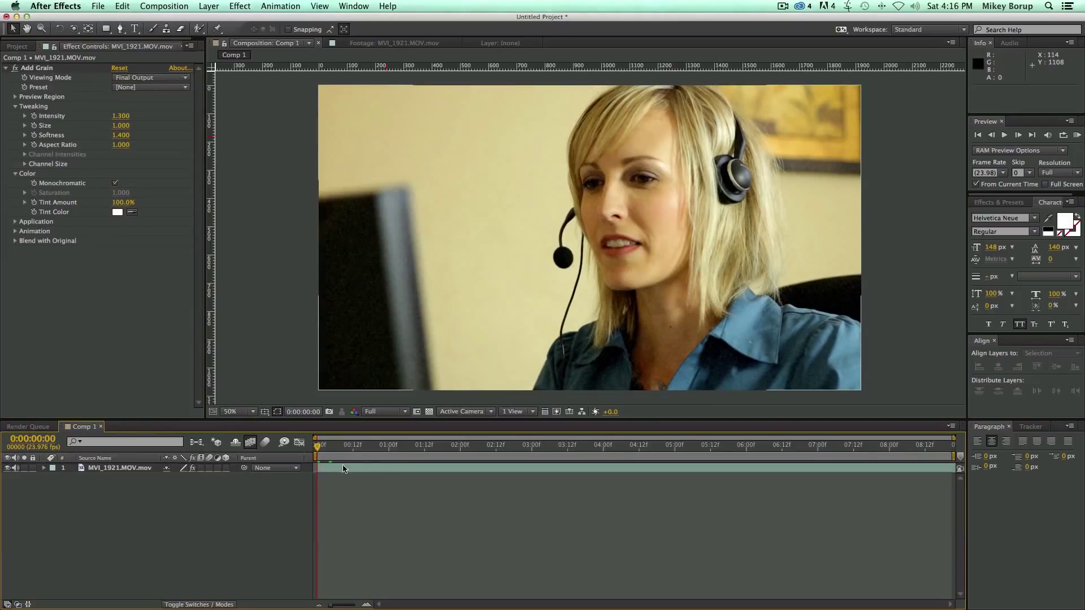
pyautogui.click(215, 7)
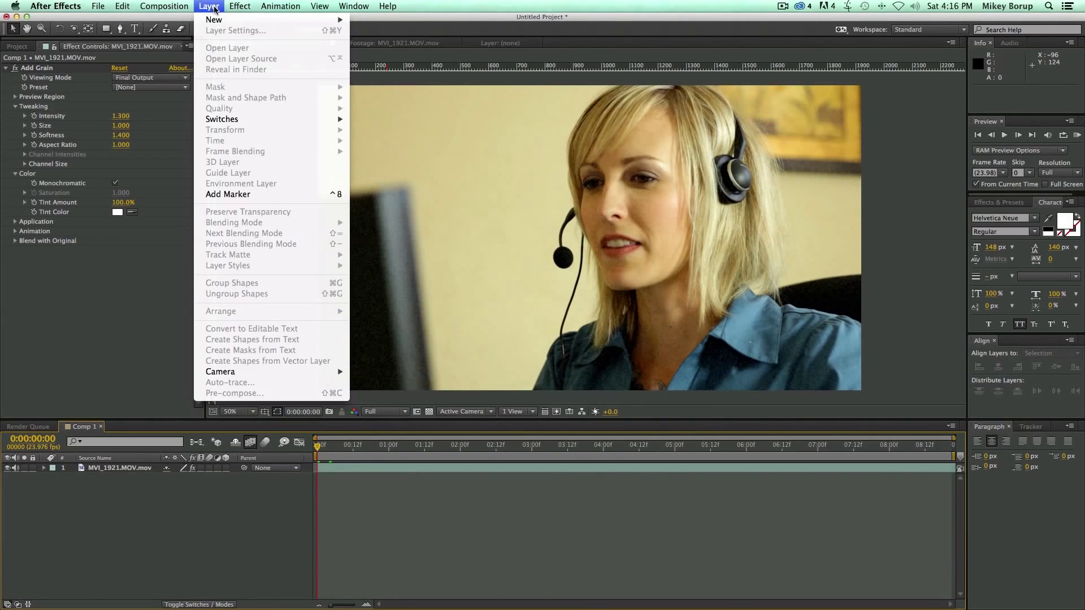
pyautogui.moveTo(217, 20)
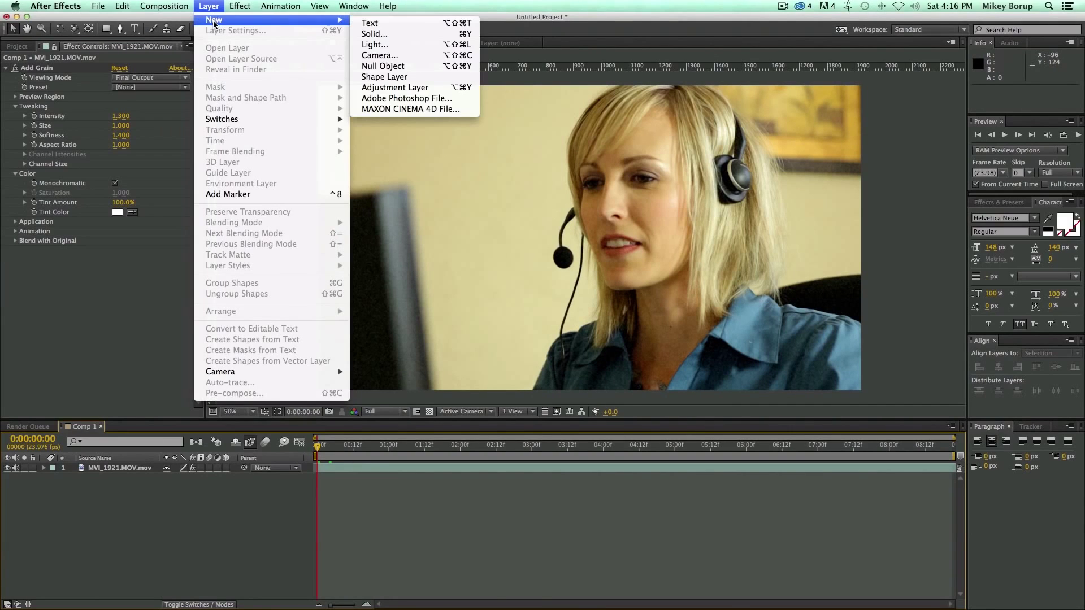
pyautogui.click(425, 88)
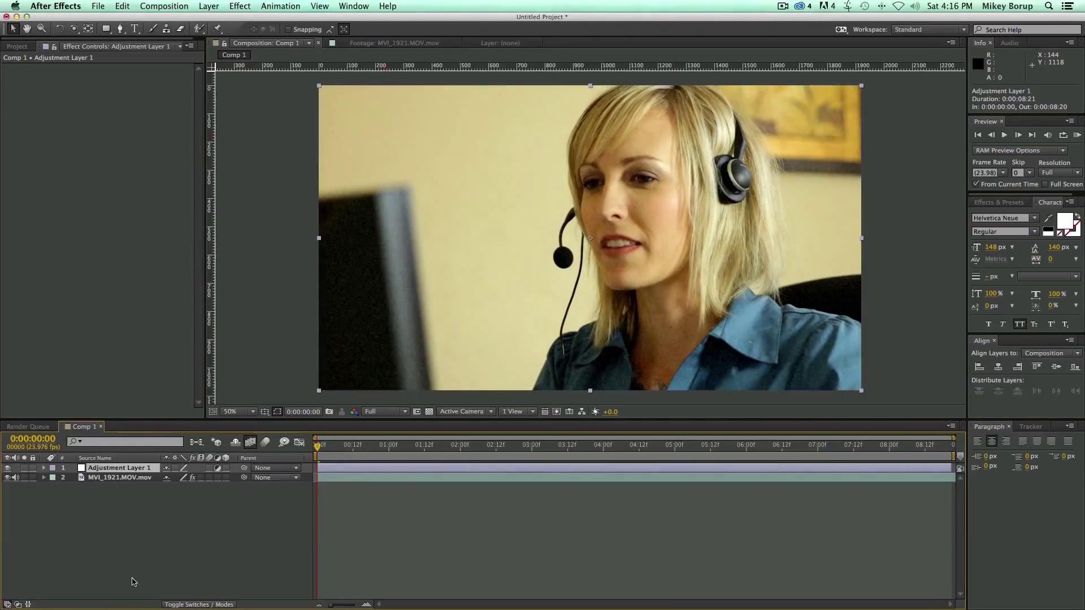
# Step: Apply the Exposure effect to the adjustment layer and set its master exposure to -2.67
pyautogui.click(241, 6)
pyautogui.moveTo(258, 114)
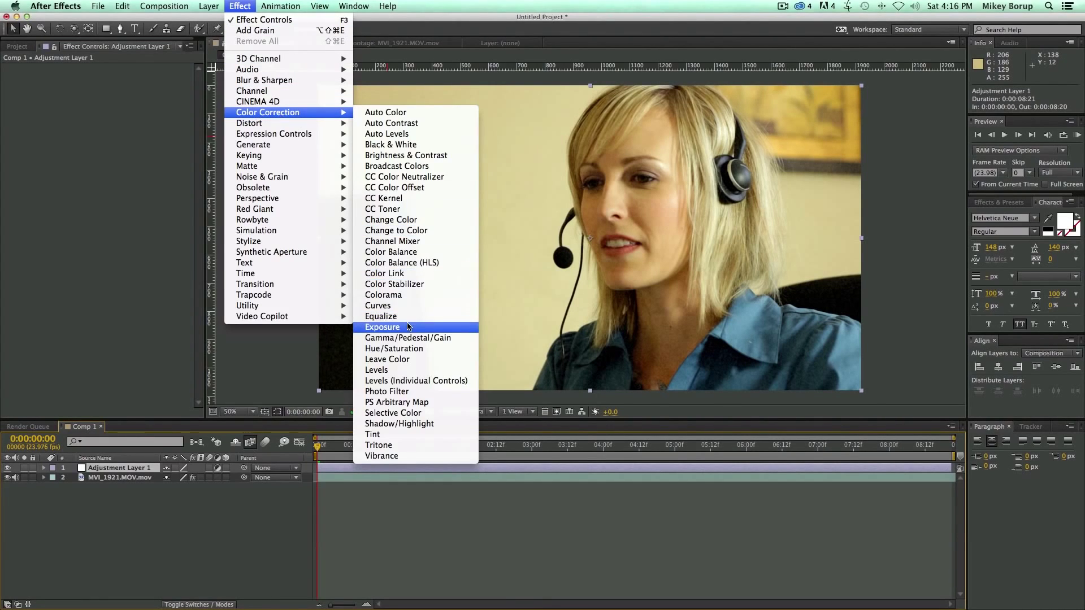
pyautogui.click(390, 327)
pyautogui.moveTo(122, 99); pyautogui.dragTo(125, 391)
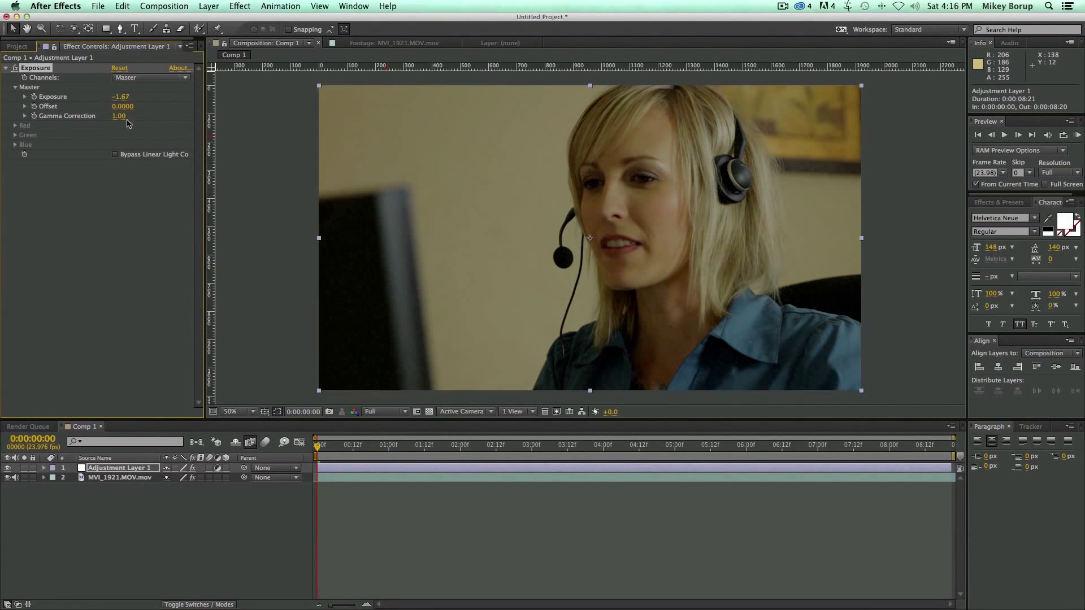
pyautogui.moveTo(124, 99); pyautogui.dragTo(65, 98)
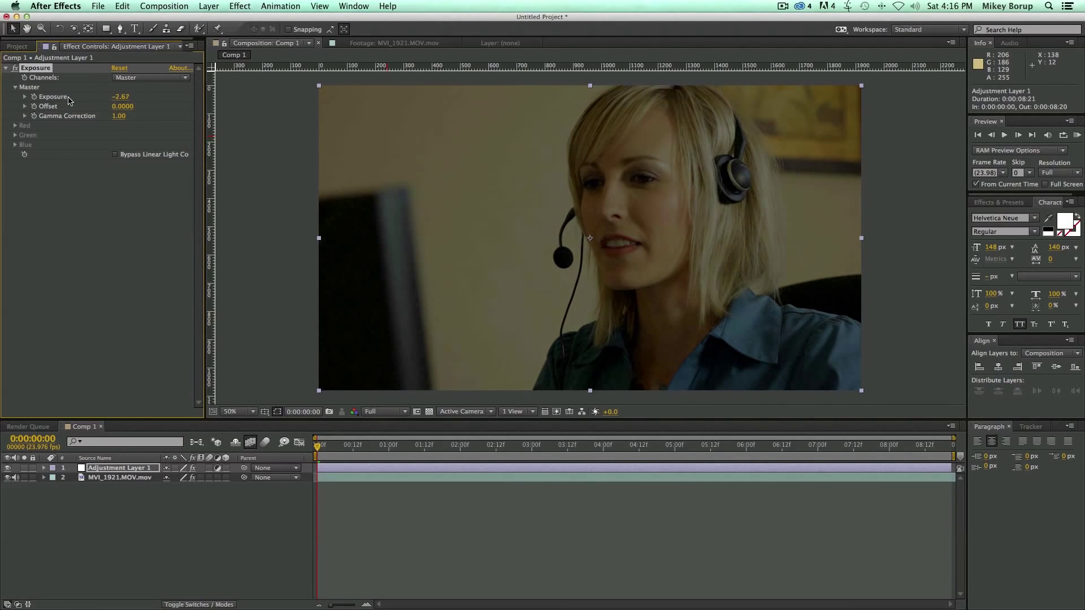
# Step: Add a full-frame elliptical mask to the adjustment layer with the Ellipse Tool
pyautogui.click(346, 467)
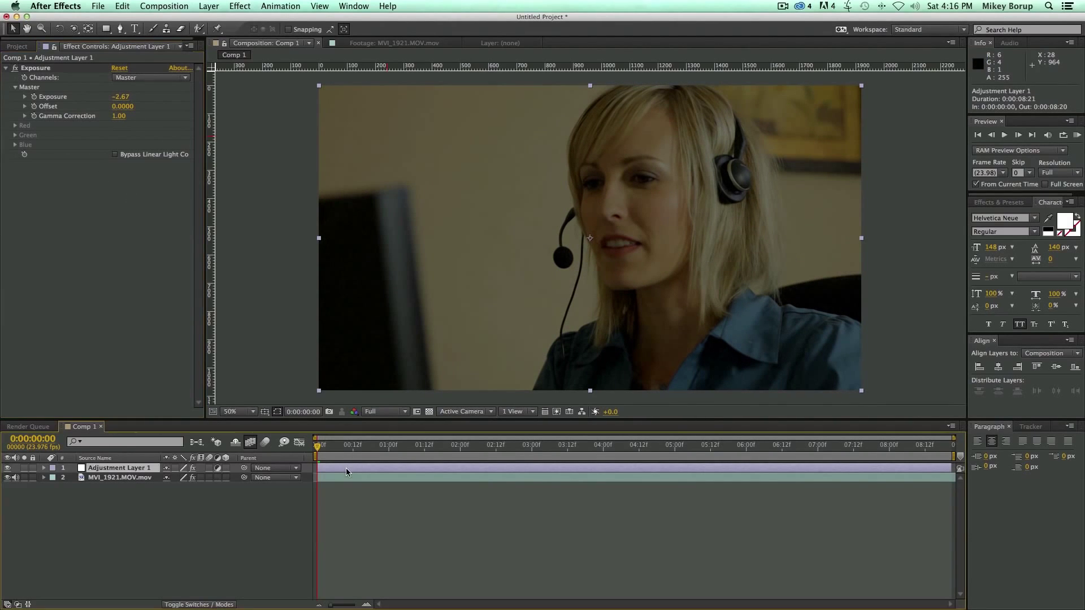
pyautogui.click(106, 29)
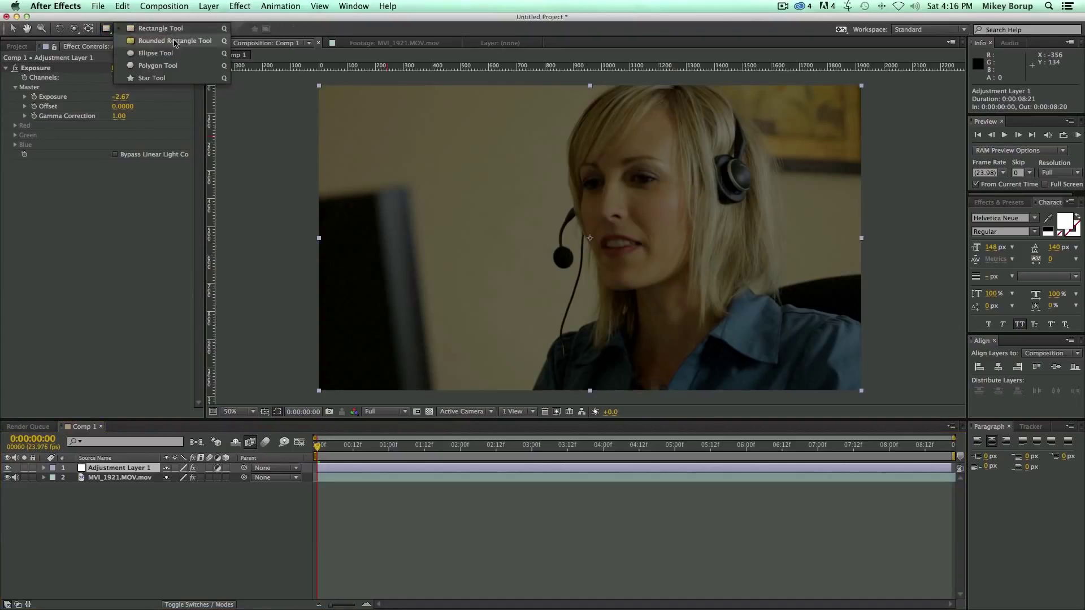
pyautogui.click(165, 56)
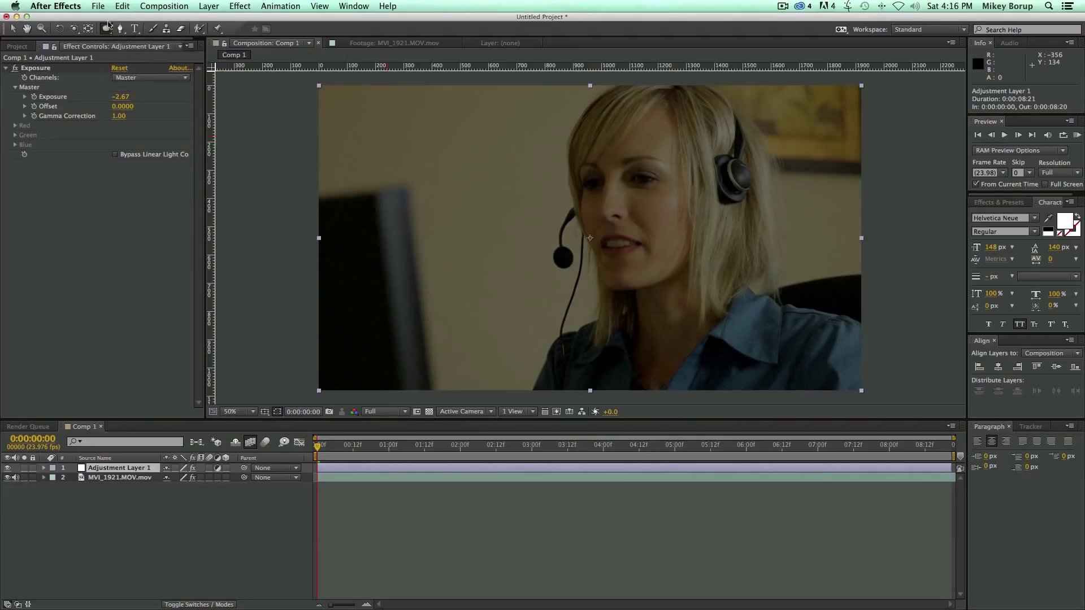
pyautogui.doubleClick(105, 29)
pyautogui.press('v')
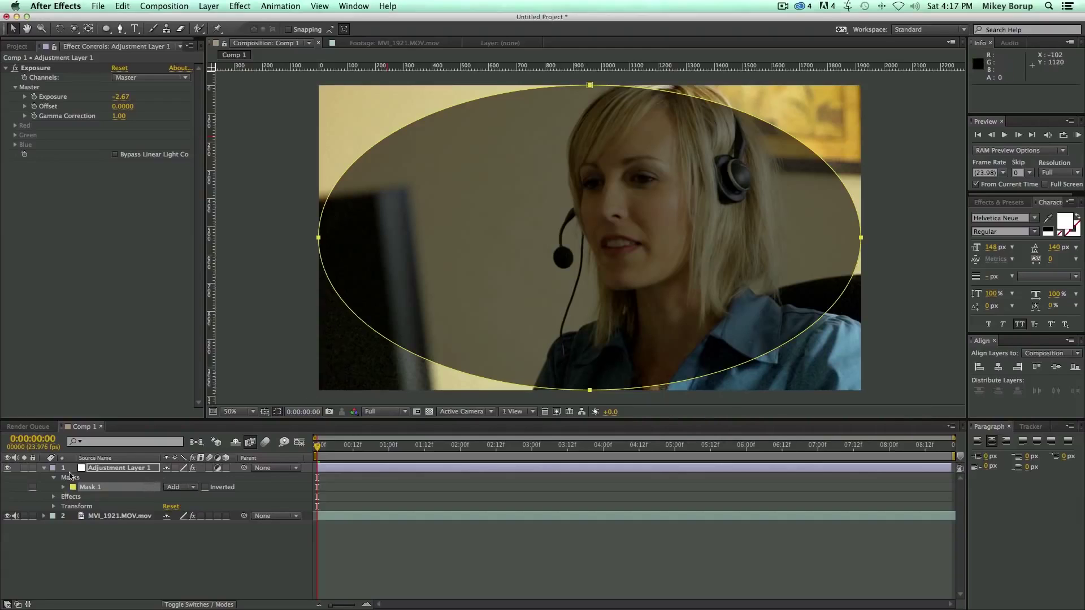
# Step: Set the adjustment layer's elliptical mask to Subtract and feather it by 480 pixels
pyautogui.click(194, 488)
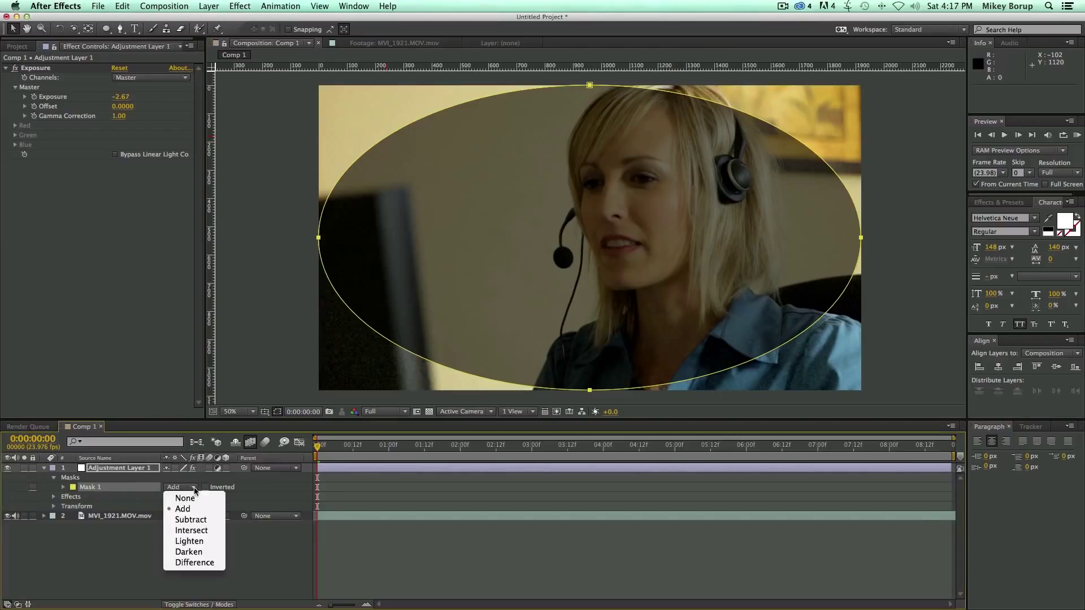
pyautogui.click(191, 519)
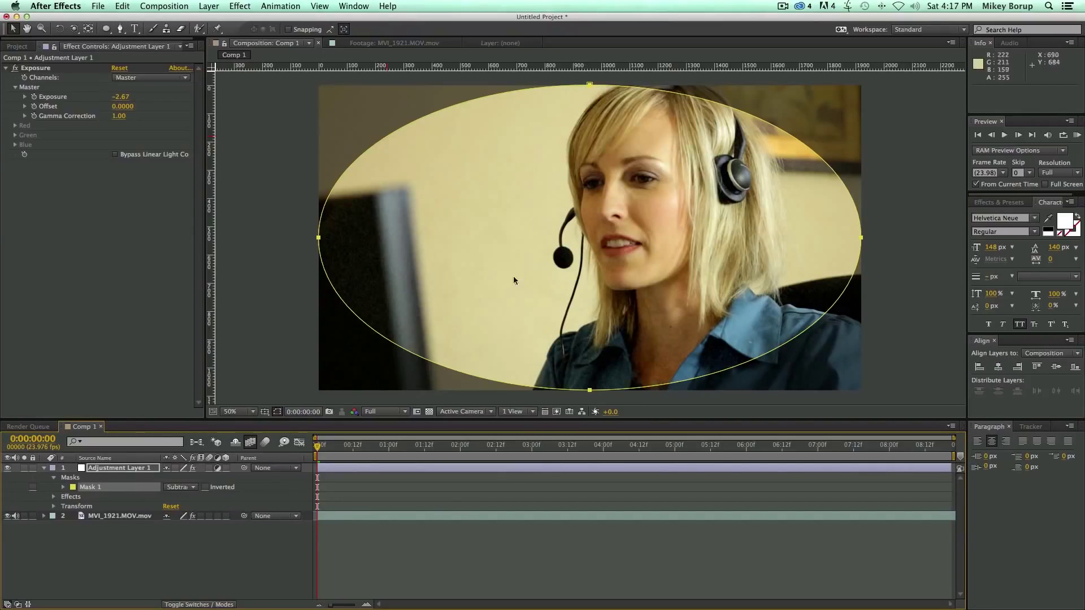
pyautogui.click(148, 575)
pyautogui.click(63, 487)
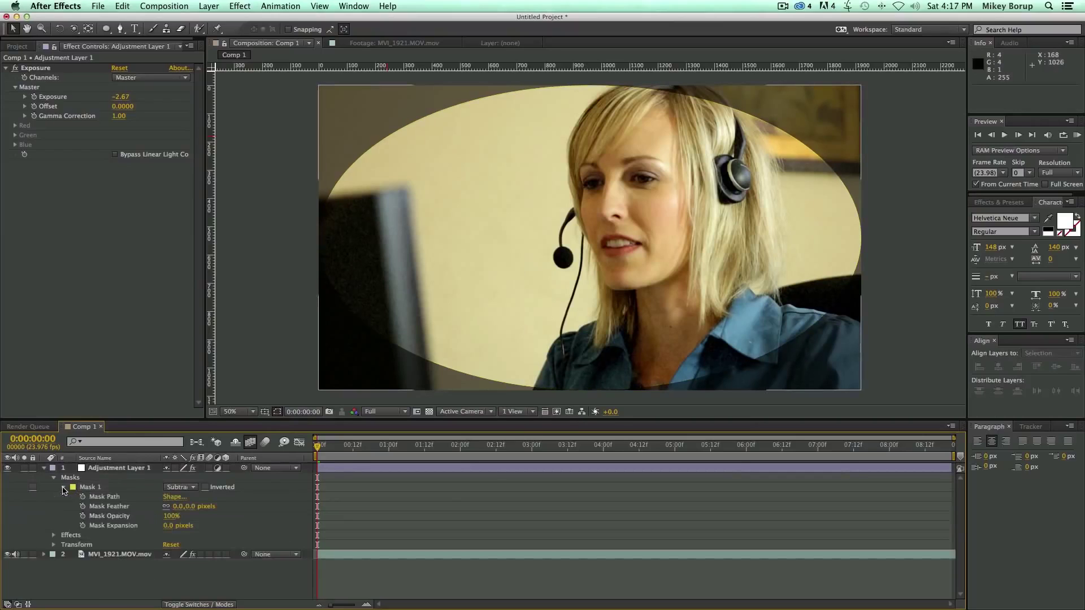
pyautogui.moveTo(178, 508); pyautogui.dragTo(429, 518)
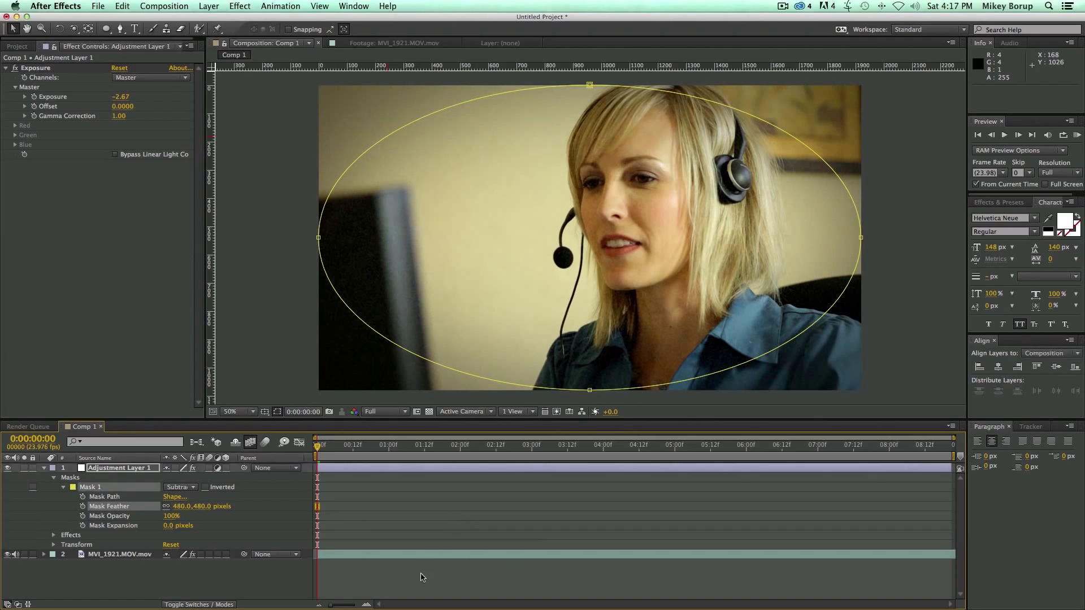
pyautogui.click(460, 520)
# Step: Toggle the adjustment layer's visibility to compare the clip with and without the vignette
pyautogui.click(8, 469)
pyautogui.click(8, 469)
pyautogui.click(8, 468)
pyautogui.click(8, 469)
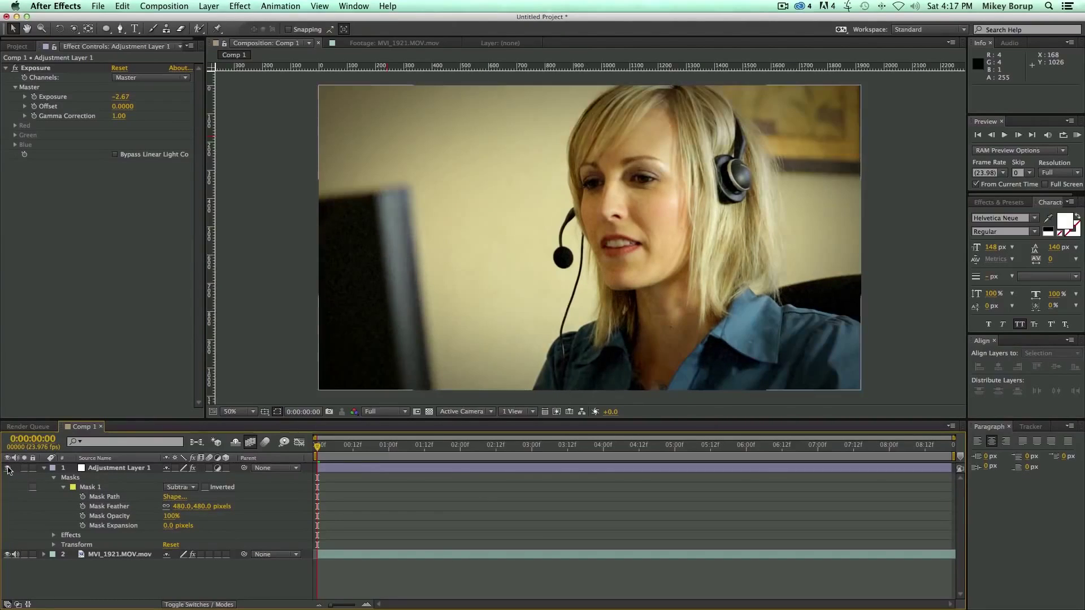
pyautogui.click(285, 332)
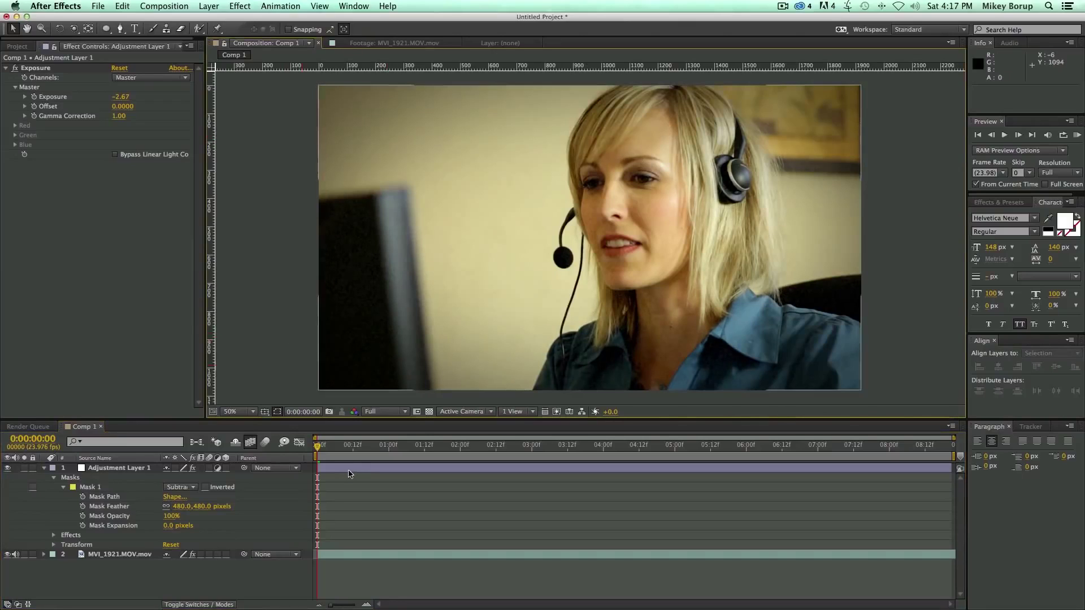
# Step: Apply the Hue/Saturation effect to the MVI_1921.MOV layer and set its master saturation to -35
pyautogui.click(350, 555)
pyautogui.click(241, 6)
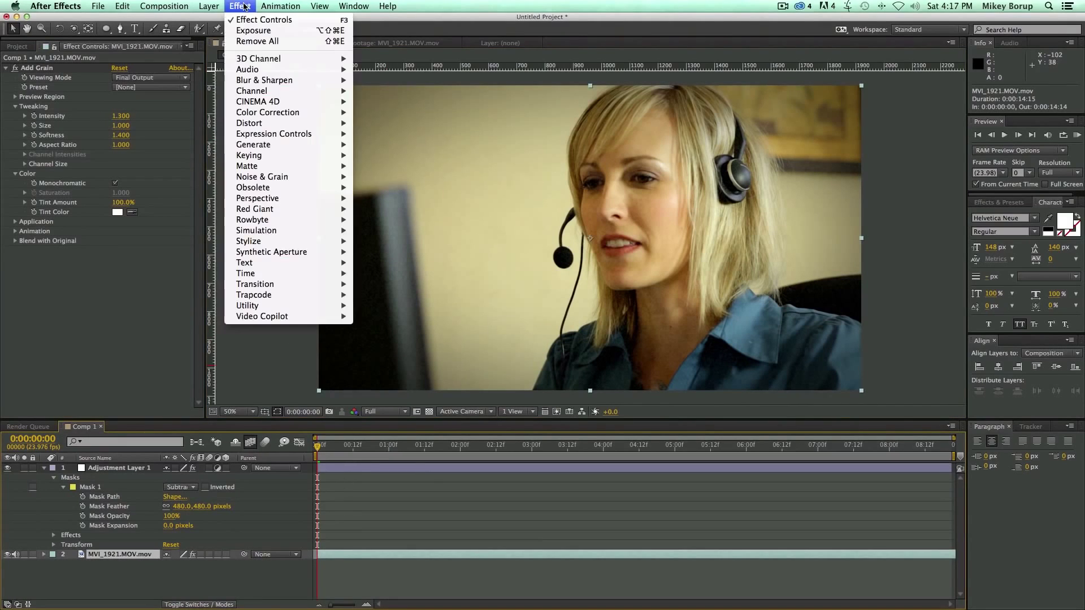
pyautogui.moveTo(279, 115)
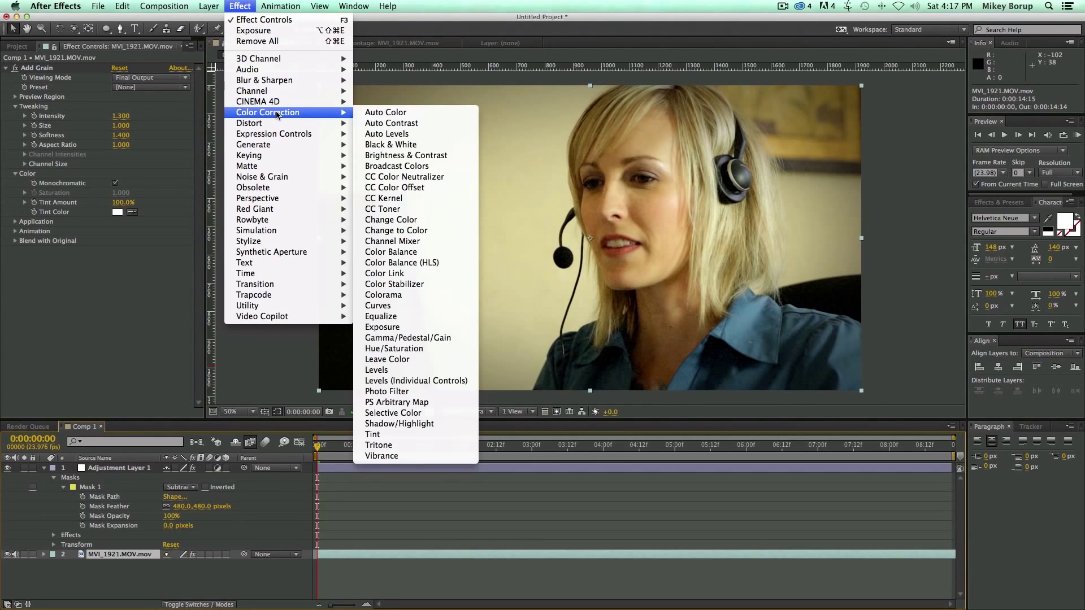
pyautogui.click(426, 349)
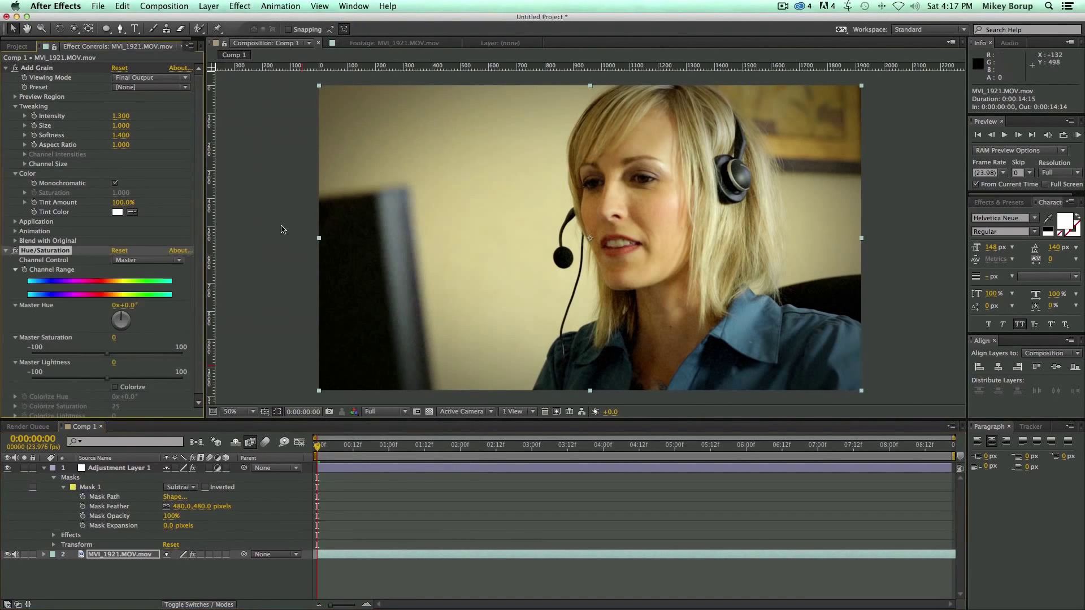
pyautogui.moveTo(106, 354); pyautogui.dragTo(78, 356)
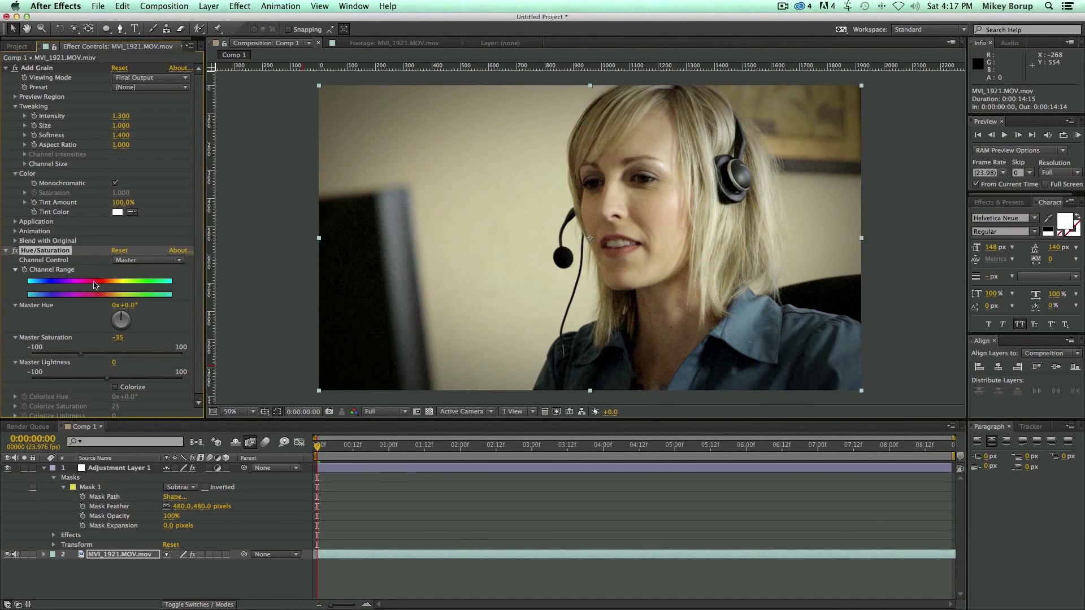
# Step: Apply the Levels effect to the MVI_1921.MOV layer with input black at 45 and input white at 214
pyautogui.click(241, 6)
pyautogui.moveTo(274, 134)
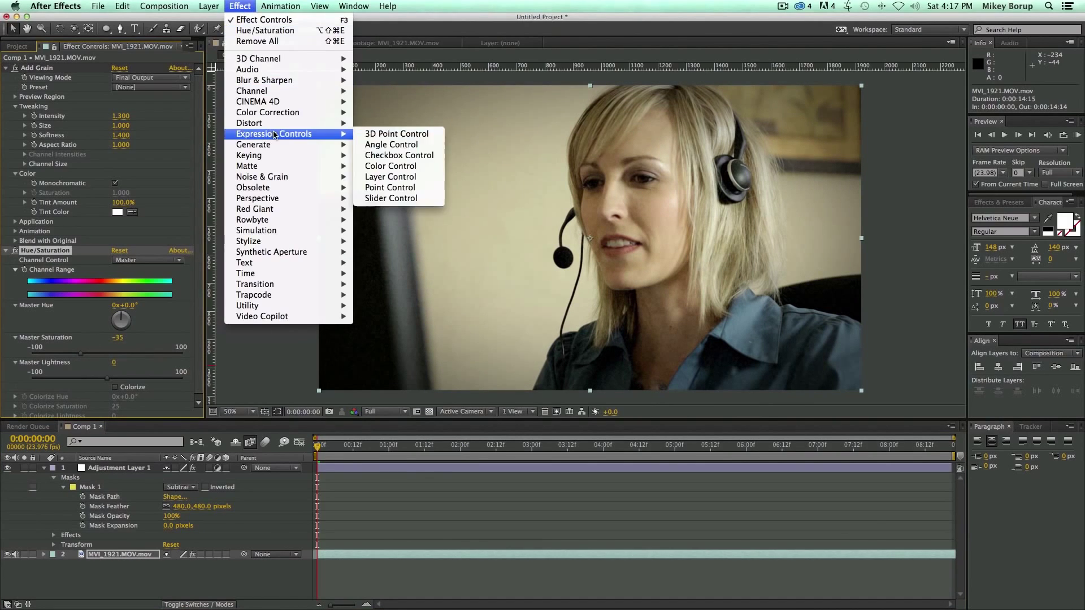
pyautogui.moveTo(282, 115)
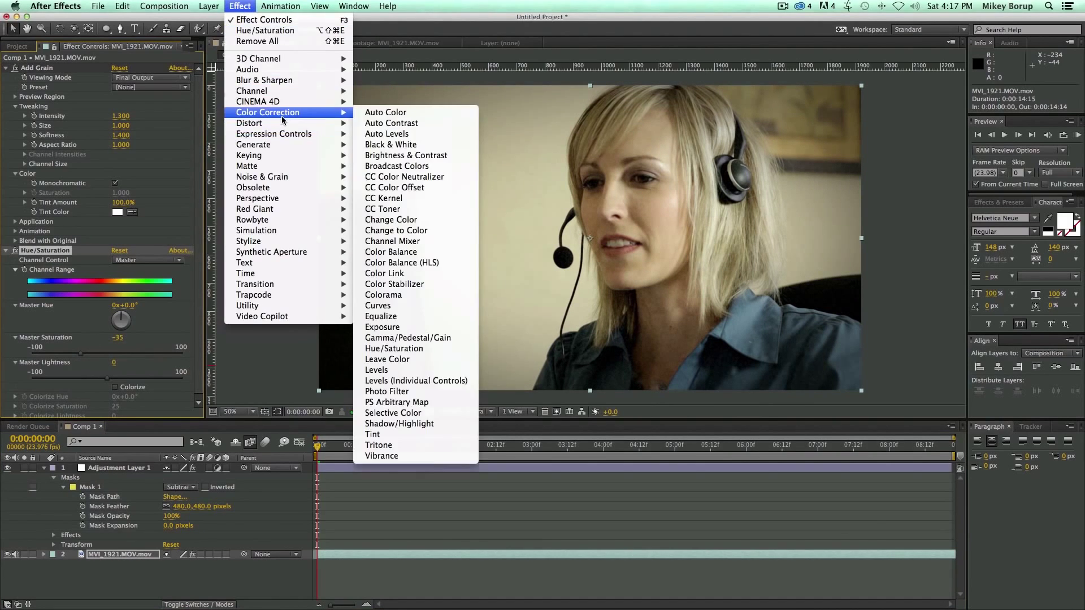
pyautogui.click(401, 375)
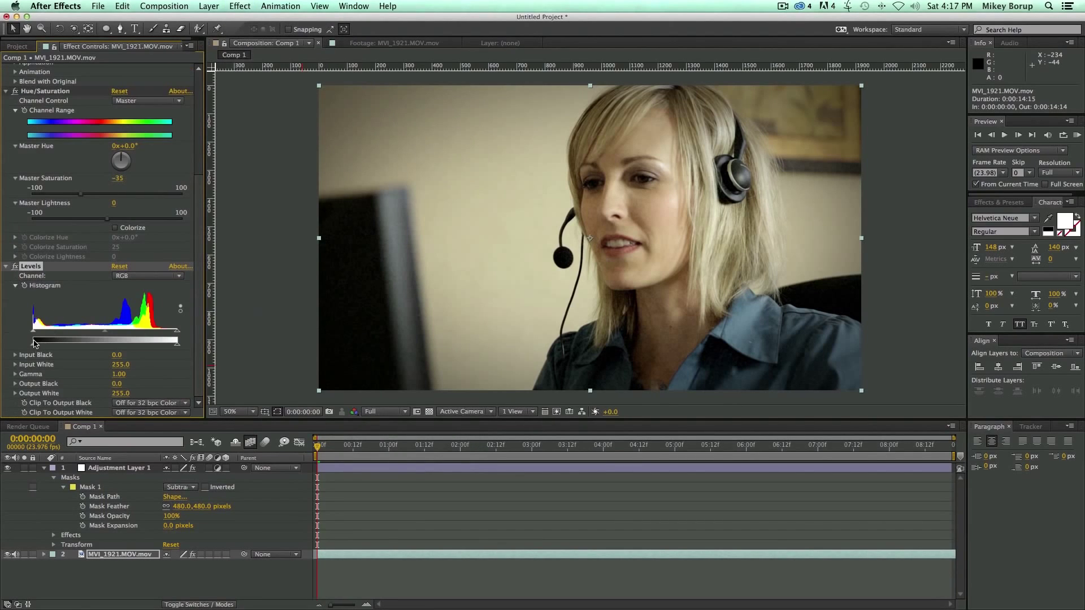
pyautogui.moveTo(35, 335); pyautogui.dragTo(60, 336)
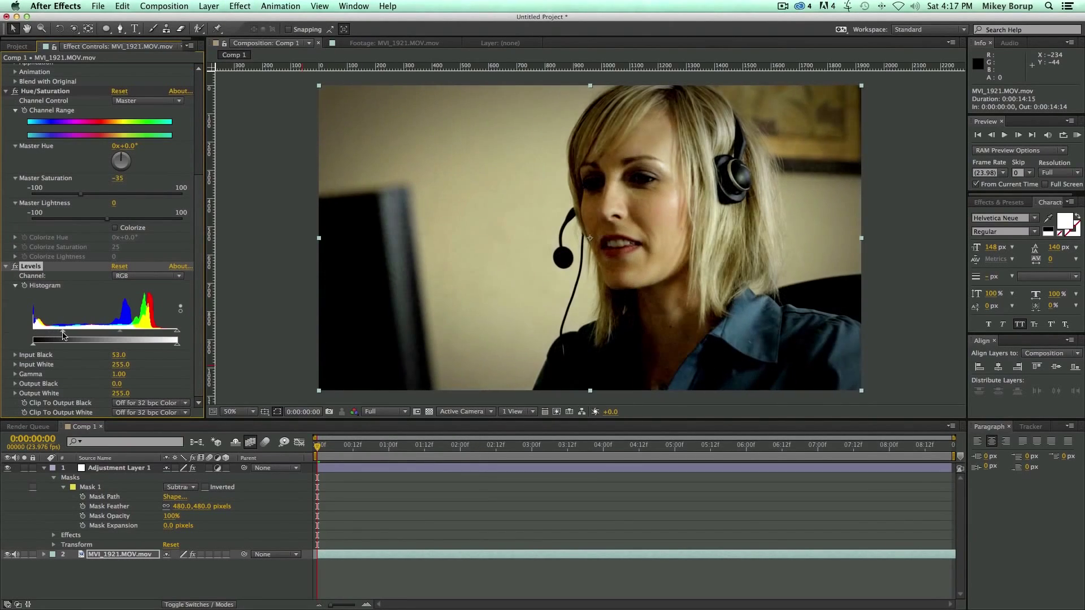
pyautogui.moveTo(175, 336)
pyautogui.mouseDown()
pyautogui.moveTo(144, 334)
pyautogui.moveTo(154, 334)
pyautogui.mouseUp()
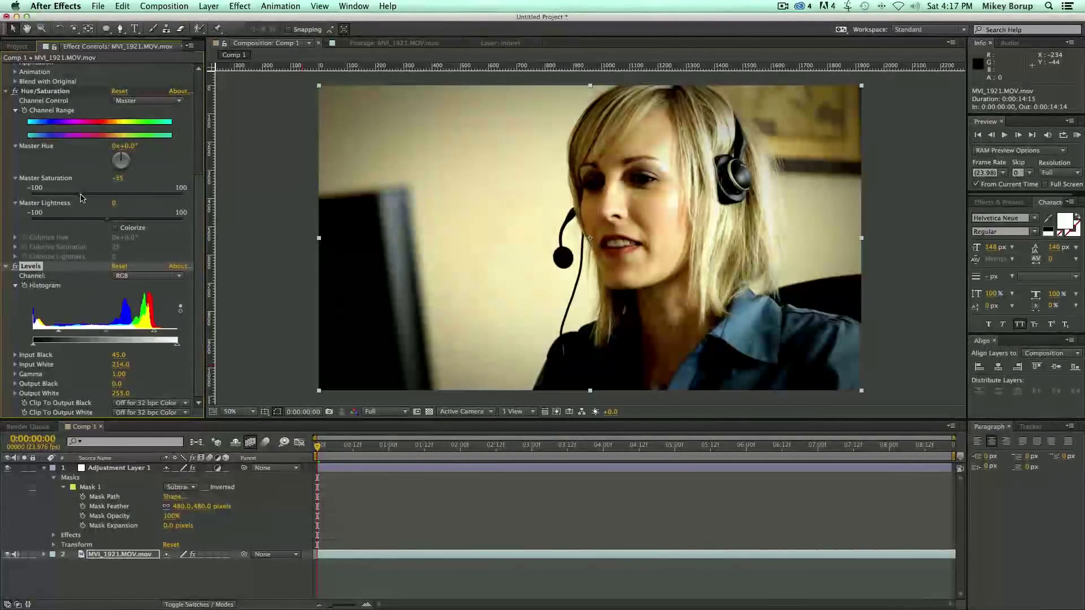
# Step: Lower the clip's master saturation to -44 and collapse the Add Grain, Hue/Saturation and Levels settings
pyautogui.moveTo(81, 194); pyautogui.dragTo(74, 196)
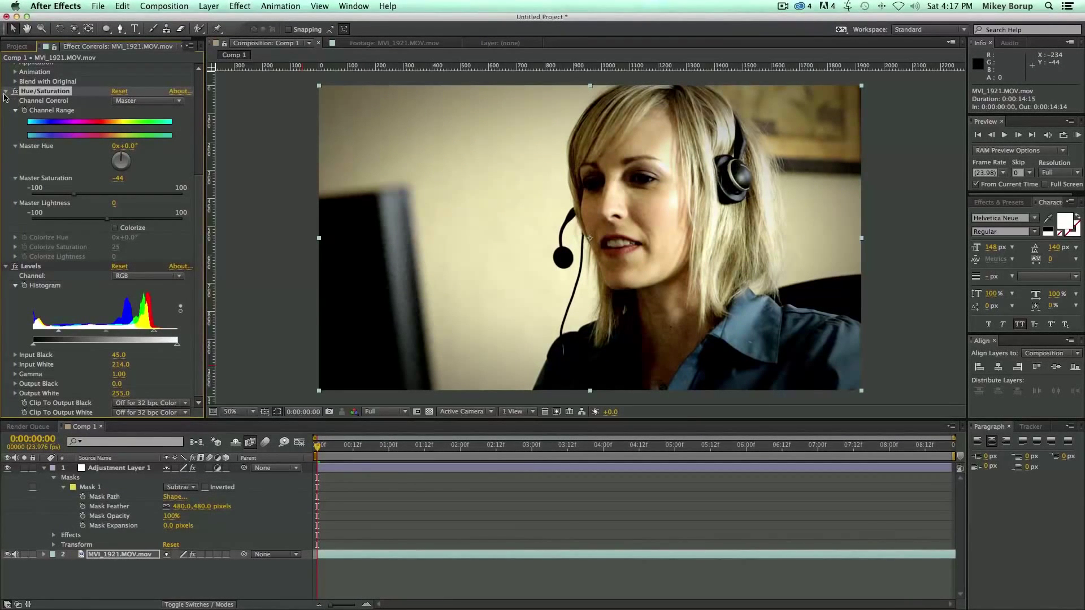
pyautogui.click(7, 92)
pyautogui.click(7, 68)
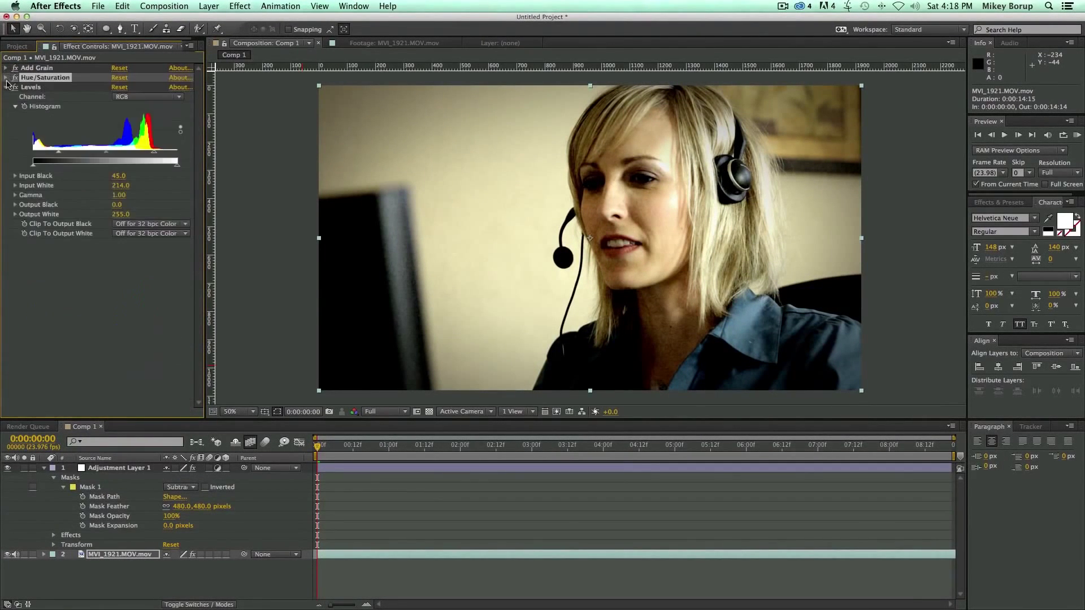
pyautogui.click(6, 87)
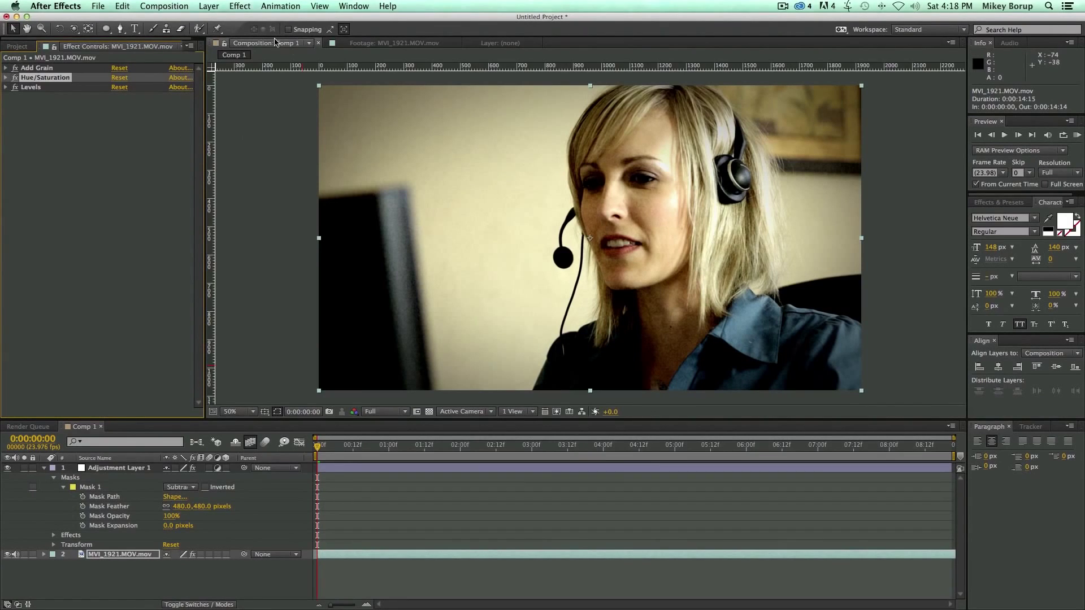
# Step: Apply the Radial Blur effect to the MVI_1921.MOV layer and set its type to Zoom
pyautogui.click(240, 6)
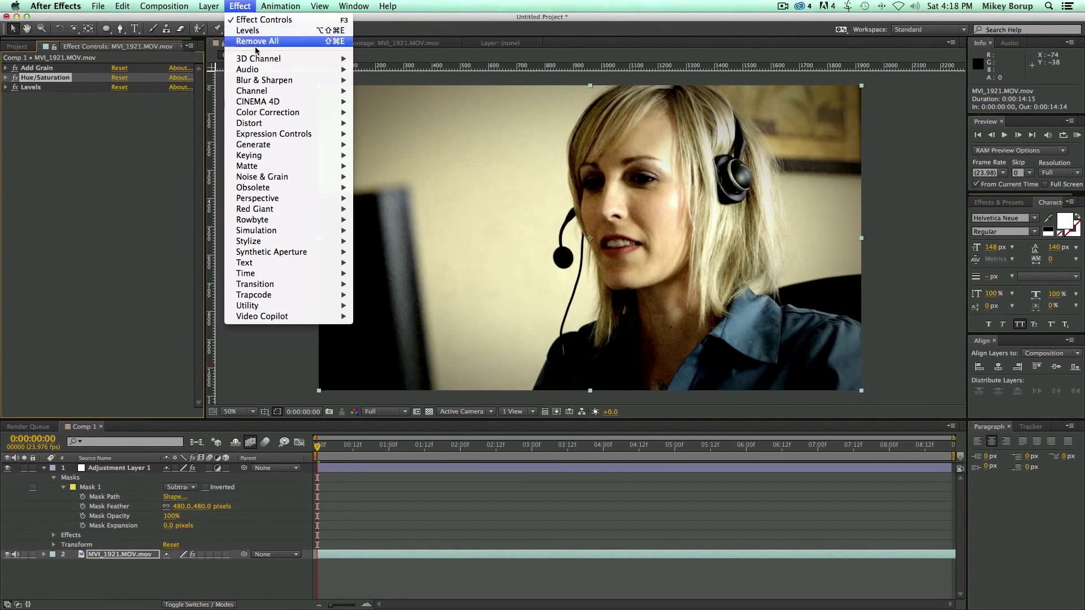
pyautogui.moveTo(262, 83)
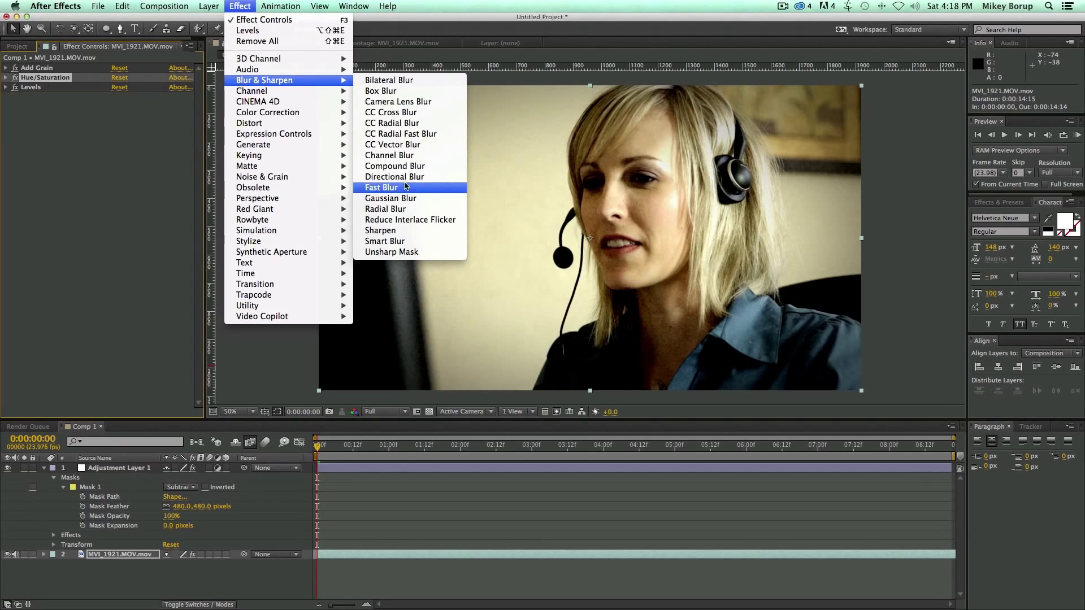
pyautogui.click(391, 209)
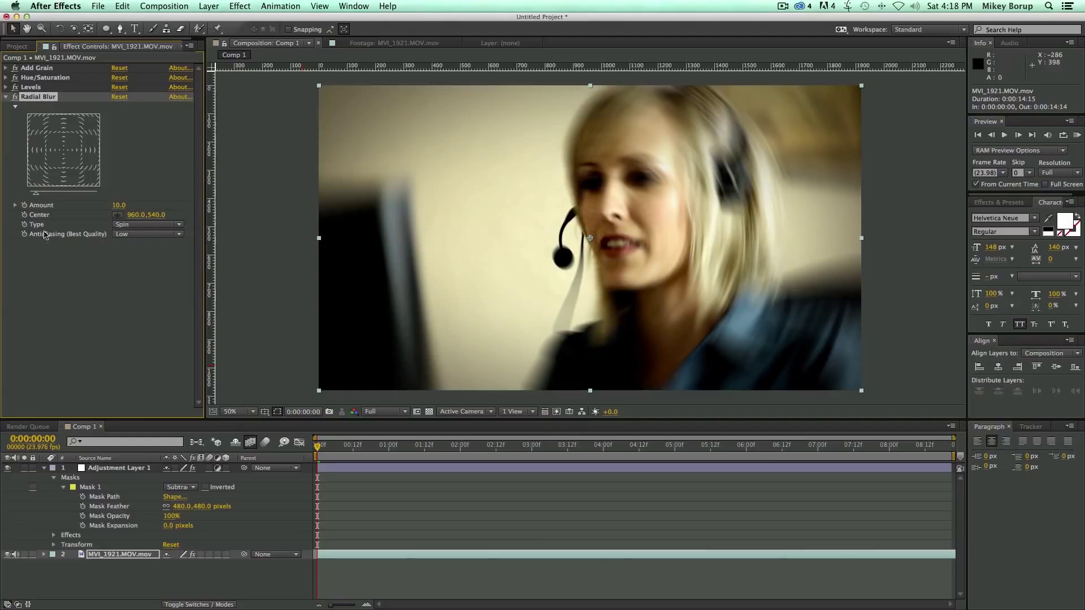
pyautogui.click(143, 228)
pyautogui.click(143, 250)
# Step: Center the radial blur on the woman's face at 1110, 404 and set its amount to 5
pyautogui.click(117, 215)
pyautogui.moveTo(637, 196); pyautogui.dragTo(632, 198)
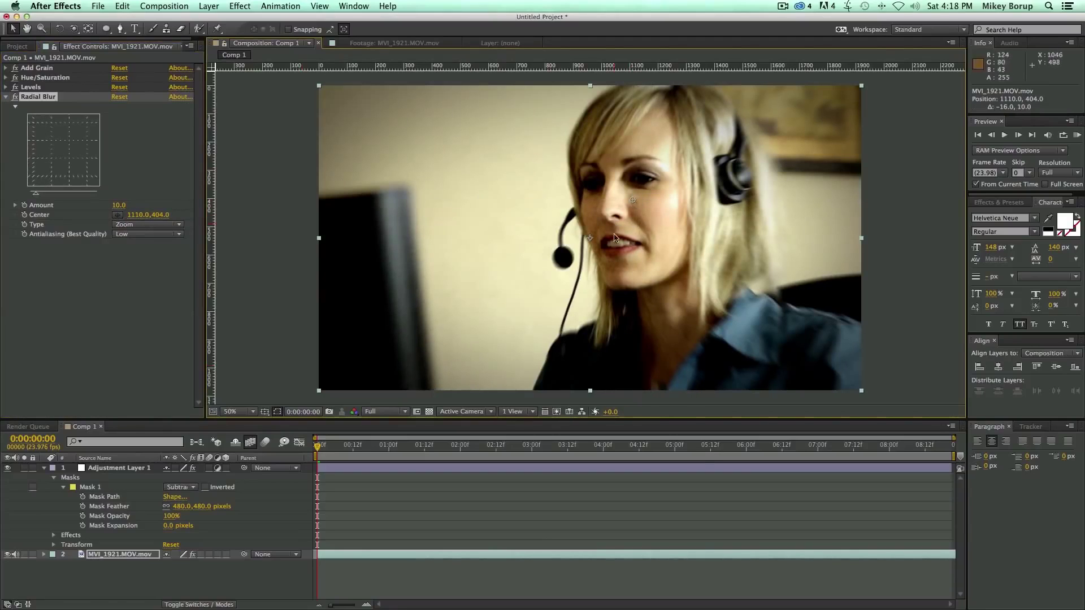
pyautogui.click(110, 207)
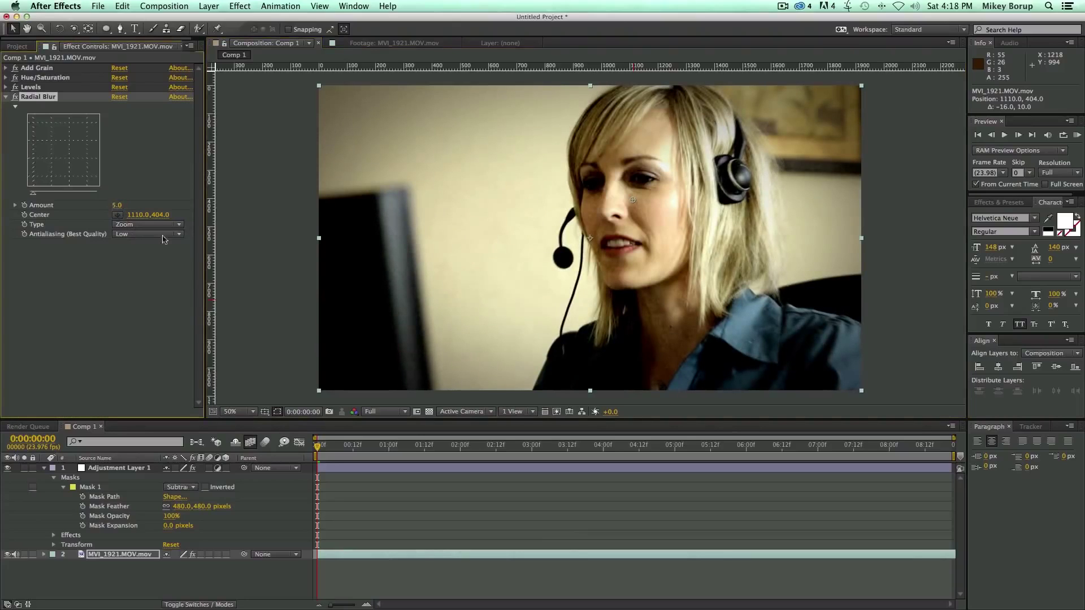
# Step: Deselect the layer and scrub the composition to 0:00:00:20 to preview the graded clip
pyautogui.click(908, 237)
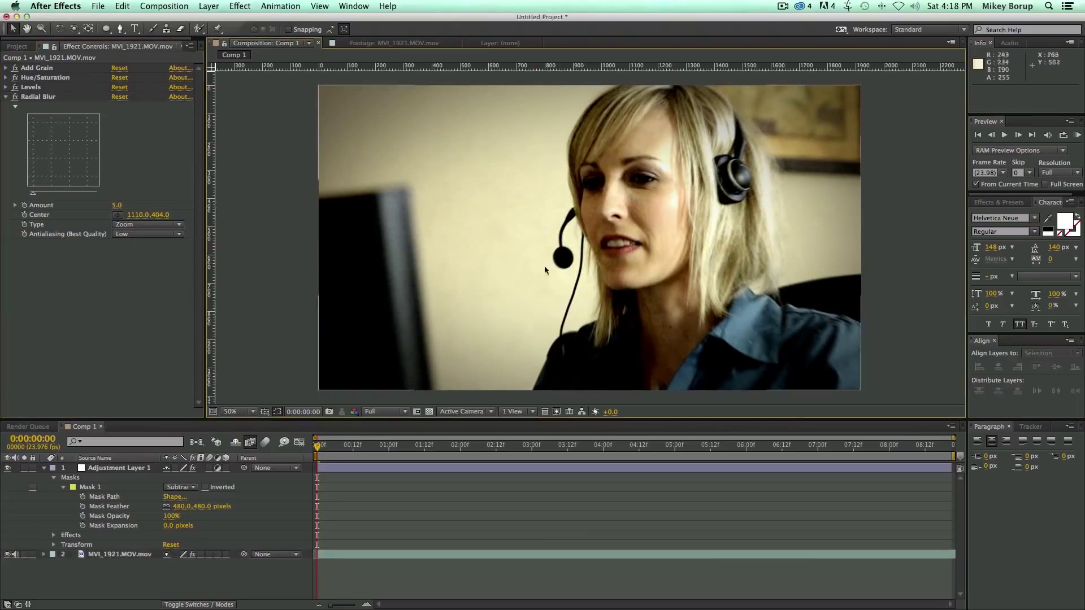
pyautogui.moveTo(385, 446); pyautogui.dragTo(377, 448)
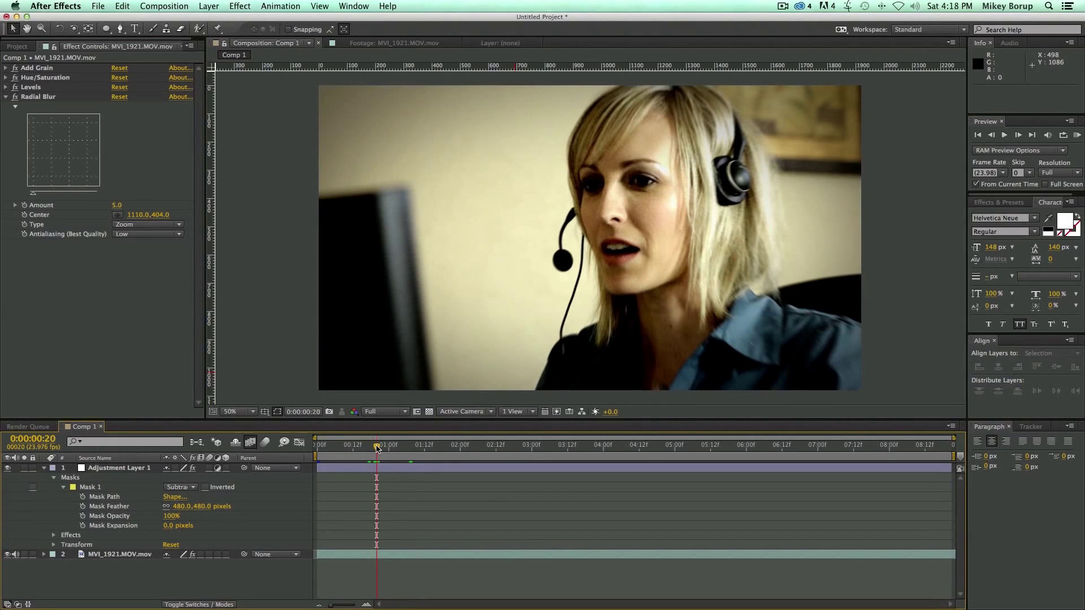